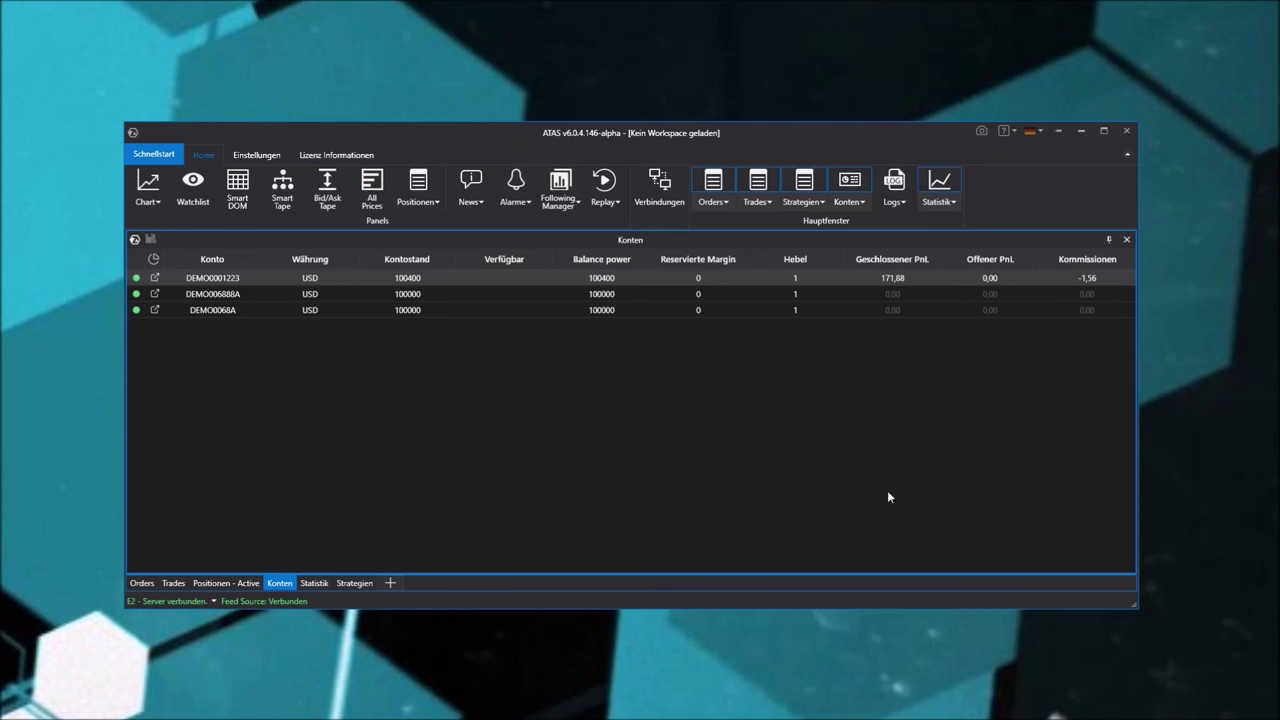
# Arrange the text note and the trading platform so both are visible on the desktop, and reduce the note's height
pyautogui.moveTo(417, 481); pyautogui.dragTo(192, 32)
pyautogui.moveTo(565, 144); pyautogui.dragTo(595, 202)
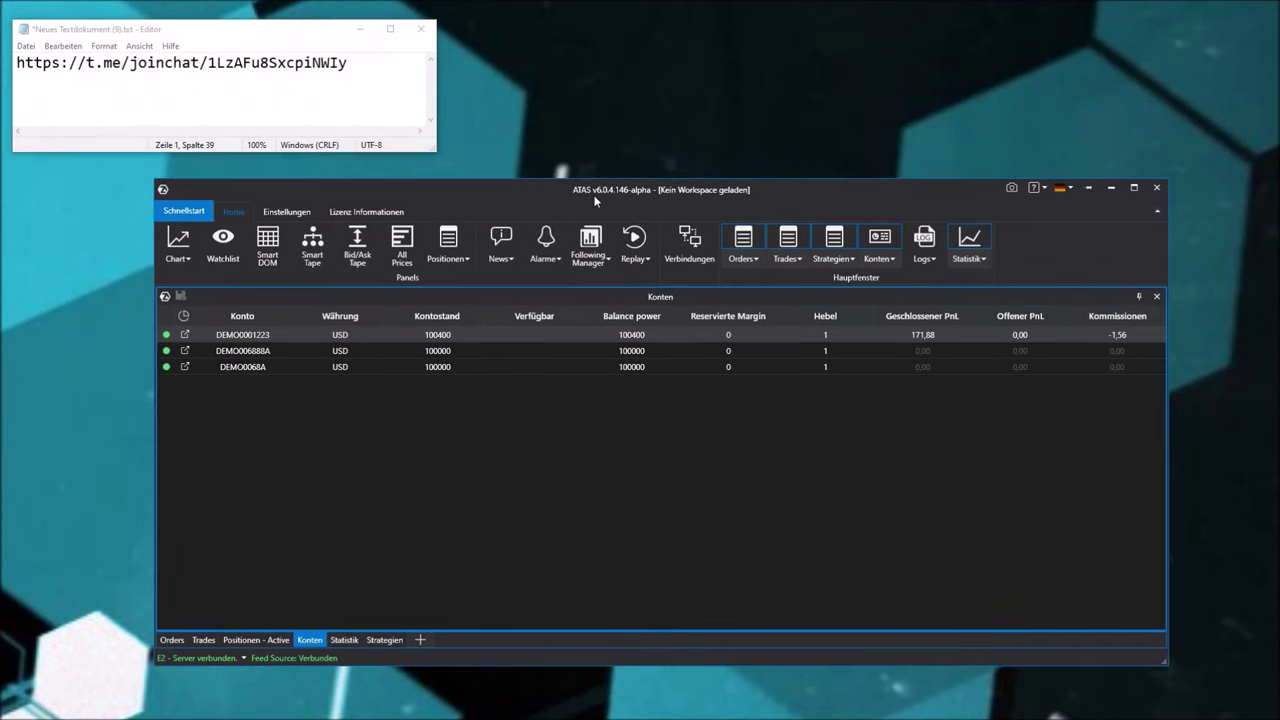
pyautogui.moveTo(146, 152); pyautogui.dragTo(153, 112)
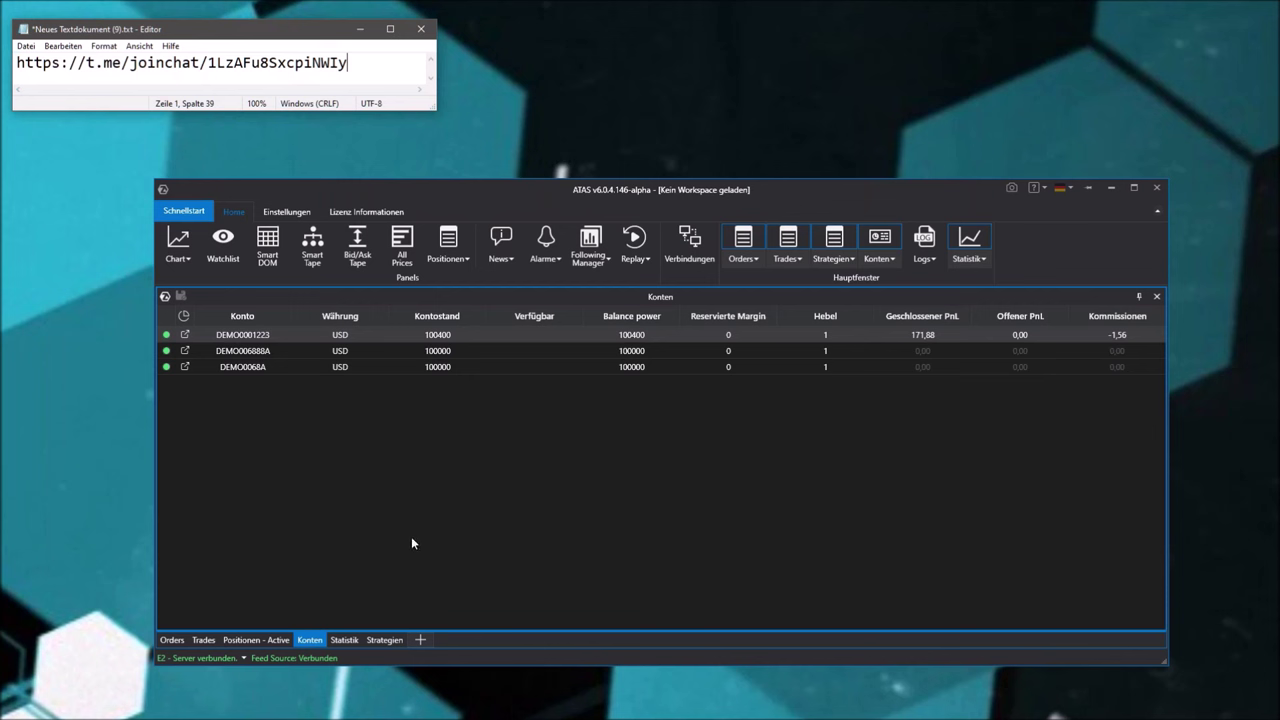
# Open the web statistics of the first listed demo account and show the browser window maximized
pyautogui.click(186, 338)
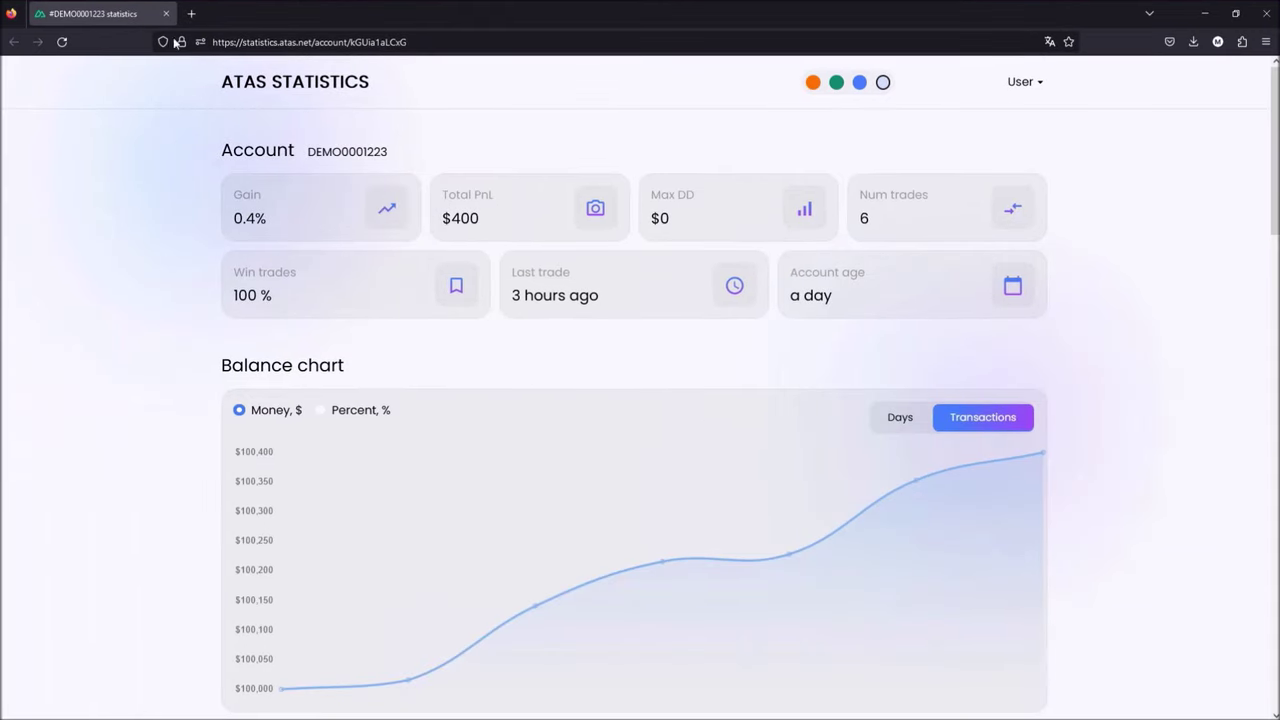
pyautogui.doubleClick(536, 13)
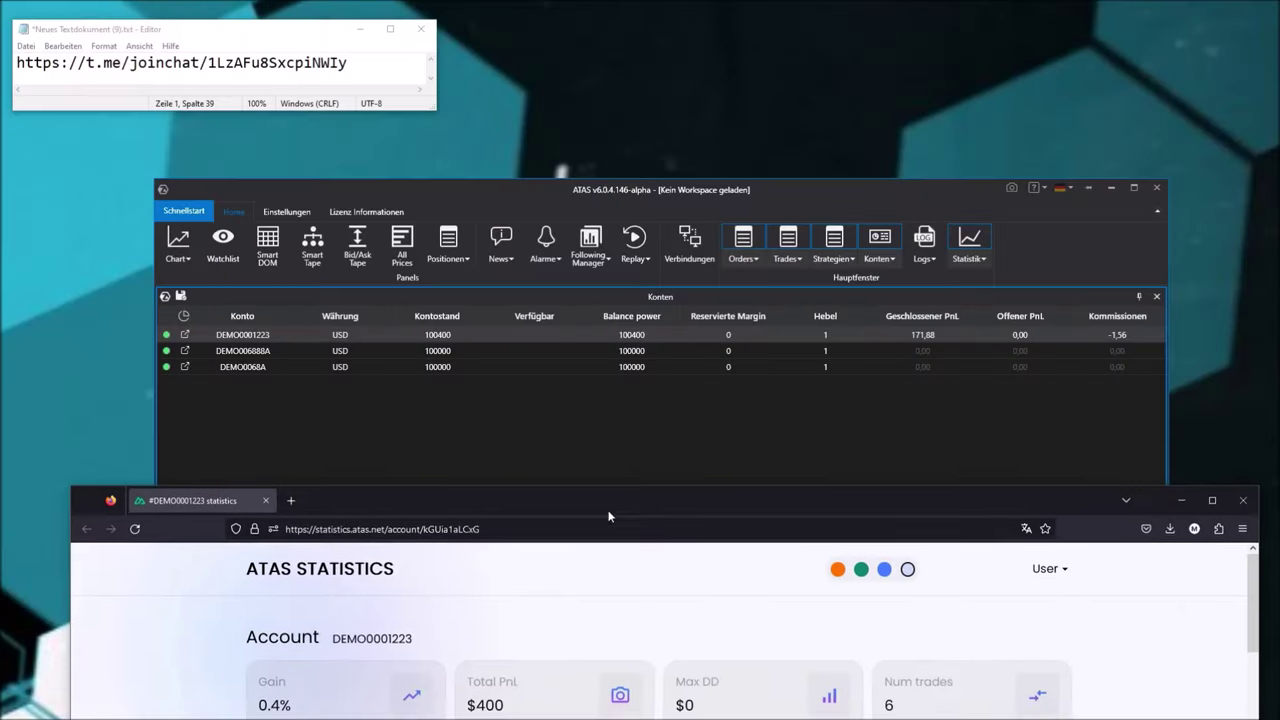
pyautogui.moveTo(428, 510); pyautogui.dragTo(379, 116)
pyautogui.click(1161, 110)
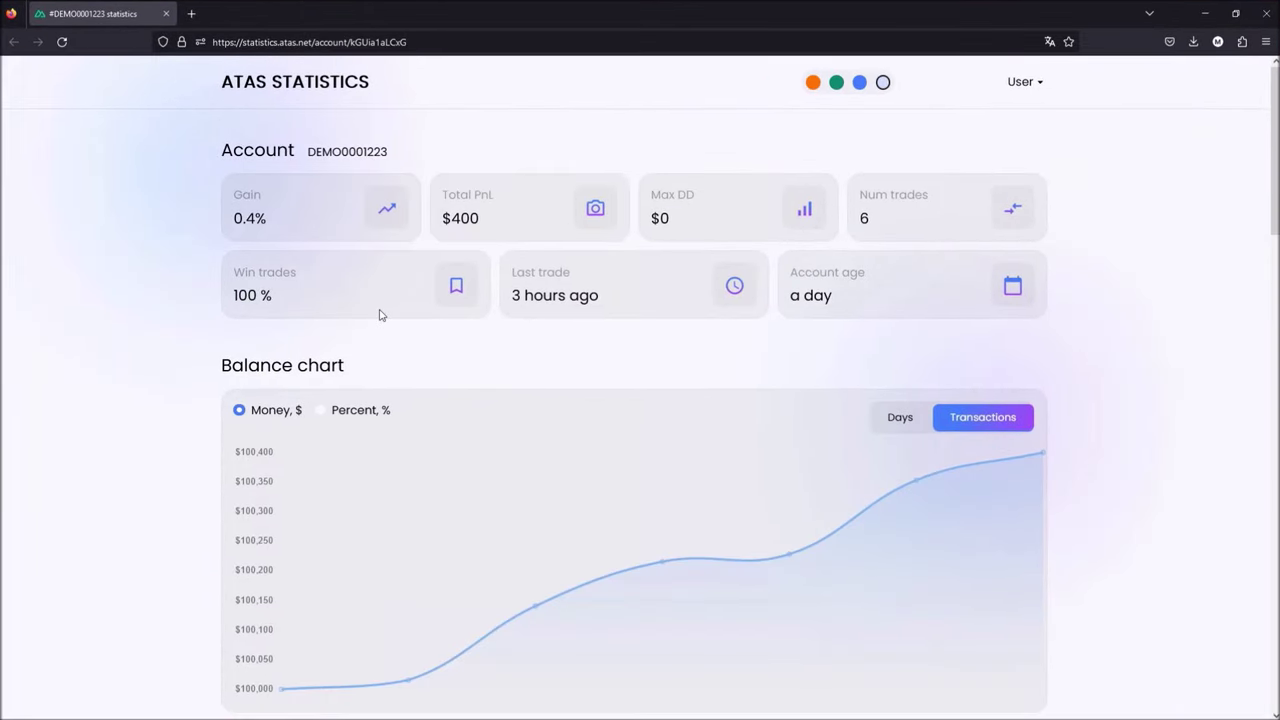
# Display the account's balance chart by days and return it to the transactions view
pyautogui.scroll(-1, 251, 462)
pyautogui.scroll(-1, 251, 457)
pyautogui.click(900, 337)
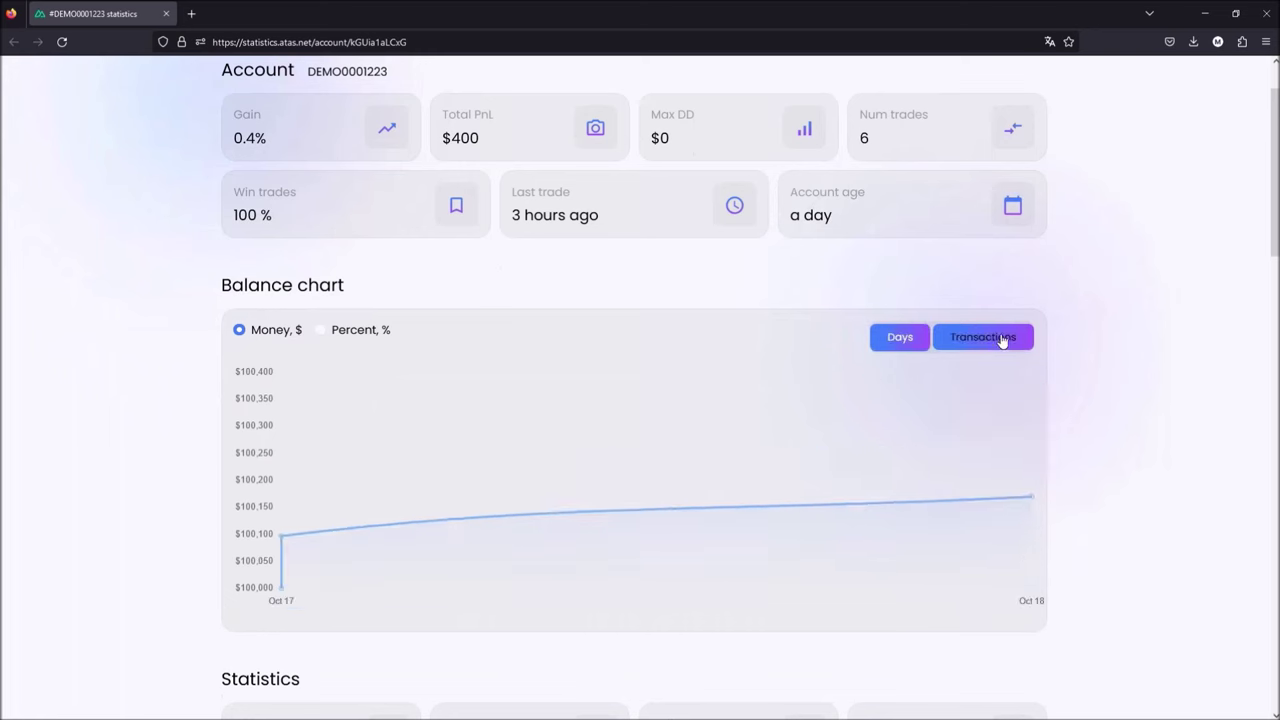
pyautogui.click(991, 337)
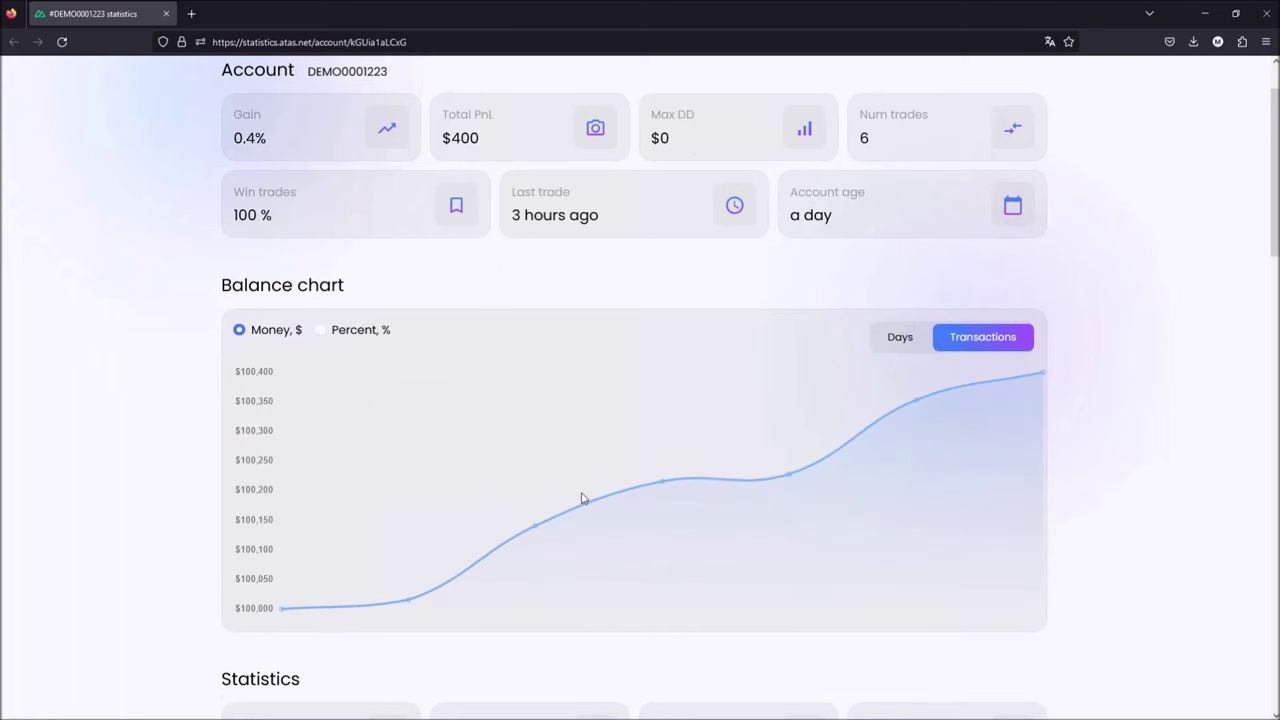
# Examine the account's statistics, buy/sell and symbol allocation charts, and the statement of individual trades
pyautogui.scroll(-5, 580, 497)
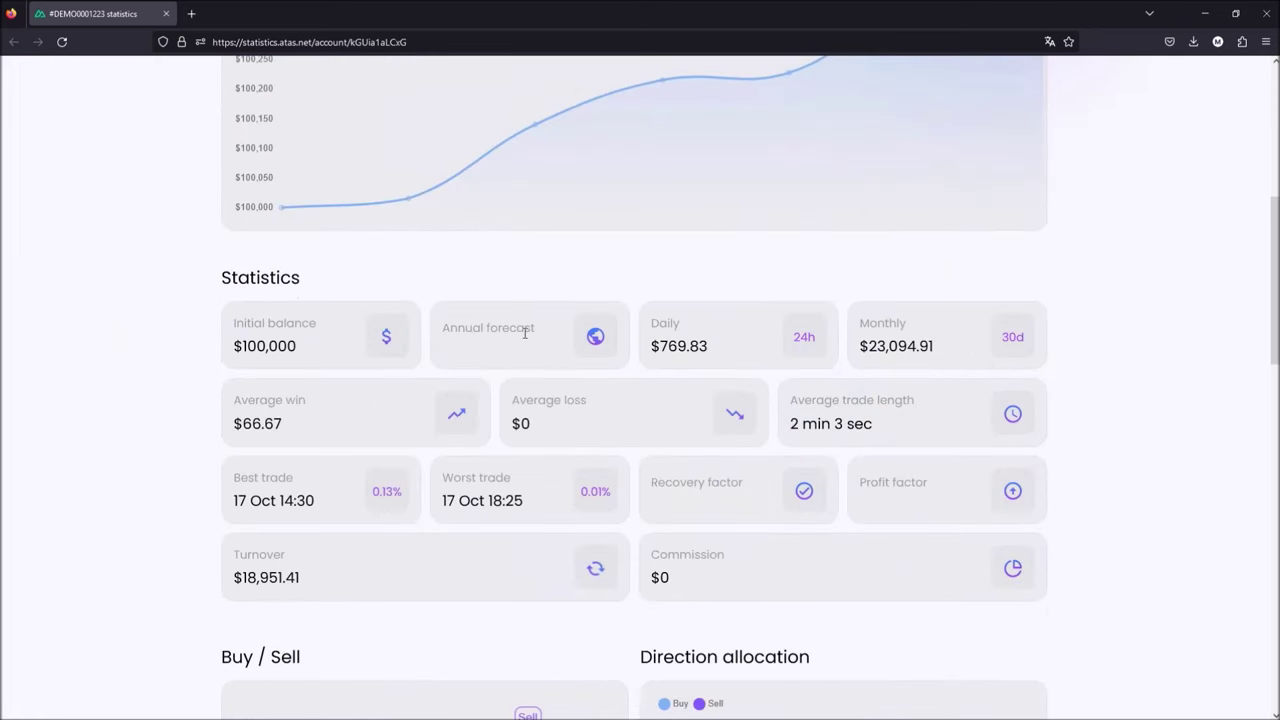
pyautogui.scroll(-6, 524, 333)
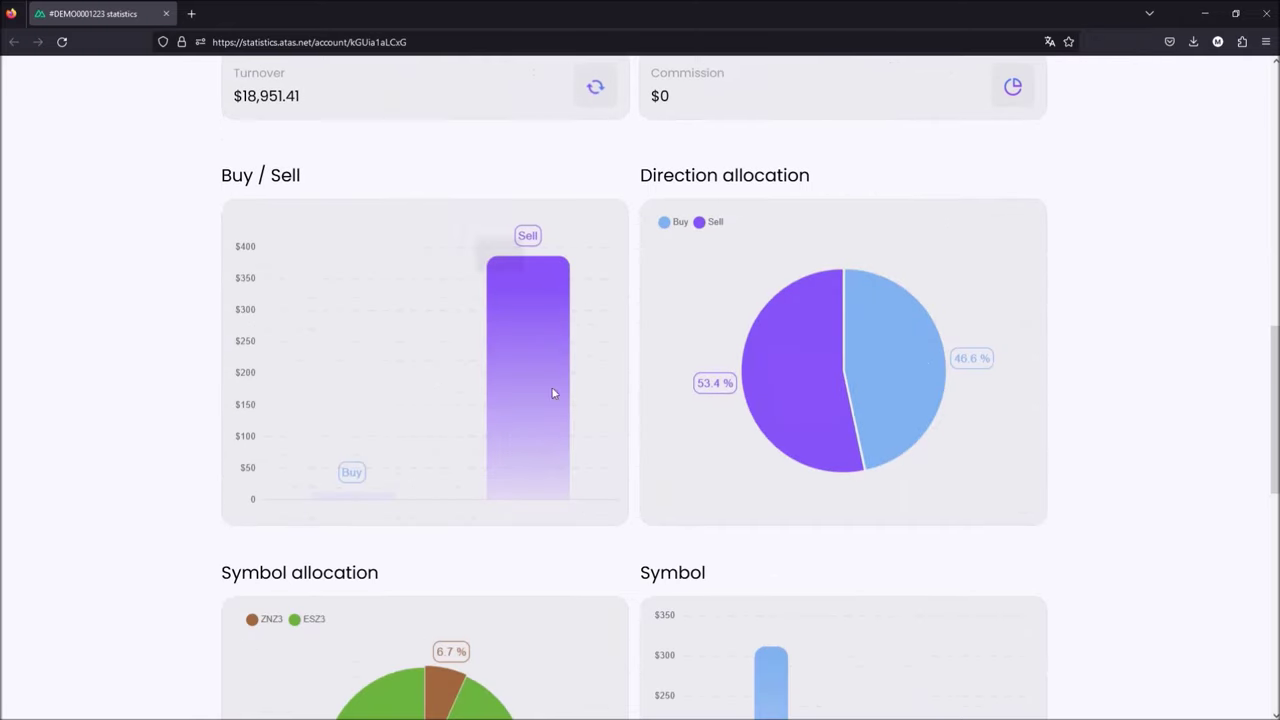
pyautogui.scroll(-4, 751, 431)
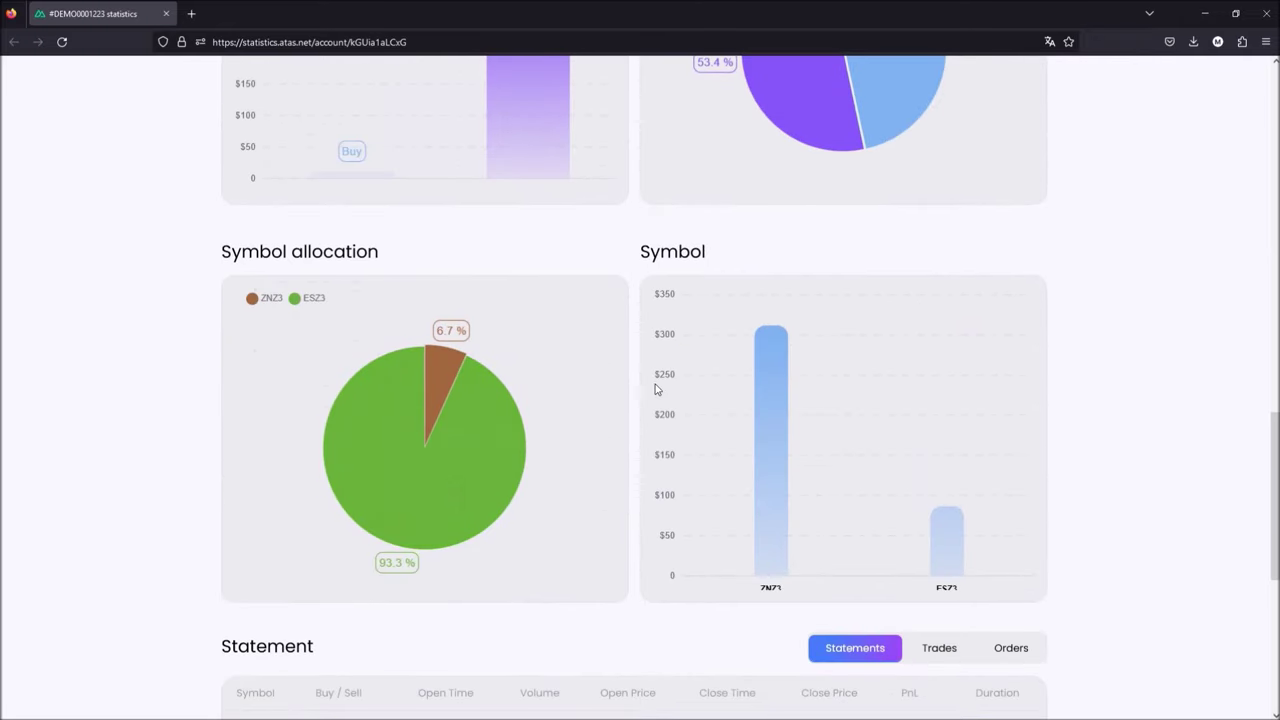
pyautogui.scroll(-5, 533, 376)
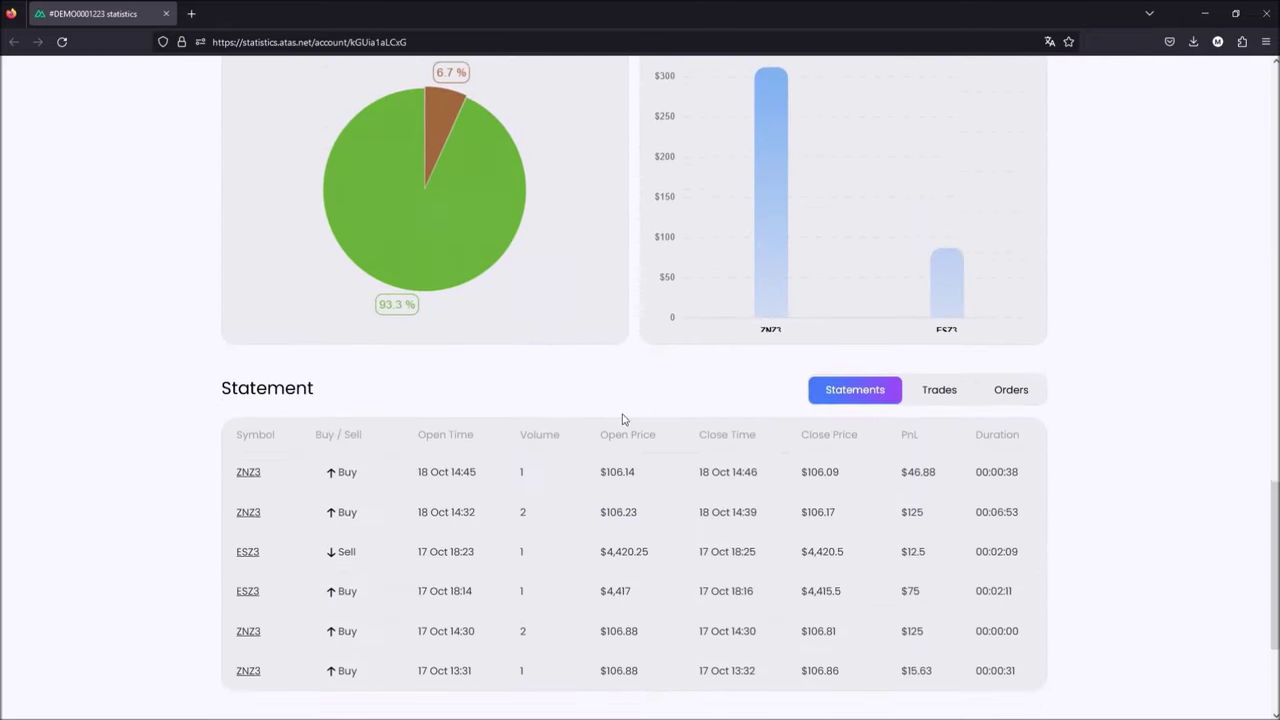
pyautogui.scroll(20, 660, 471)
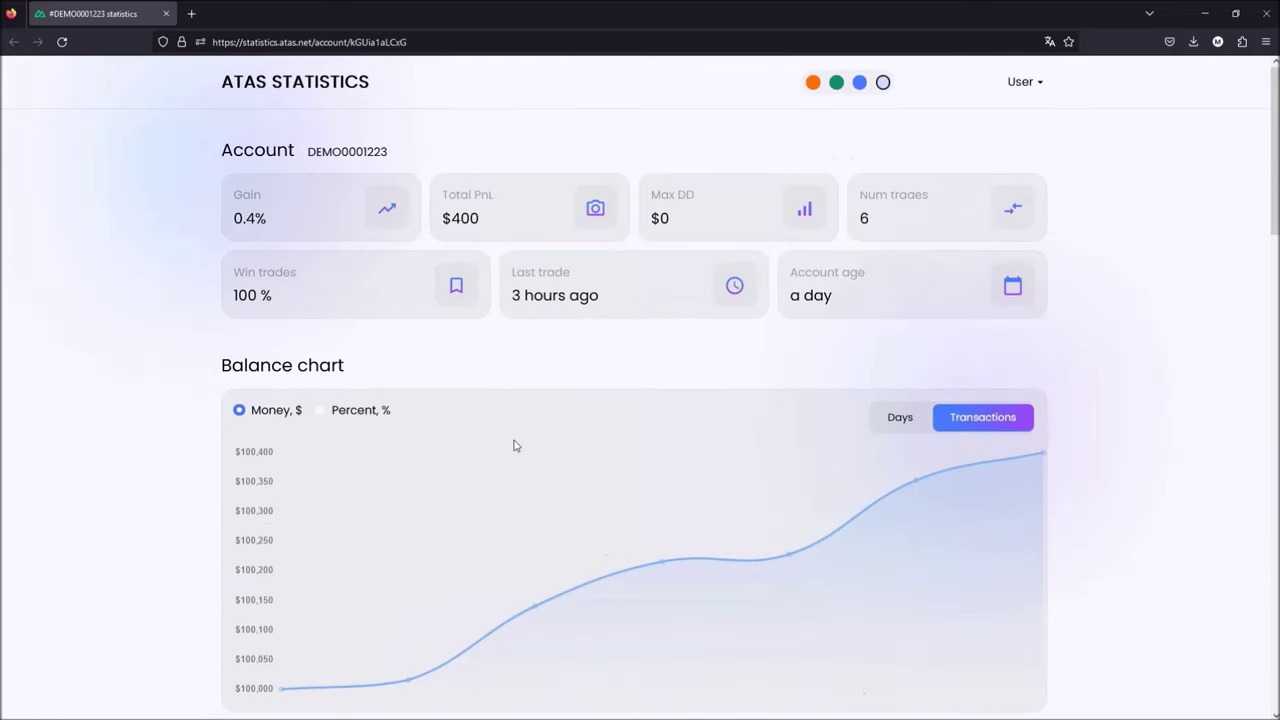
# Preview the statistics page in the blue colour theme, return to the light theme and look over the page
pyautogui.click(862, 83)
pyautogui.click(881, 83)
pyautogui.scroll(-4, 313, 449)
pyautogui.scroll(4, 607, 447)
pyautogui.scroll(-2, 716, 410)
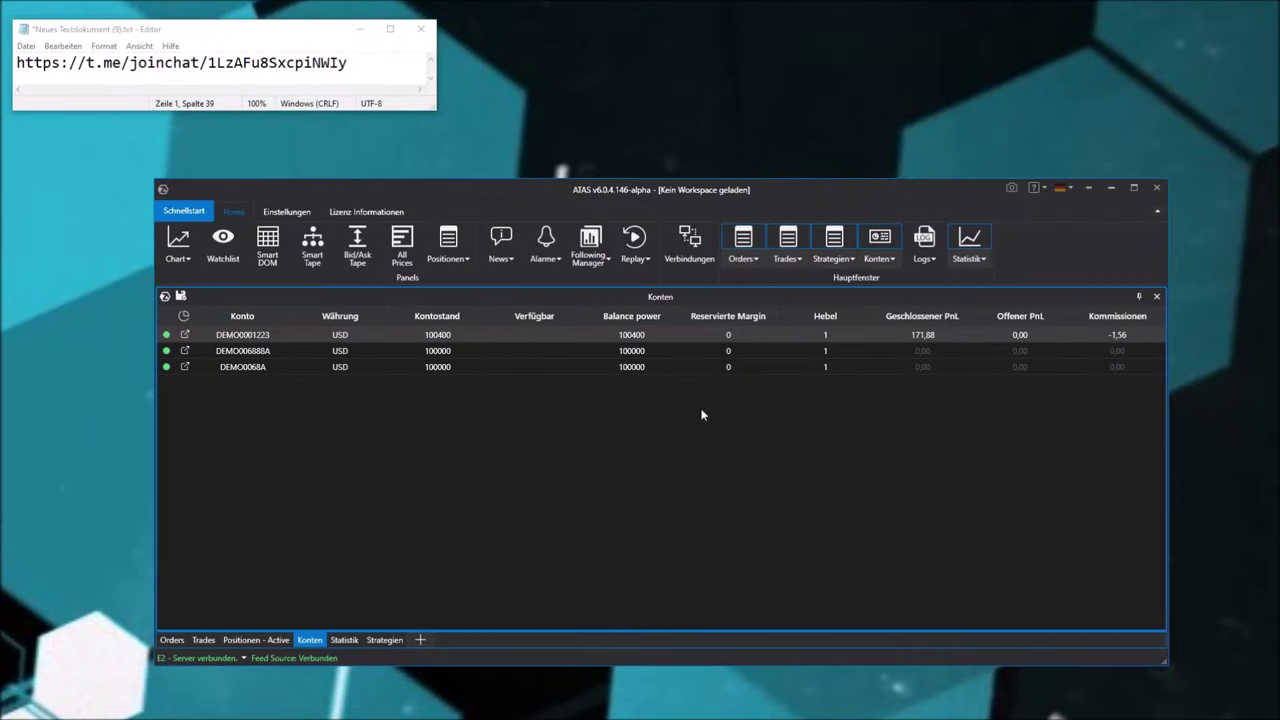
# Back in ATAS, open an ESZ3@CME chart, remove its Depth Of Market indicator and enlarge the chart window
pyautogui.click(182, 252)
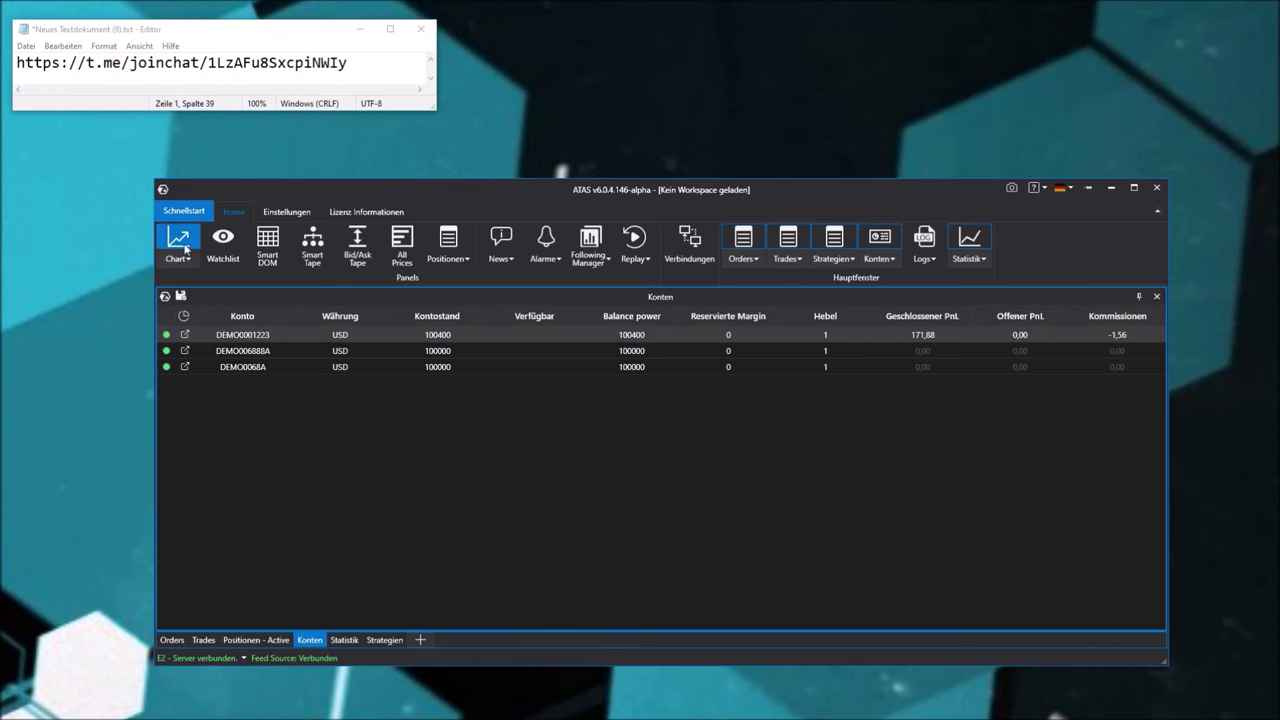
pyautogui.doubleClick(557, 339)
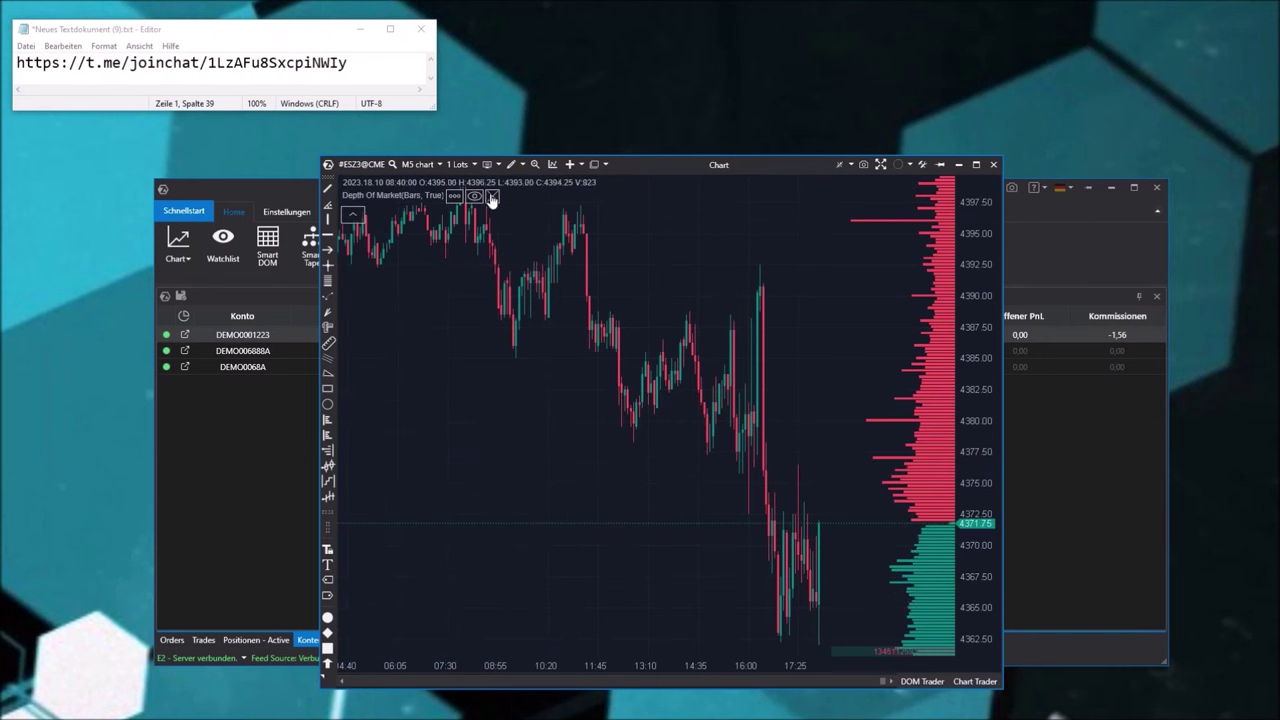
pyautogui.moveTo(760, 162); pyautogui.dragTo(617, 133)
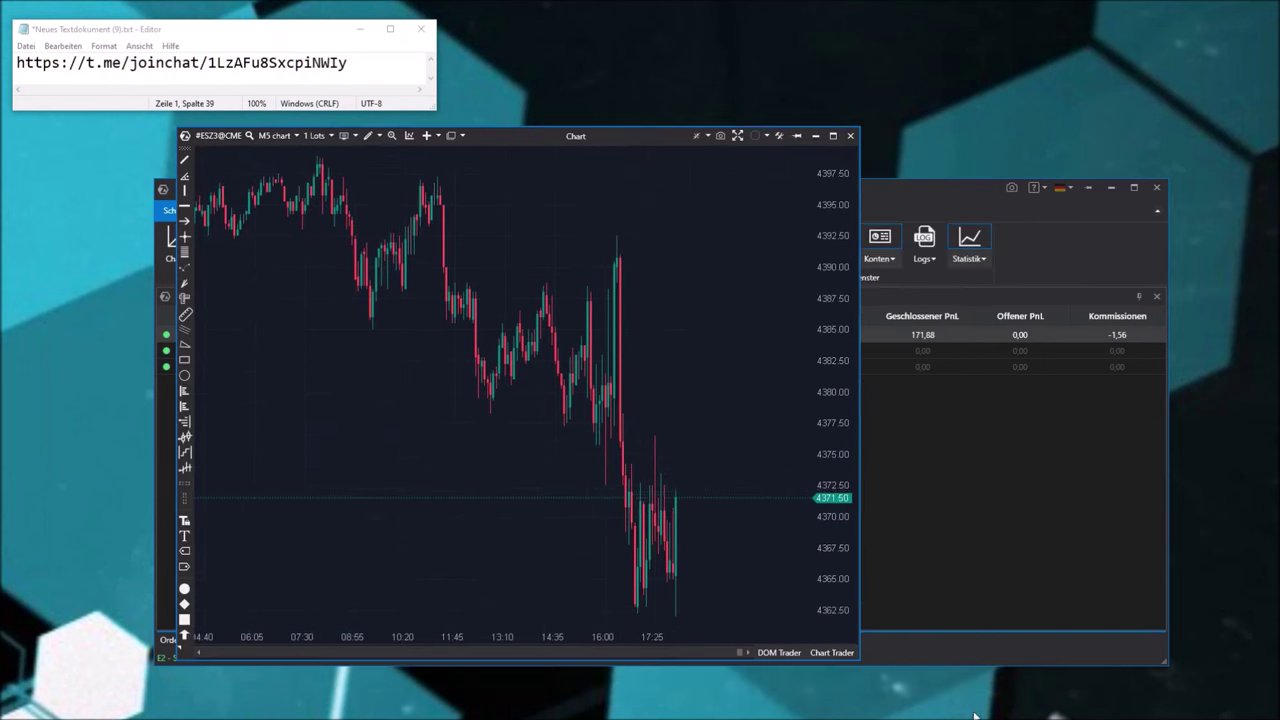
pyautogui.moveTo(860, 660); pyautogui.dragTo(1140, 692)
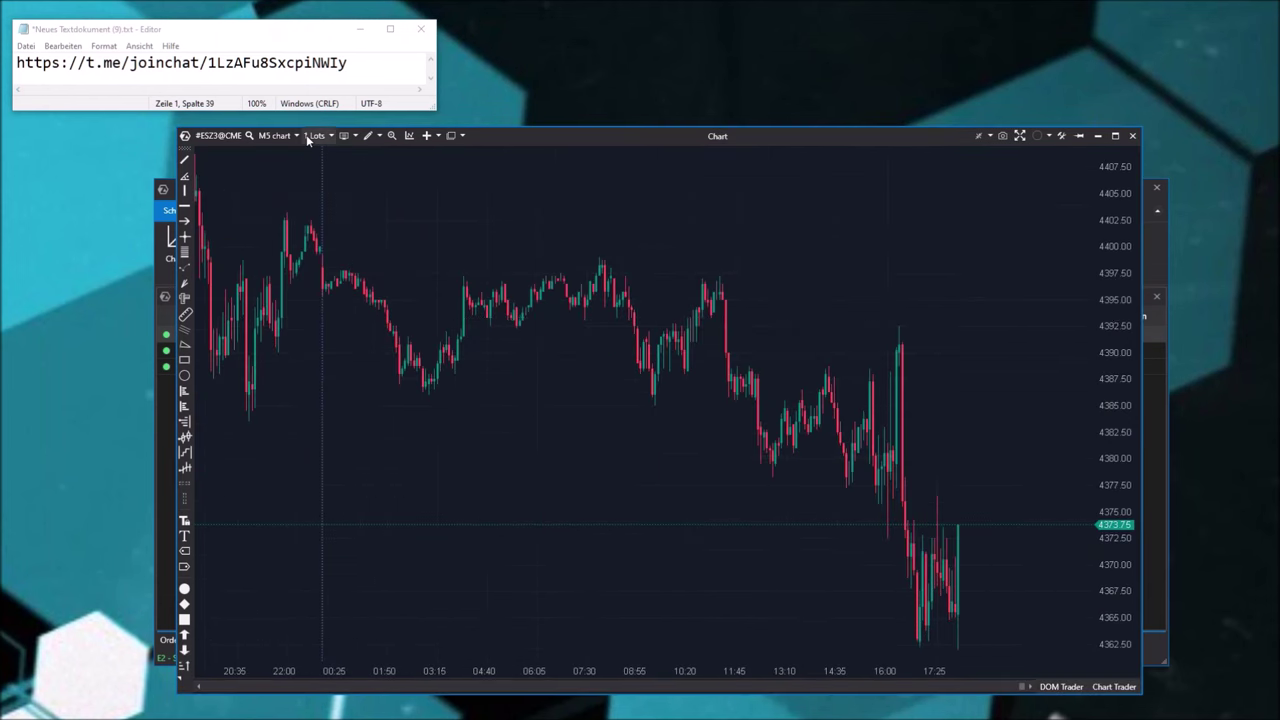
# Set the ESZ3 chart's timeframe to M30 and hide its price candles
pyautogui.click(277, 135)
pyautogui.click(553, 160)
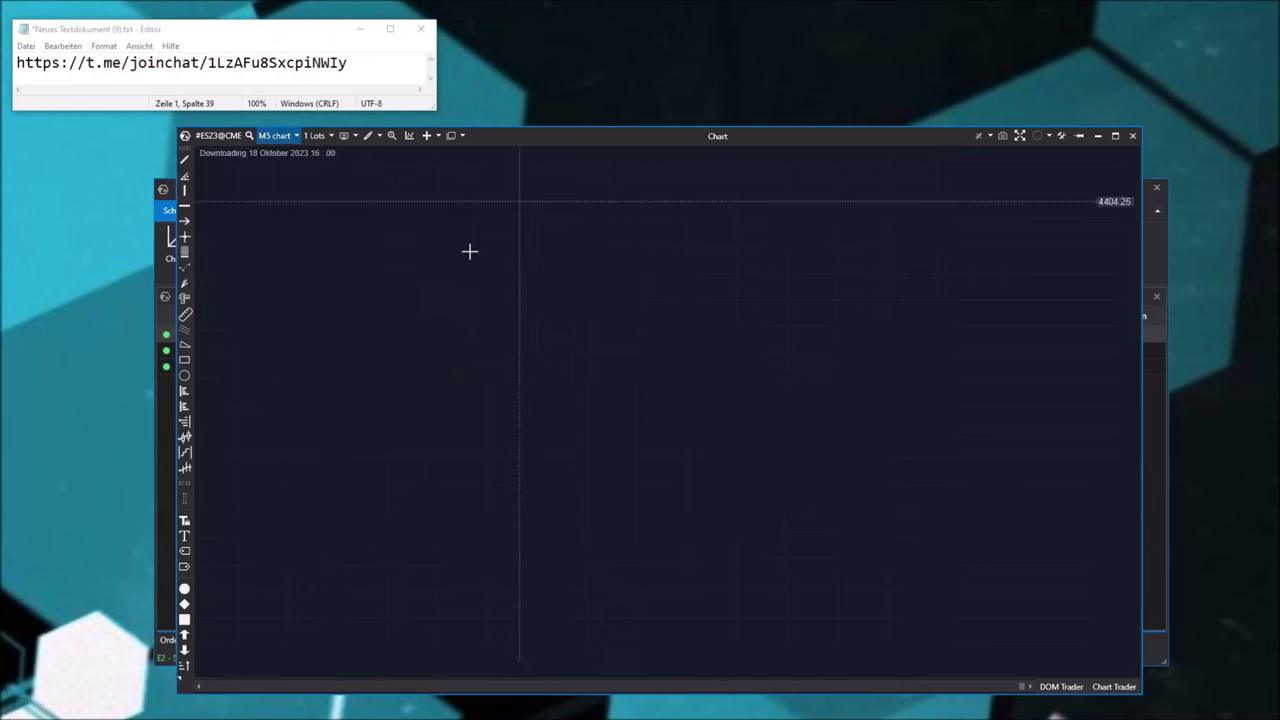
pyautogui.click(350, 135)
pyautogui.click(385, 245)
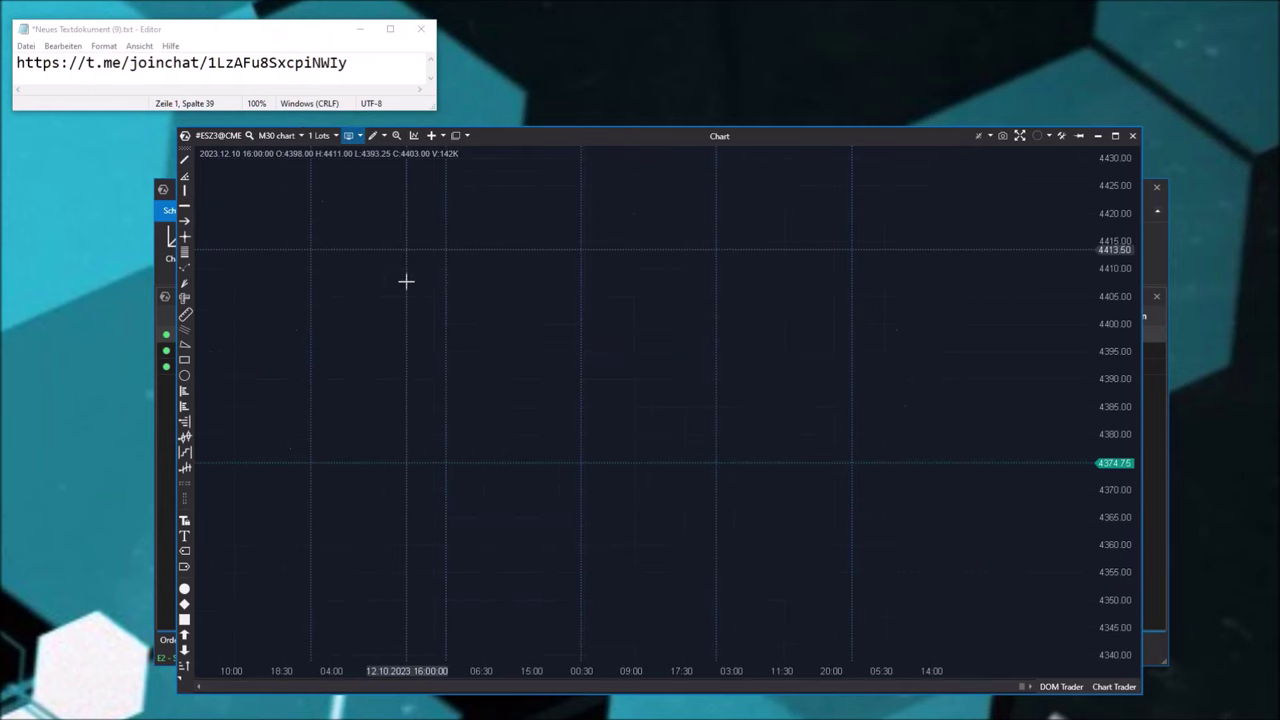
# Add the Market profile & TPO indicator to the chart and configure it to show multicoloured TPO profiles
pyautogui.rightClick(336, 274)
pyautogui.click(414, 446)
pyautogui.write('tpo')
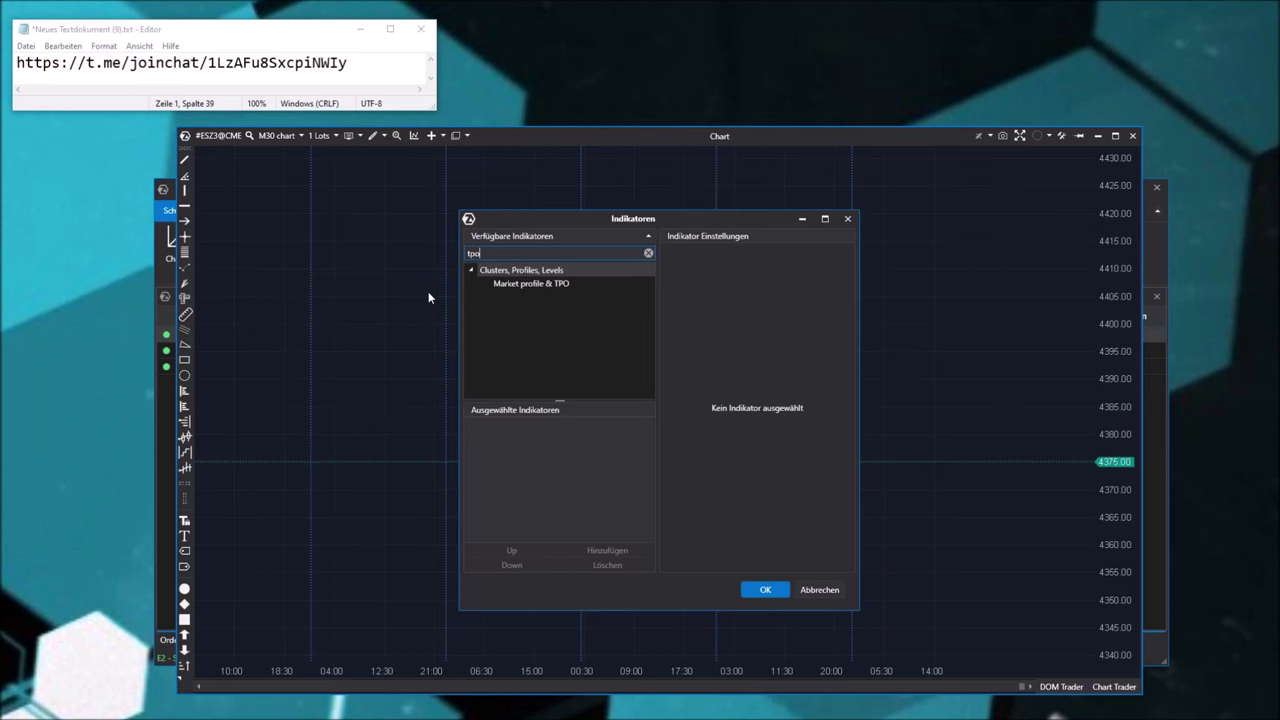
pyautogui.click(502, 284)
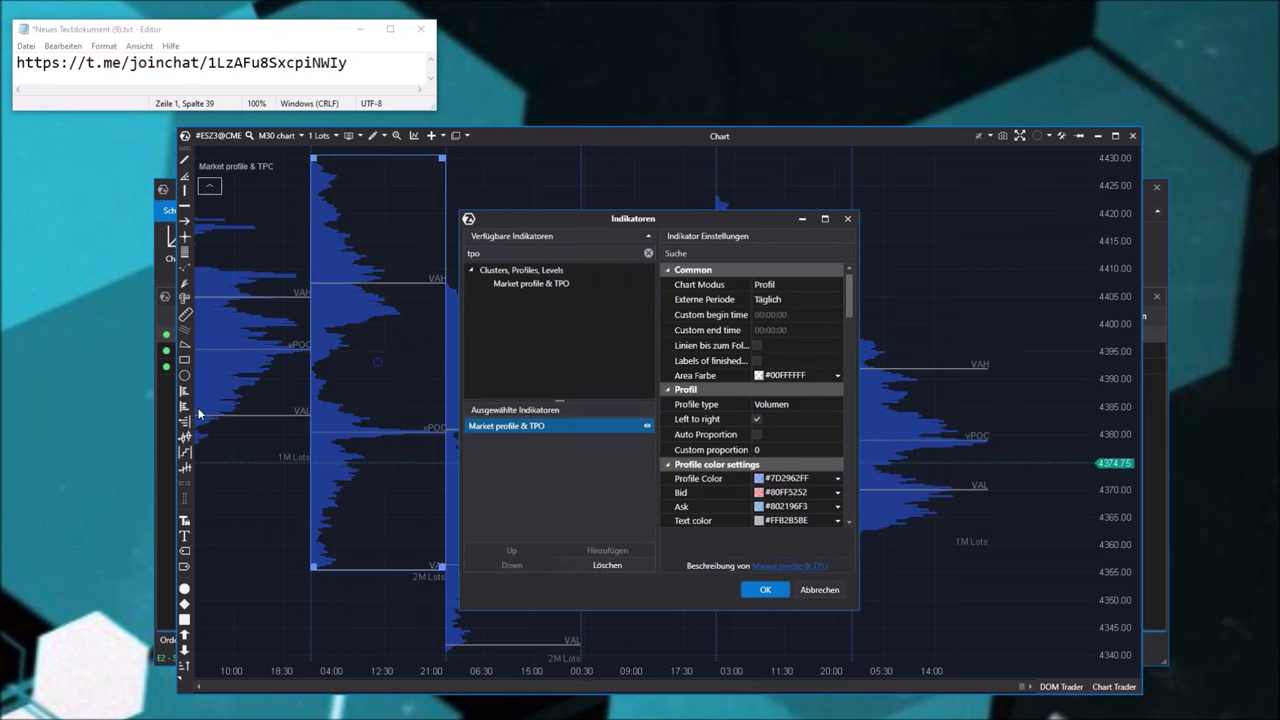
pyautogui.moveTo(619, 227); pyautogui.dragTo(383, 315)
pyautogui.press('Return')
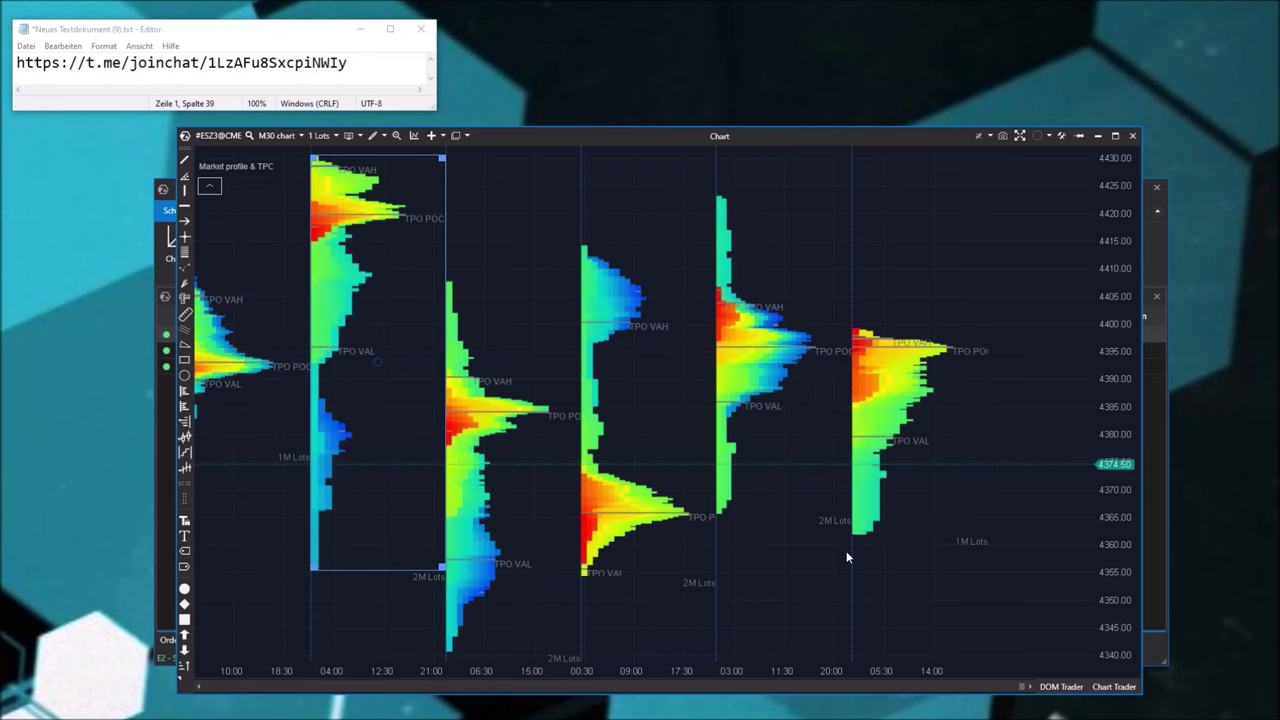
# Examine the daily TPO profiles up close, down to their individual letter blocks, and in overview
pyautogui.moveTo(1056, 290); pyautogui.dragTo(1056, 320)
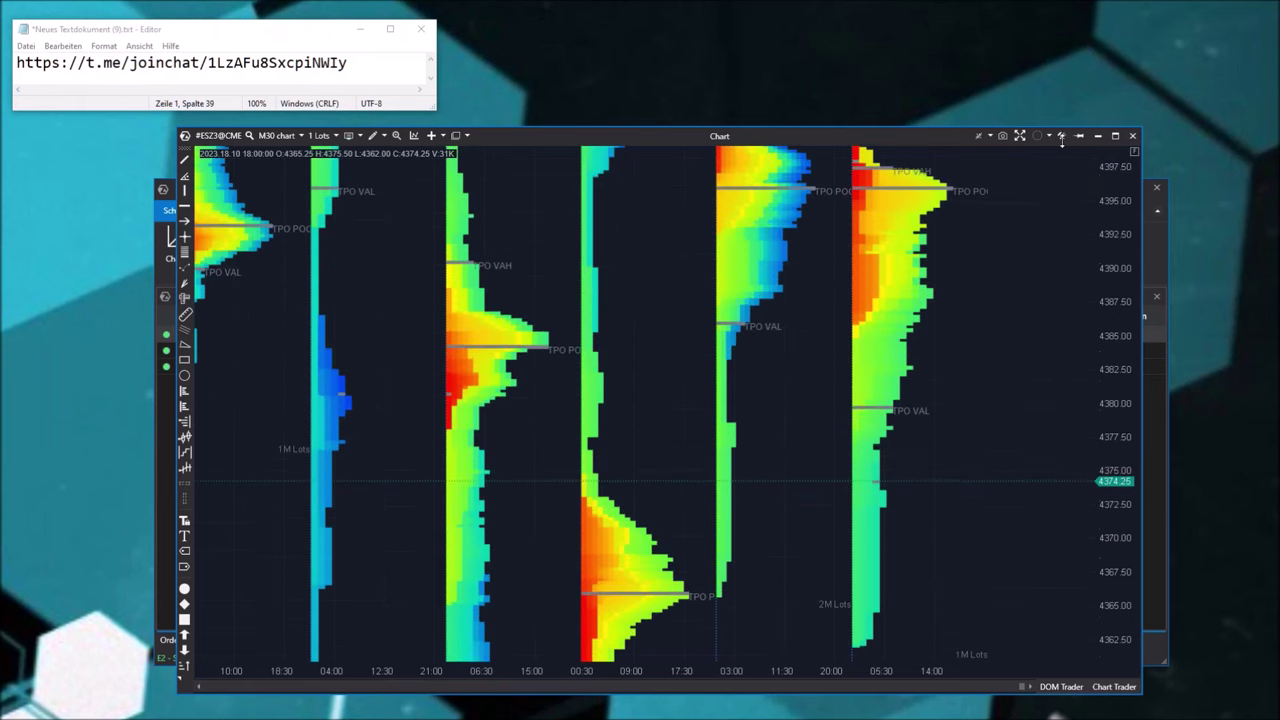
pyautogui.scroll(3, 829, 531)
pyautogui.moveTo(1112, 530); pyautogui.dragTo(1112, 568)
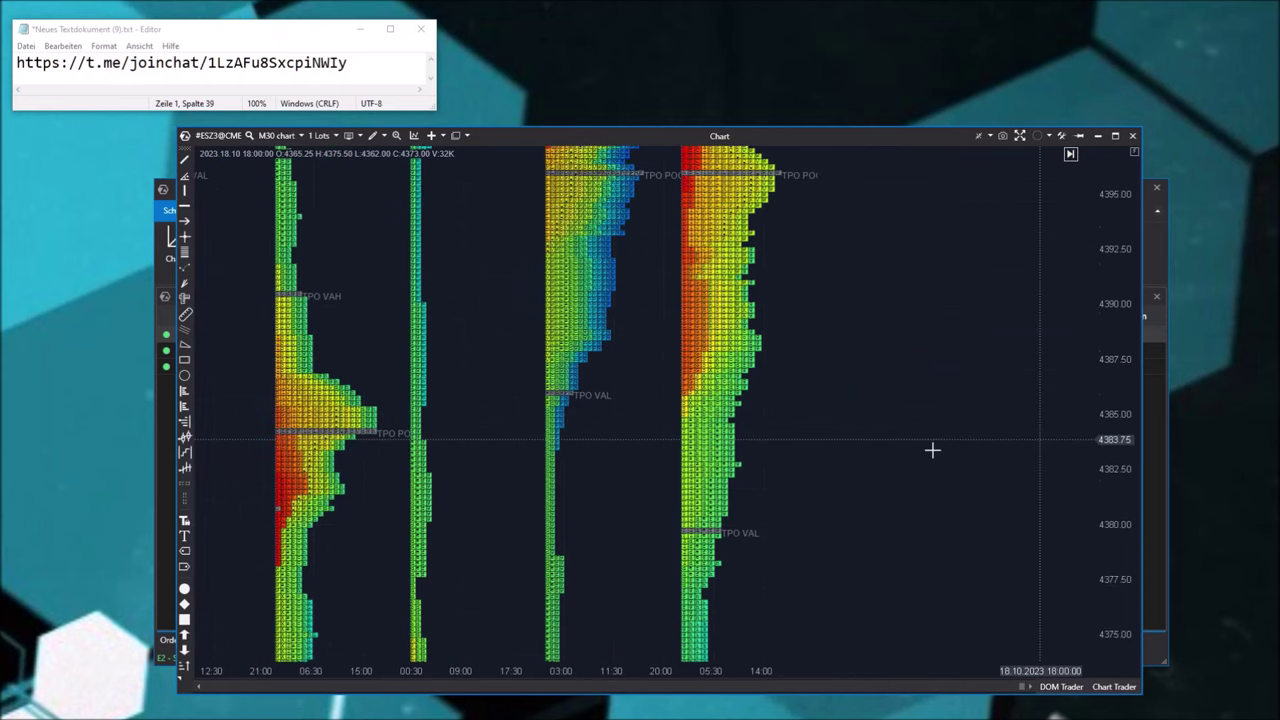
pyautogui.moveTo(931, 449); pyautogui.dragTo(923, 549)
pyautogui.moveTo(560, 678); pyautogui.dragTo(613, 678)
pyautogui.click(628, 433)
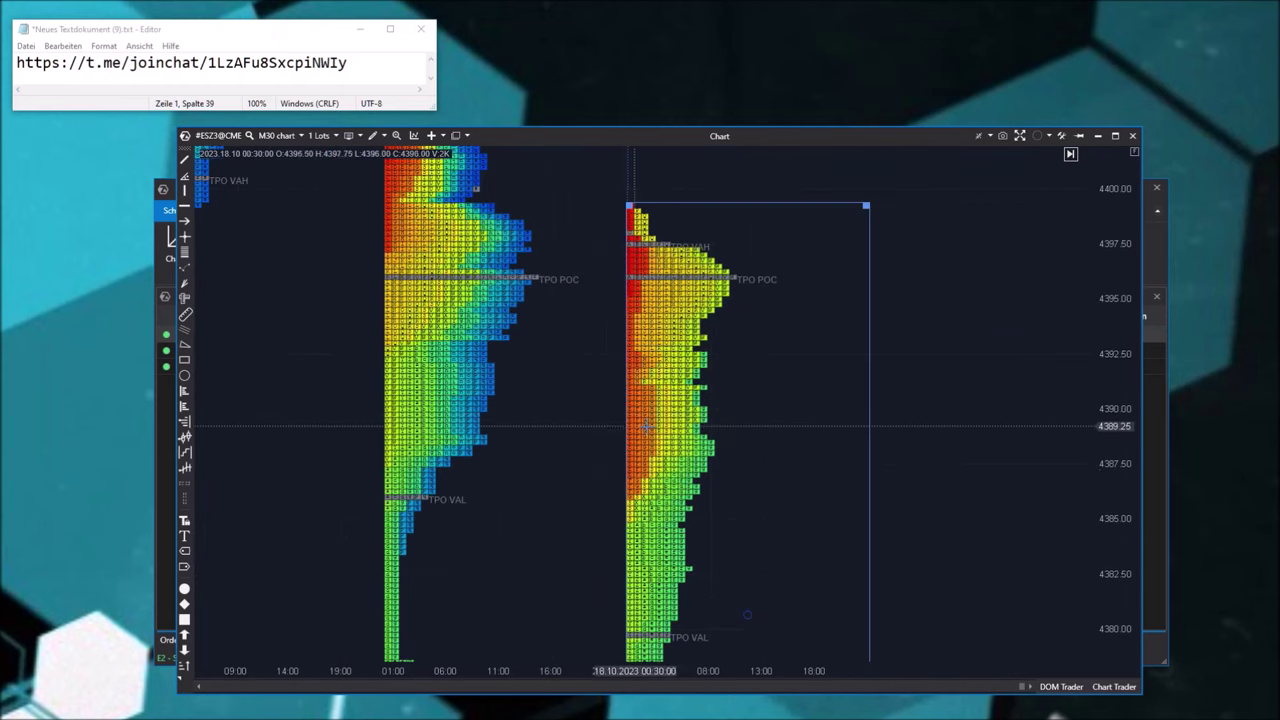
pyautogui.moveTo(1102, 330); pyautogui.dragTo(1102, 390)
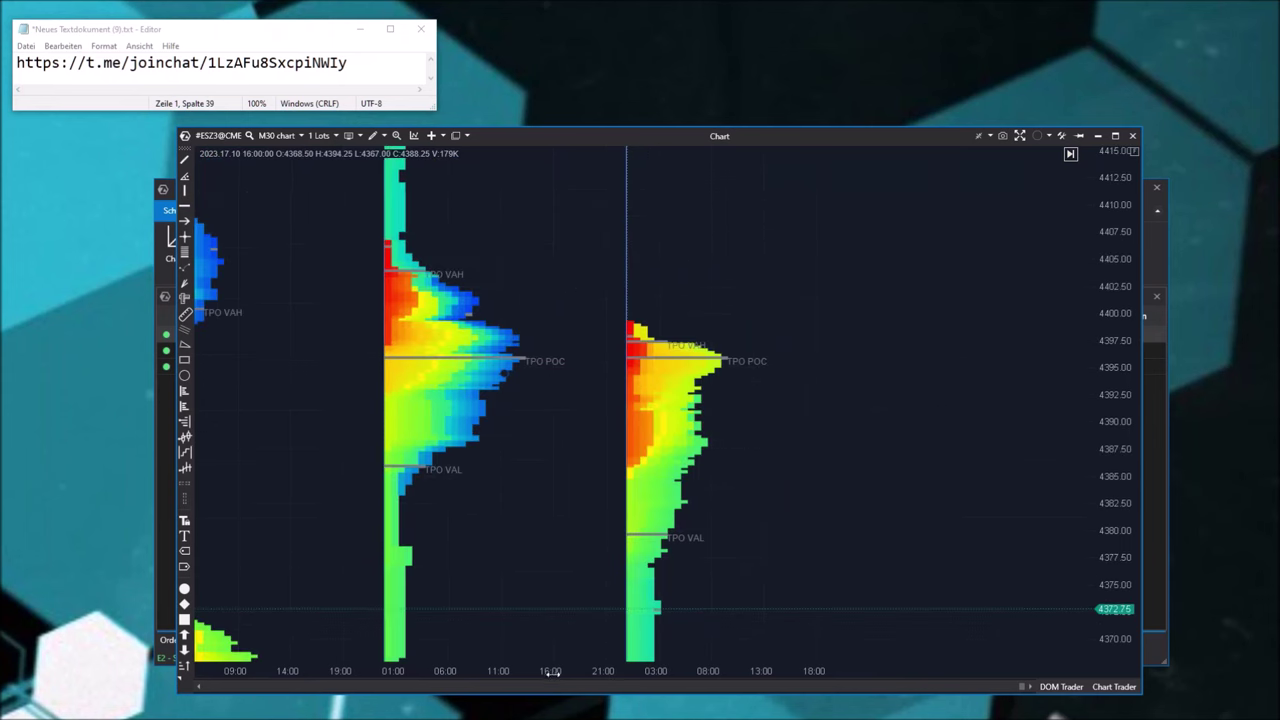
pyautogui.scroll(-3, 1085, 300)
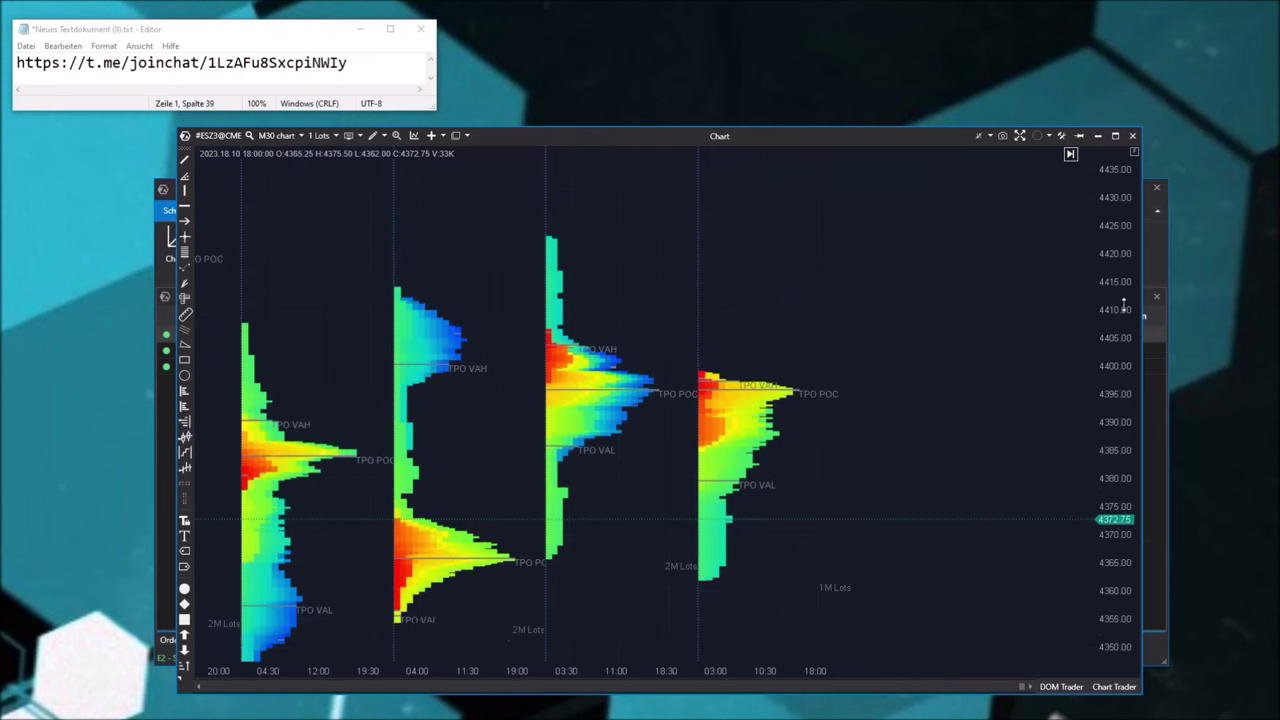
pyautogui.moveTo(863, 443); pyautogui.dragTo(886, 394)
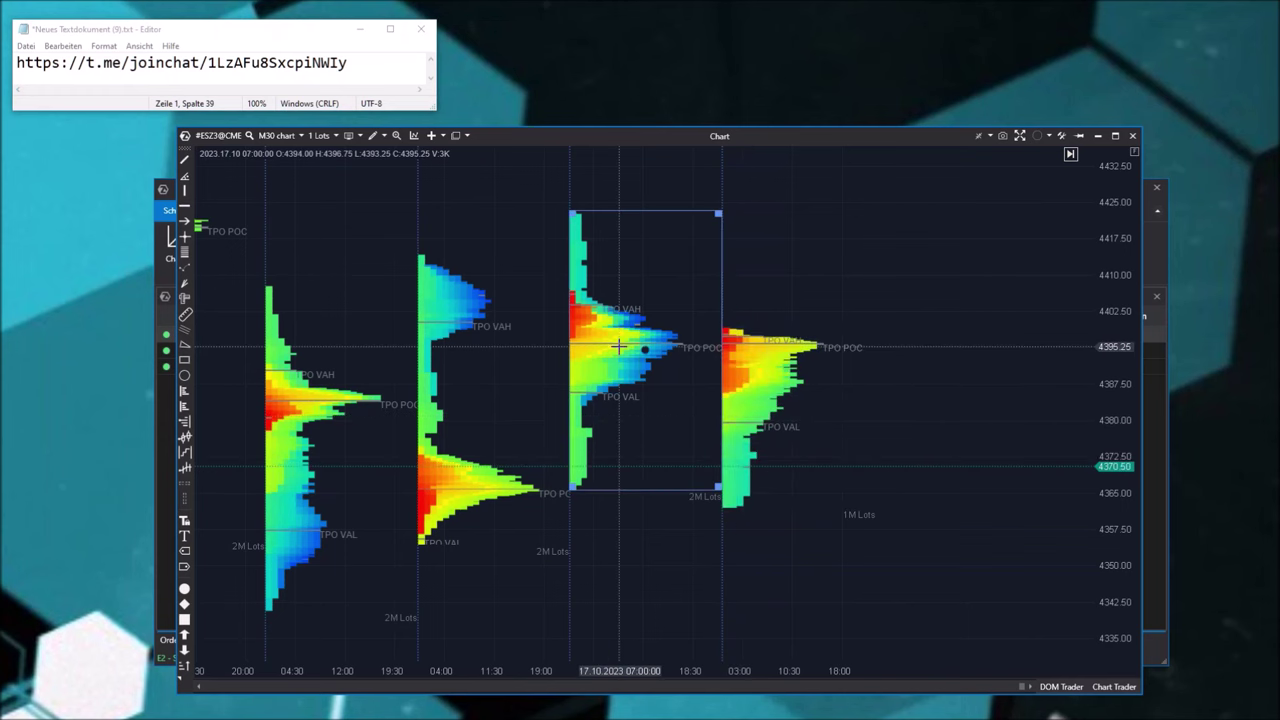
# Merge the 13 October TPO profile with the next session's profile, and split them back into separate days
pyautogui.moveTo(579, 367); pyautogui.dragTo(418, 458)
pyautogui.hotkey('ctrl', 'z')
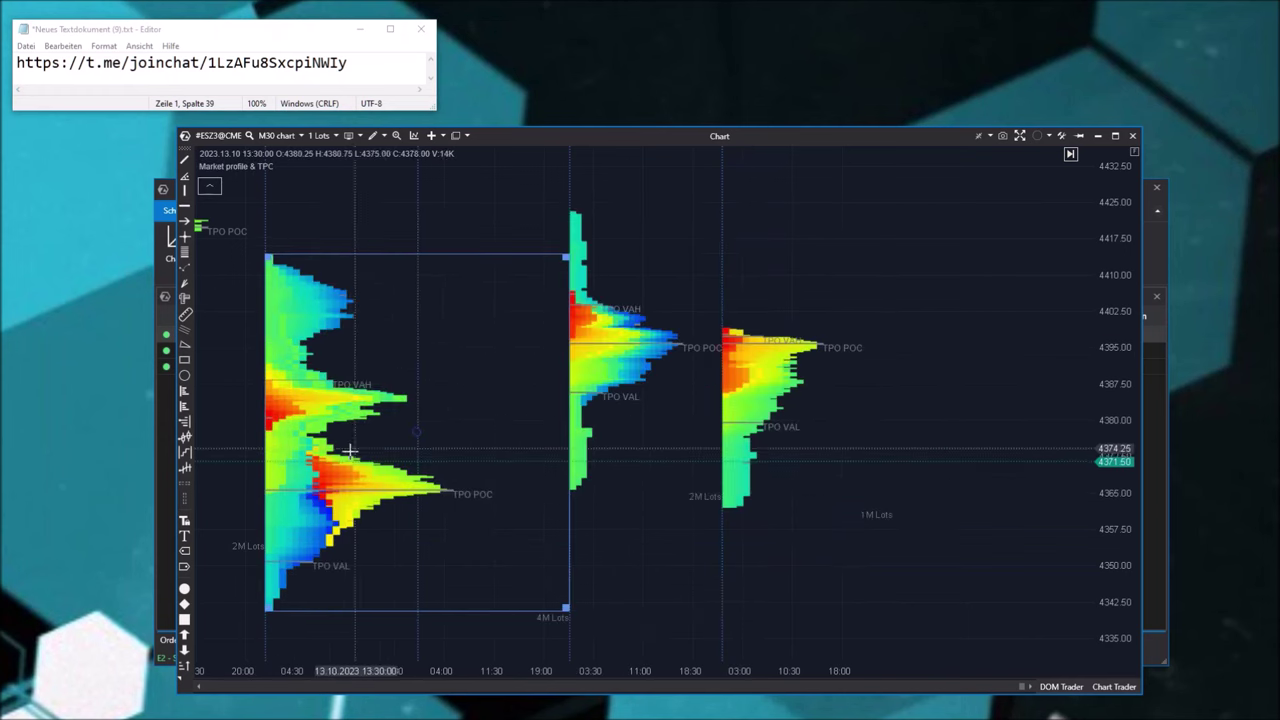
pyautogui.click(817, 420)
pyautogui.click(422, 484)
pyautogui.click(272, 595)
pyautogui.click(724, 406)
pyautogui.click(575, 410)
pyautogui.click(272, 420)
pyautogui.click(728, 405)
pyautogui.click(570, 410)
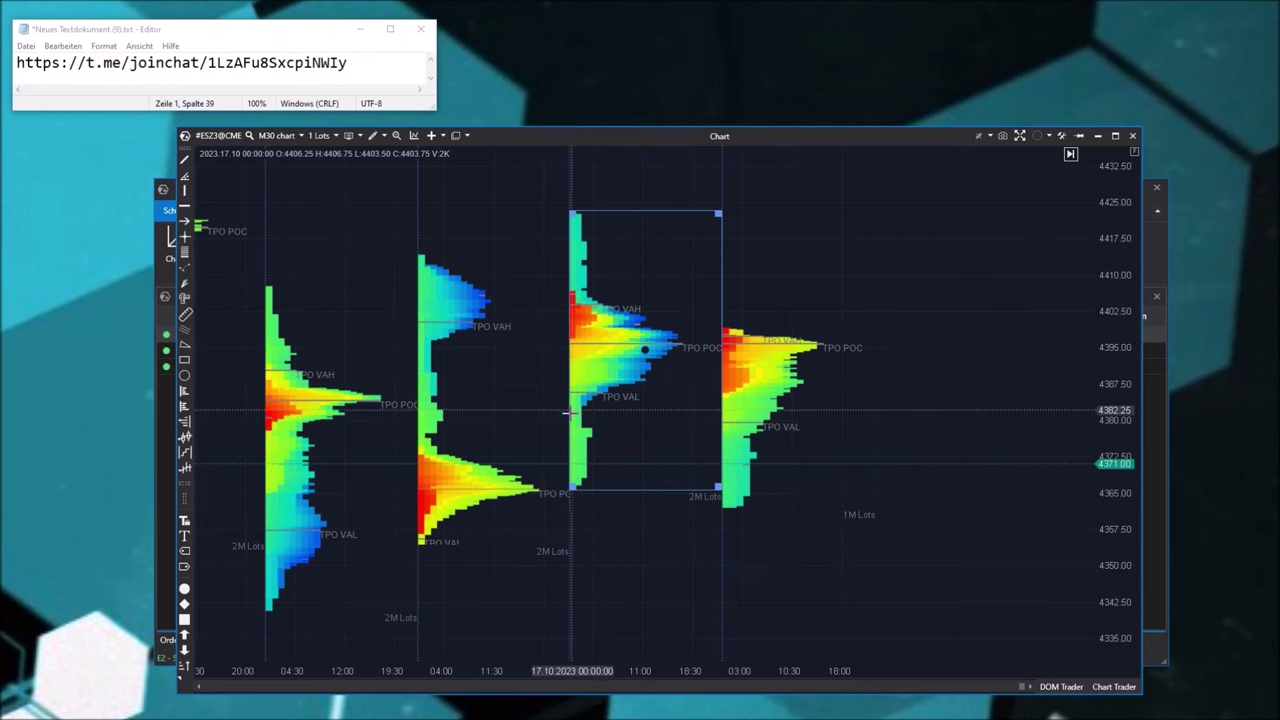
# Merge the daily TPO profiles from 10 through 18 October 2023 into one composite profile, and select the 9 October profile
pyautogui.scroll(-3, 506, 666)
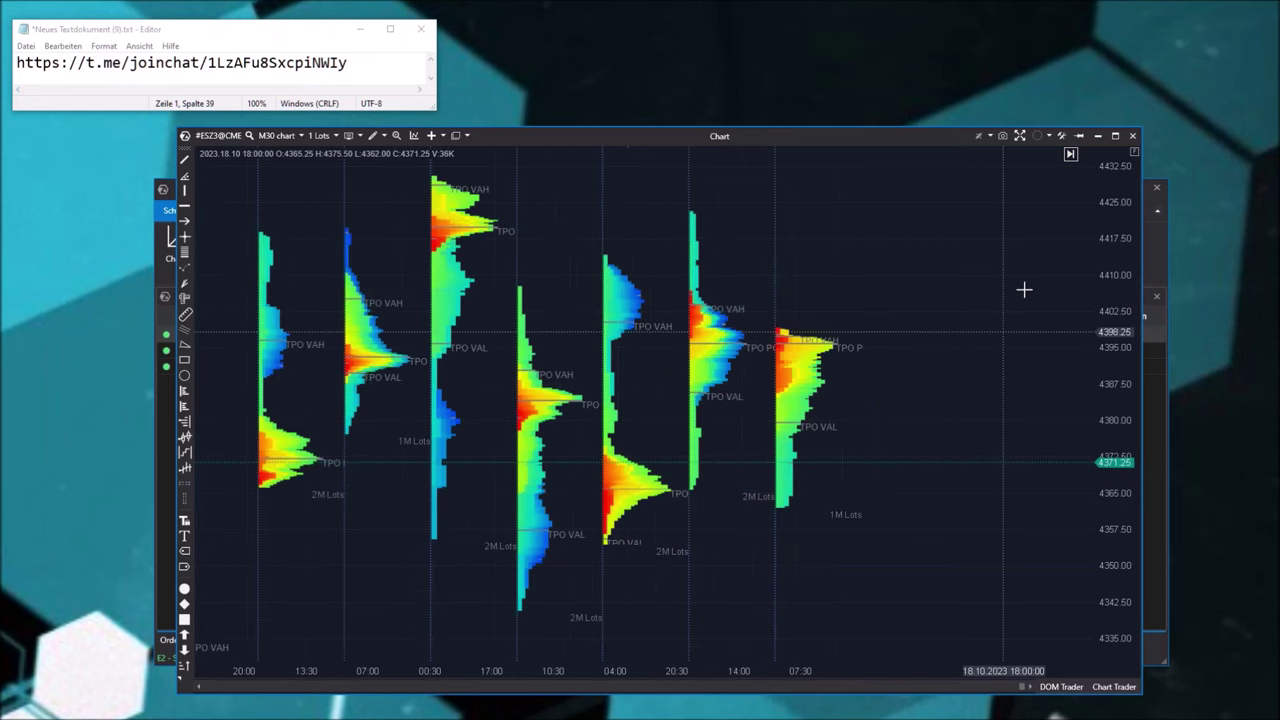
pyautogui.moveTo(462, 490); pyautogui.dragTo(509, 486)
pyautogui.click(594, 462)
pyautogui.click(331, 311)
pyautogui.click(600, 360)
pyautogui.click(500, 520)
pyautogui.moveTo(406, 432); pyautogui.dragTo(482, 432)
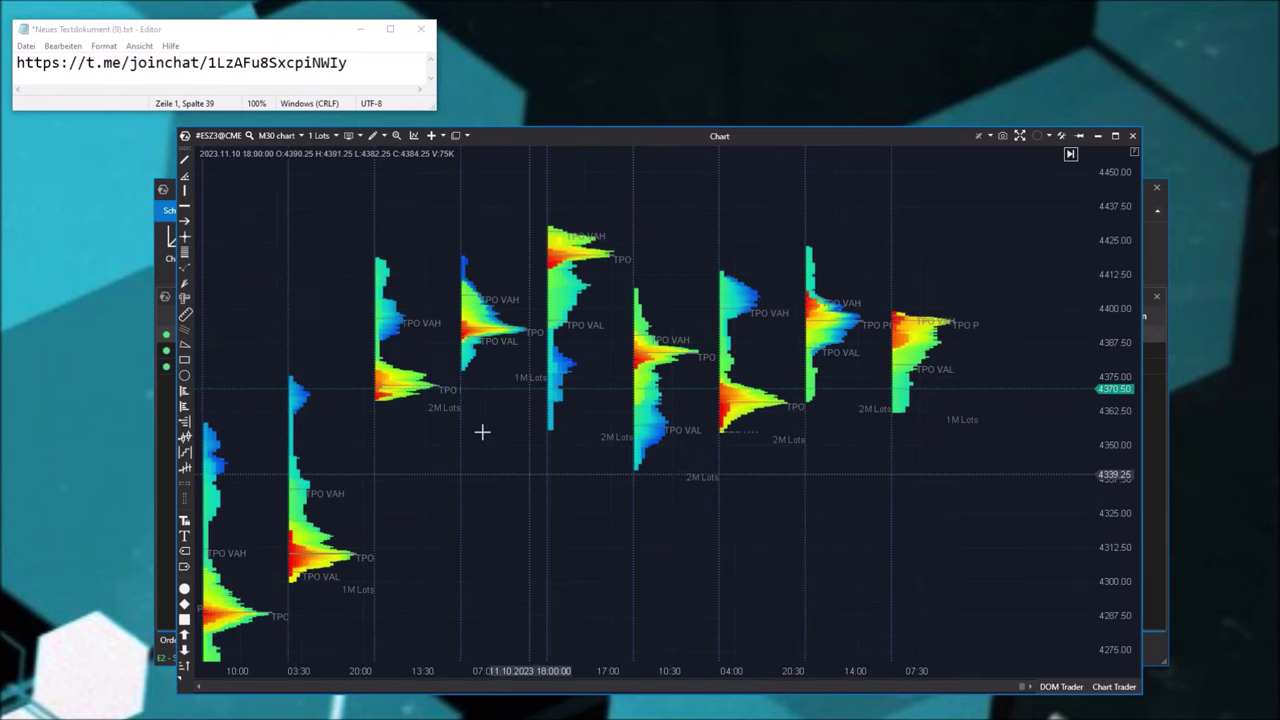
pyautogui.click(650, 355)
pyautogui.click(509, 345)
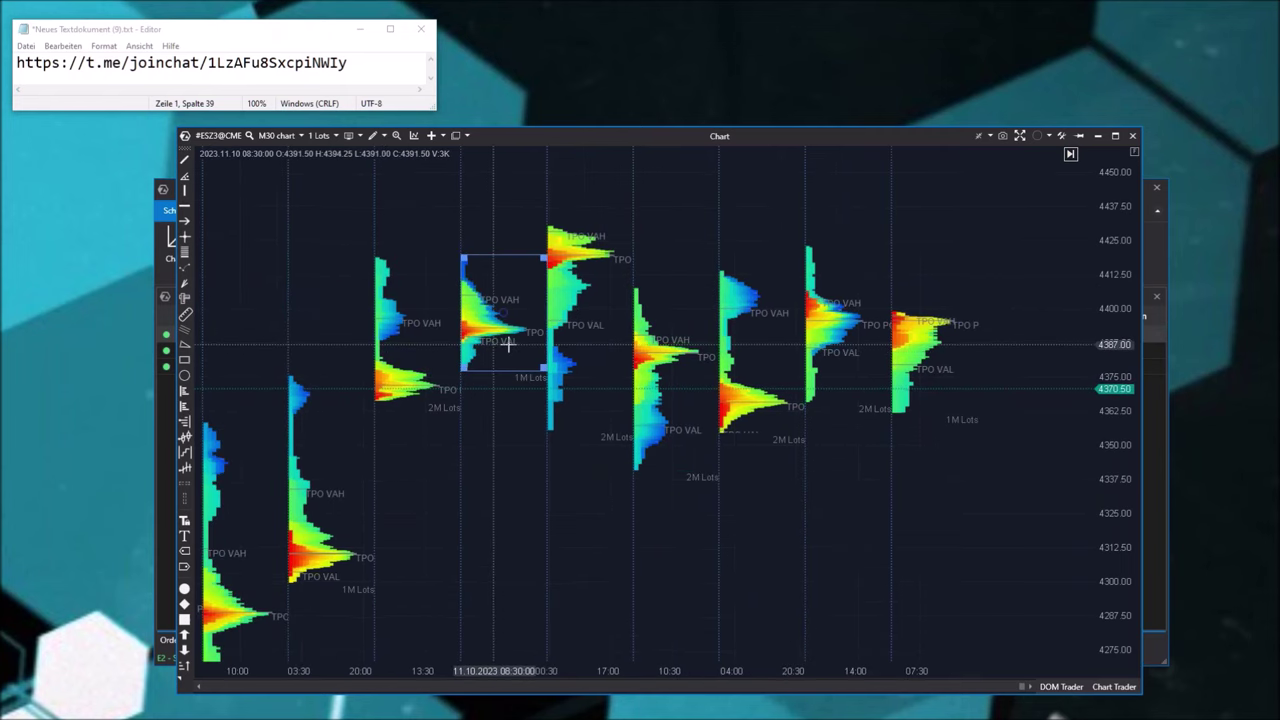
pyautogui.click(822, 368)
pyautogui.moveTo(822, 368); pyautogui.dragTo(408, 363)
pyautogui.moveTo(630, 428); pyautogui.dragTo(957, 466)
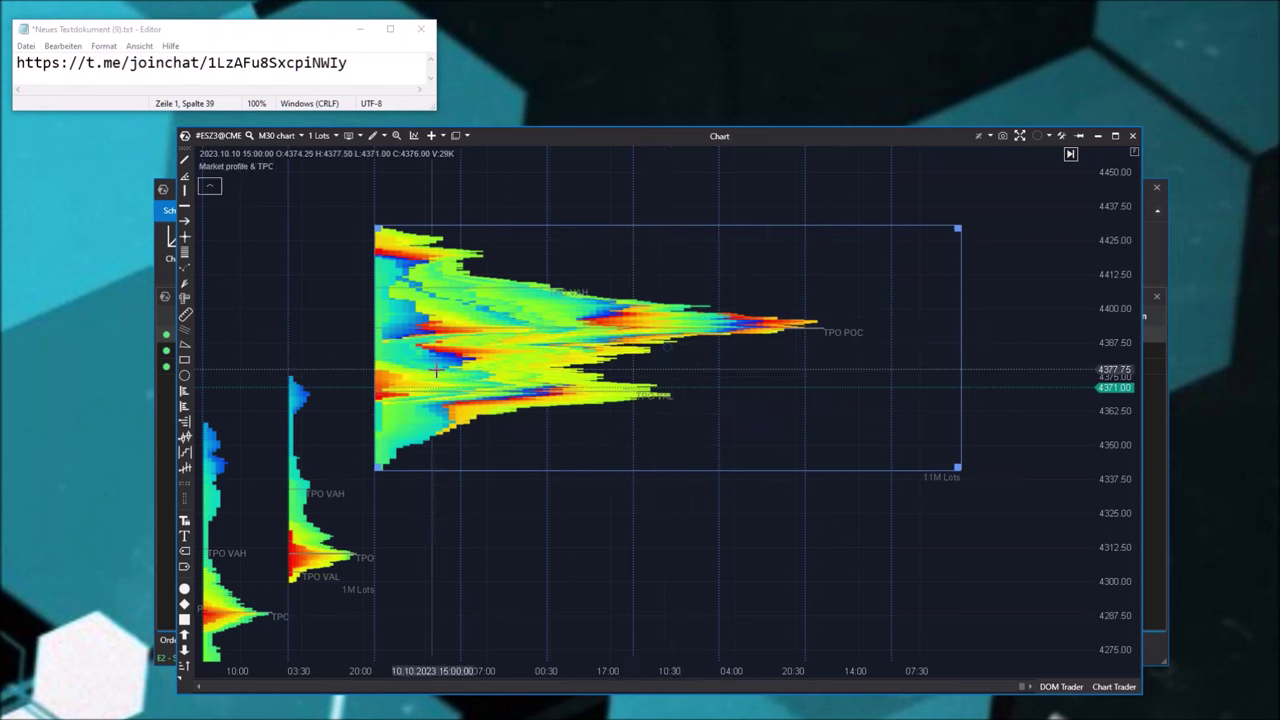
pyautogui.click(660, 527)
pyautogui.click(318, 505)
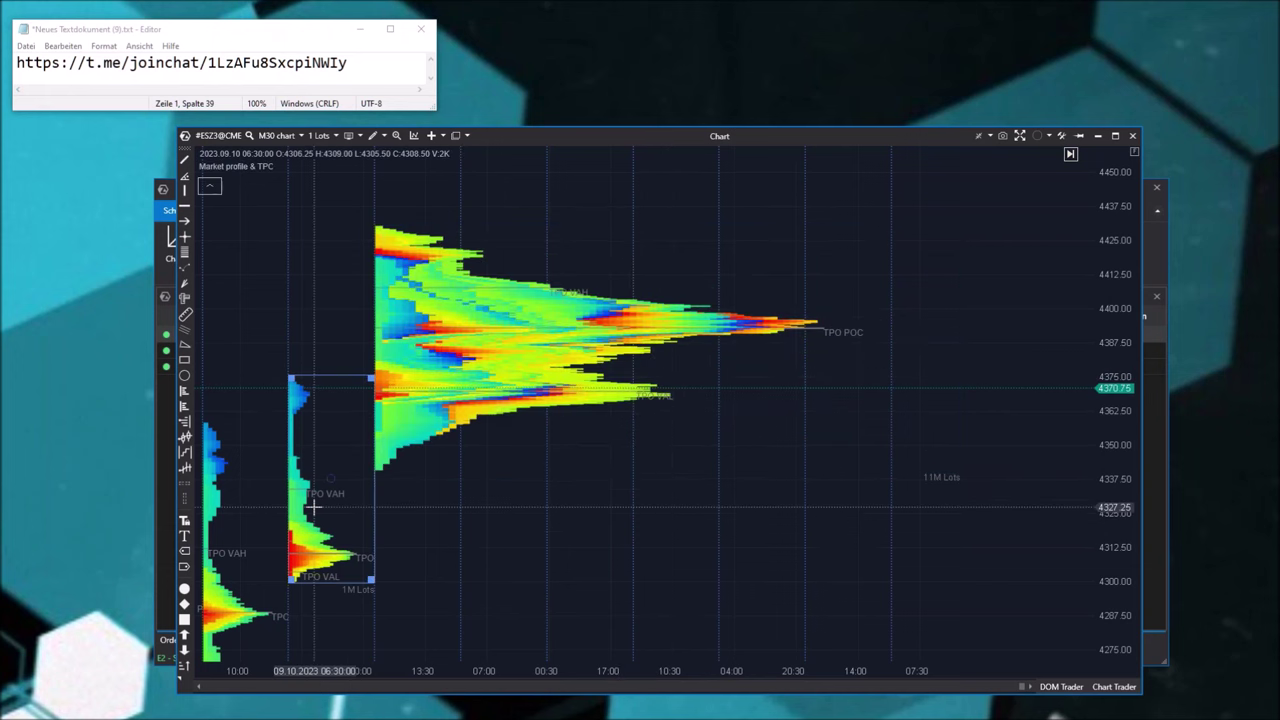
# Inspect the merged 10–18 October composite profile once more and close the ESZ3 M30 chart
pyautogui.click(704, 336)
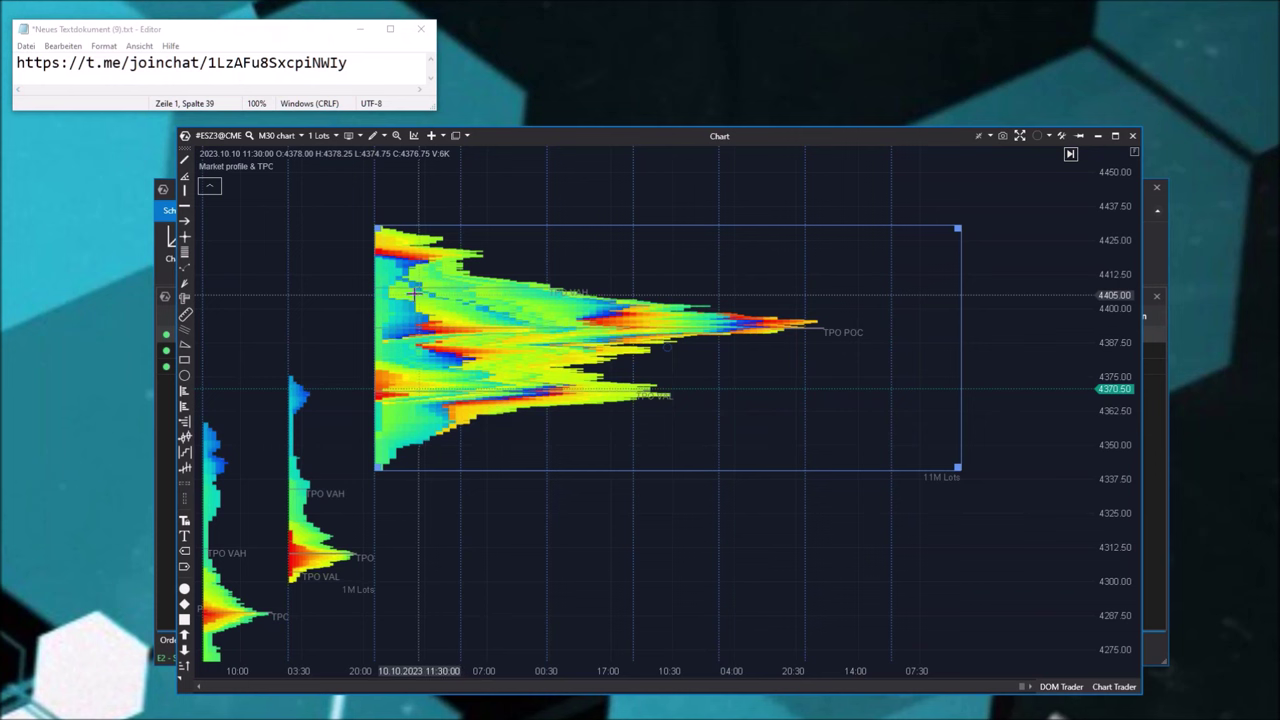
pyautogui.press('Escape')
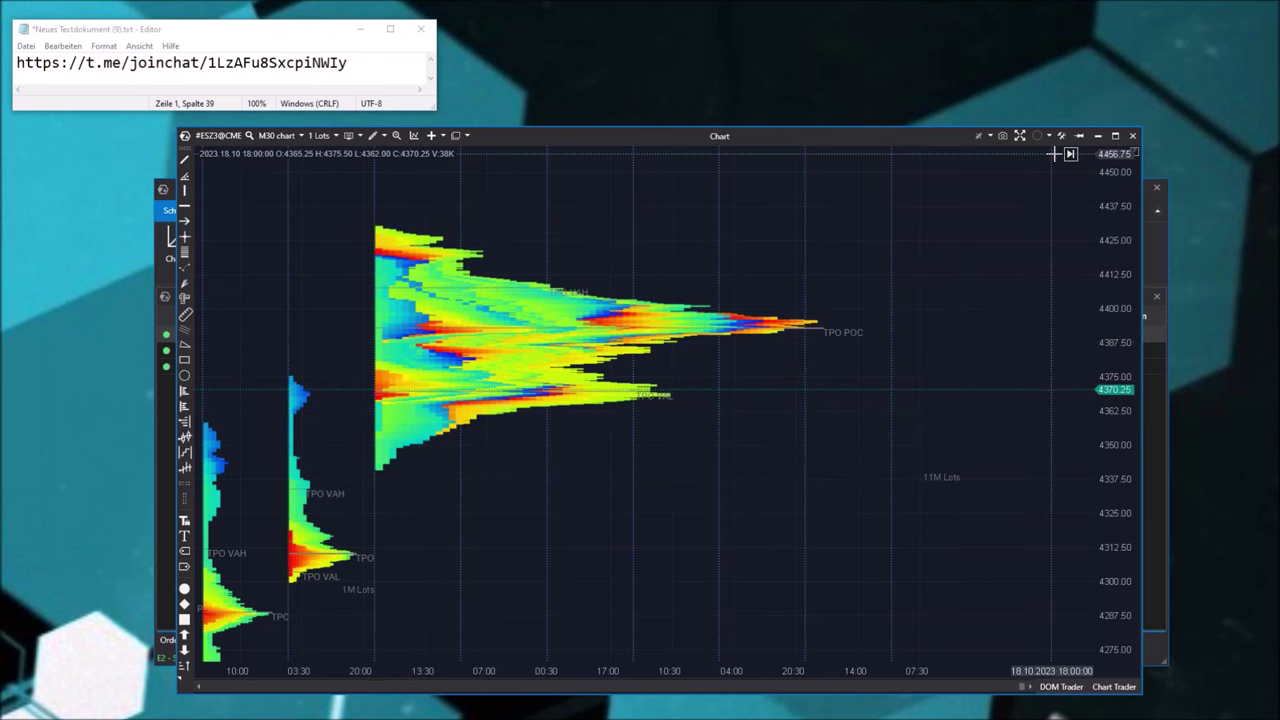
pyautogui.click(1133, 136)
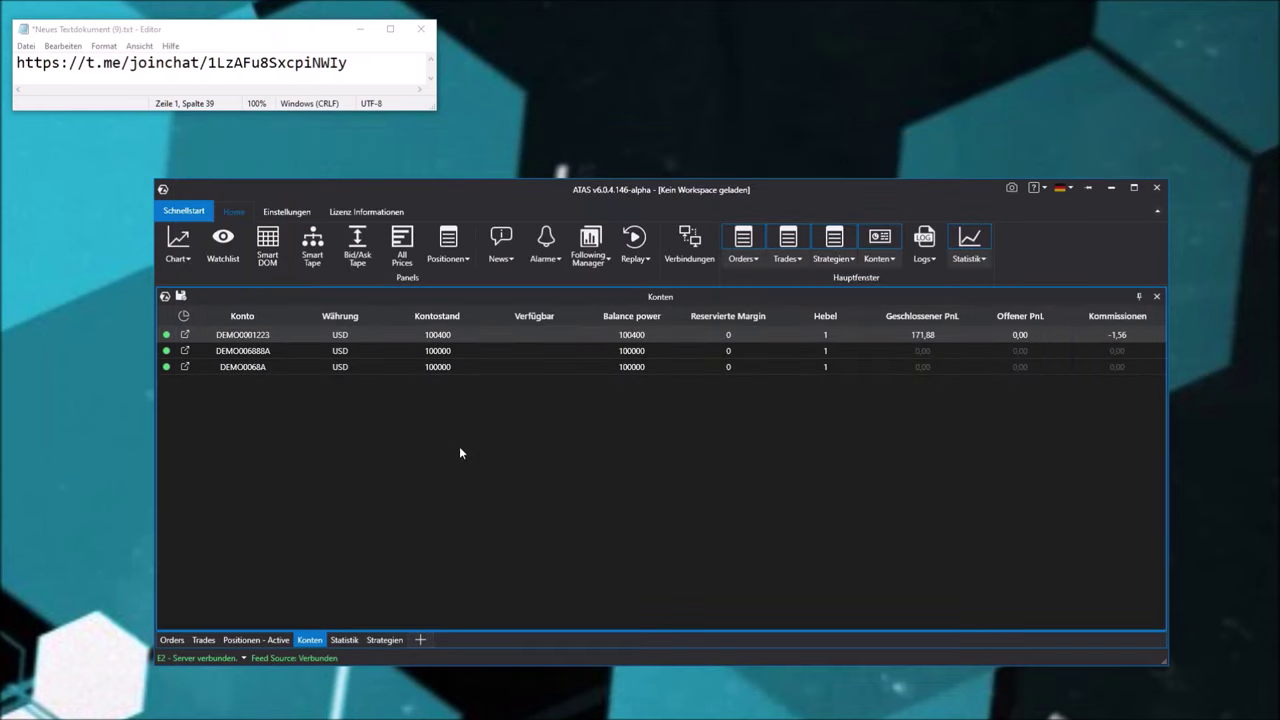
# Open a new ESZ3 M5 chart and move its window clear of the account results columns
pyautogui.click(180, 238)
pyautogui.doubleClick(564, 340)
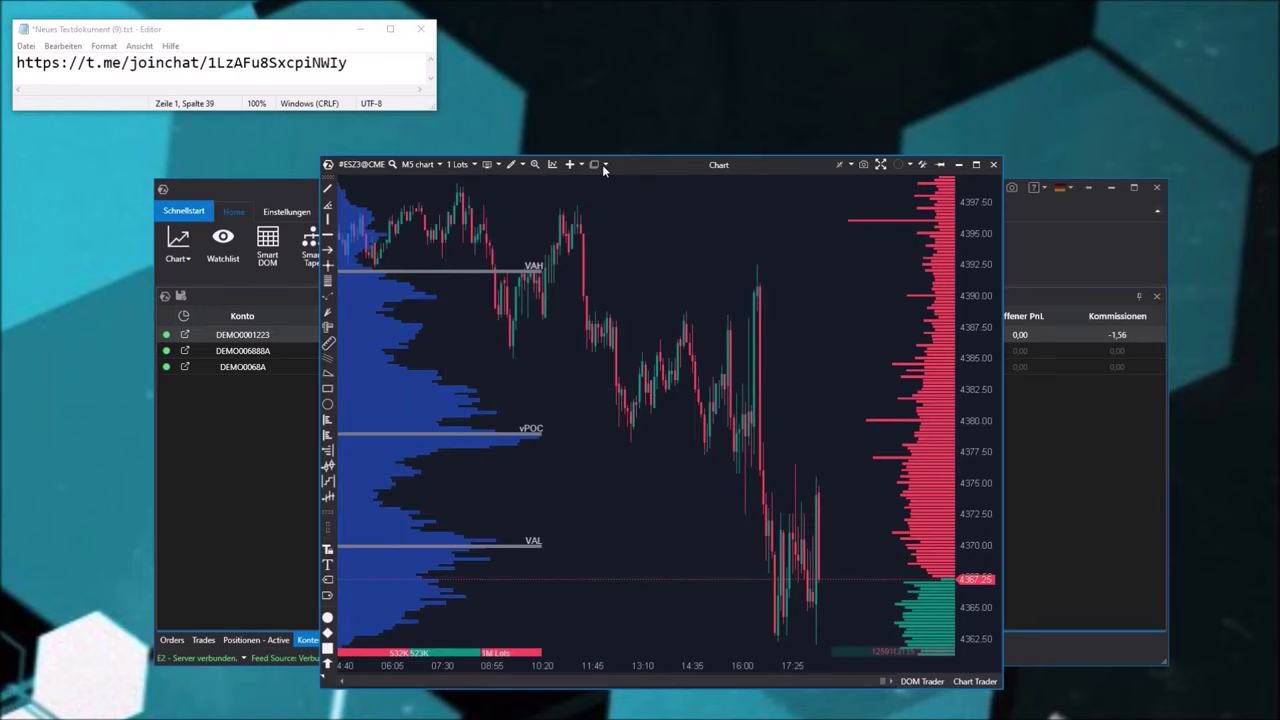
pyautogui.moveTo(602, 164); pyautogui.dragTo(454, 167)
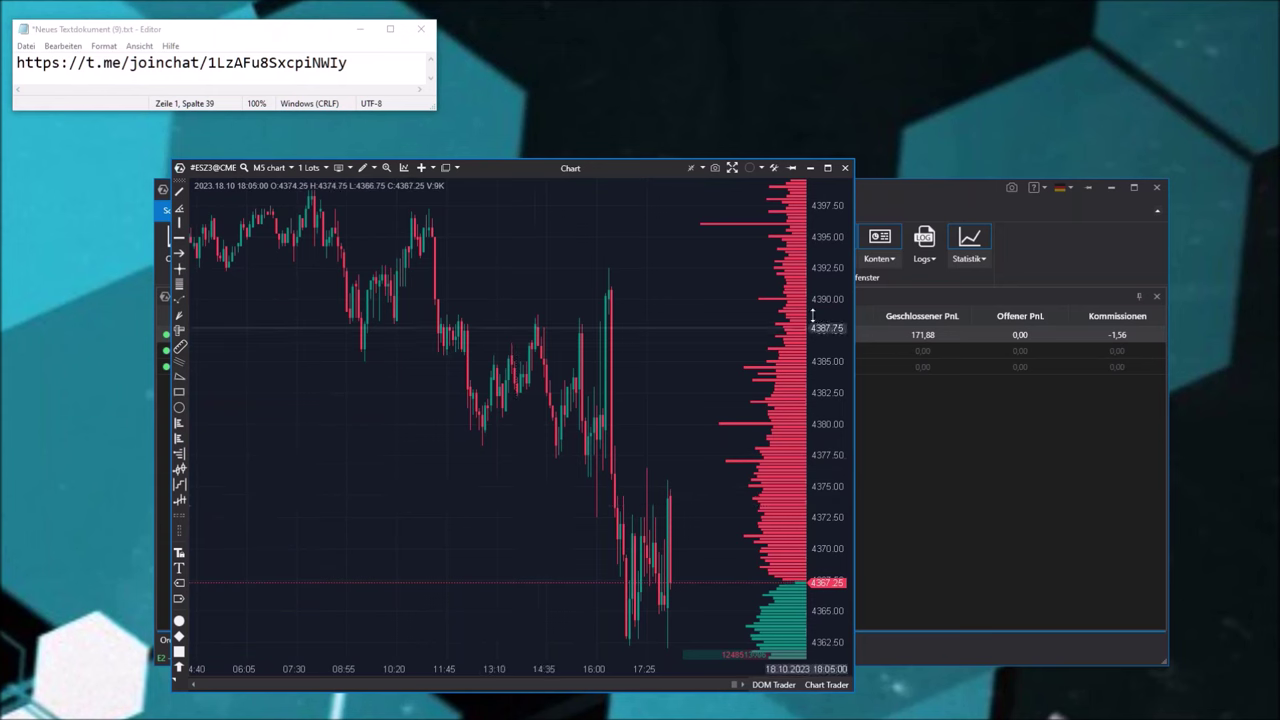
# Draw a horizontal line at about 4389.50 on the M5 chart and toggle its Global option
pyautogui.click(180, 242)
pyautogui.click(420, 289)
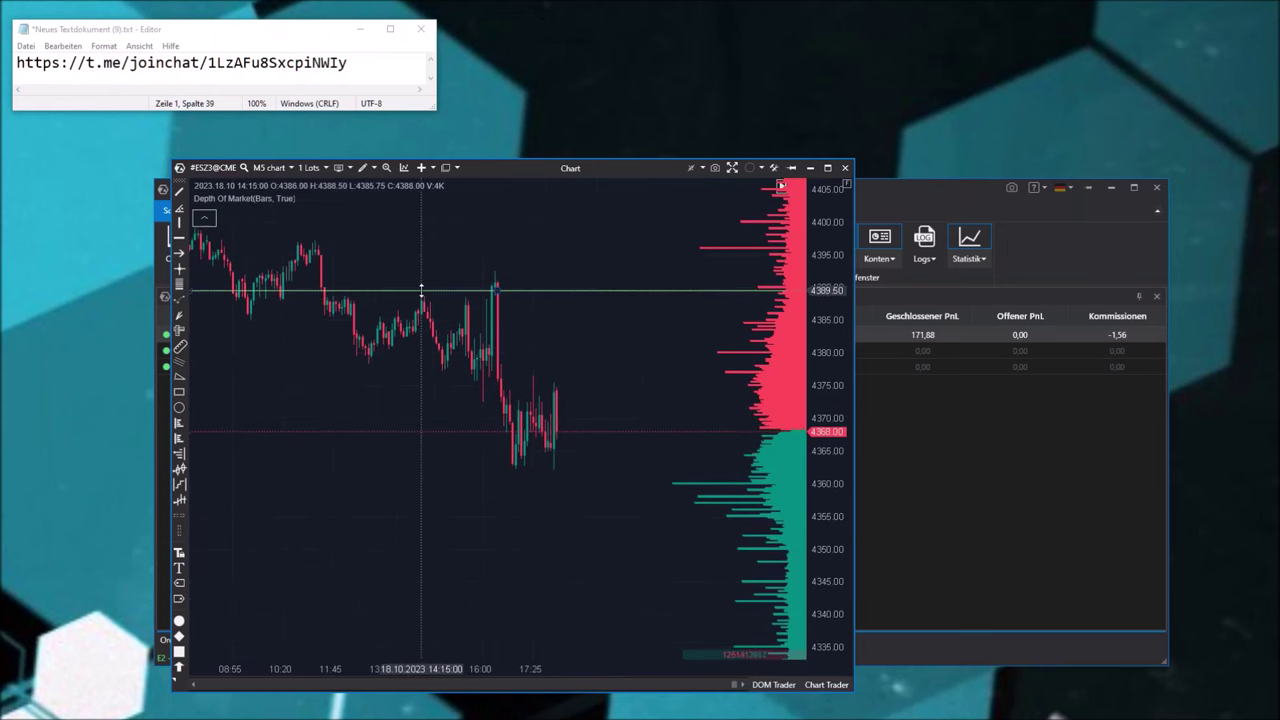
pyautogui.rightClick(423, 290)
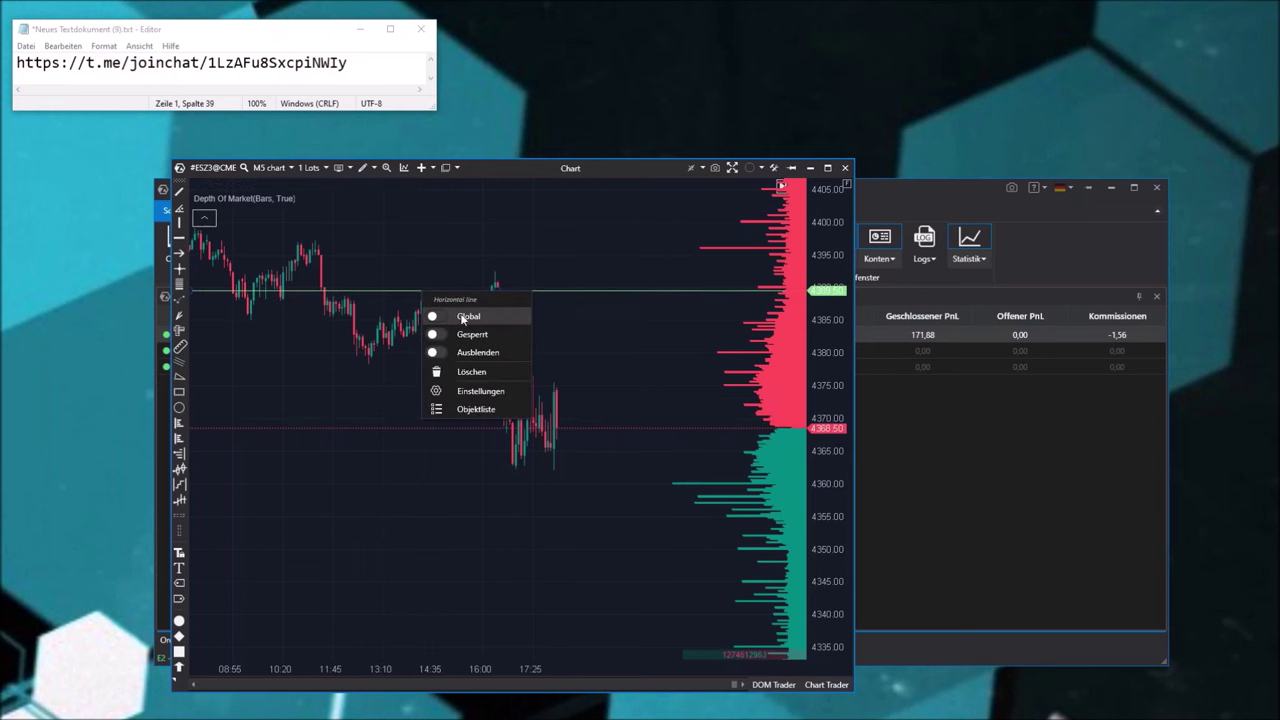
pyautogui.click(430, 322)
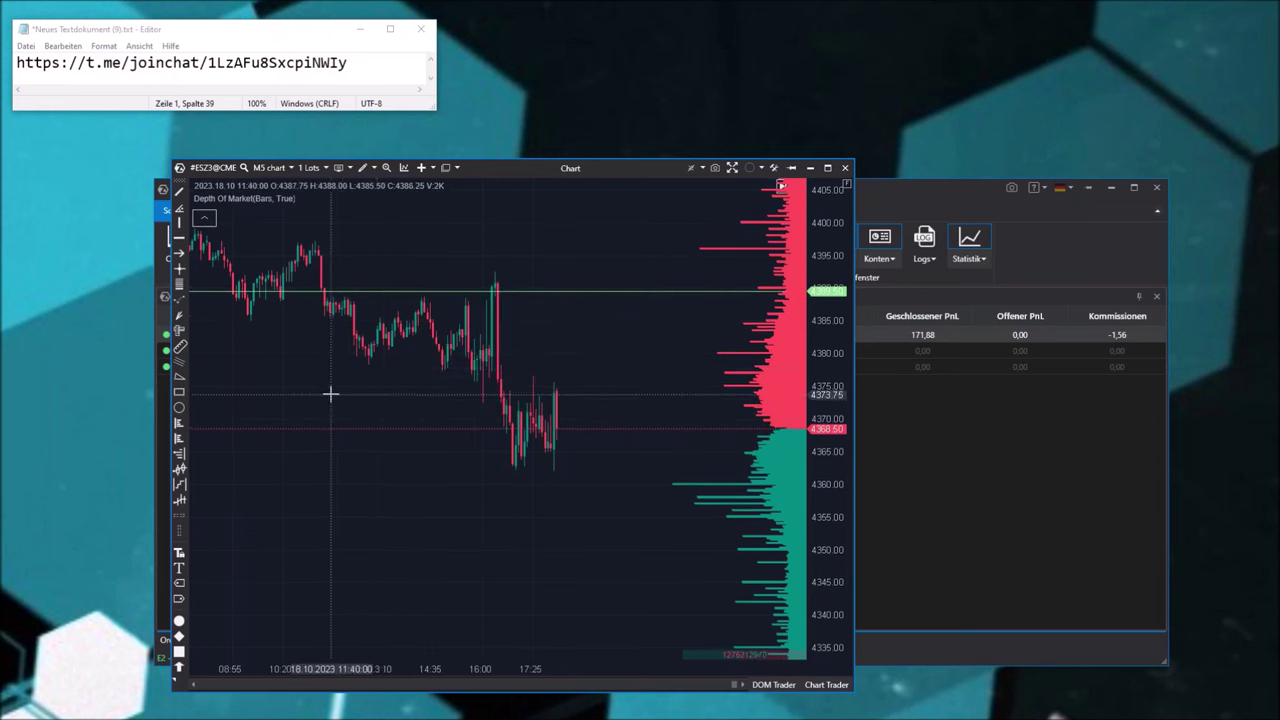
# Move the horizontal line up to about 4393.25 and delete it from the chart
pyautogui.moveTo(535, 295); pyautogui.dragTo(503, 271)
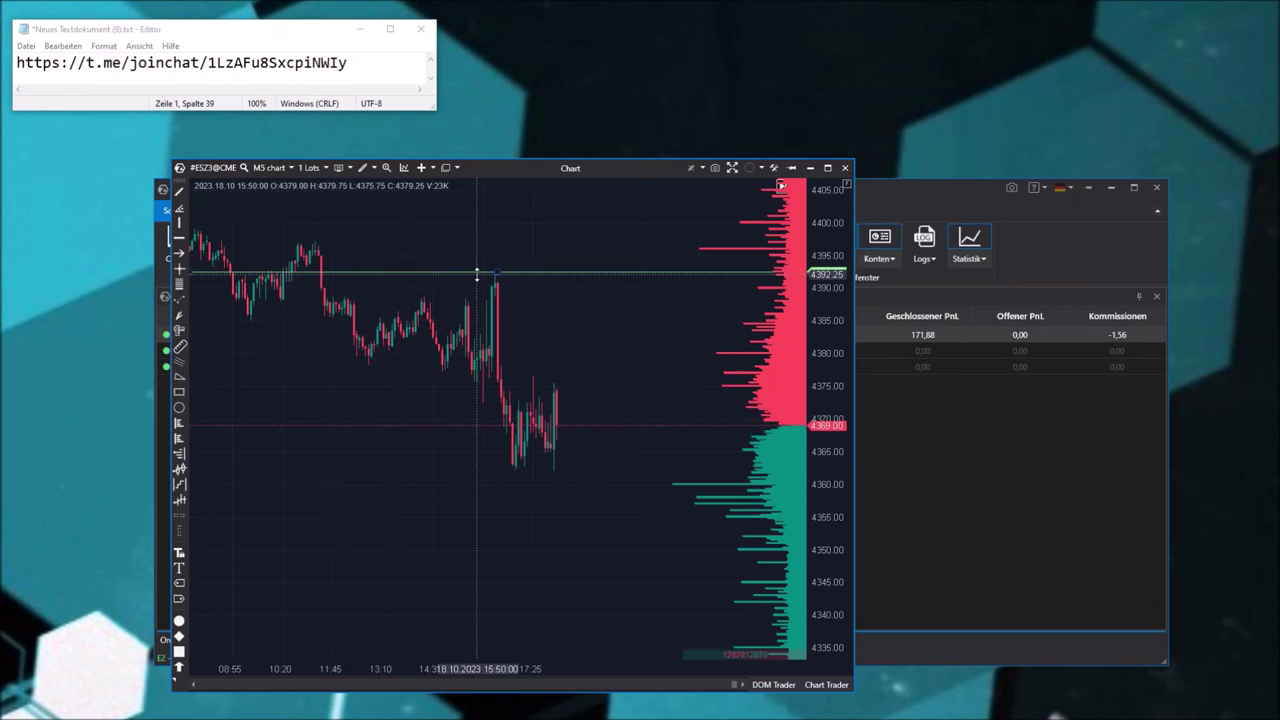
pyautogui.moveTo(477, 272)
pyautogui.mouseDown()
pyautogui.moveTo(484, 310)
pyautogui.moveTo(491, 286)
pyautogui.moveTo(468, 420)
pyautogui.moveTo(460, 267)
pyautogui.mouseUp()
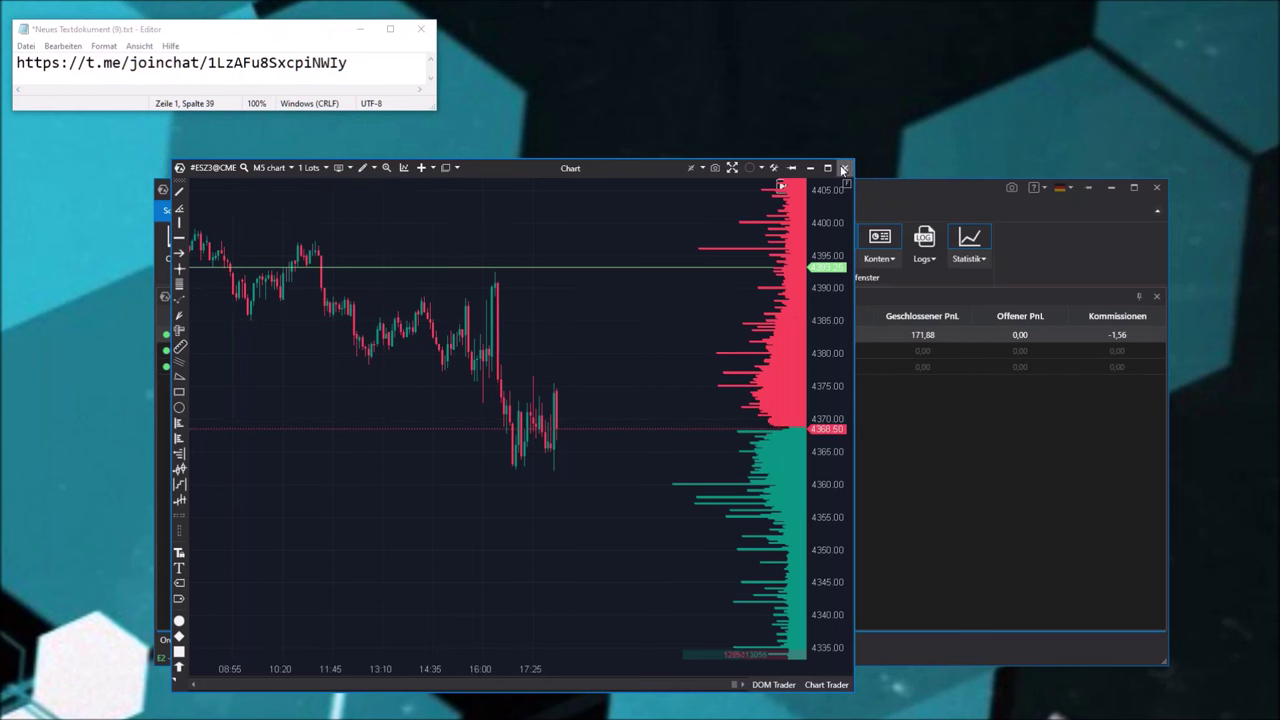
pyautogui.moveTo(412, 268); pyautogui.dragTo(412, 272)
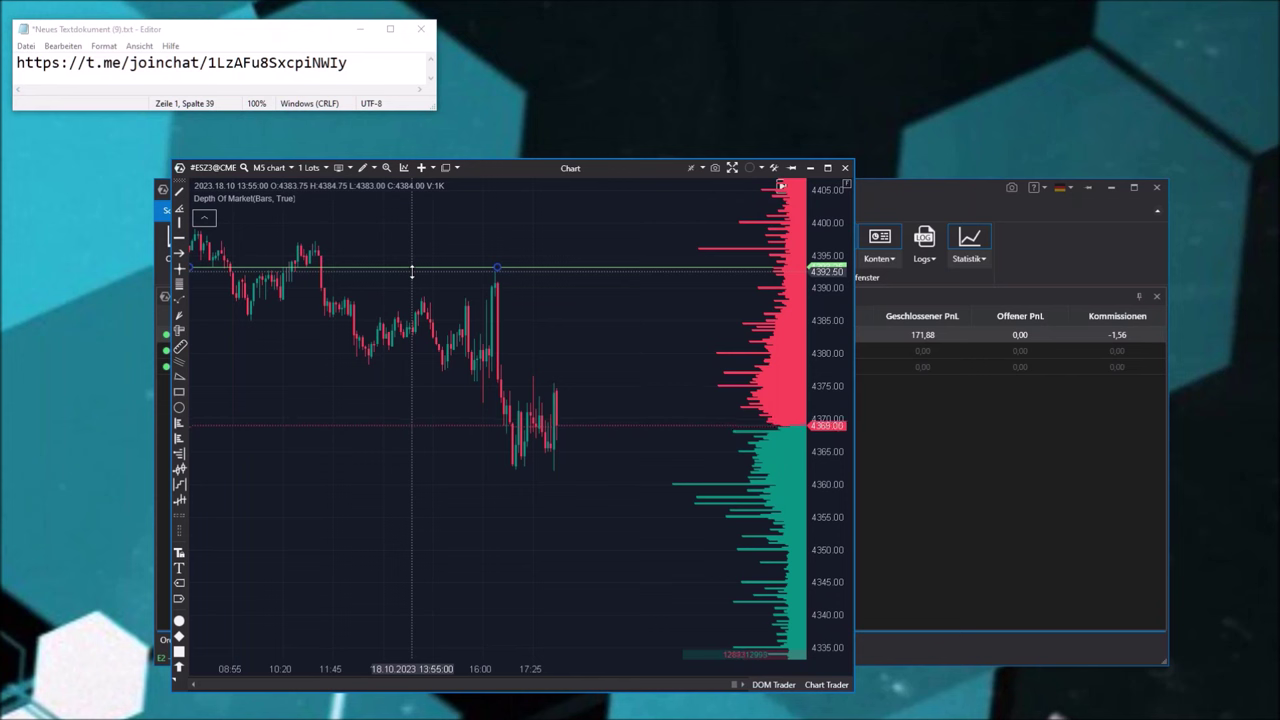
pyautogui.press('Delete')
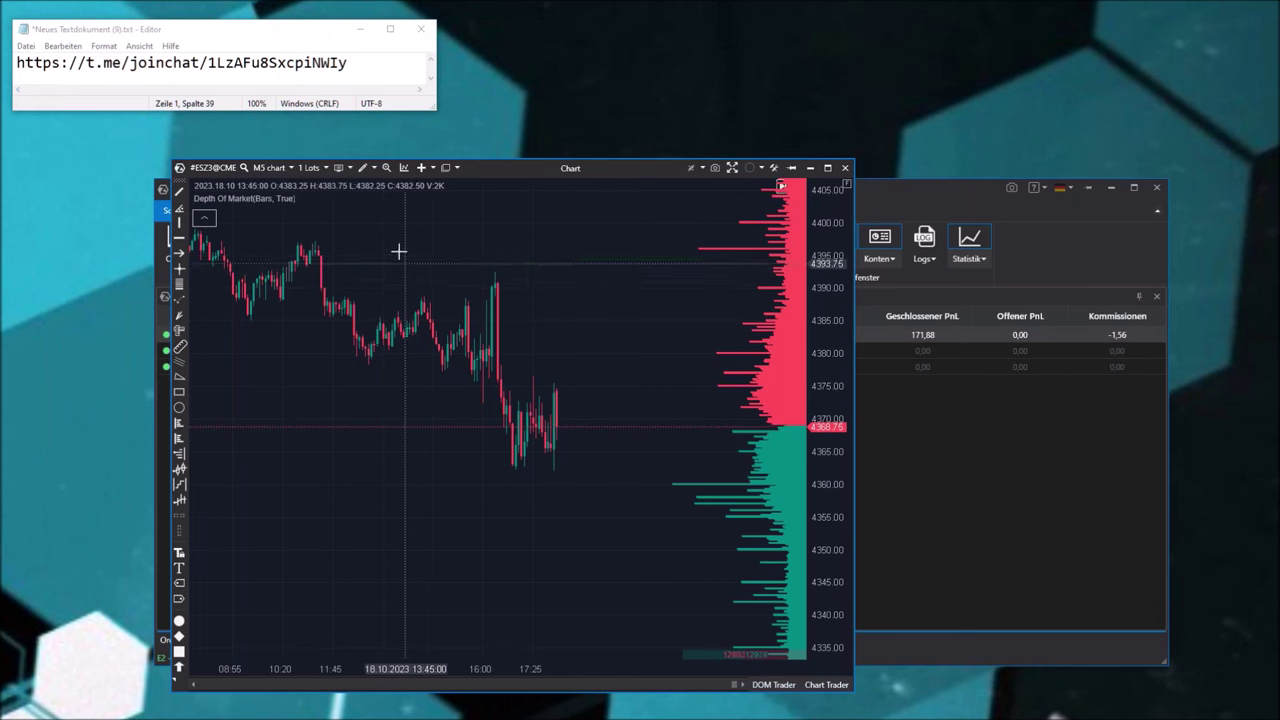
# Draw a CVD correlation from about 12:20 to the latest bar on 18 October and delete it
pyautogui.click(367, 167)
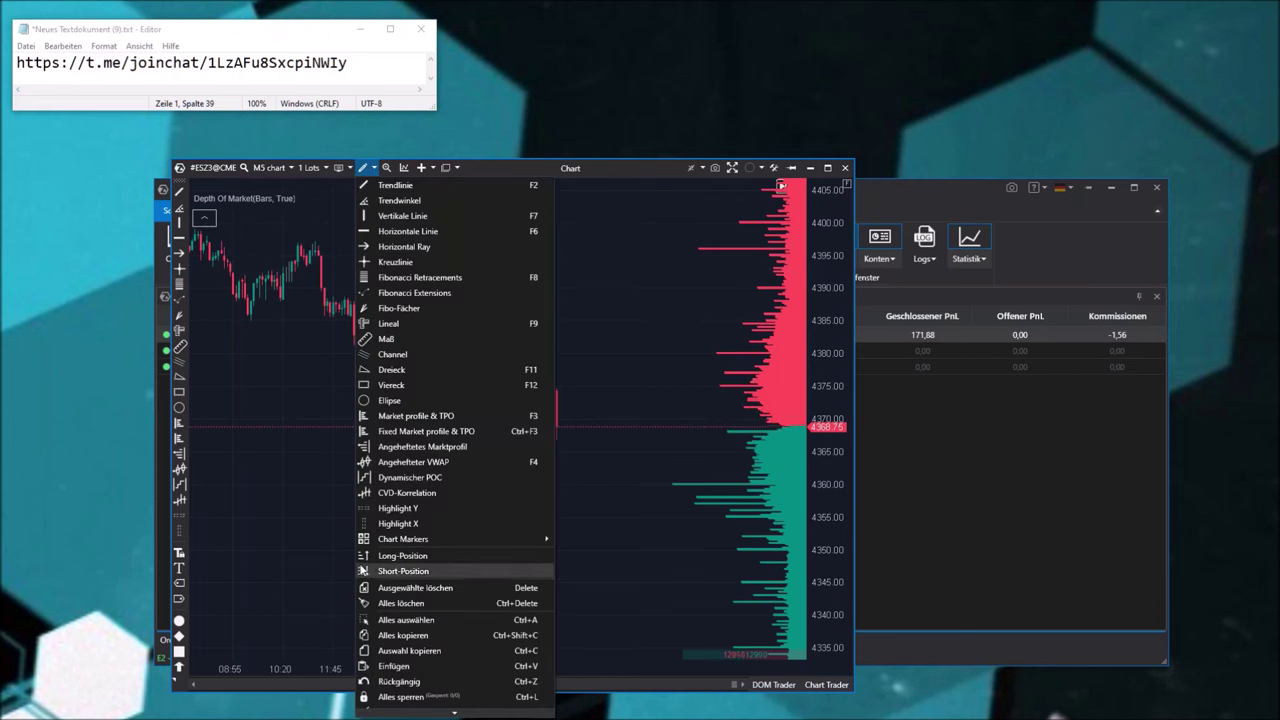
pyautogui.click(391, 496)
pyautogui.moveTo(356, 368); pyautogui.dragTo(557, 446)
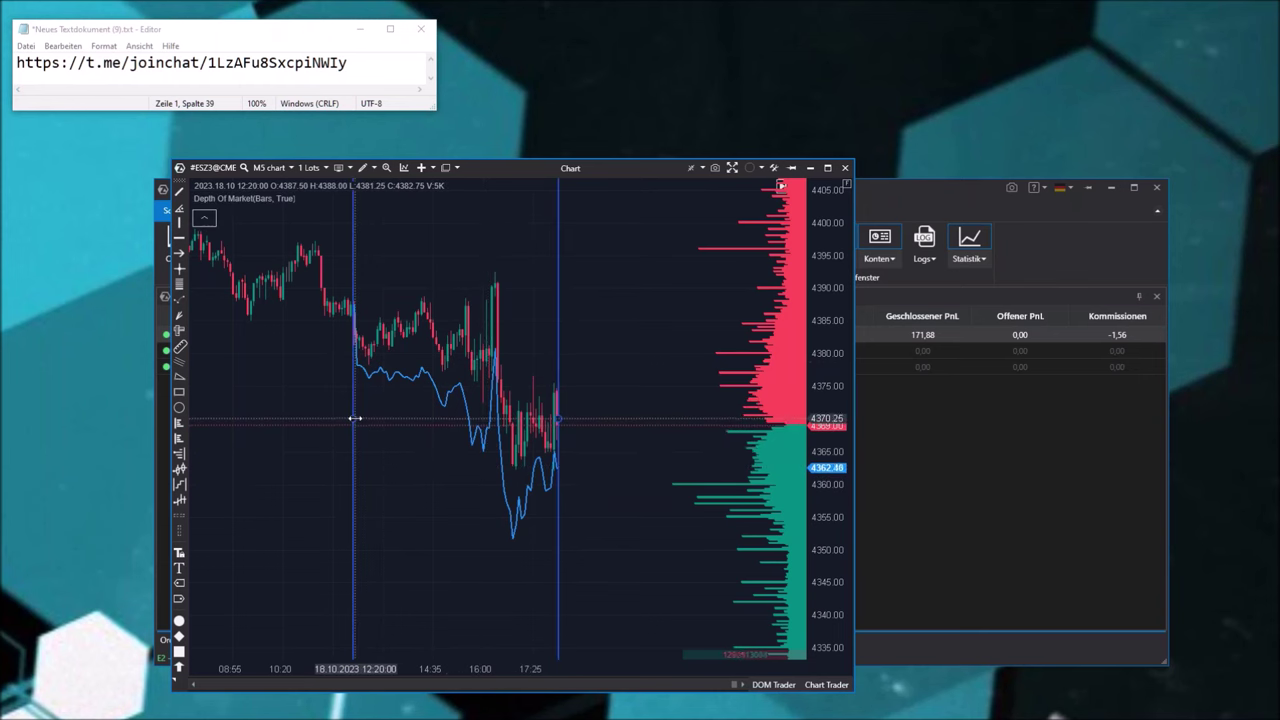
pyautogui.press('Delete')
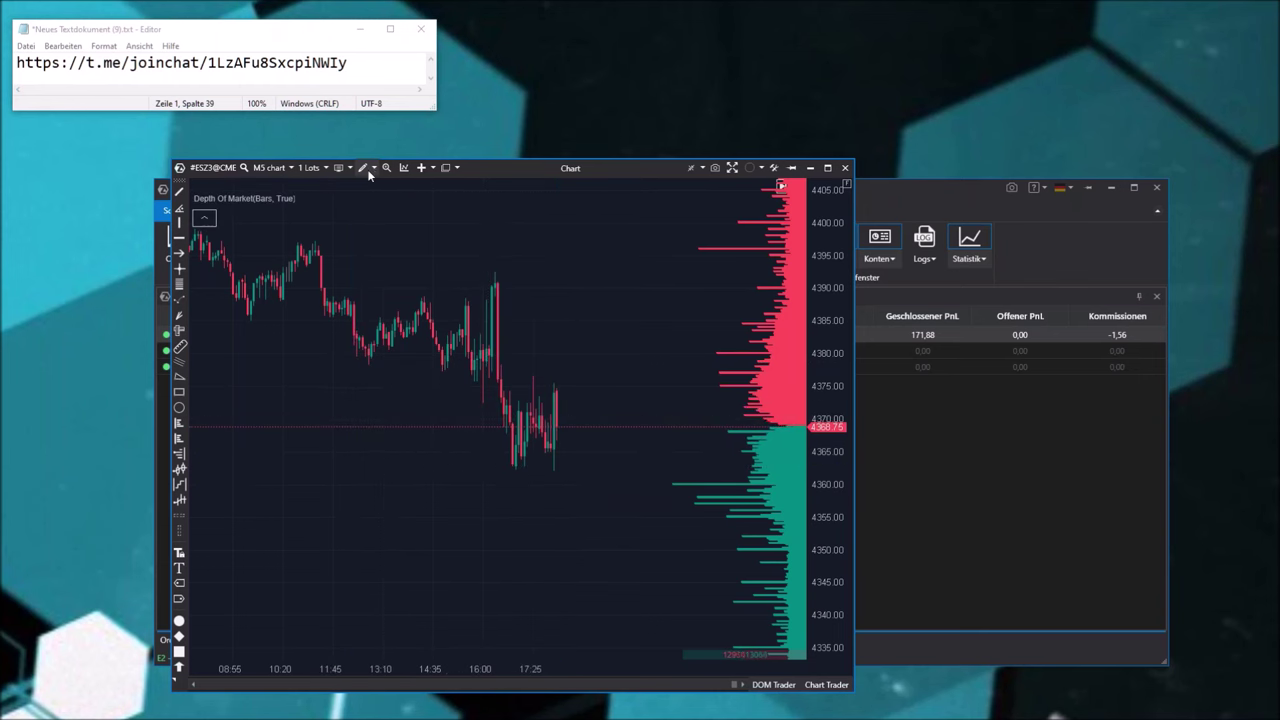
# Draw a dynamic POC over the price range from about 10:15 to 17:50 and delete it
pyautogui.click(365, 167)
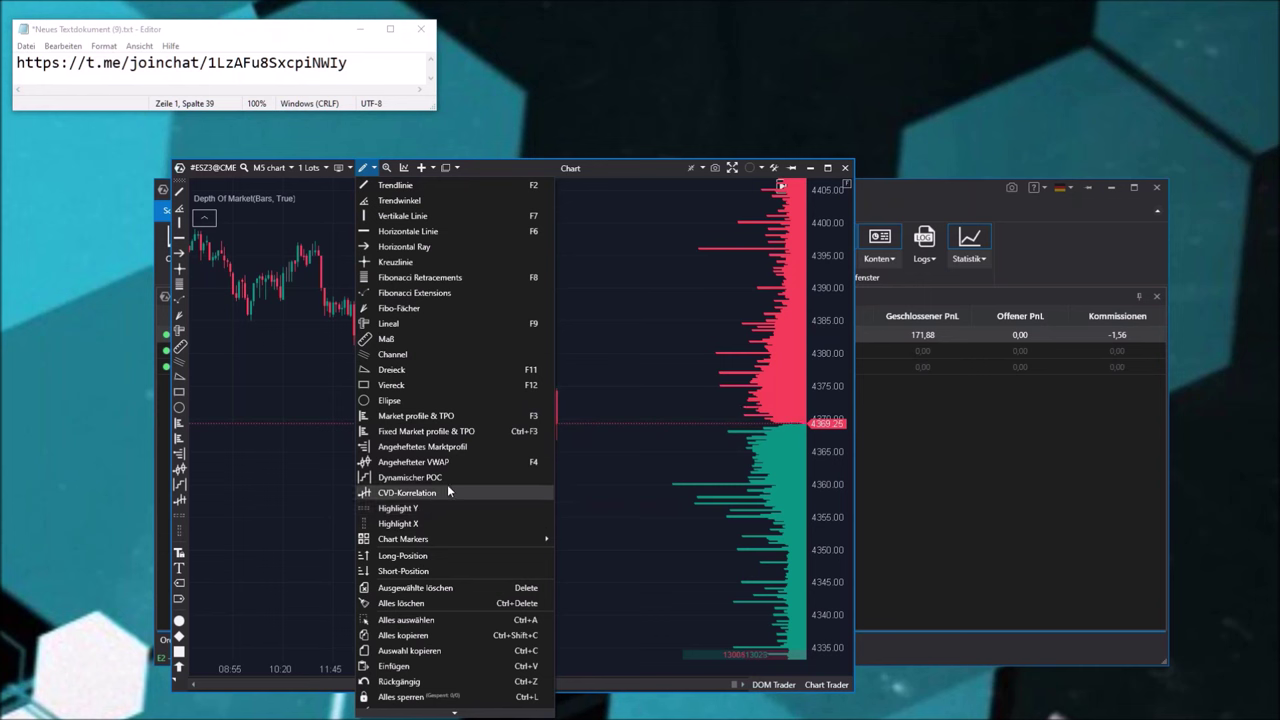
pyautogui.click(421, 493)
pyautogui.moveTo(277, 309)
pyautogui.mouseDown()
pyautogui.moveTo(569, 471)
pyautogui.moveTo(537, 469)
pyautogui.moveTo(549, 472)
pyautogui.mouseUp()
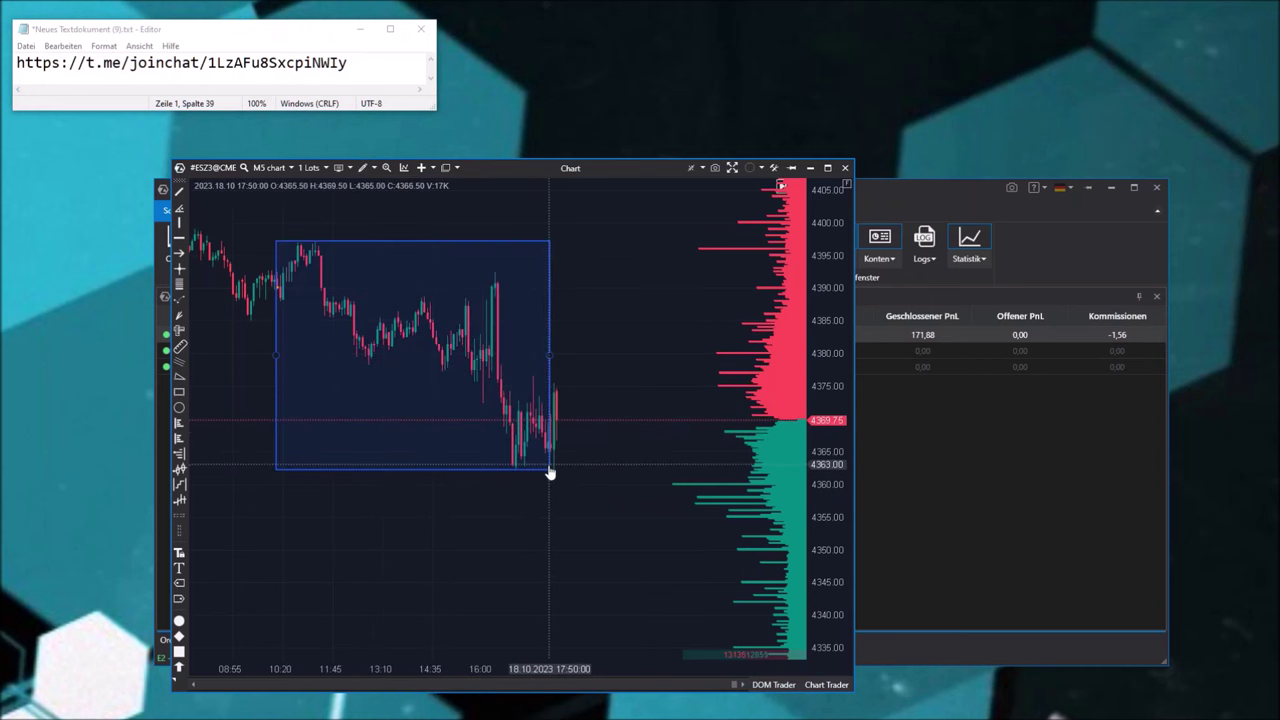
pyautogui.moveTo(549, 472)
pyautogui.mouseDown()
pyautogui.moveTo(486, 474)
pyautogui.moveTo(560, 477)
pyautogui.moveTo(514, 480)
pyautogui.moveTo(536, 493)
pyautogui.mouseUp()
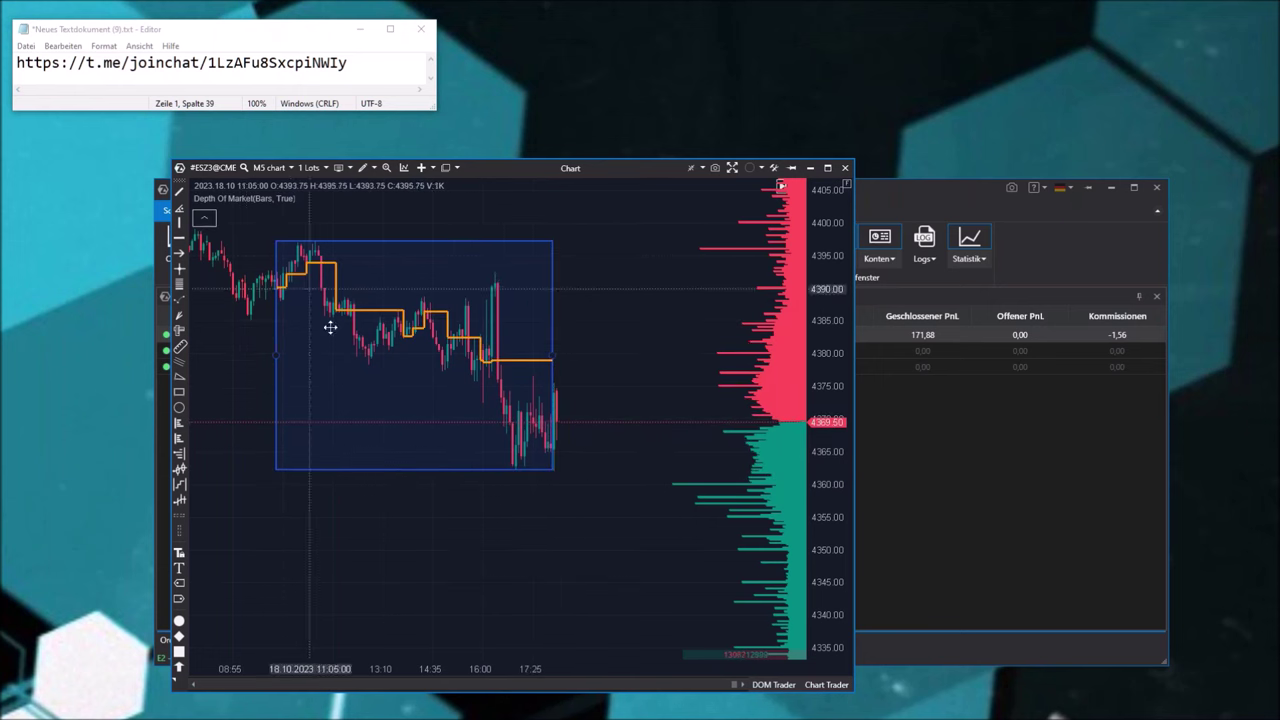
pyautogui.click(520, 468)
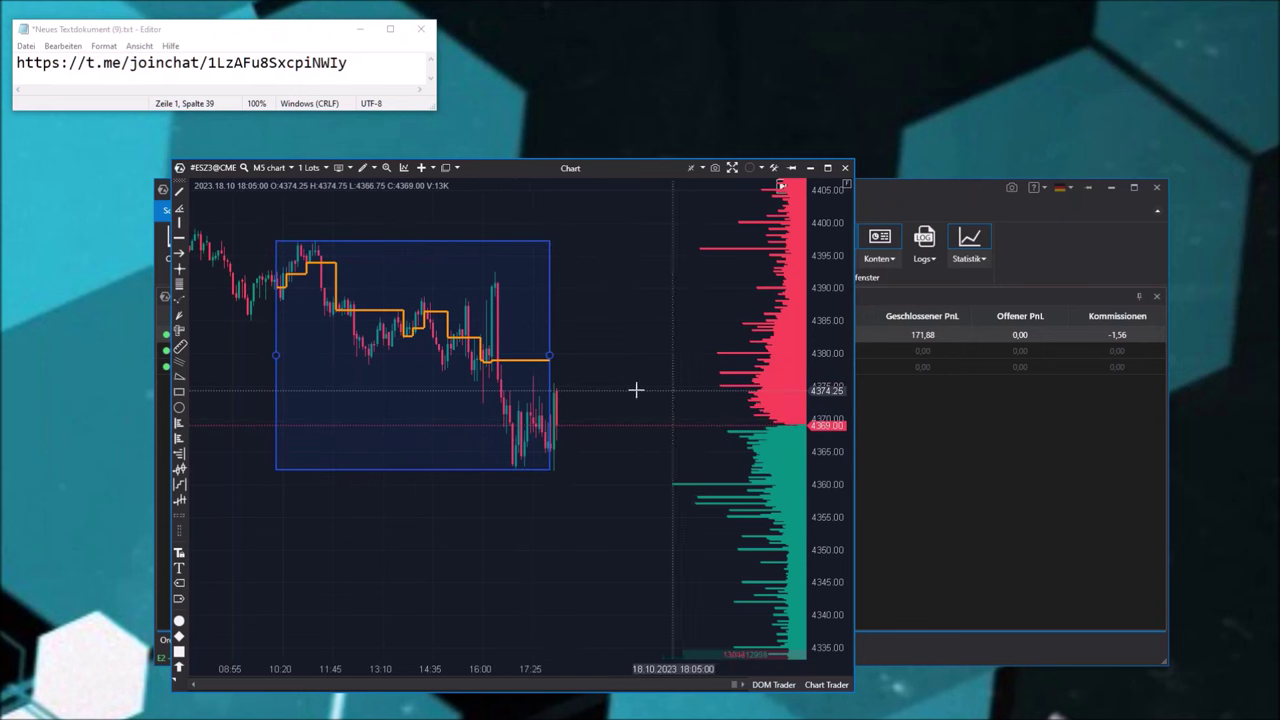
pyautogui.press('Delete')
# Try an anchored VWAP in the sell-off at about 16:45, shift its anchor to about 12:20, and remove it
pyautogui.click(365, 168)
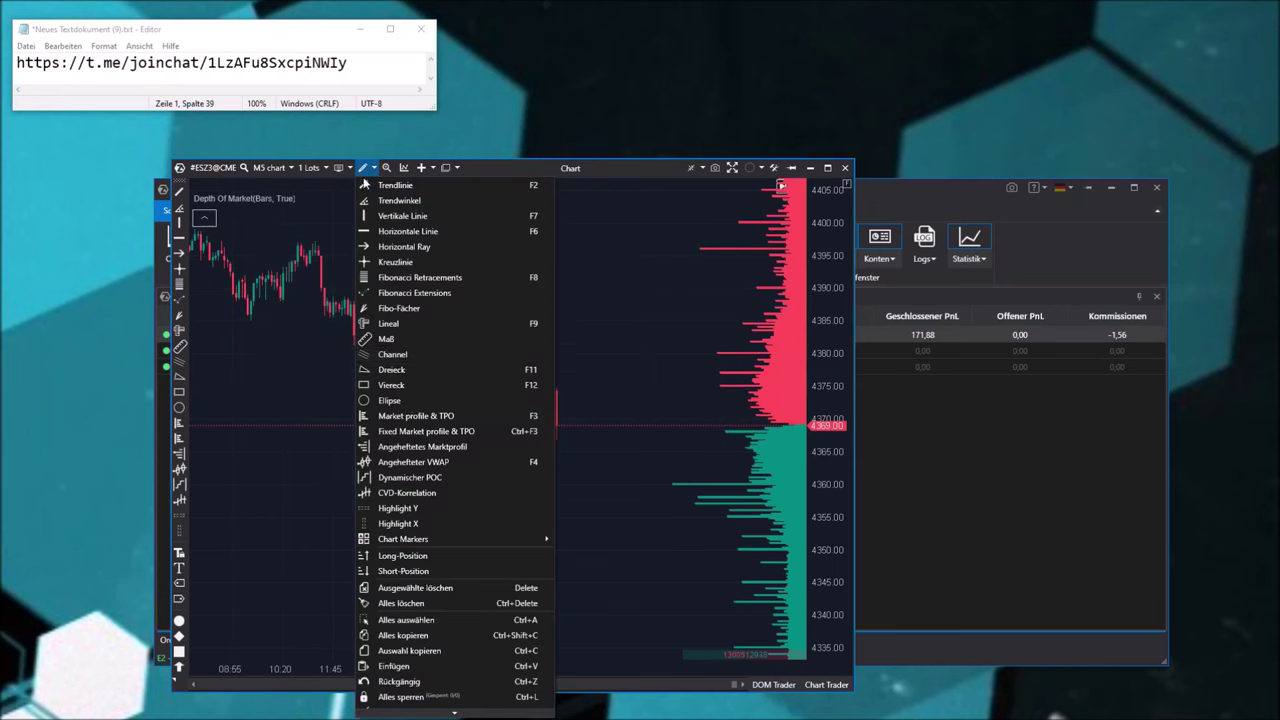
pyautogui.click(425, 464)
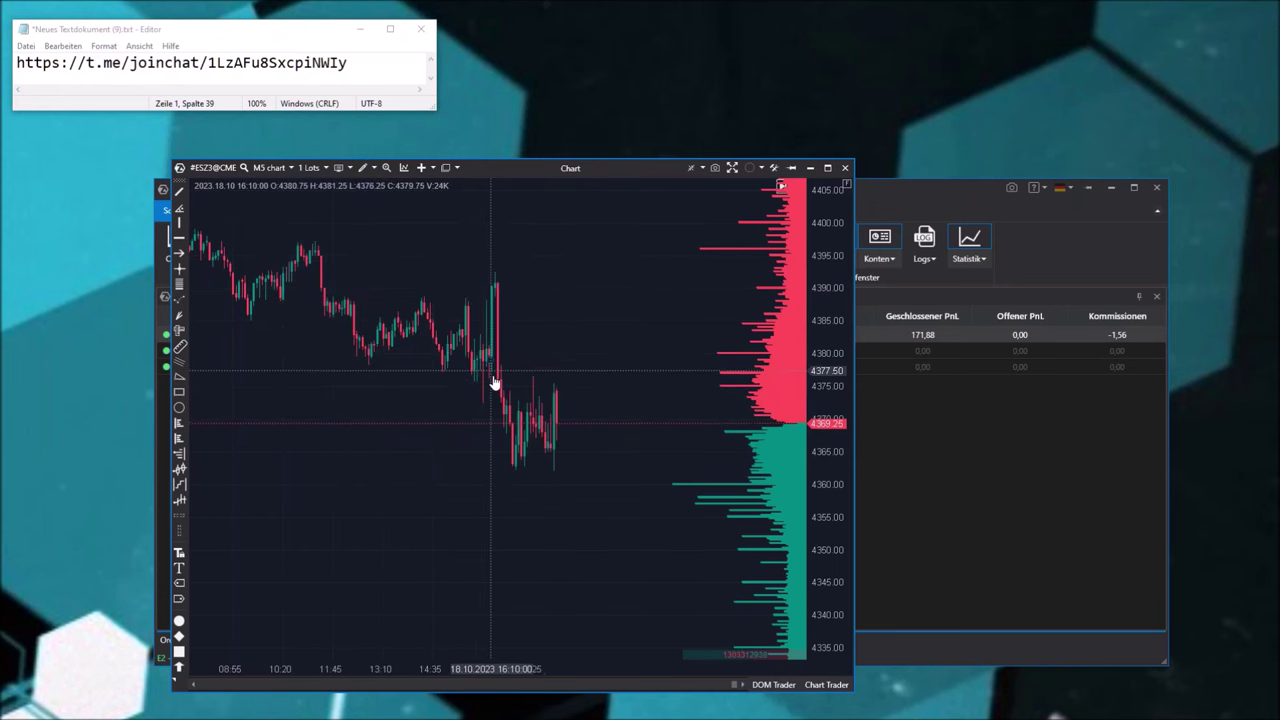
pyautogui.click(506, 418)
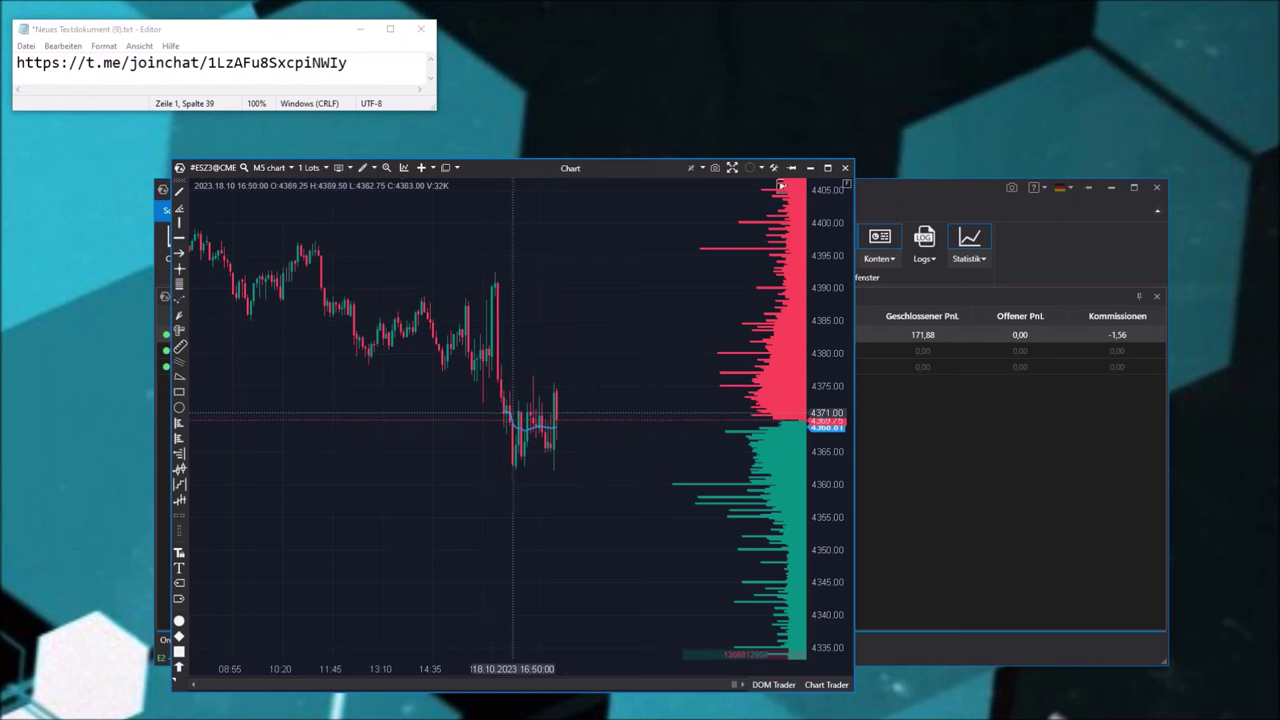
pyautogui.moveTo(506, 413); pyautogui.dragTo(353, 378)
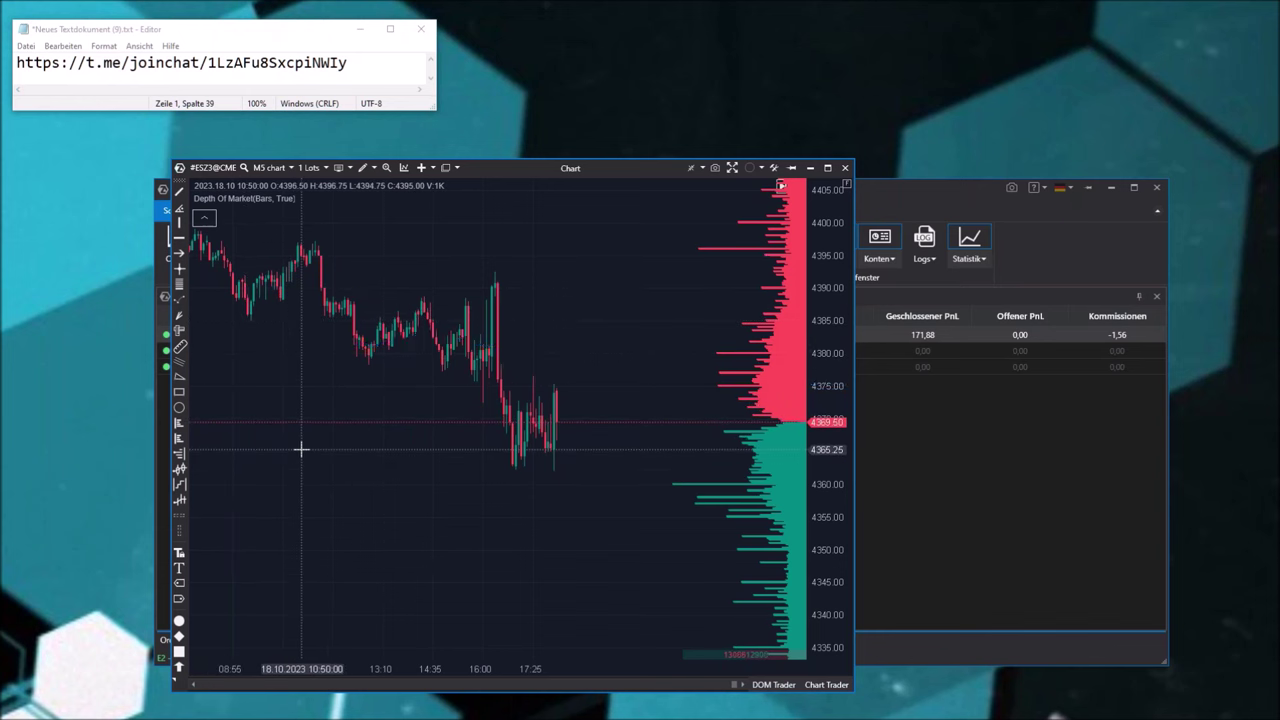
# Place a pinned market profile on the latest bars, extend its start back to about 15:05, and delete it
pyautogui.click(365, 169)
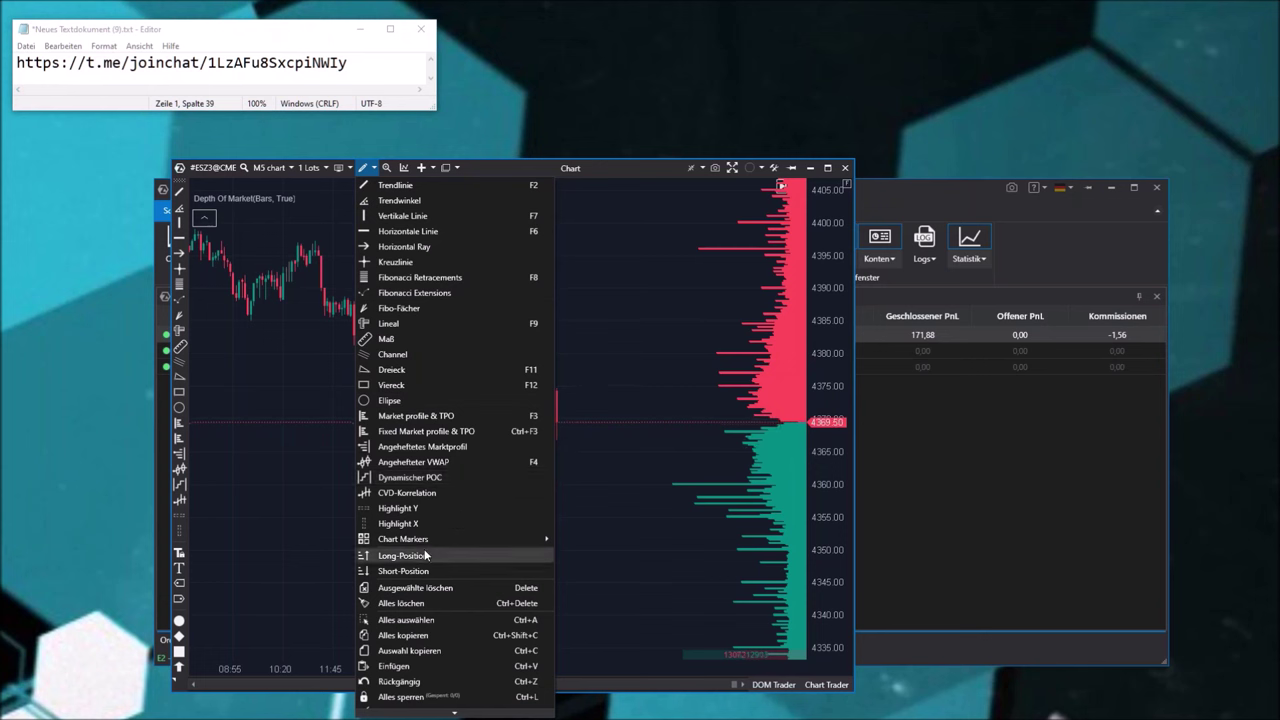
pyautogui.click(427, 447)
pyautogui.click(415, 420)
pyautogui.moveTo(415, 420); pyautogui.dragTo(574, 449)
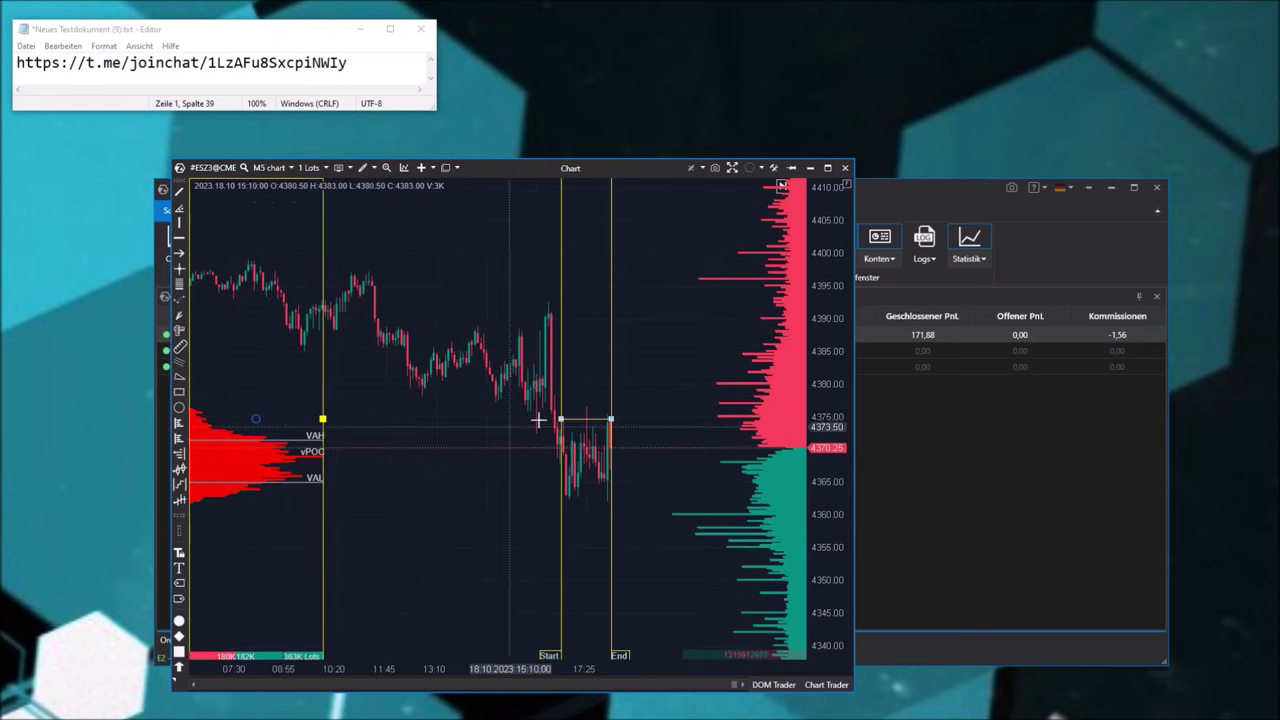
pyautogui.moveTo(561, 420); pyautogui.dragTo(503, 425)
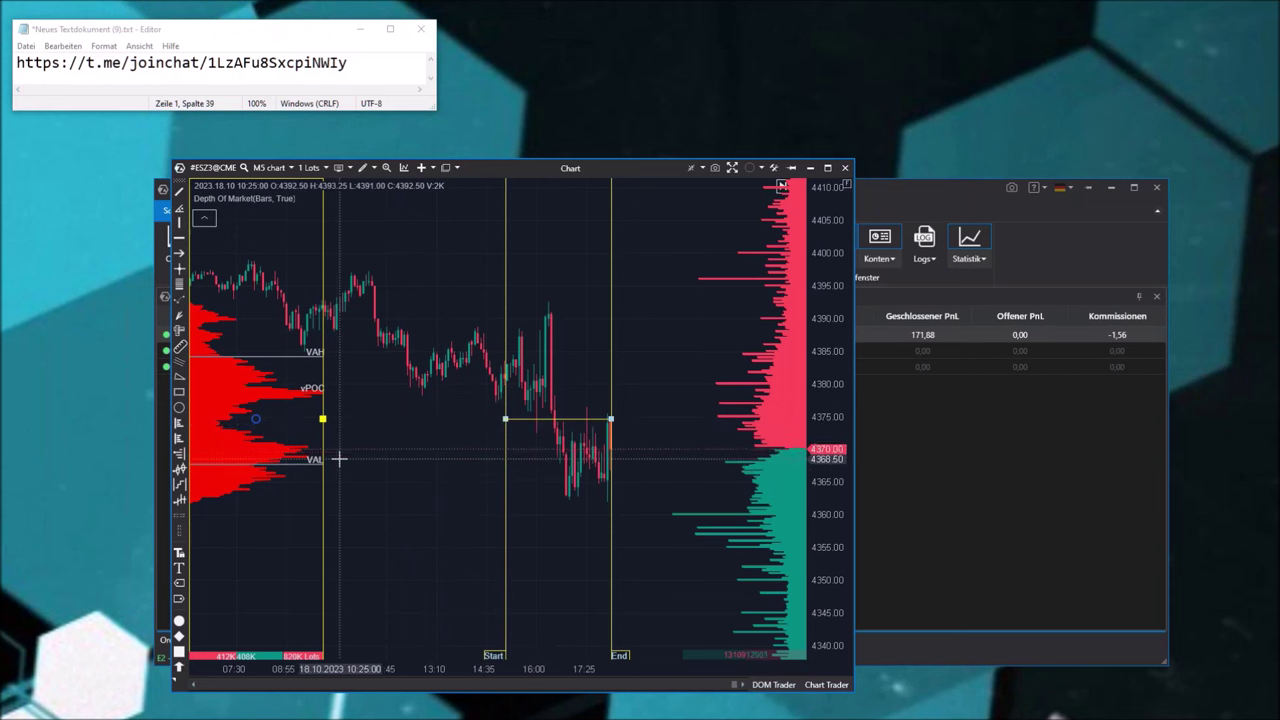
pyautogui.press('Delete')
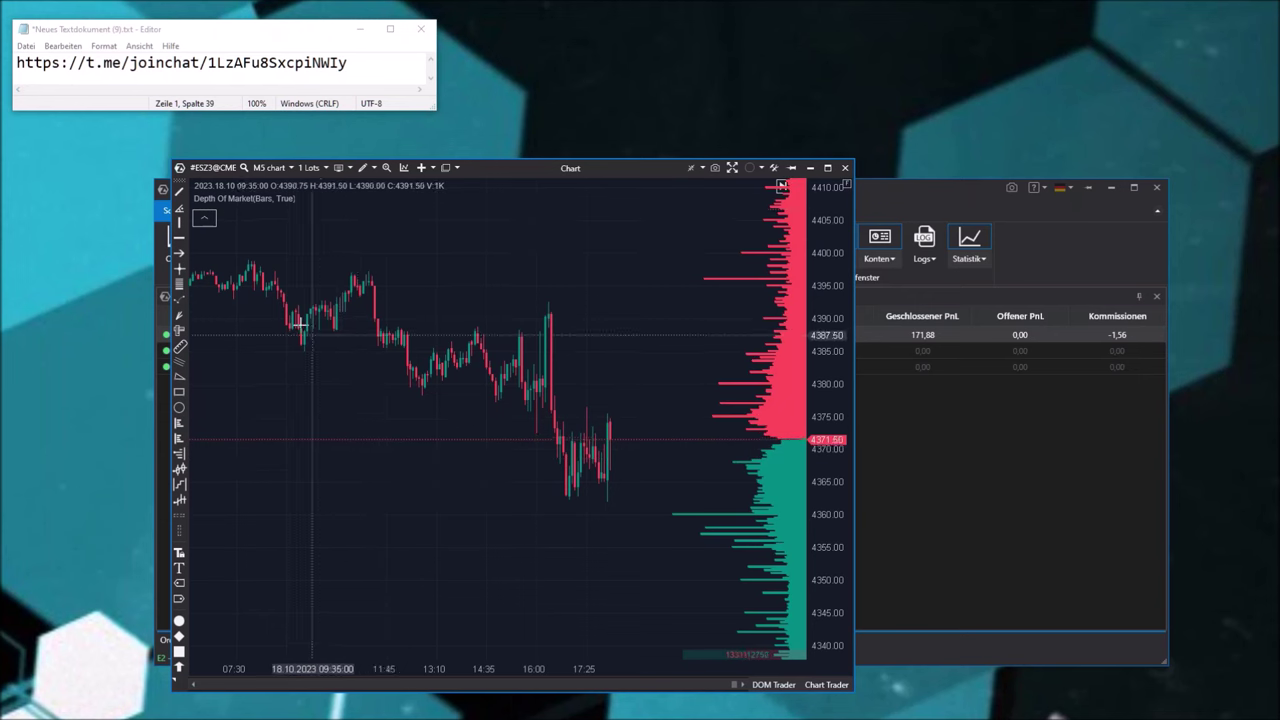
pyautogui.scroll(-3, 340, 406)
pyautogui.moveTo(837, 533); pyautogui.dragTo(830, 409)
pyautogui.scroll(2, 657, 480)
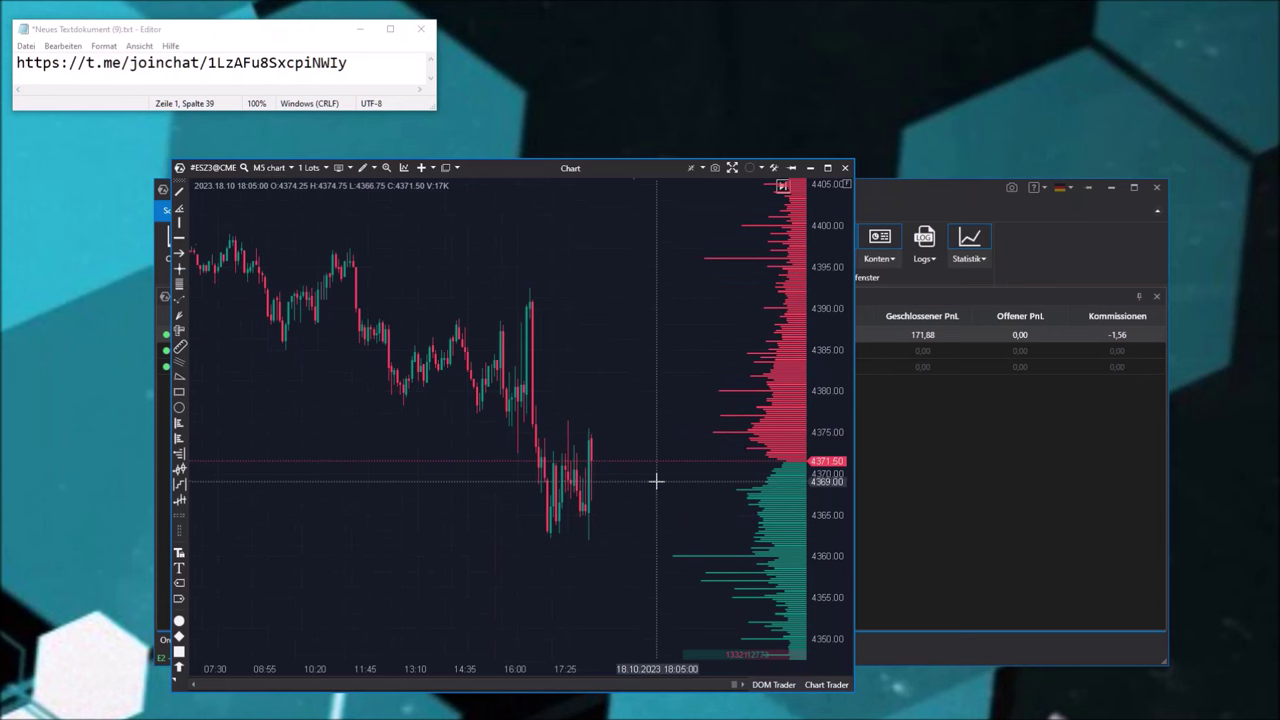
pyautogui.moveTo(827, 265); pyautogui.dragTo(649, 497)
# Reposition the M5 chart window, clone it, and place the clone beside the original
pyautogui.moveTo(608, 170); pyautogui.dragTo(533, 160)
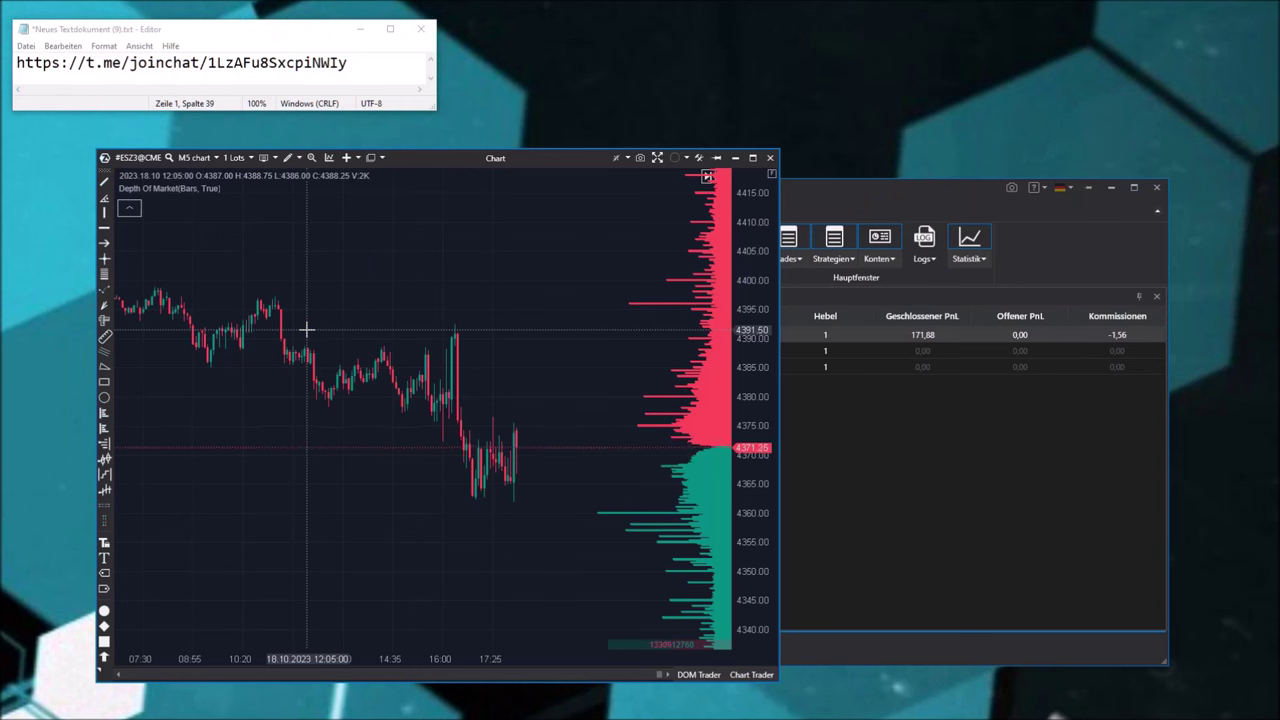
pyautogui.rightClick(381, 314)
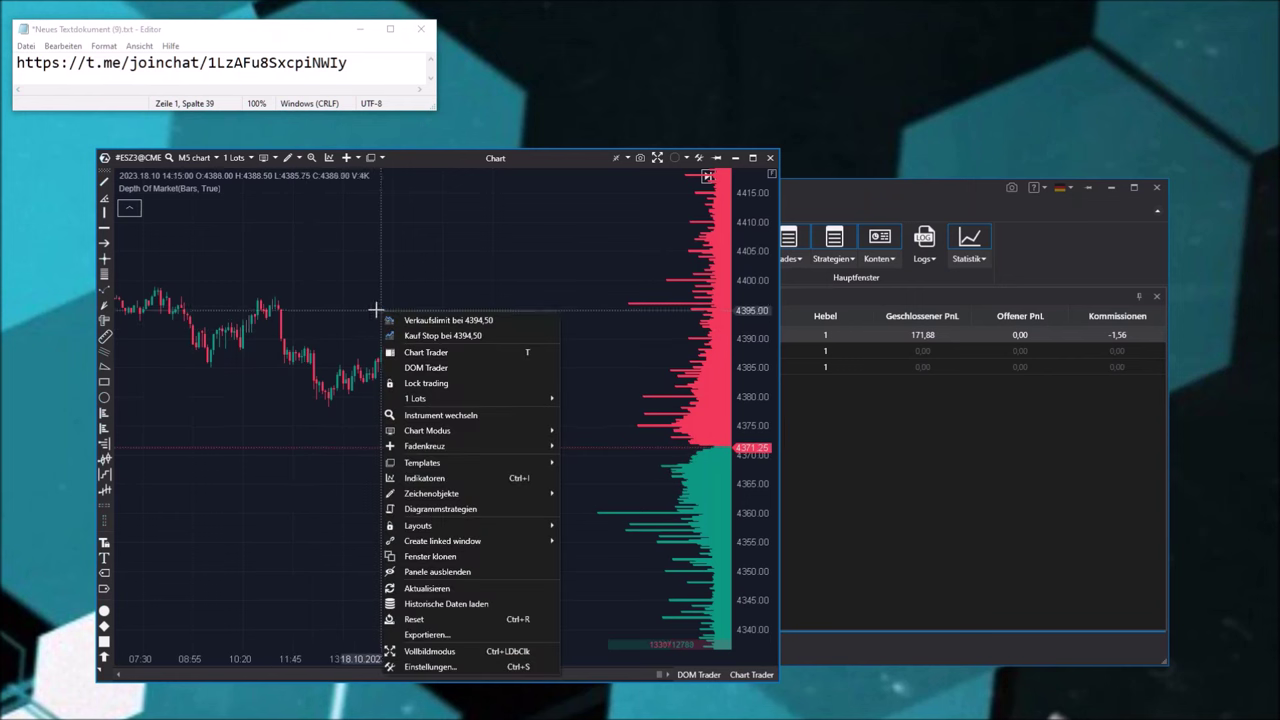
pyautogui.click(450, 556)
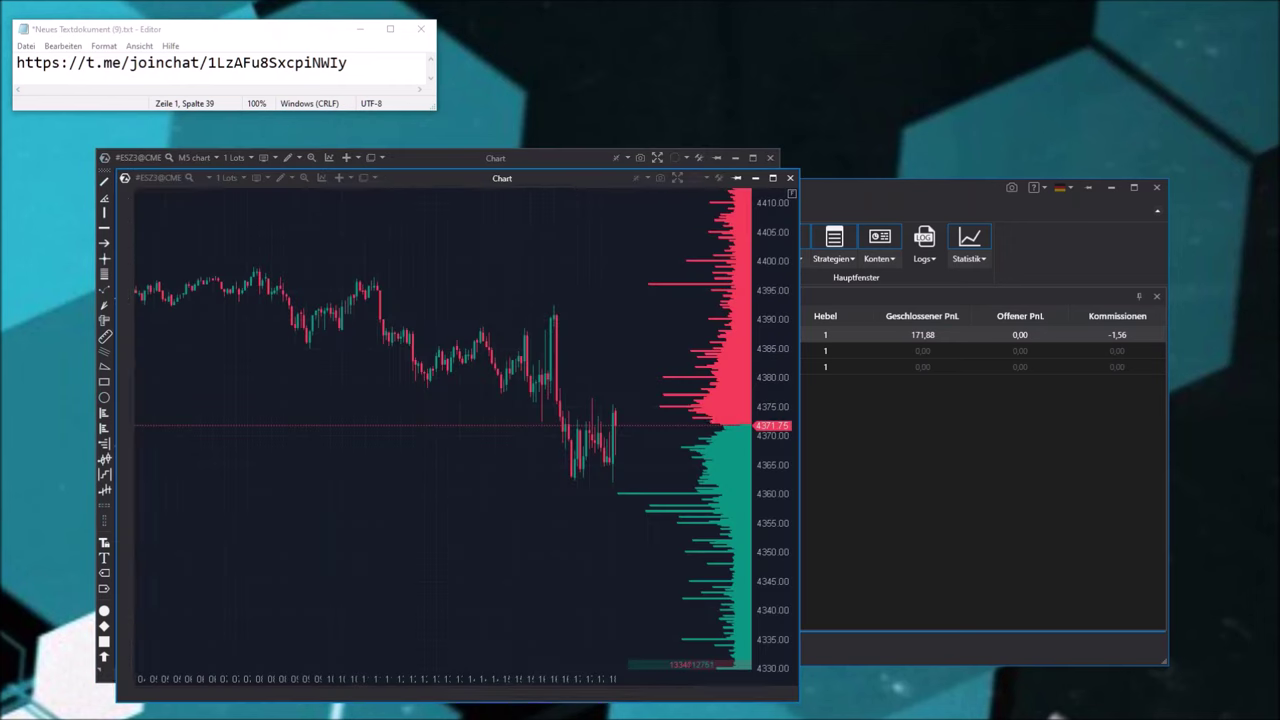
pyautogui.moveTo(550, 181)
pyautogui.mouseDown()
pyautogui.moveTo(941, 255)
pyautogui.moveTo(938, 189)
pyautogui.mouseUp()
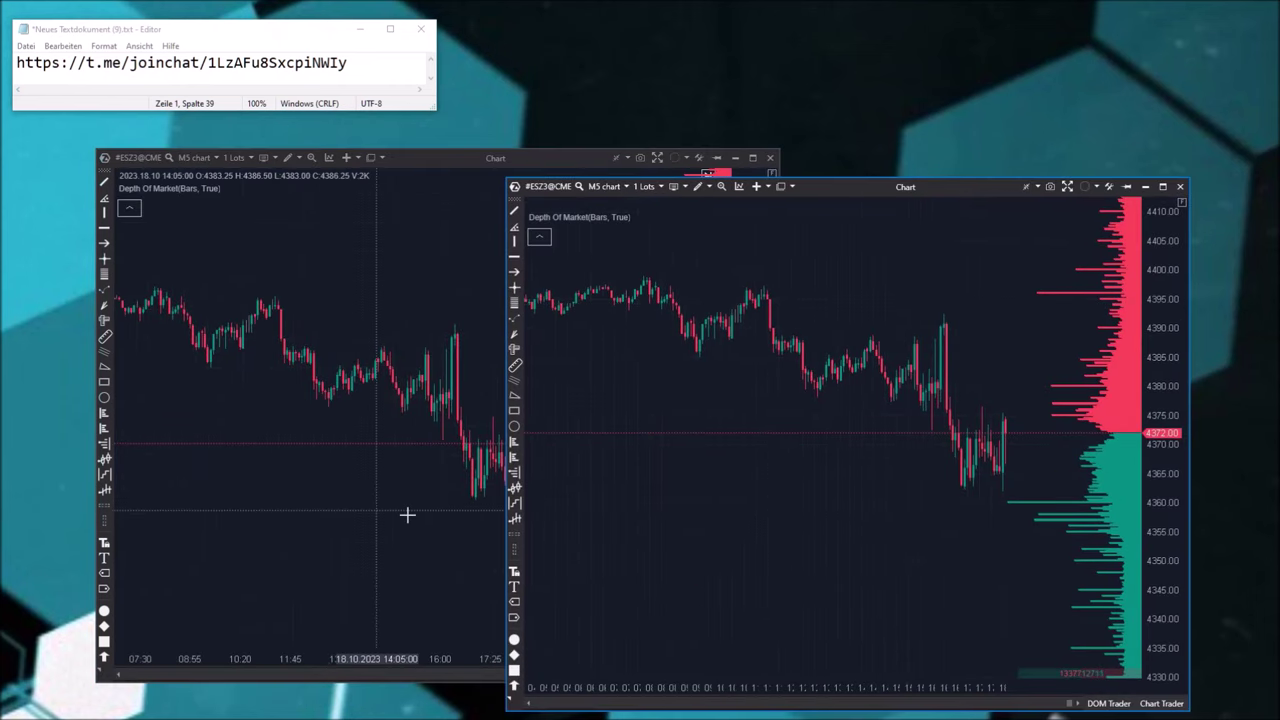
# Assign both the original M5 chart and its clone to the Red group
pyautogui.click(460, 314)
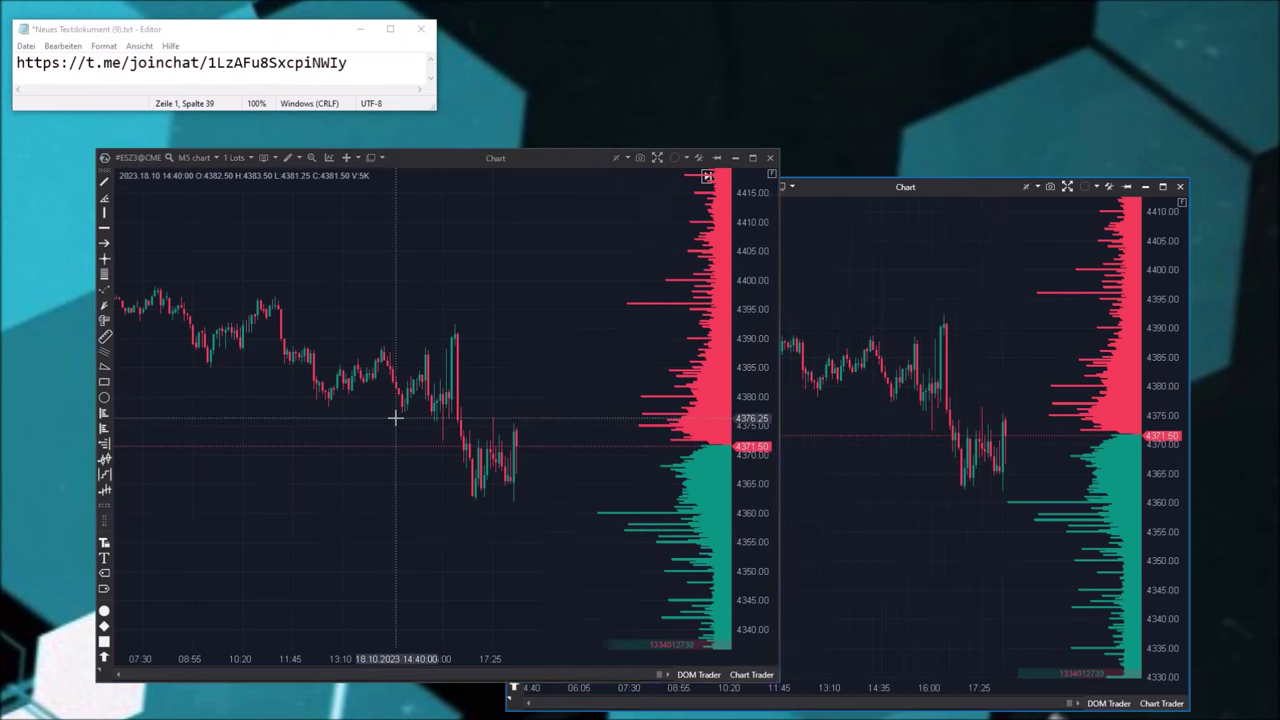
pyautogui.click(675, 157)
pyautogui.click(718, 207)
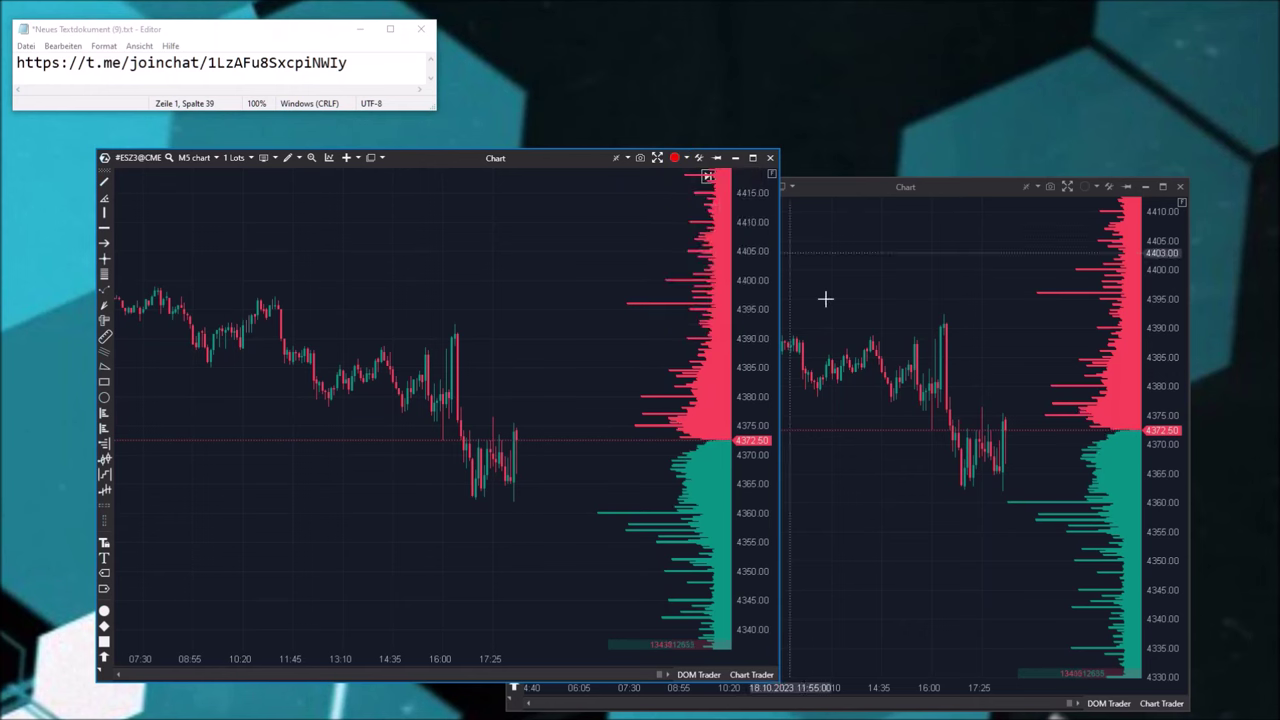
pyautogui.click(823, 297)
pyautogui.click(1087, 186)
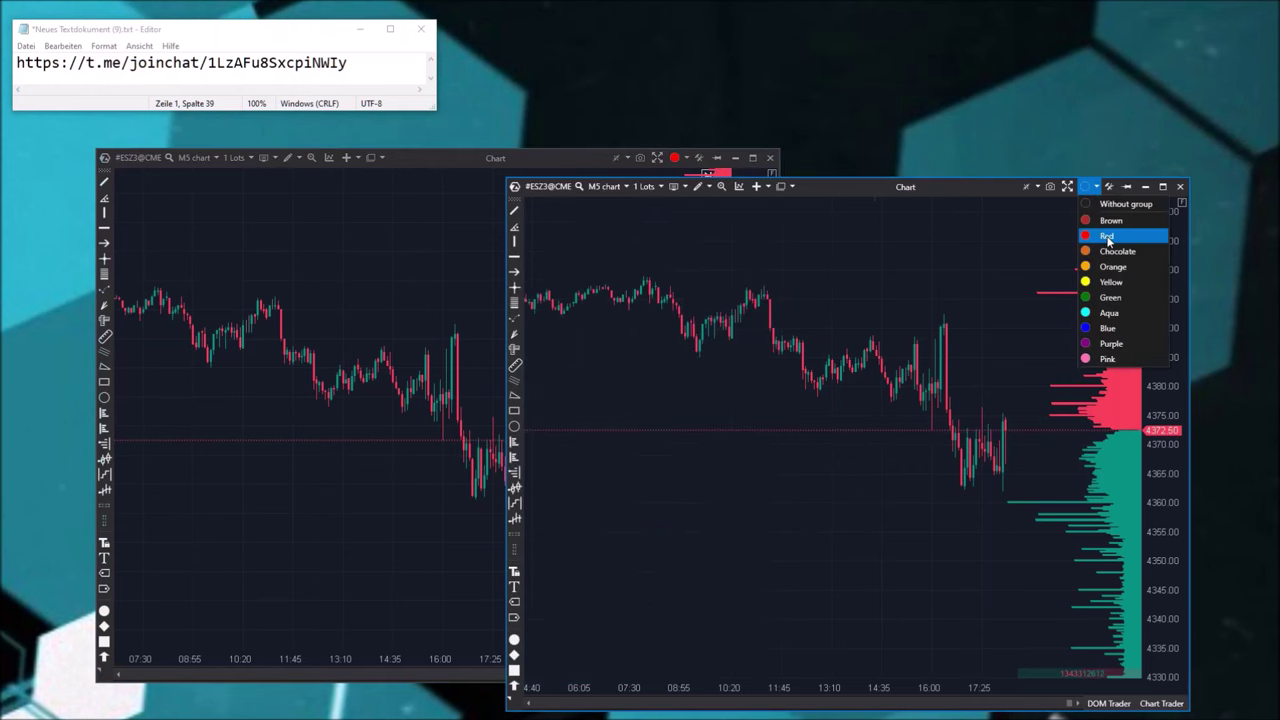
pyautogui.click(1107, 236)
pyautogui.click(443, 423)
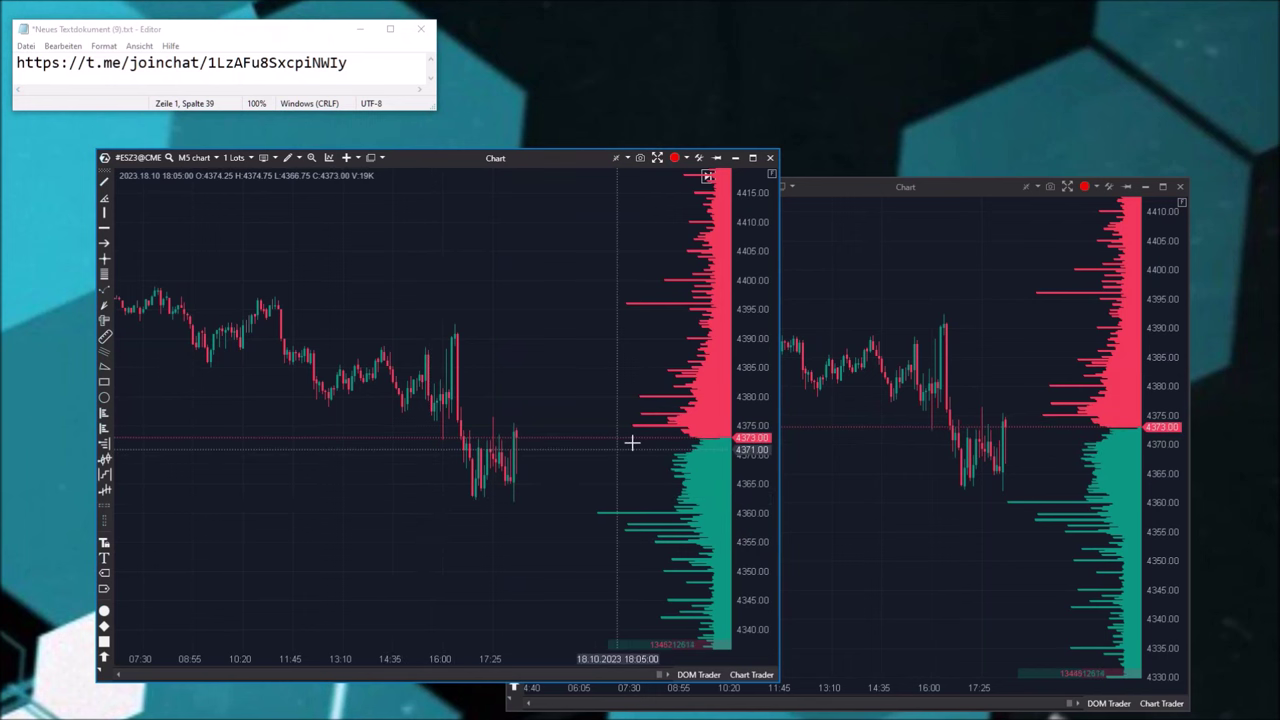
# Reassign the cloned chart to the Orange group and bring the original chart to the front
pyautogui.click(1085, 186)
pyautogui.click(1072, 272)
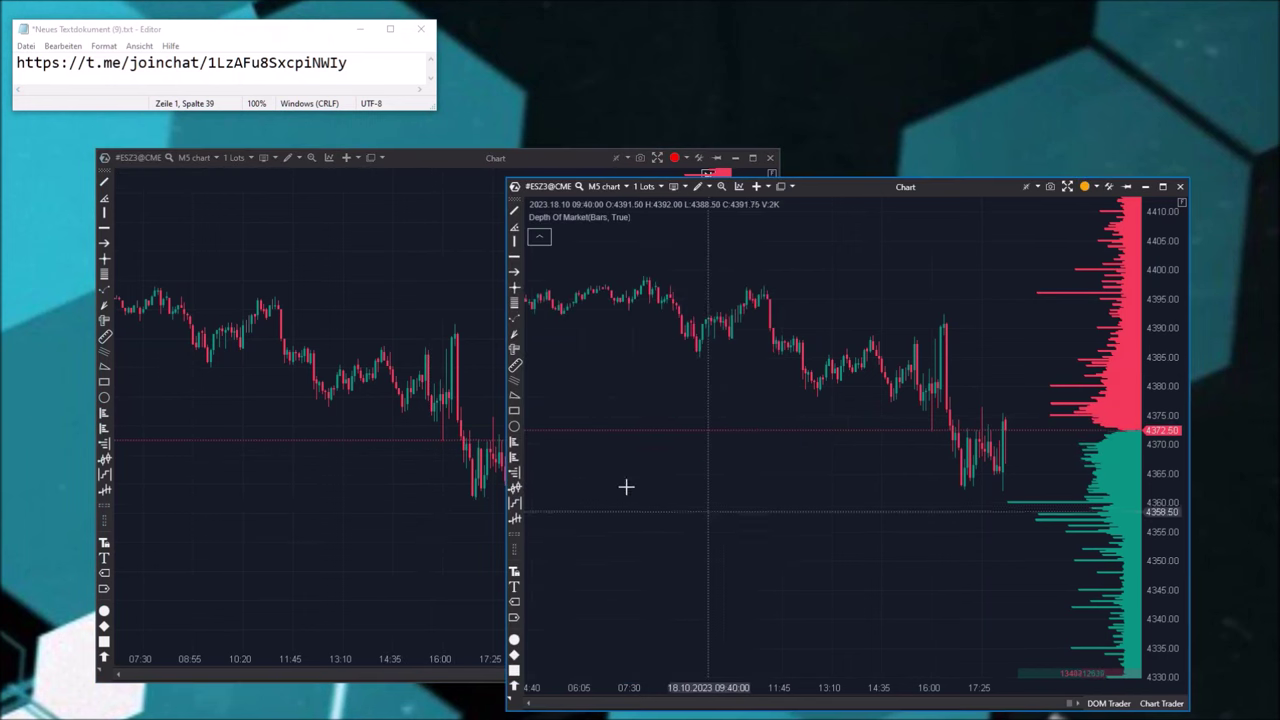
pyautogui.click(462, 279)
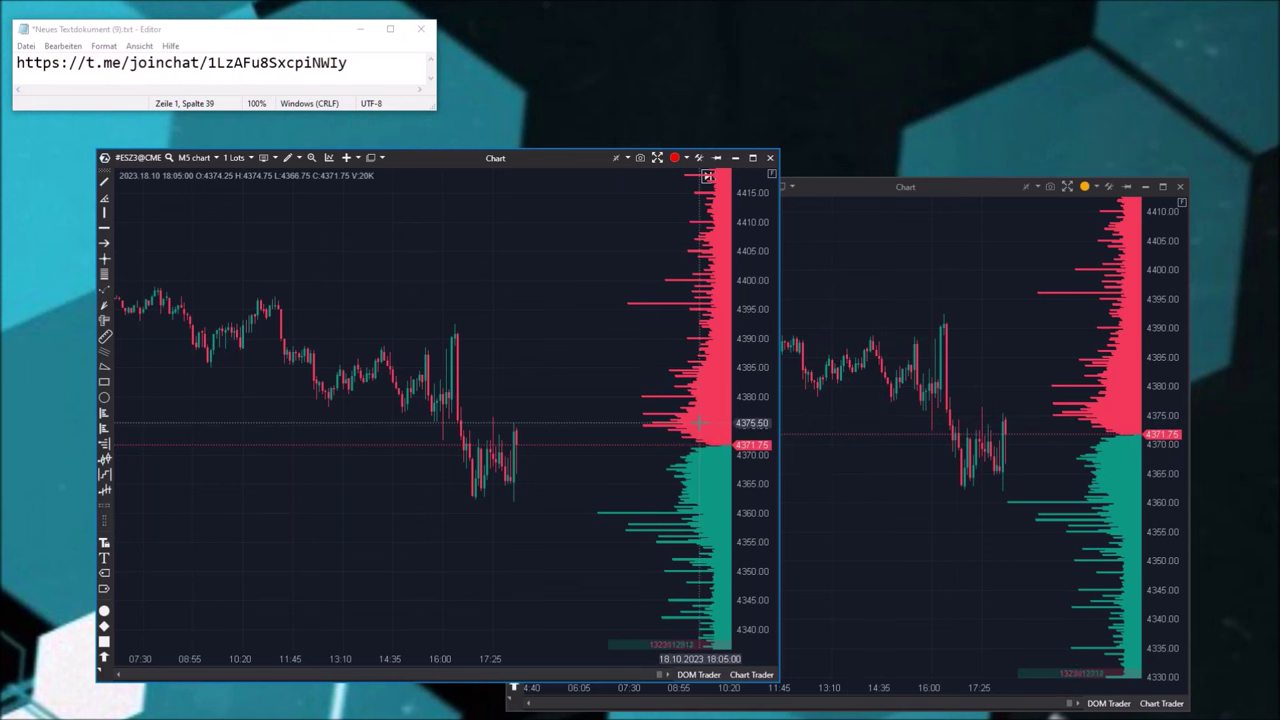
# Switch back and forth between the Red and Orange group charts and close the cloned chart
pyautogui.click(789, 423)
pyautogui.click(434, 511)
pyautogui.click(830, 500)
pyautogui.click(423, 551)
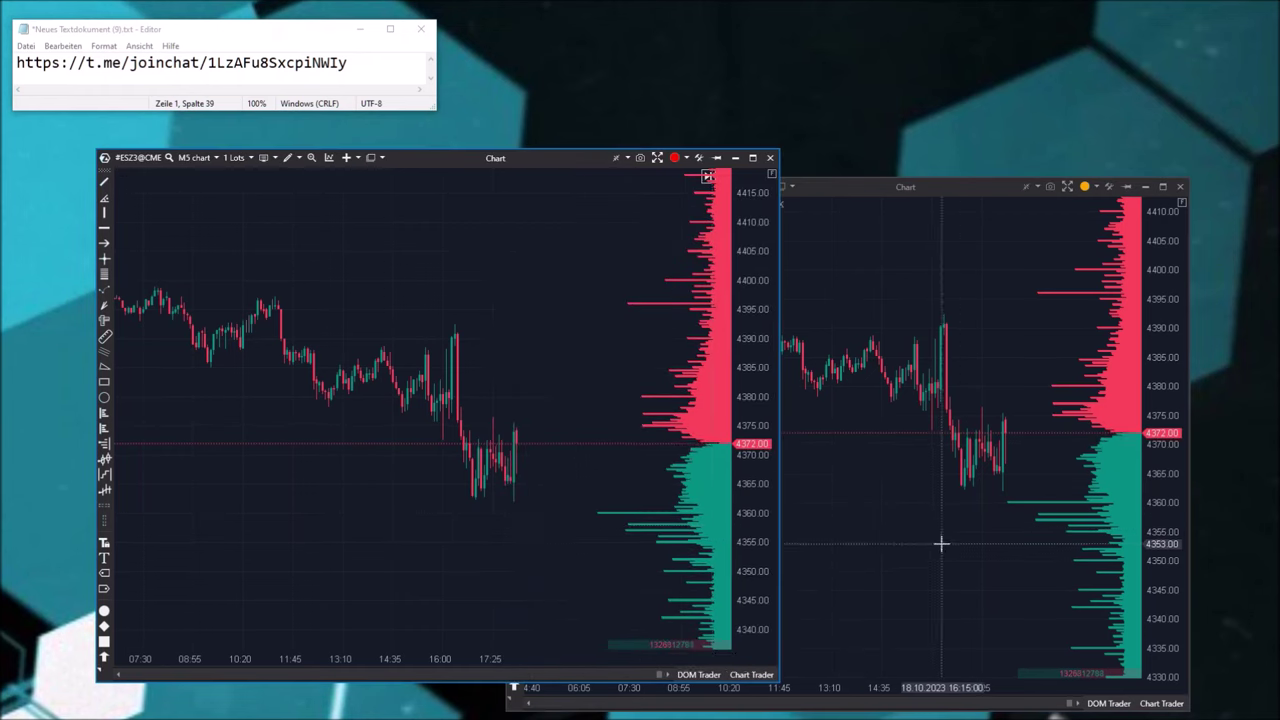
pyautogui.click(870, 546)
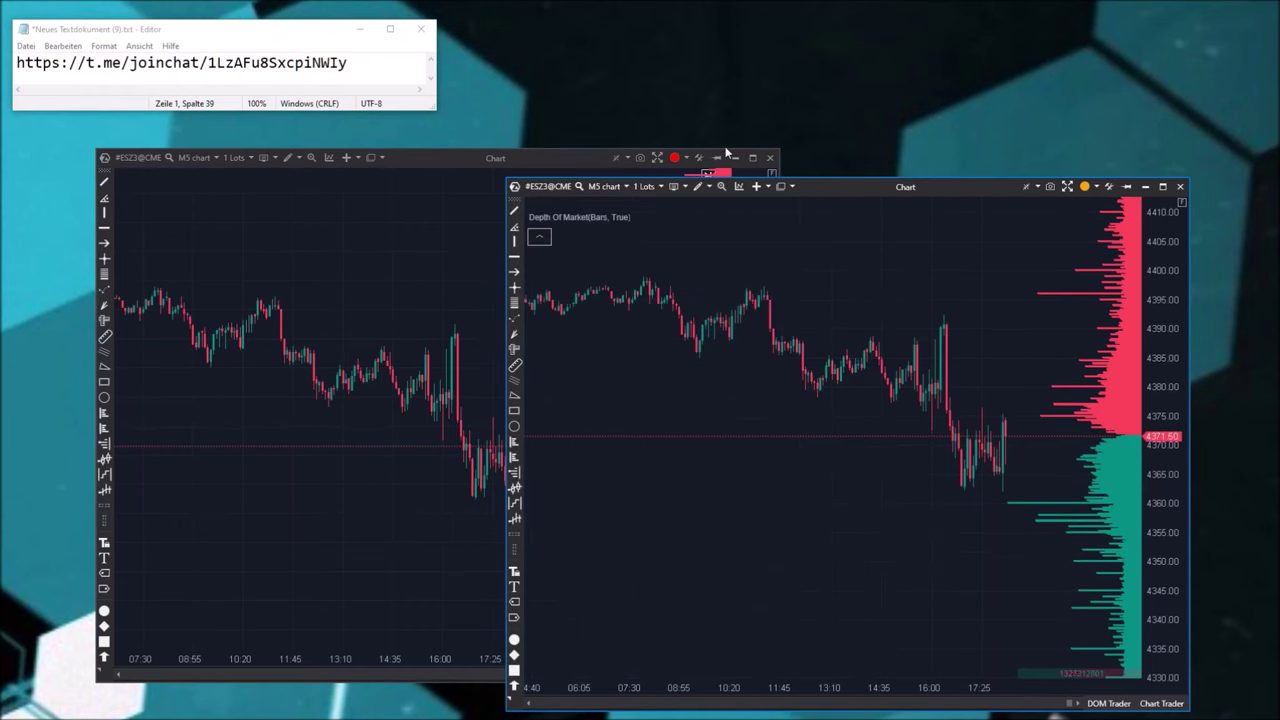
pyautogui.click(1180, 186)
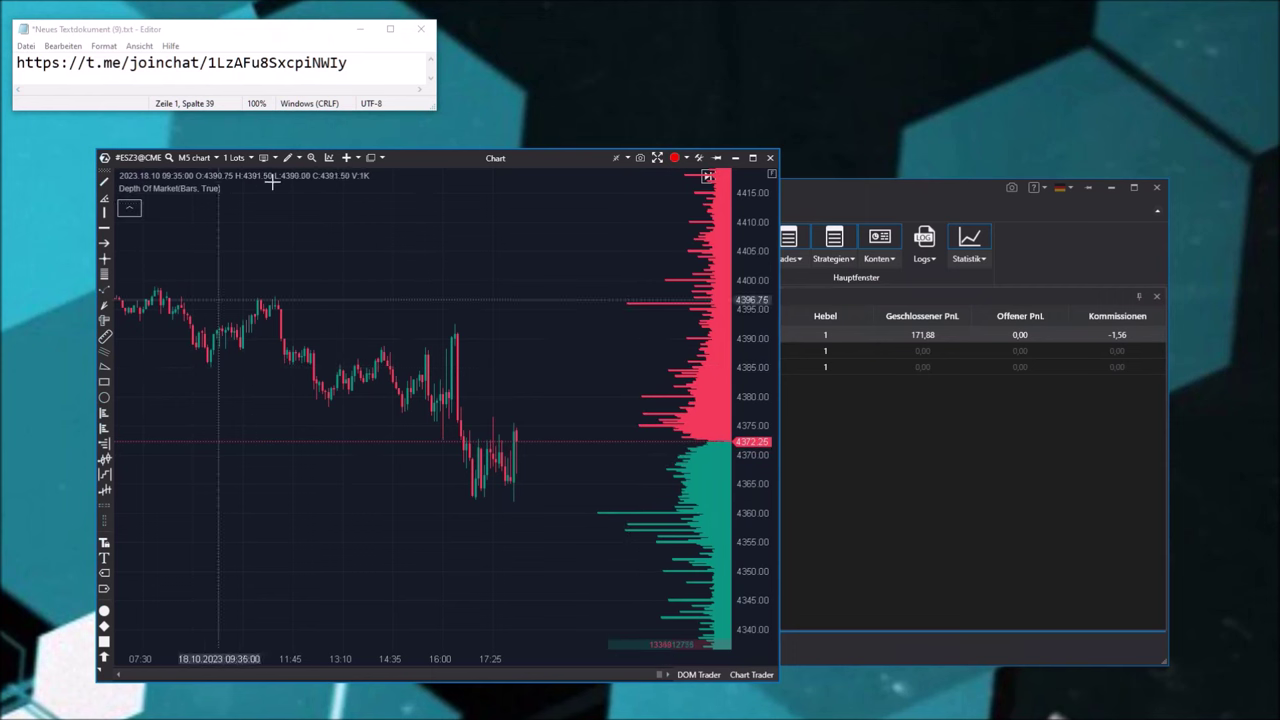
# Try a Fixed Market profile & TPO at the chart's left edge while moving through earlier sessions, and delete it
pyautogui.click(296, 158)
pyautogui.click(296, 160)
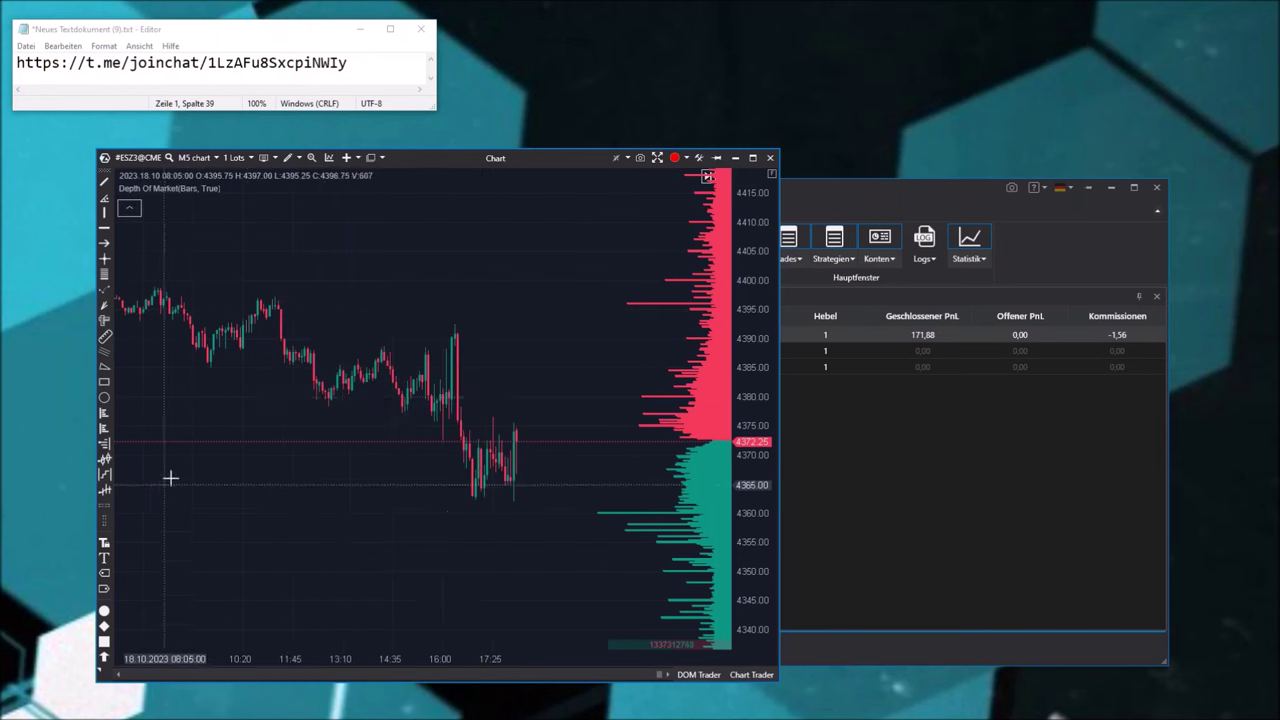
pyautogui.click(297, 158)
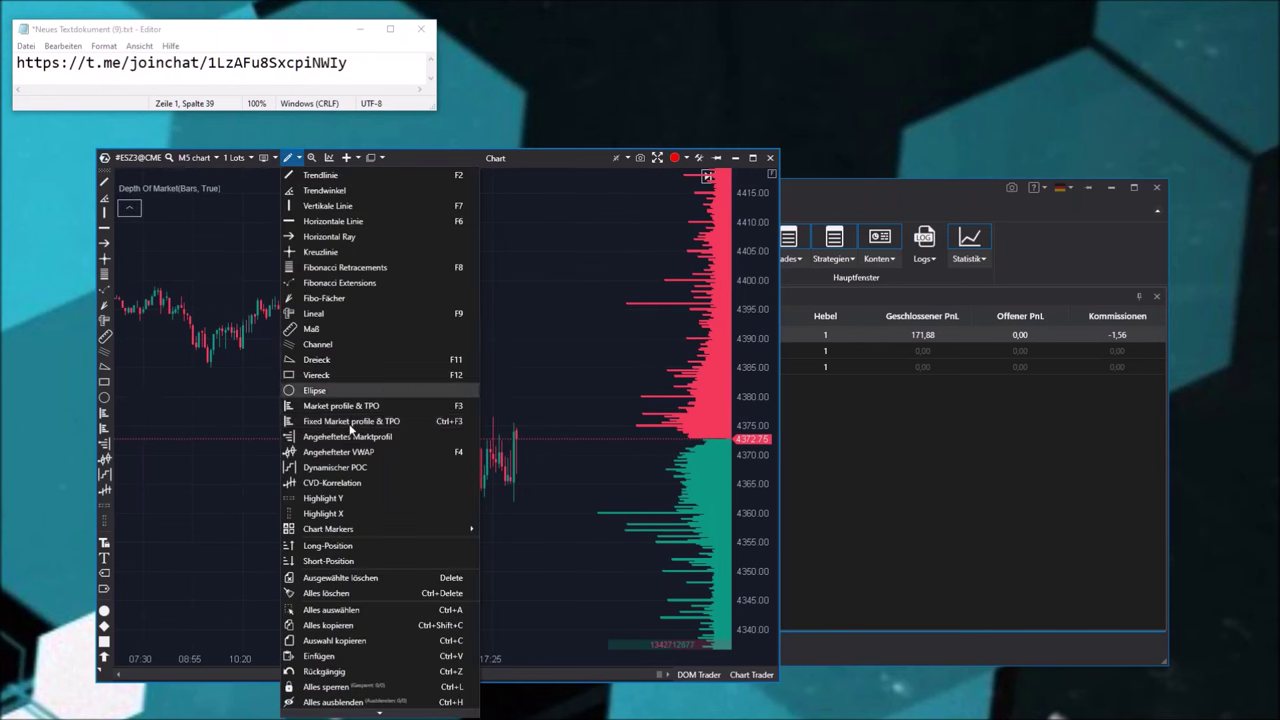
pyautogui.click(353, 421)
pyautogui.moveTo(248, 408); pyautogui.dragTo(143, 423)
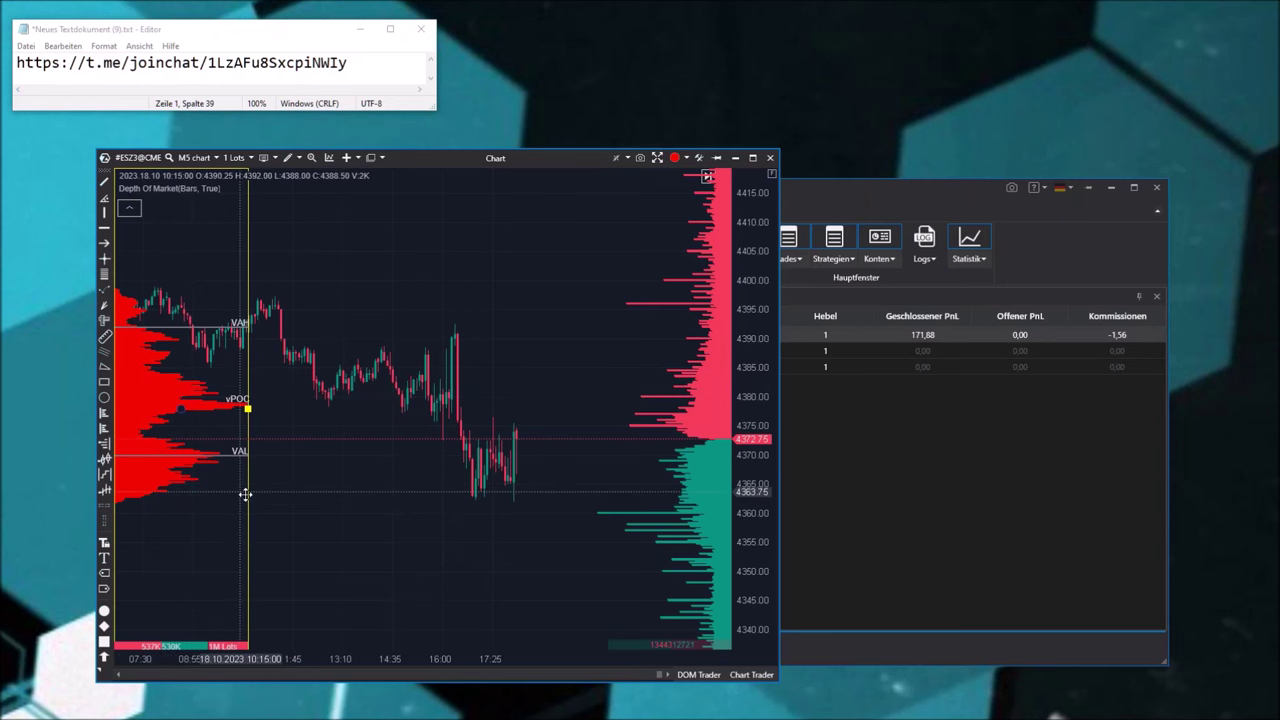
pyautogui.hscroll(-15, 392, 516)
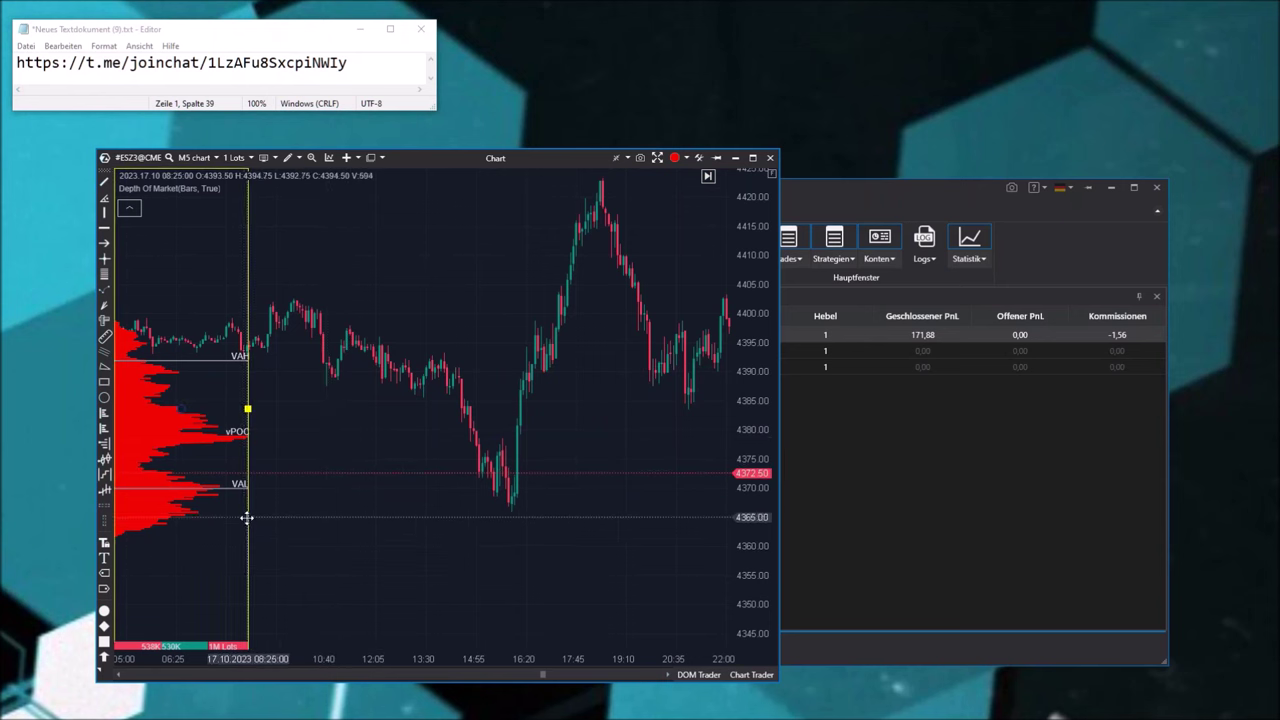
pyautogui.hscroll(8, 371, 511)
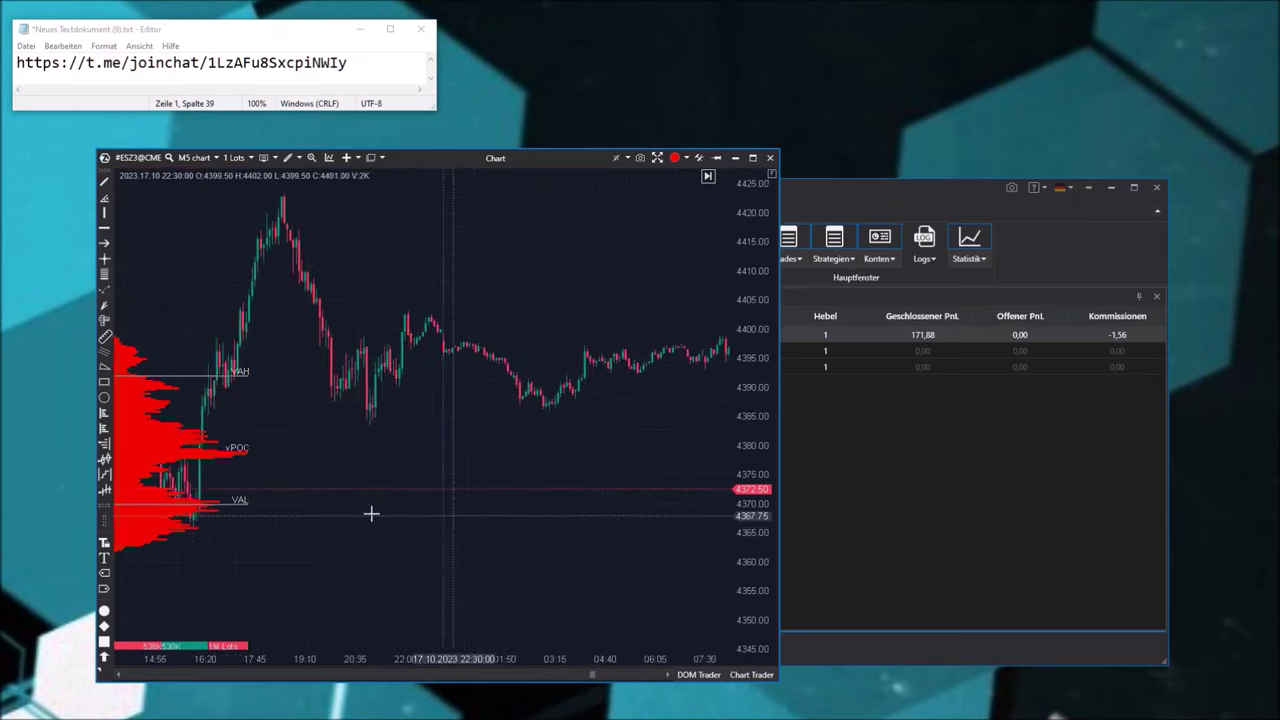
pyautogui.hscroll(6, 479, 497)
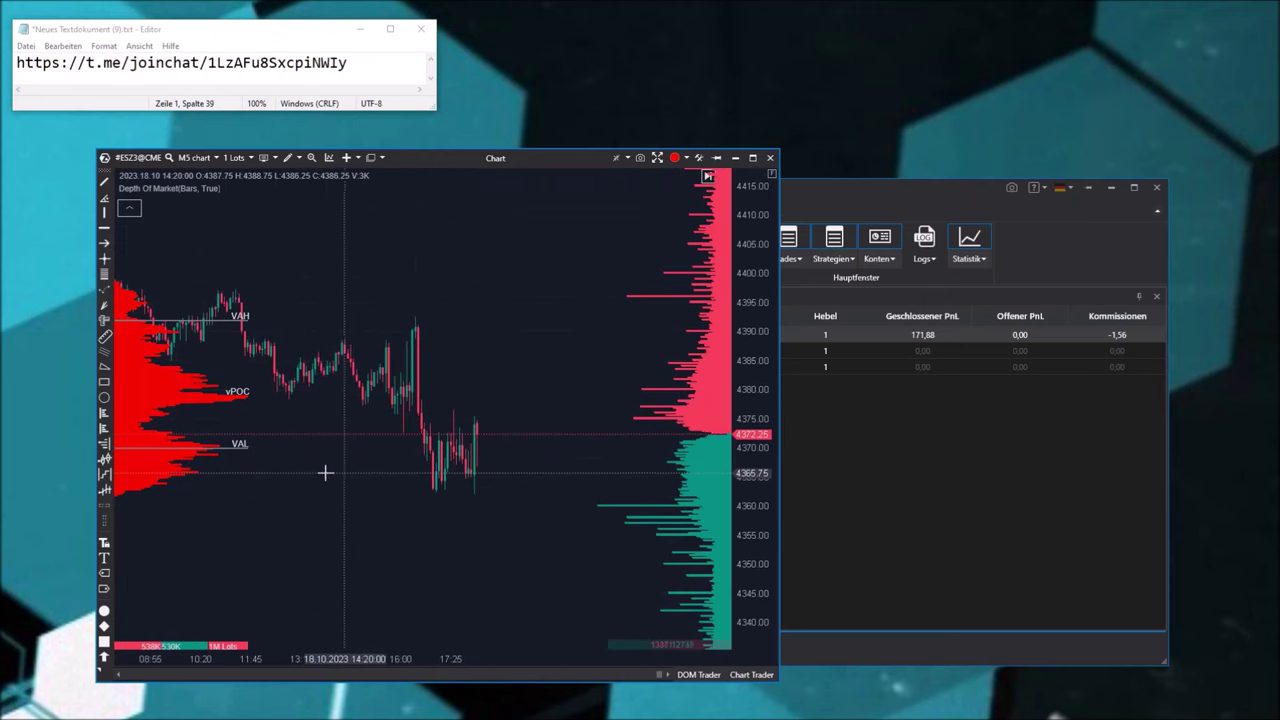
pyautogui.click(191, 480)
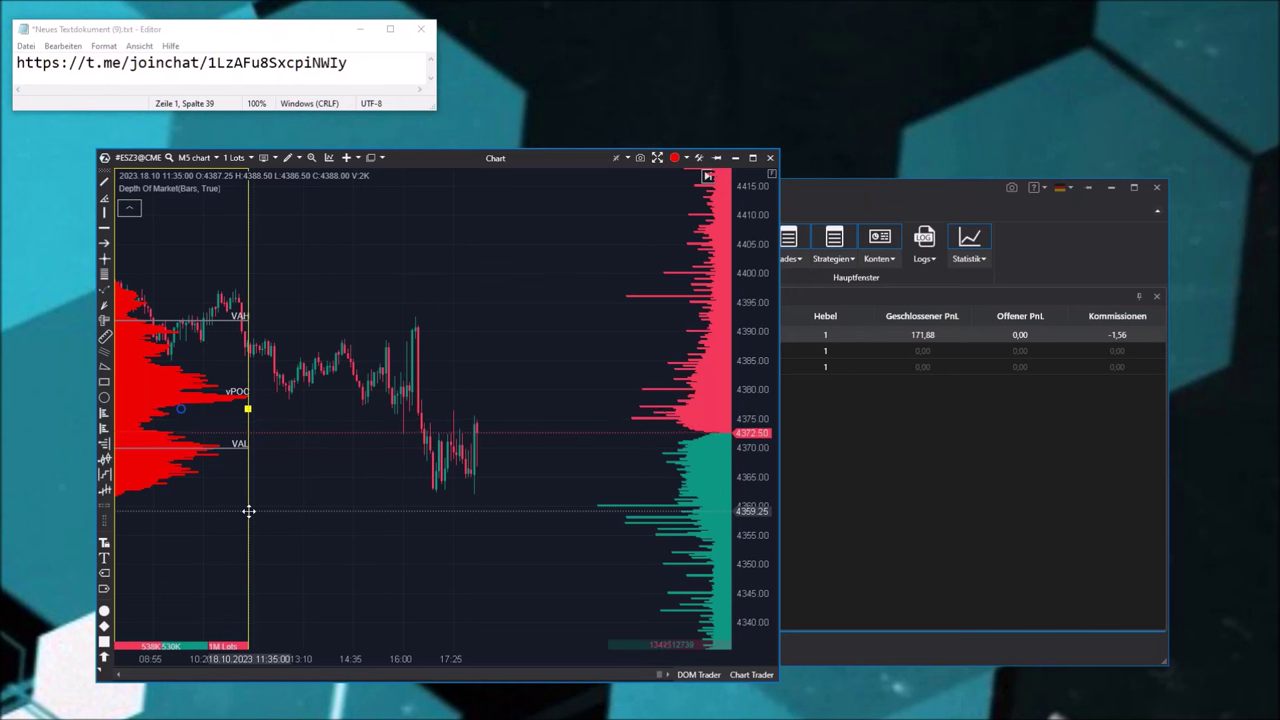
pyautogui.press('Delete')
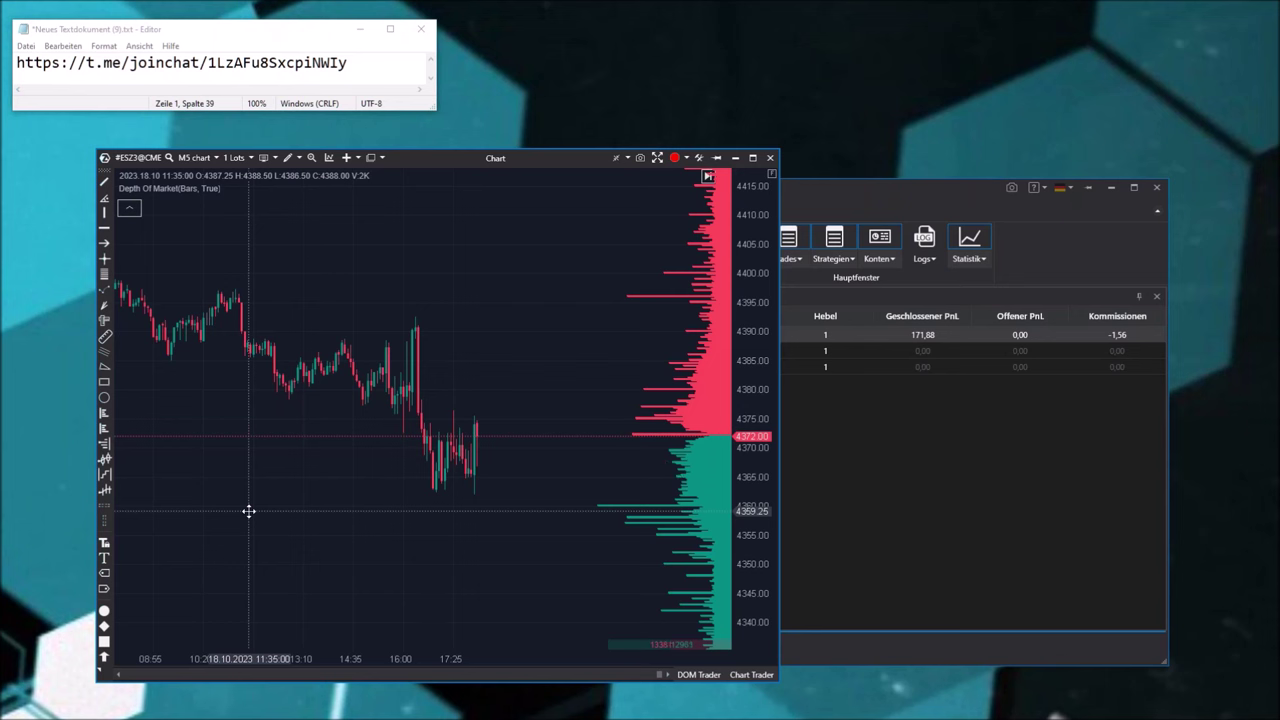
# Close the M5 chart and the open text document without saving the document
pyautogui.click(769, 158)
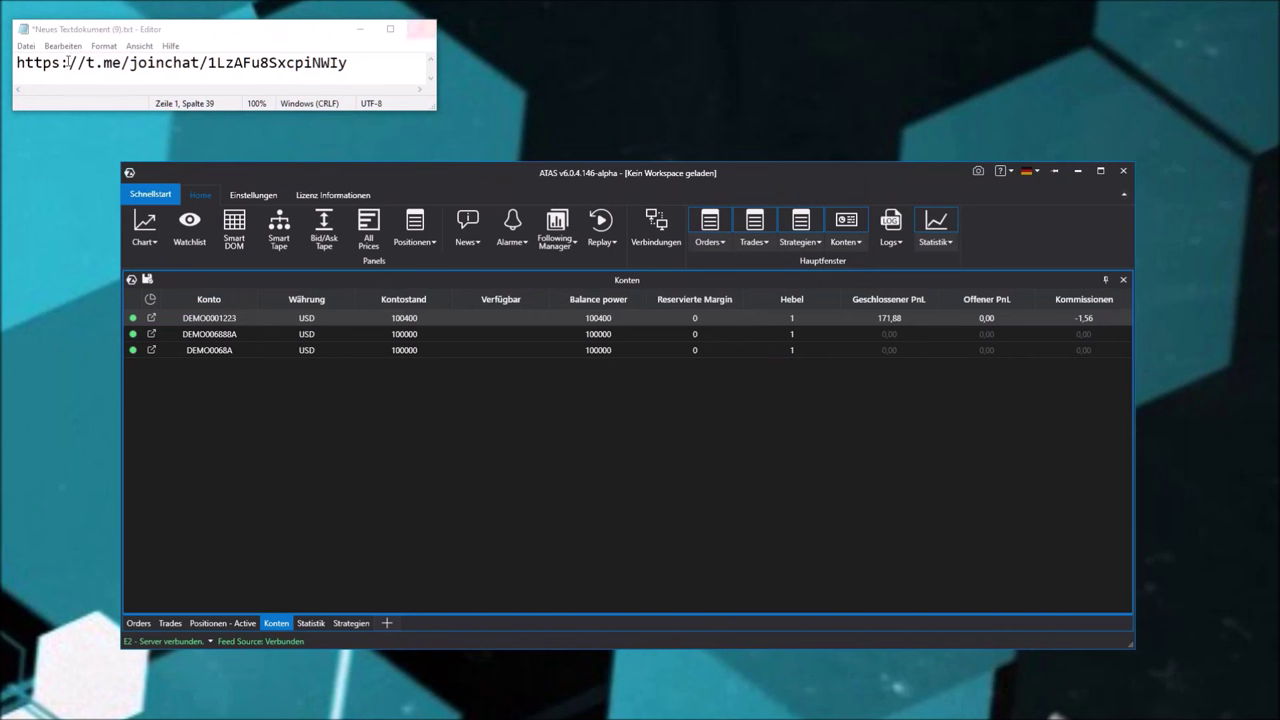
pyautogui.moveTo(85, 57); pyautogui.dragTo(348, 63)
pyautogui.click(348, 63)
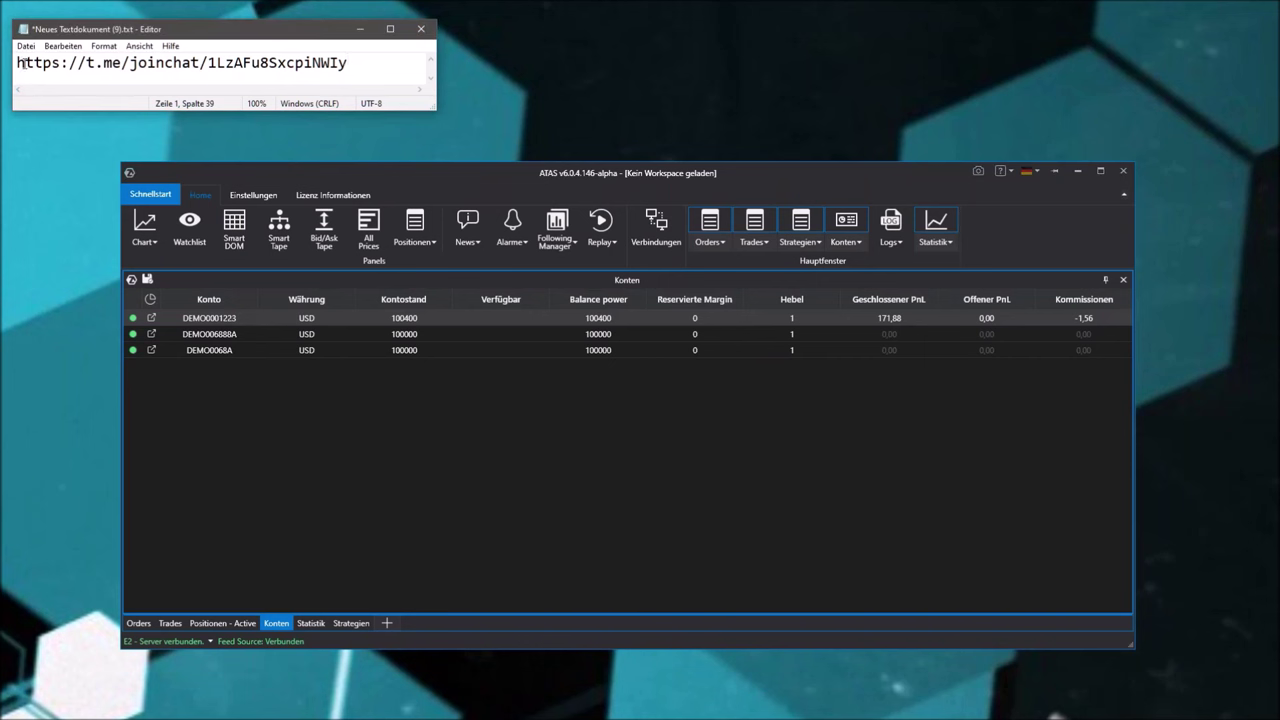
pyautogui.click(421, 30)
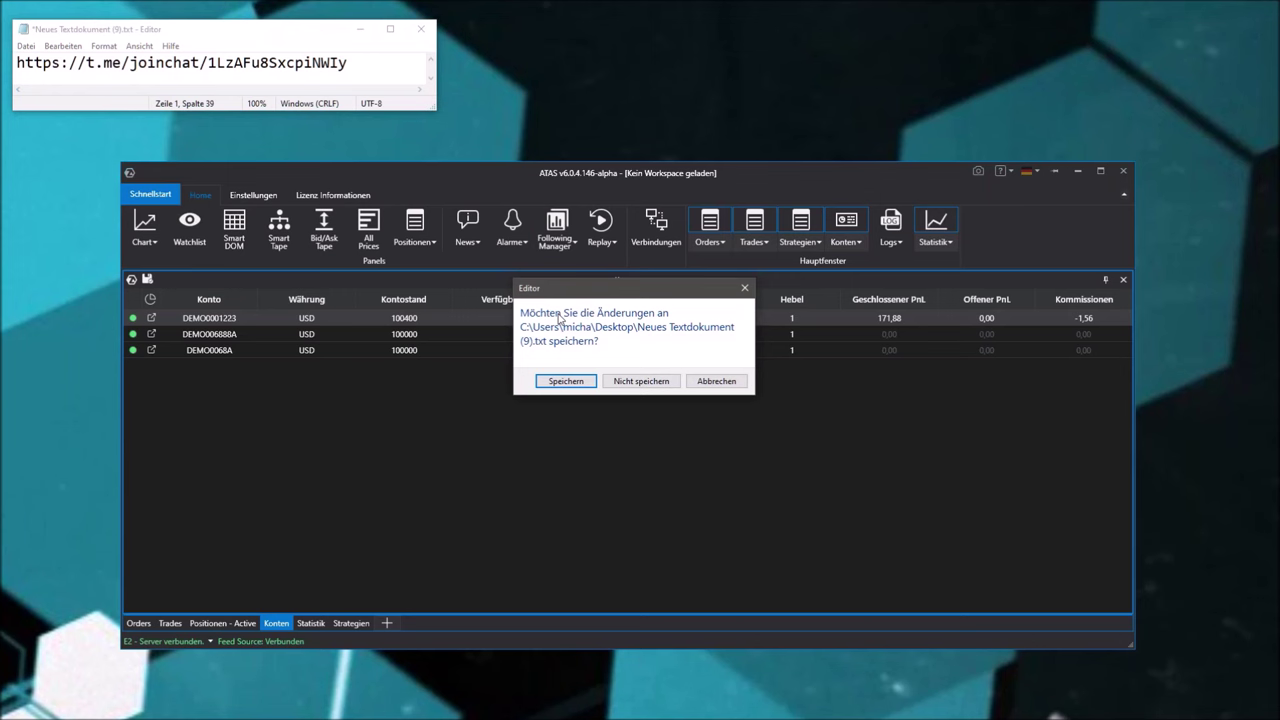
pyautogui.click(639, 381)
# Open a new ES (E-mini S&P 500) M5 chart and reposition its window over the main window
pyautogui.moveTo(425, 181); pyautogui.dragTo(416, 158)
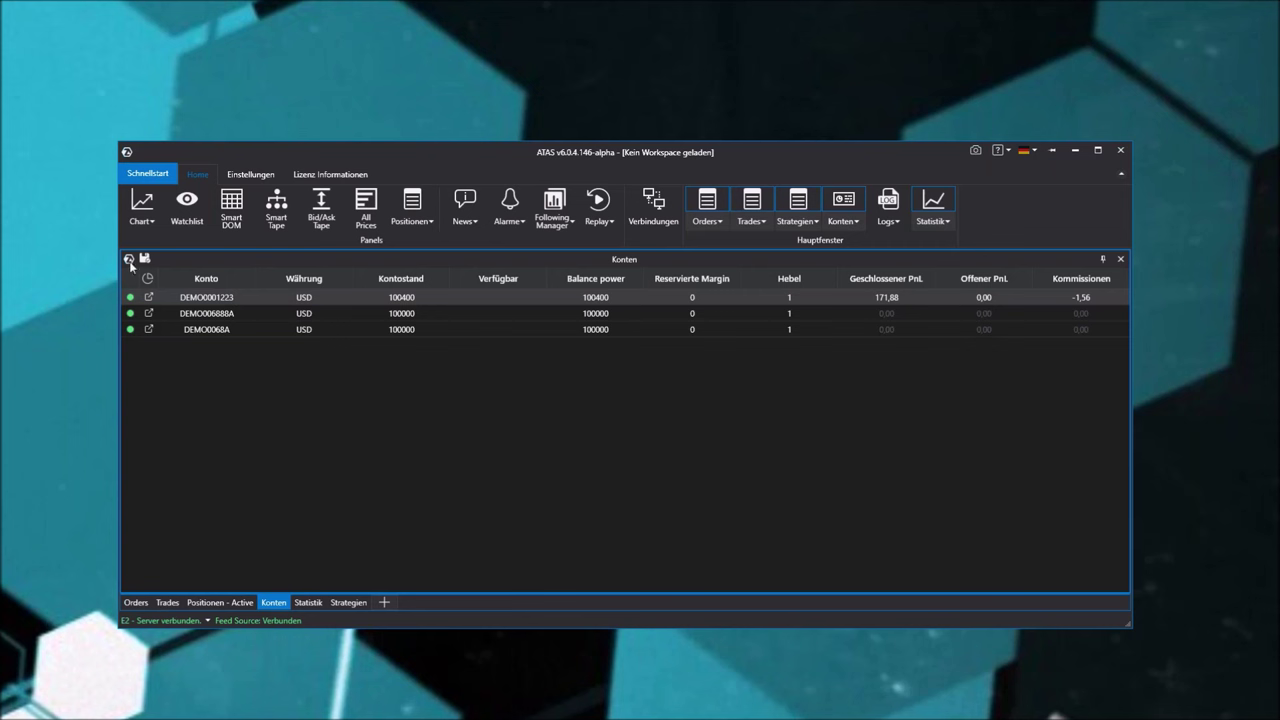
pyautogui.click(142, 205)
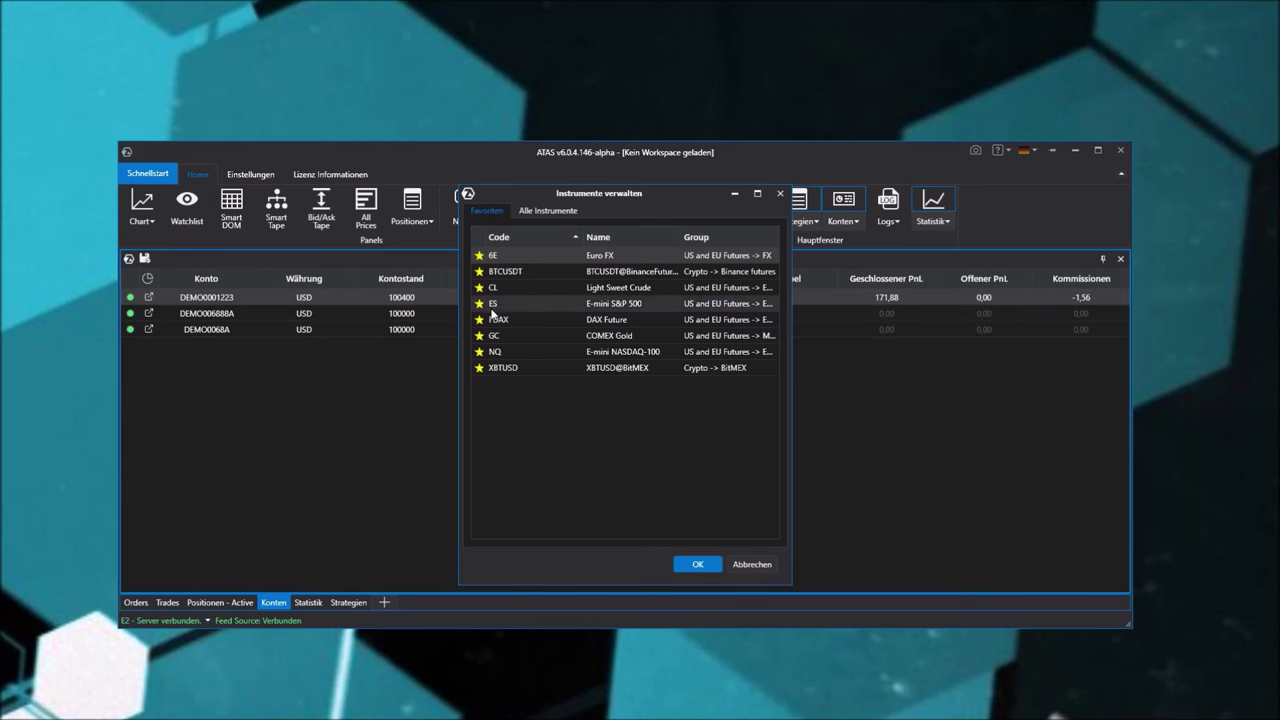
pyautogui.doubleClick(561, 332)
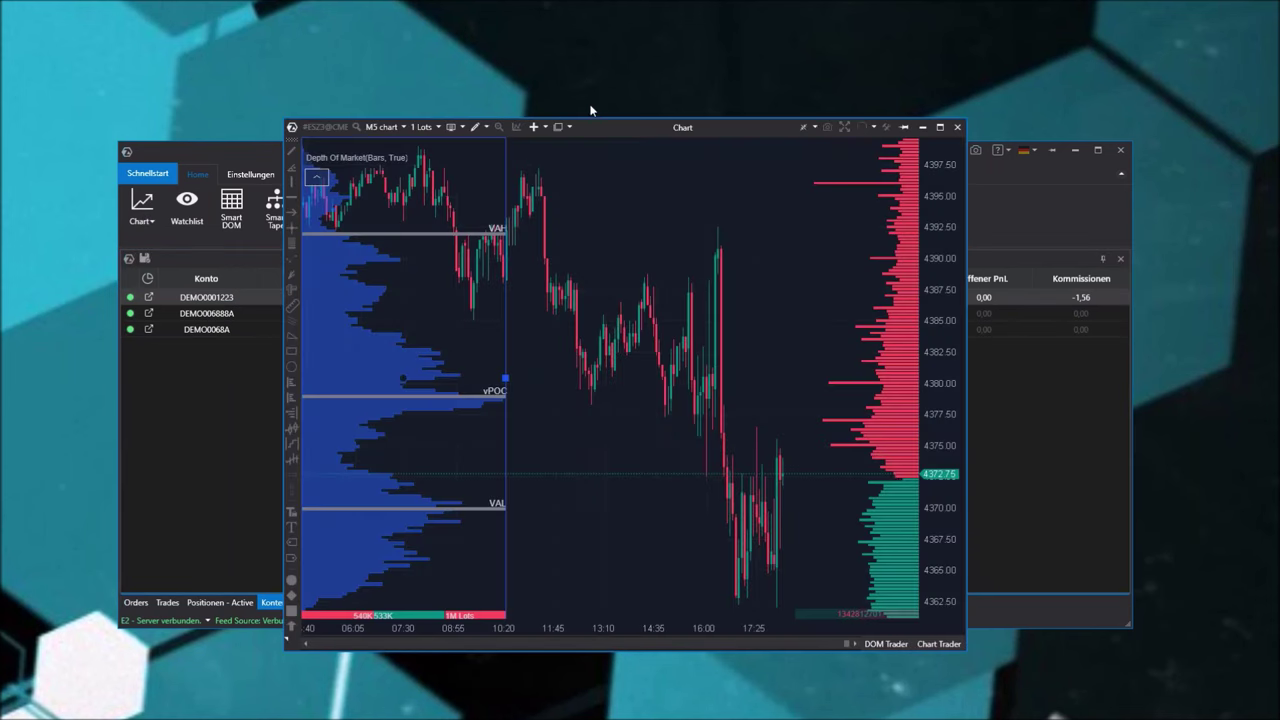
pyautogui.moveTo(586, 126); pyautogui.dragTo(495, 115)
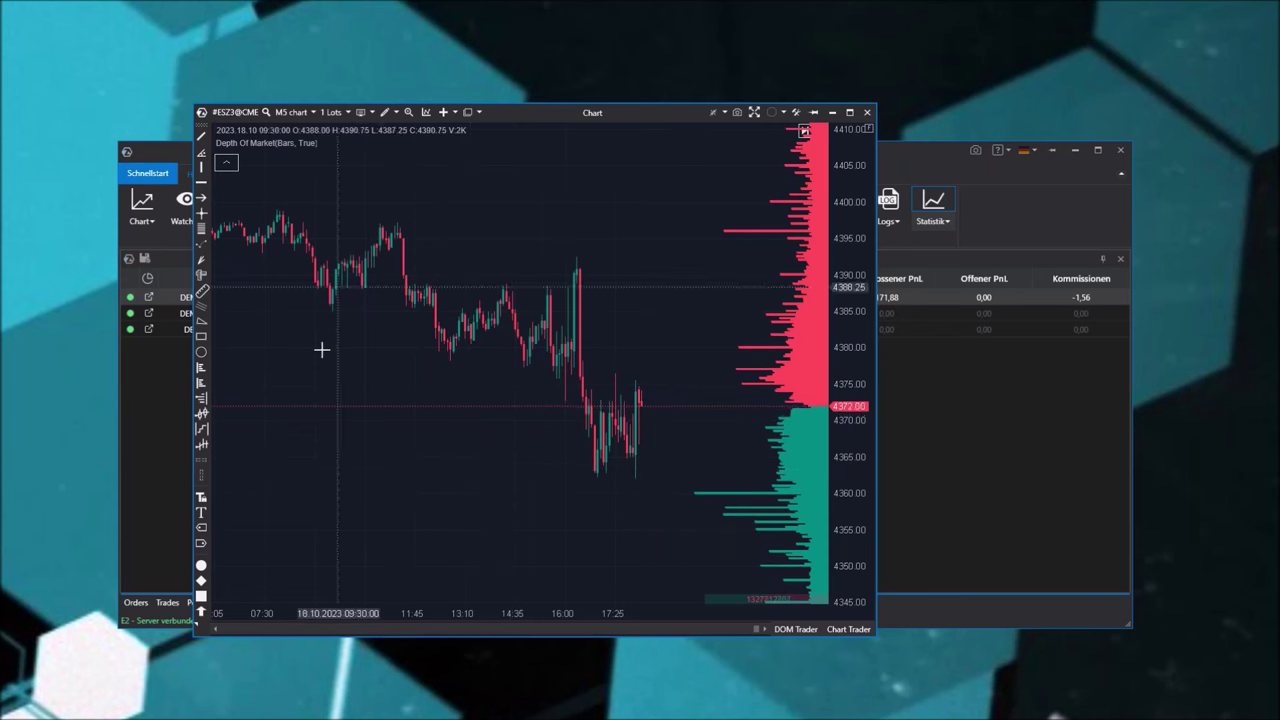
# Draw a descending channel over the decline, its upper line falling from about 4398 to 4382, and delete it
pyautogui.scroll(5, 566, 619)
pyautogui.scroll(5, 543, 466)
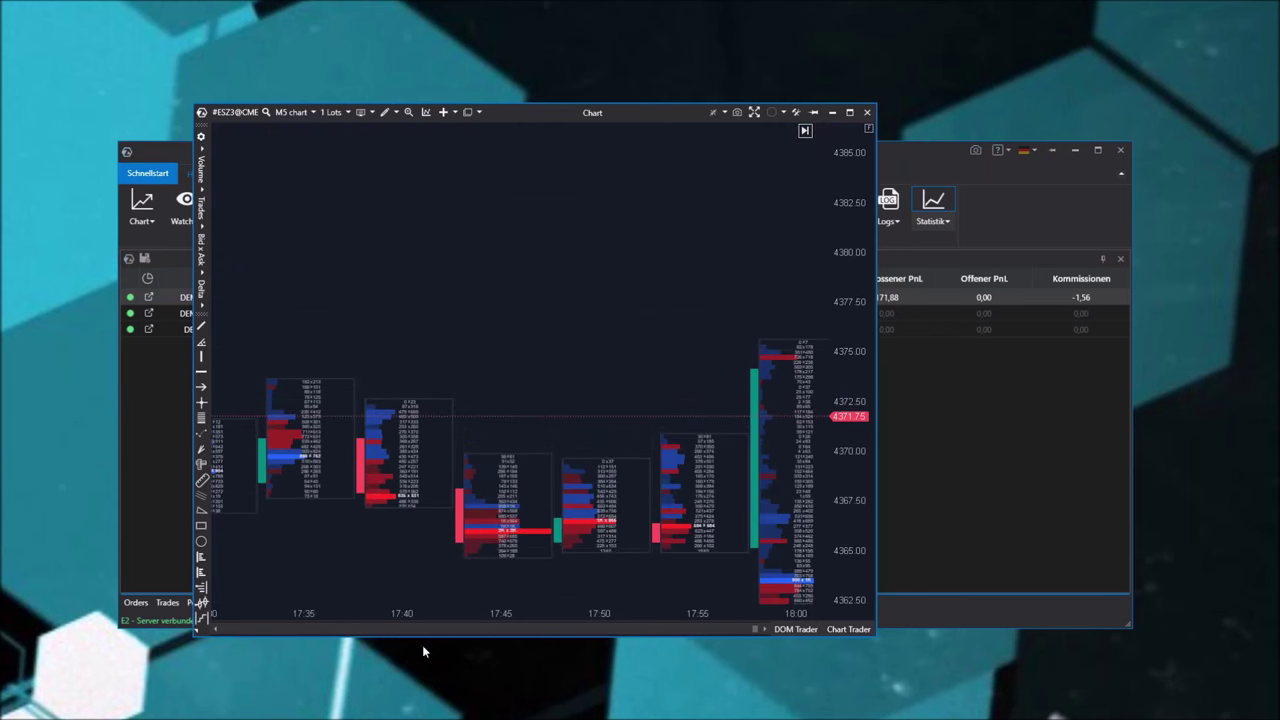
pyautogui.scroll(-10, 353, 617)
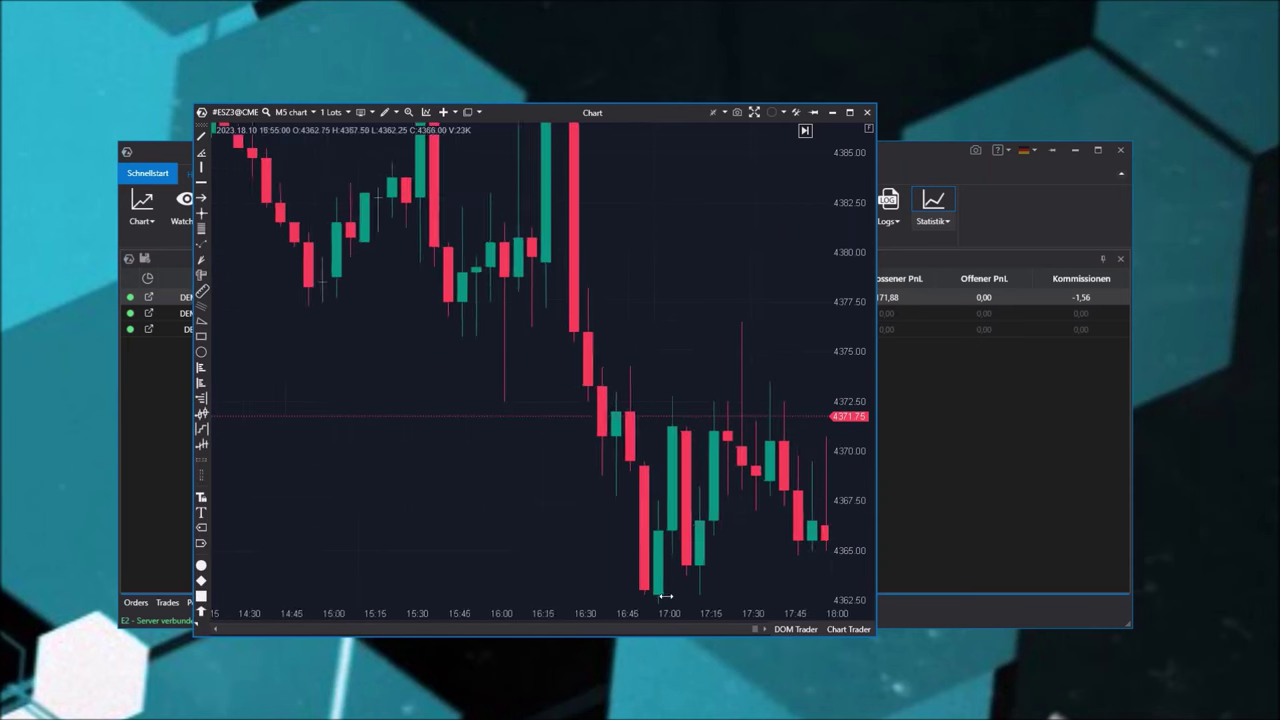
pyautogui.scroll(-10, 502, 597)
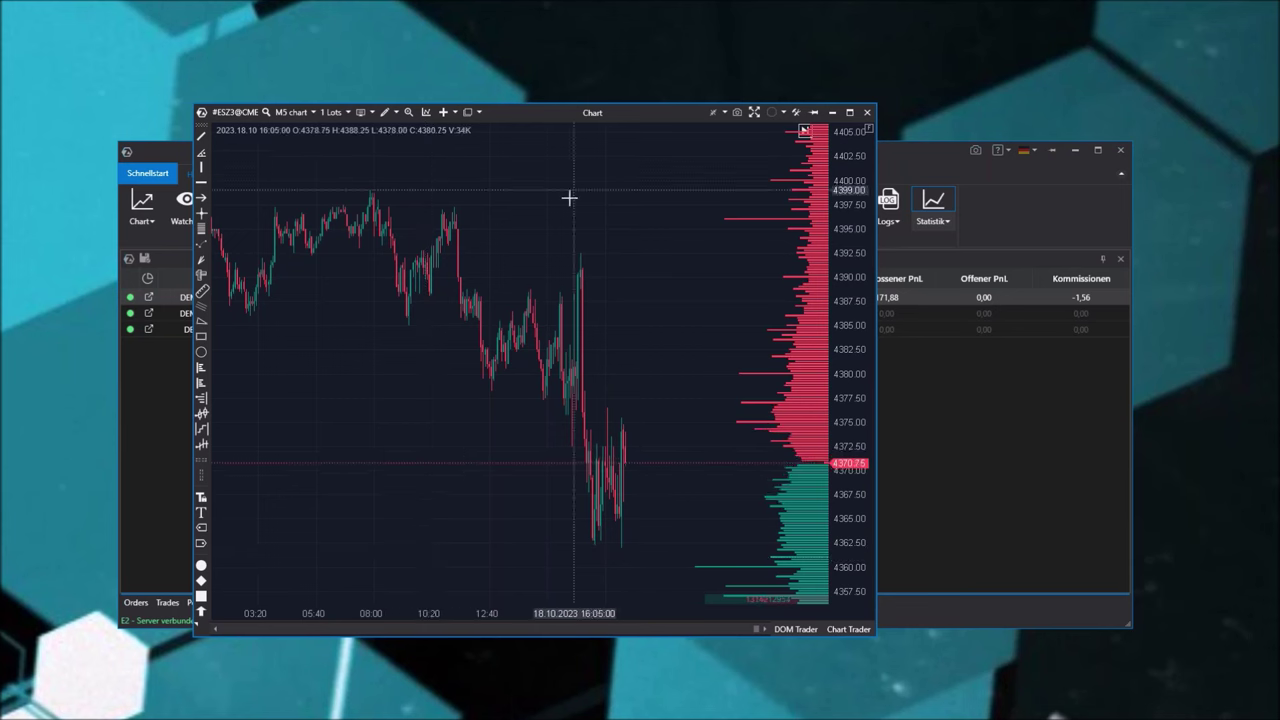
pyautogui.click(387, 112)
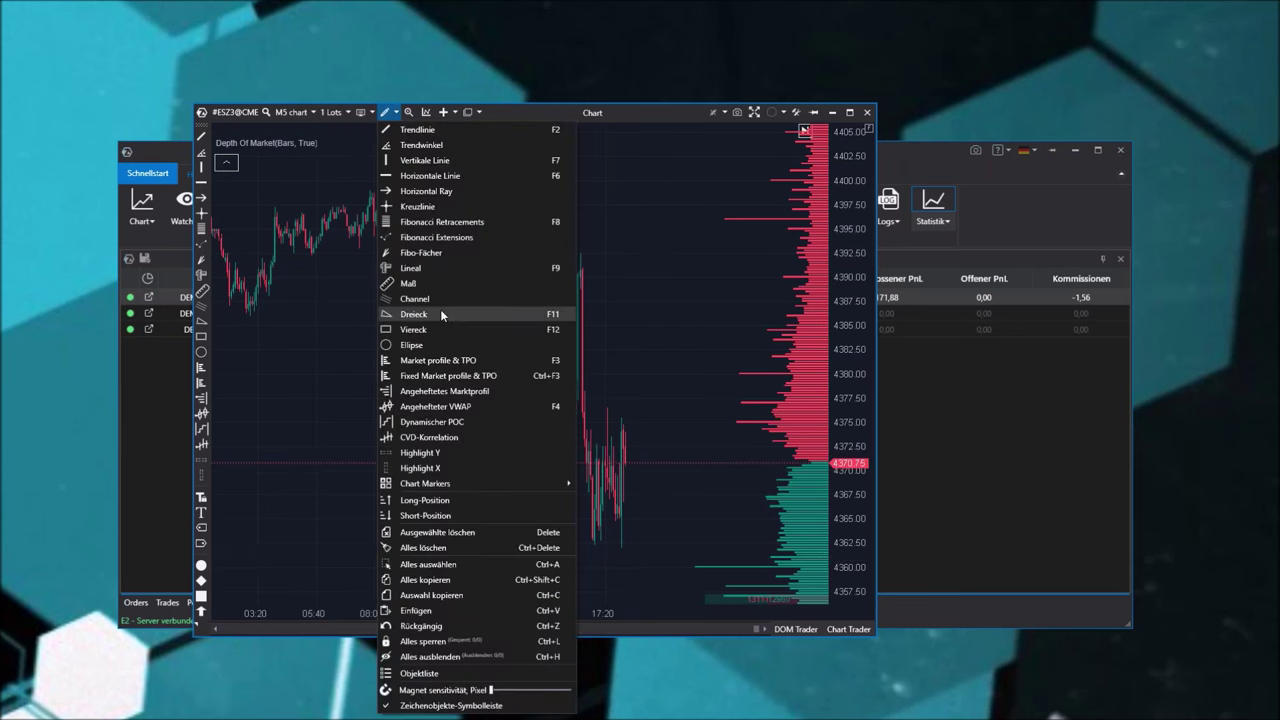
pyautogui.click(414, 298)
pyautogui.click(403, 195)
pyautogui.click(683, 352)
pyautogui.click(683, 502)
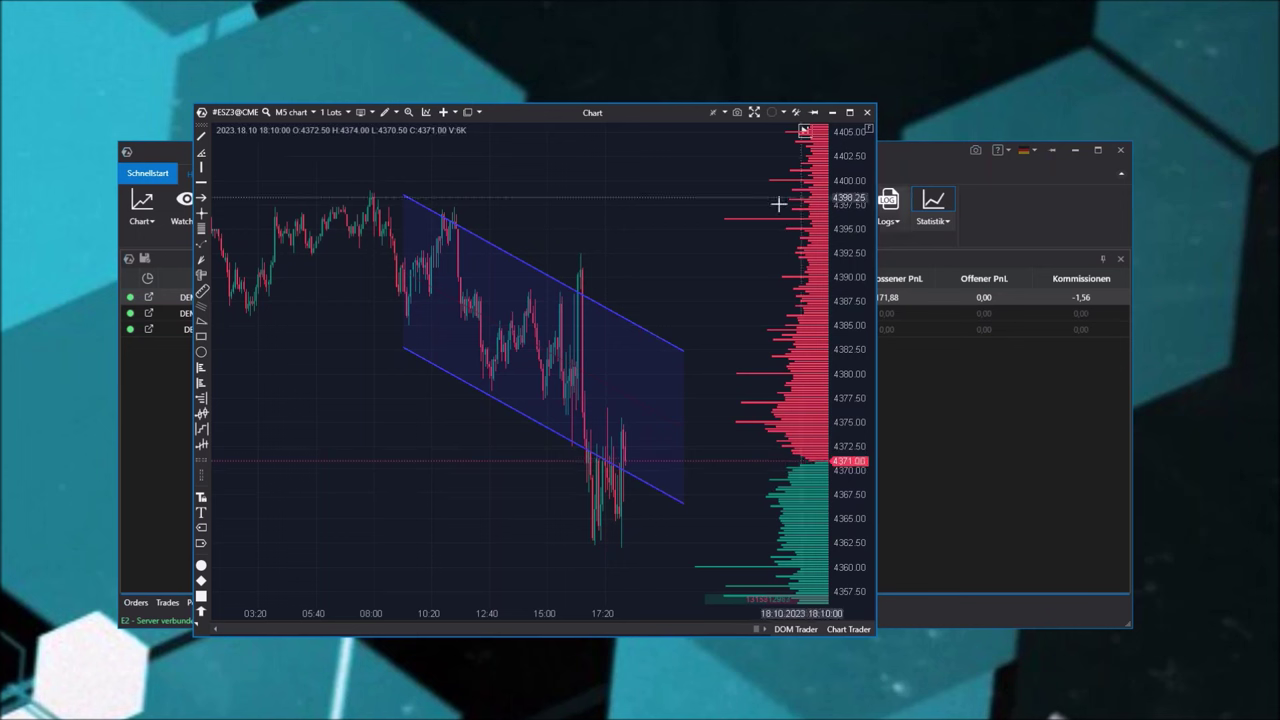
pyautogui.moveTo(623, 314)
pyautogui.press('Delete')
# Examine the recent M5 bars at different time and price scales, in both candle and cluster detail
pyautogui.scroll(6, 520, 500)
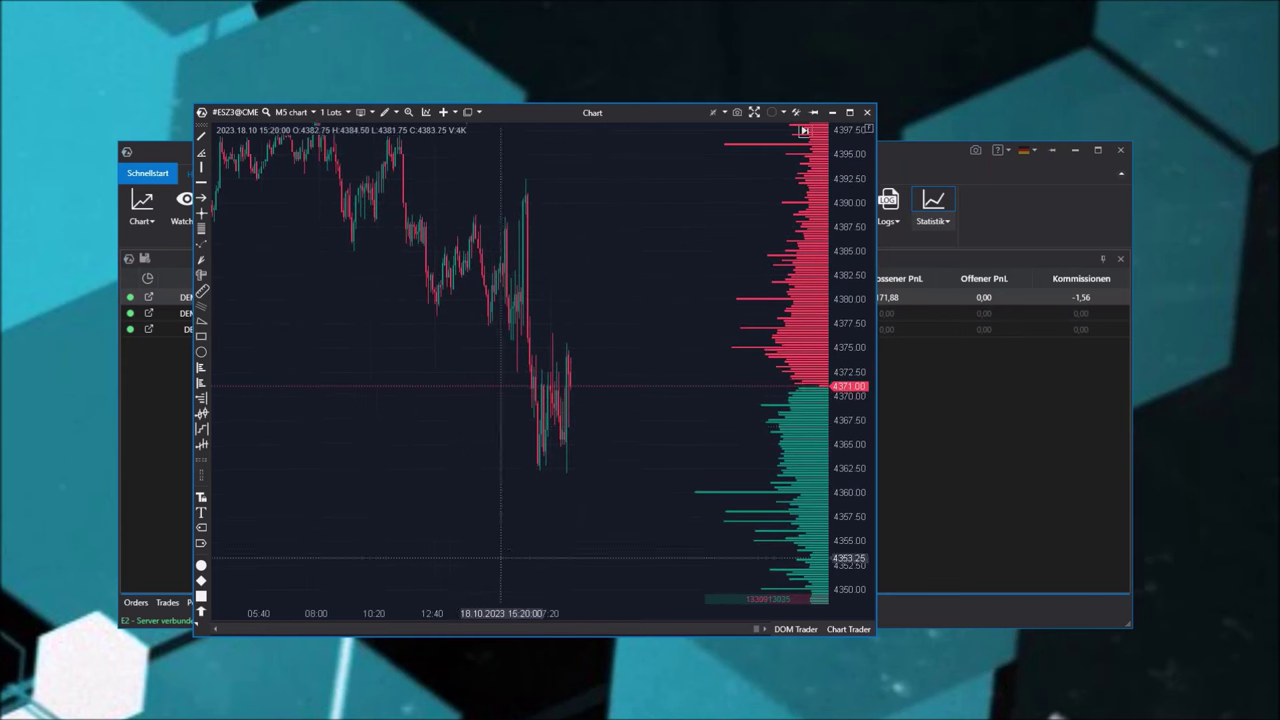
pyautogui.scroll(-5, 531, 526)
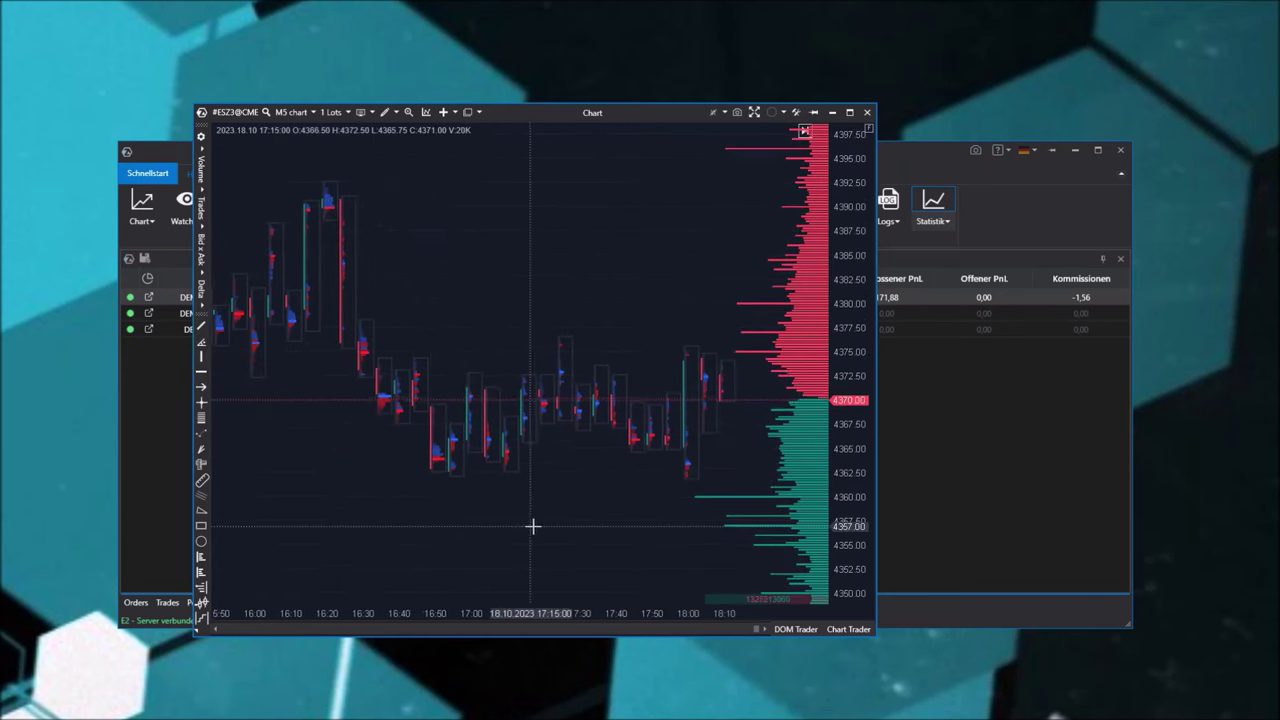
pyautogui.moveTo(486, 608); pyautogui.dragTo(549, 610)
pyautogui.scroll(-3, 549, 610)
pyautogui.scroll(6, 549, 610)
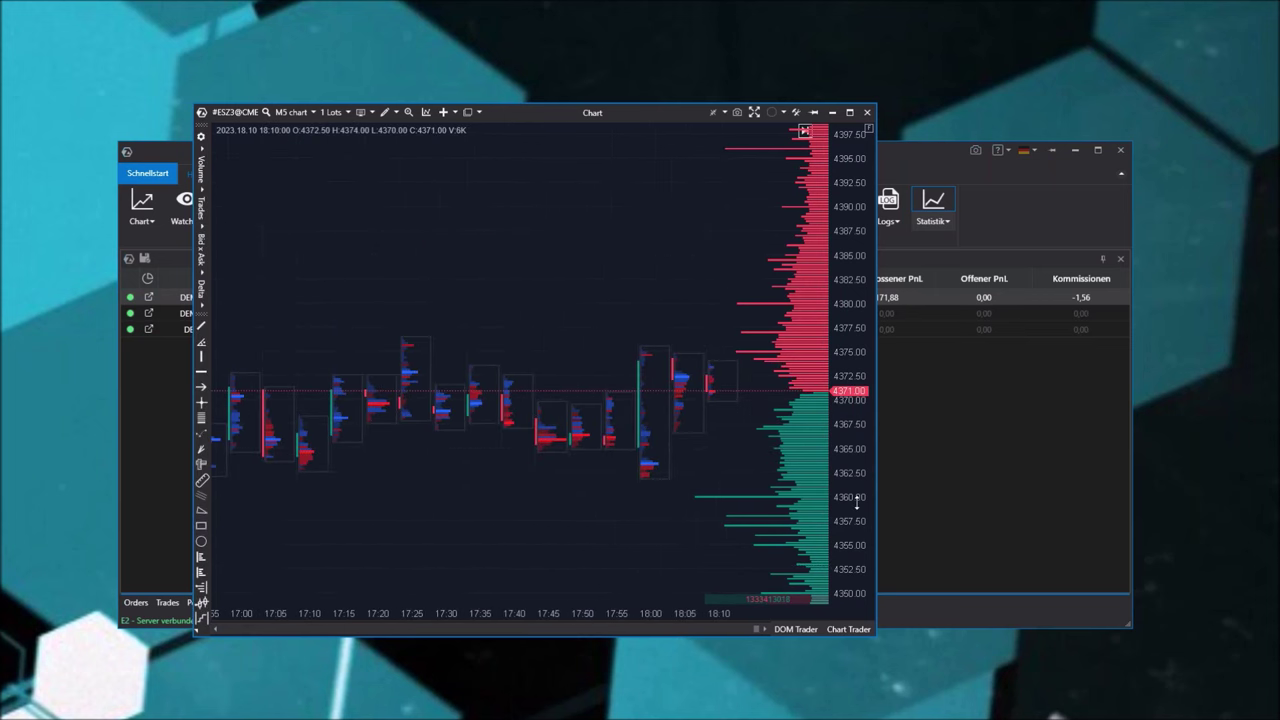
pyautogui.scroll(4, 542, 428)
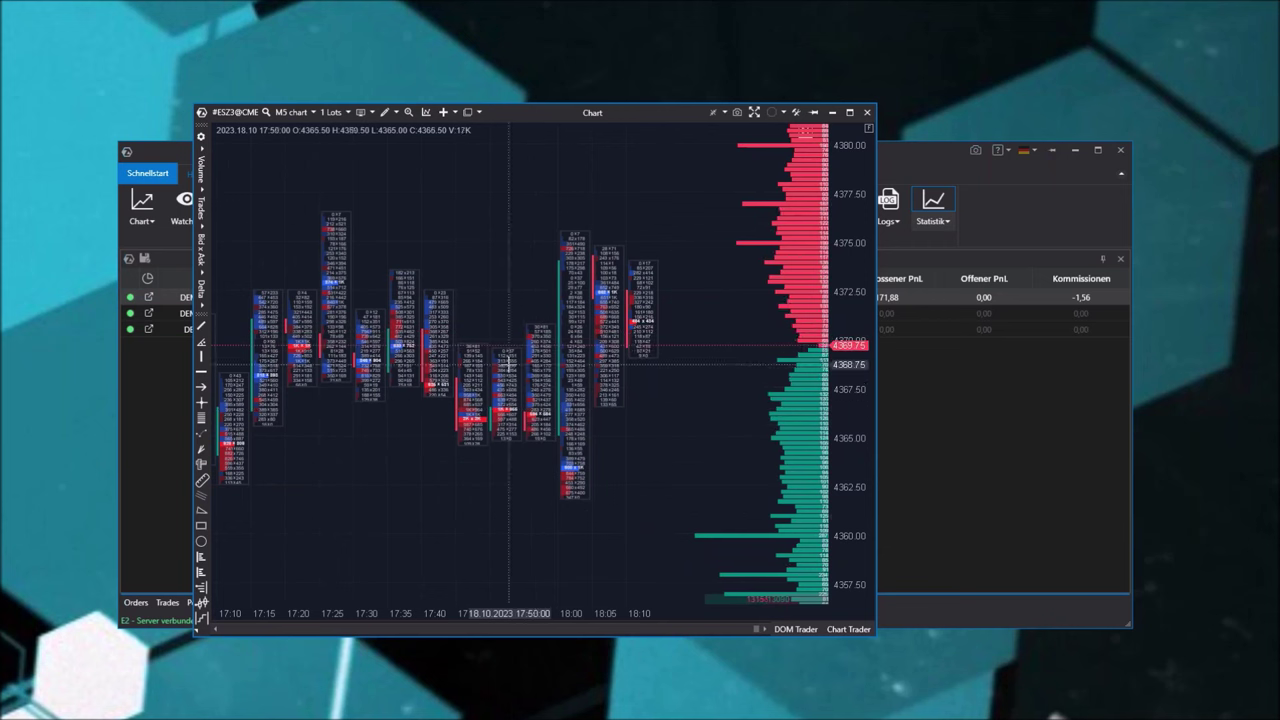
pyautogui.scroll(-6, 816, 555)
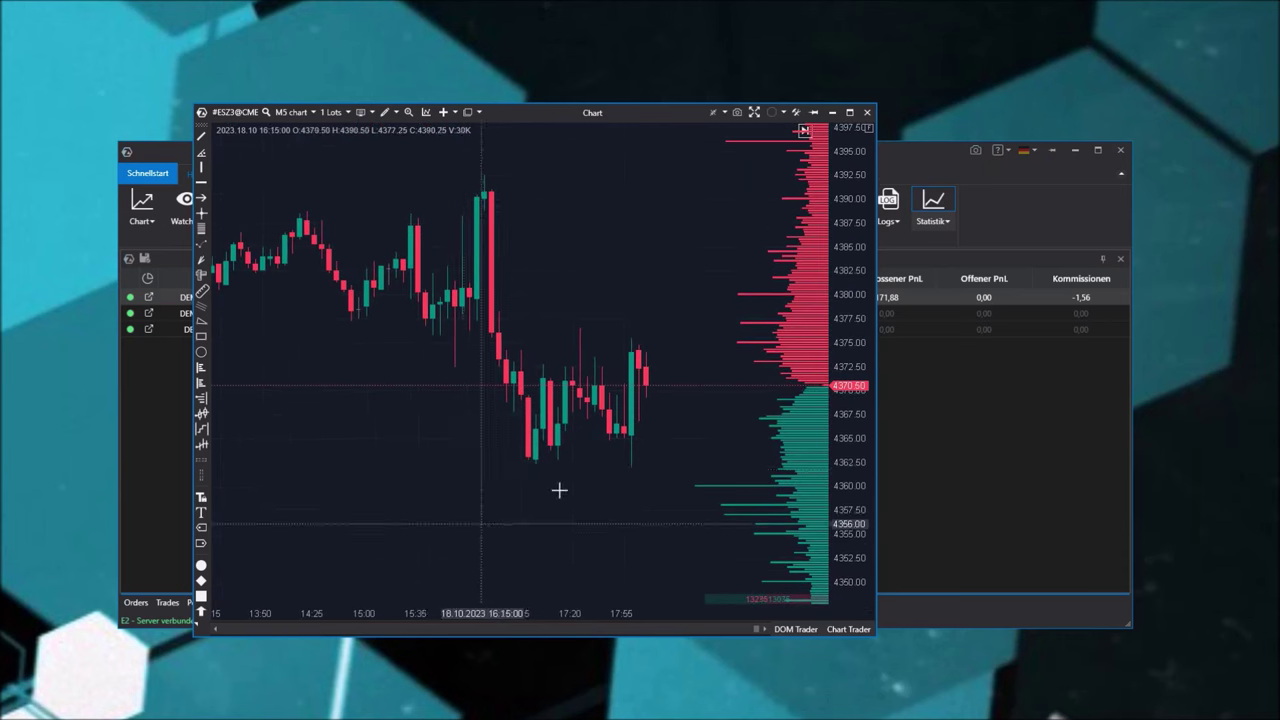
pyautogui.scroll(10, 485, 528)
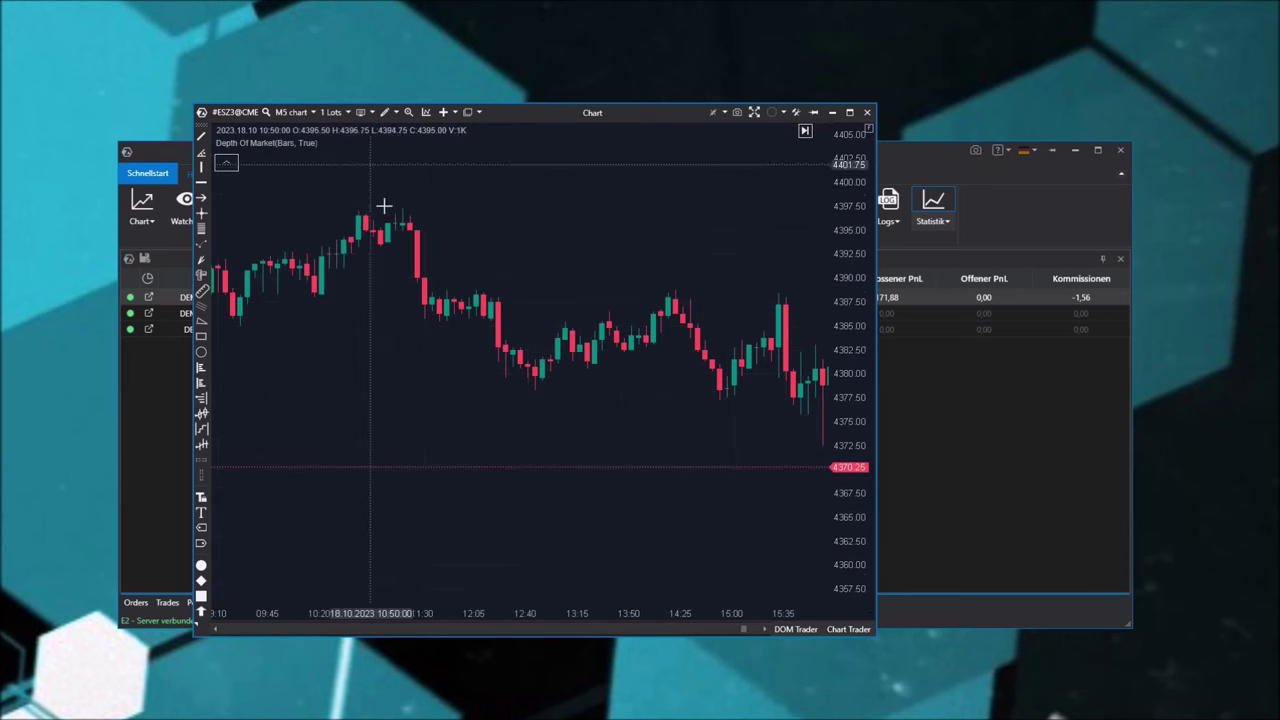
# Draw a horizontal line at about 4398 above the morning highs, and close the M5 chart
pyautogui.click(201, 182)
pyautogui.click(366, 200)
pyautogui.moveTo(586, 408); pyautogui.dragTo(543, 471)
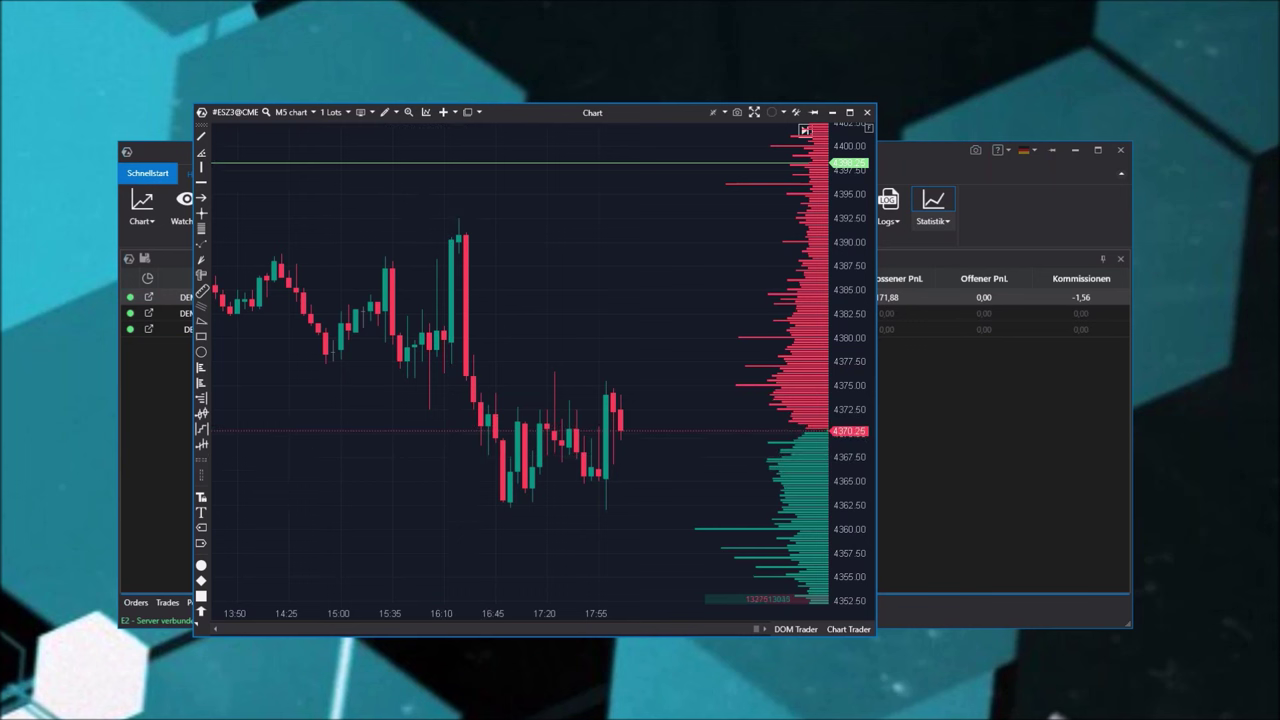
pyautogui.moveTo(518, 116); pyautogui.dragTo(594, 119)
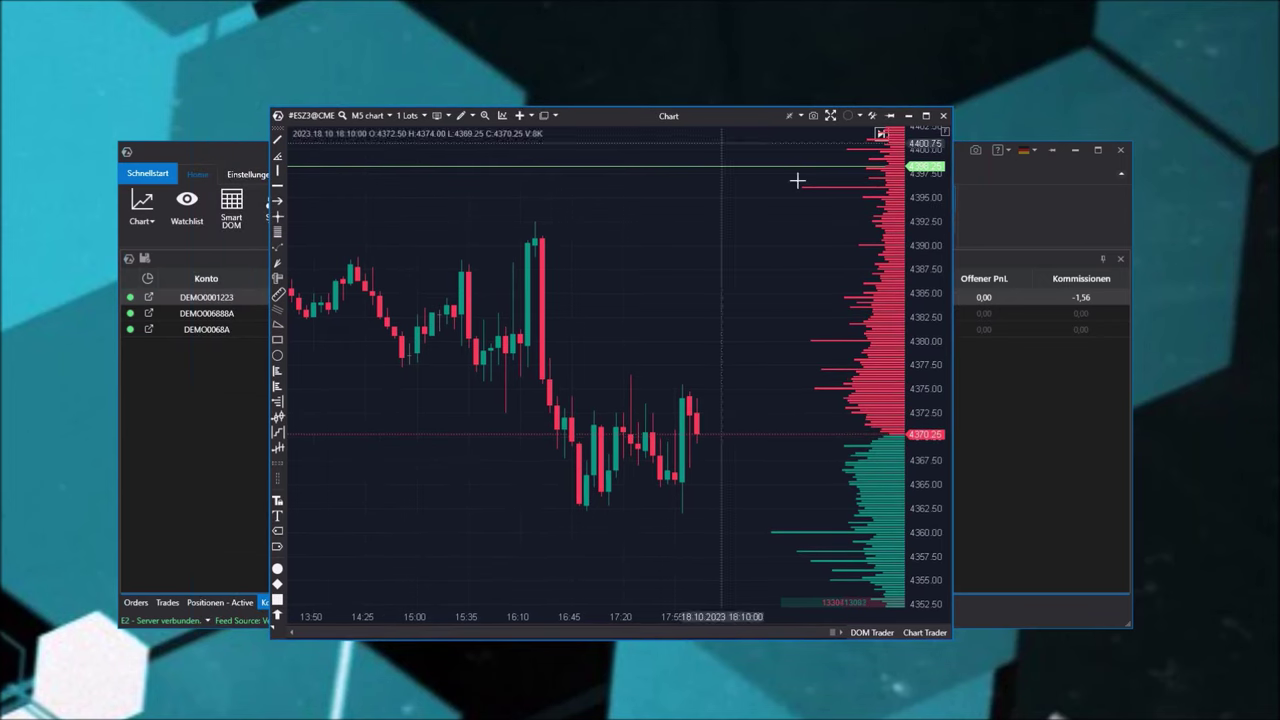
pyautogui.click(941, 117)
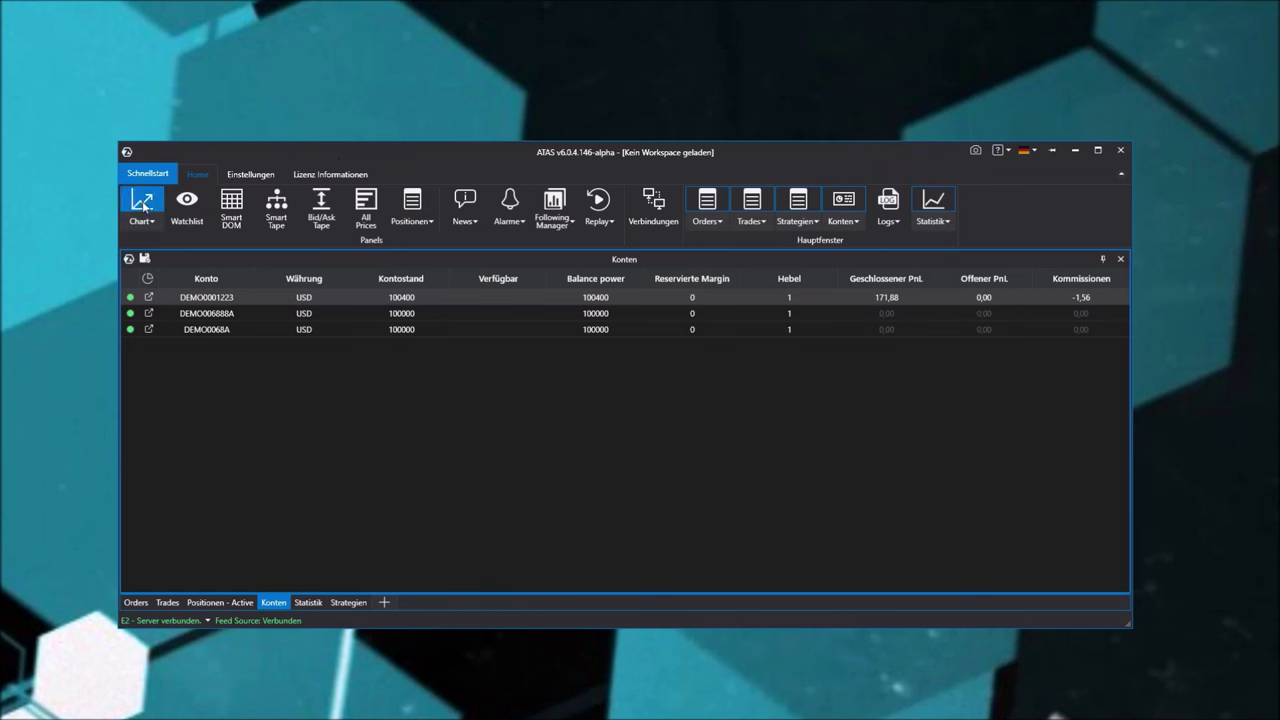
# Browse the full instrument list down to the COMEX Copper contracts under Metals, return to the favourites and leave the selection
pyautogui.click(142, 207)
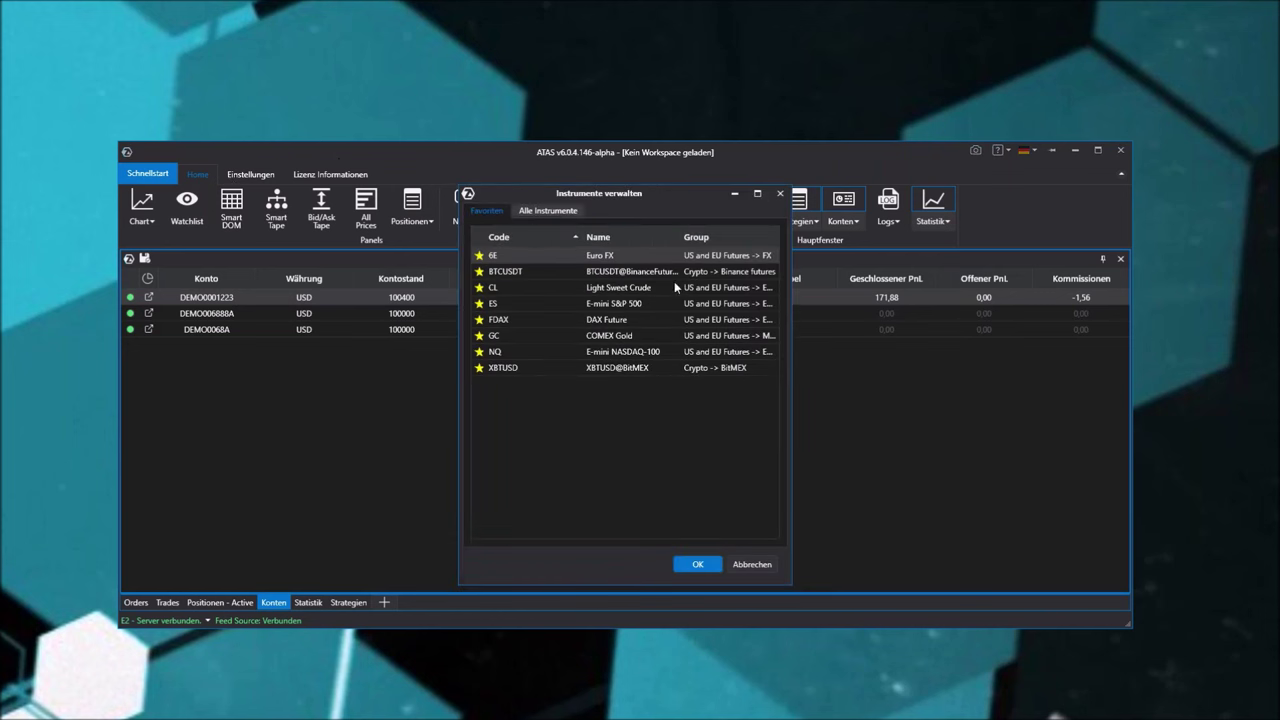
pyautogui.hotkey('ctrl', 'Tab')
pyautogui.click(492, 345)
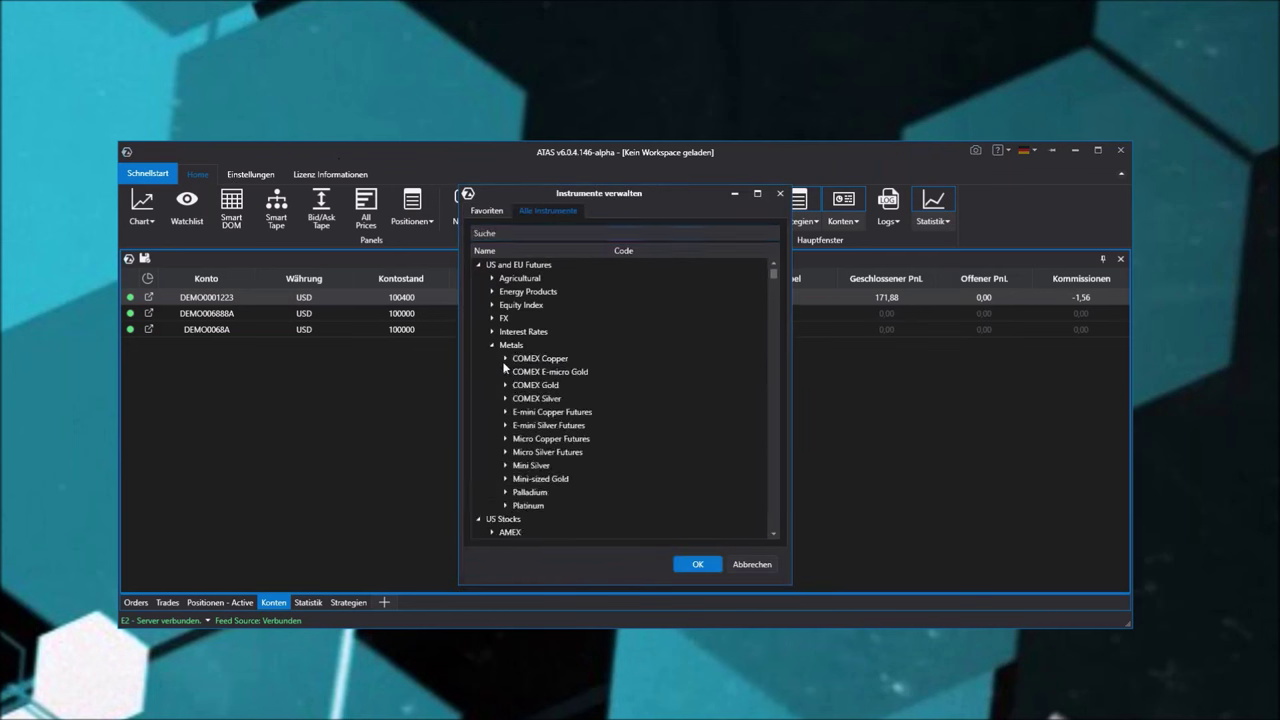
pyautogui.click(505, 358)
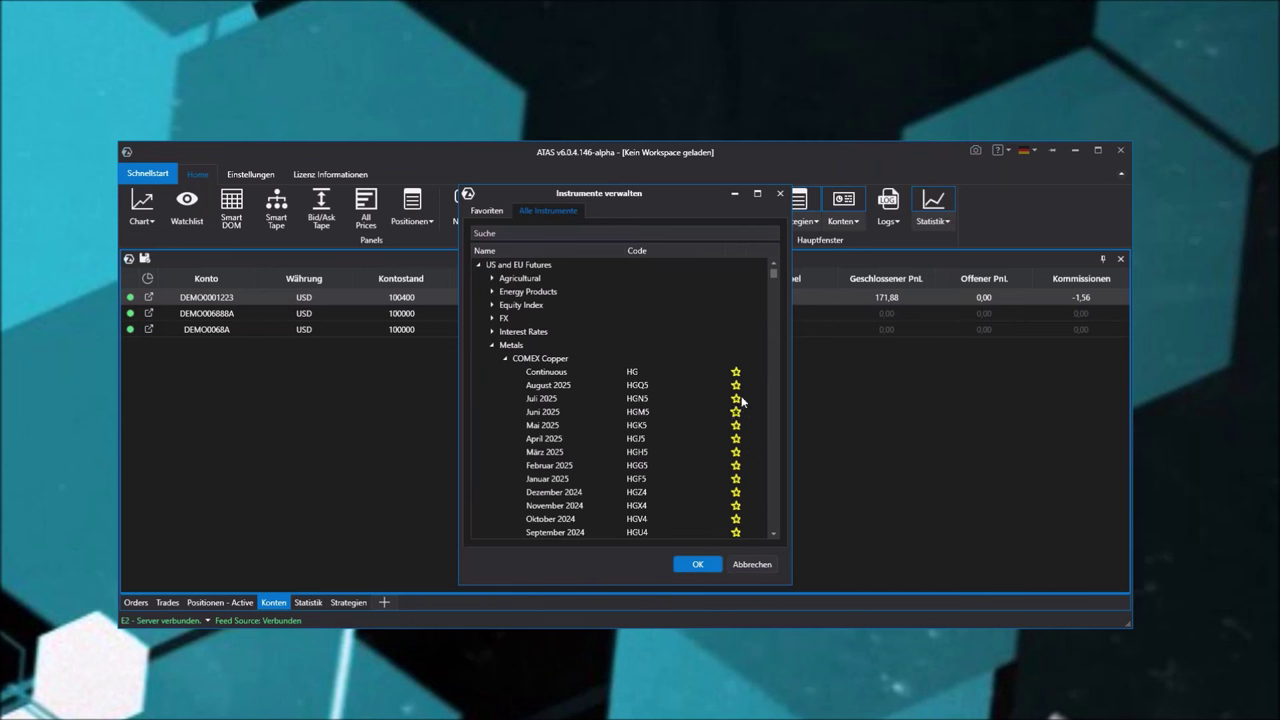
pyautogui.click(487, 211)
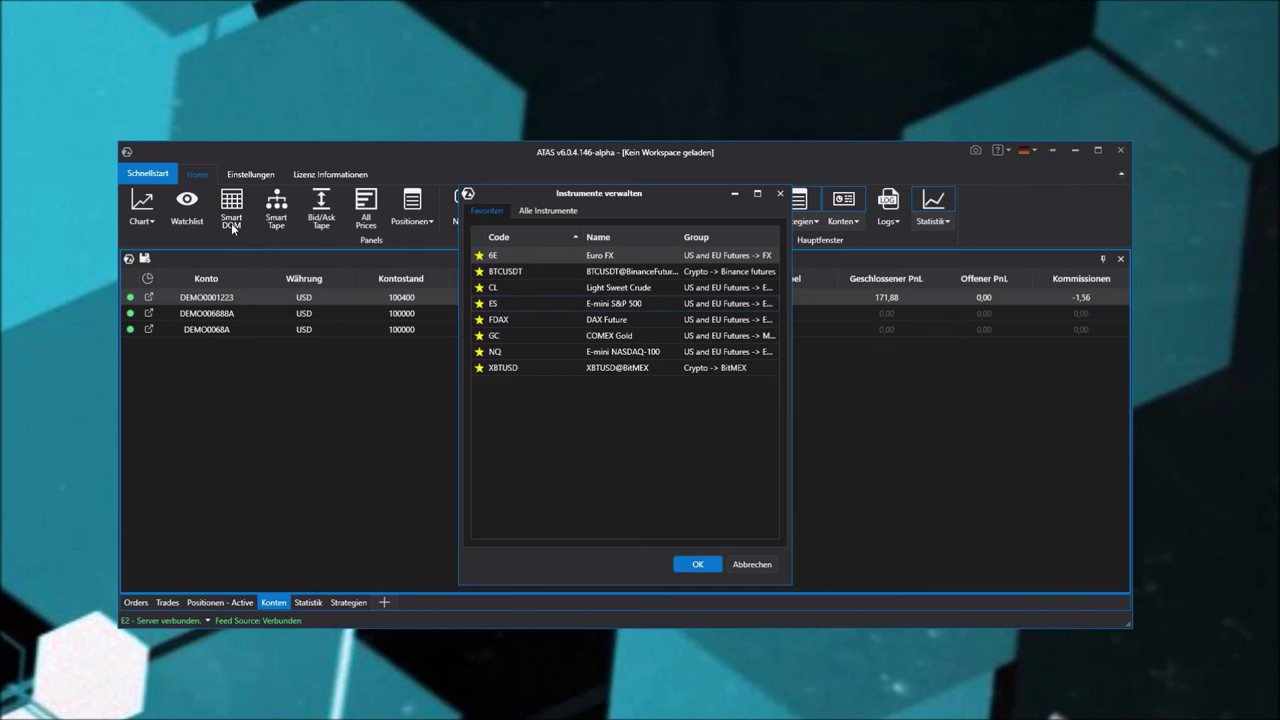
pyautogui.press('Escape')
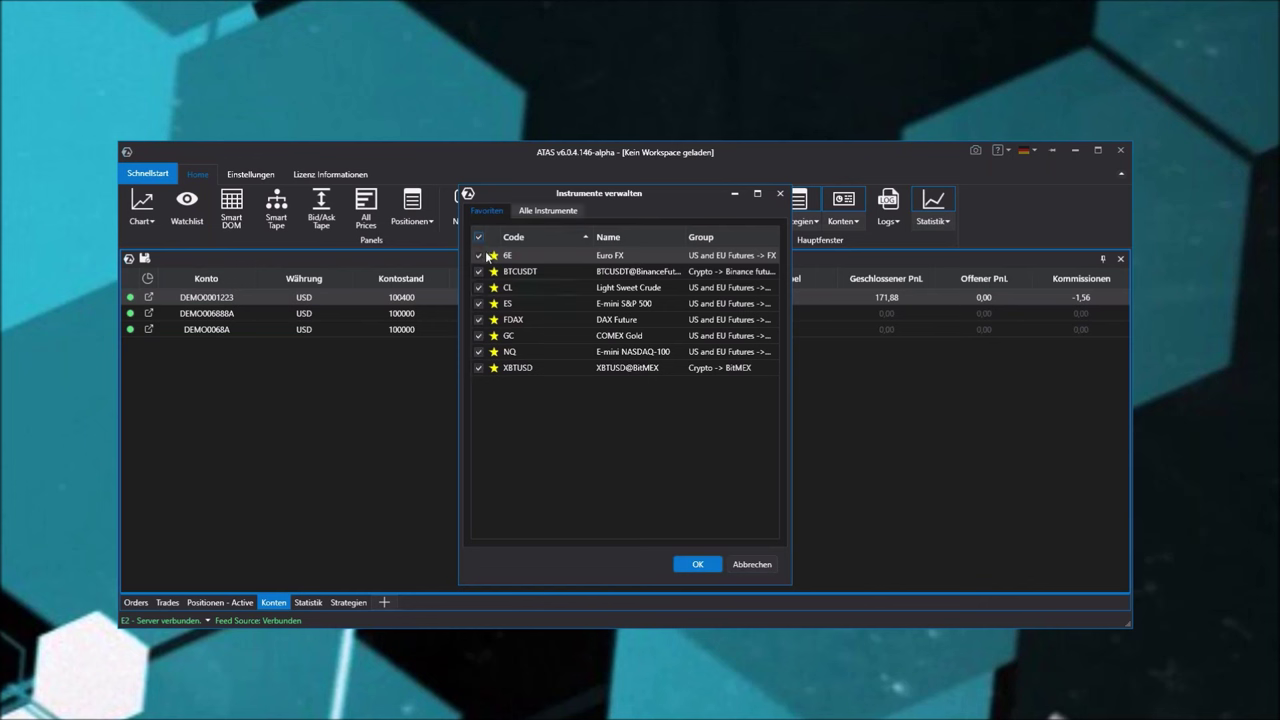
# Create a watchlist with all favourite instruments, resize its window to fit the rows and place it over the main window's upper edge
pyautogui.click(698, 565)
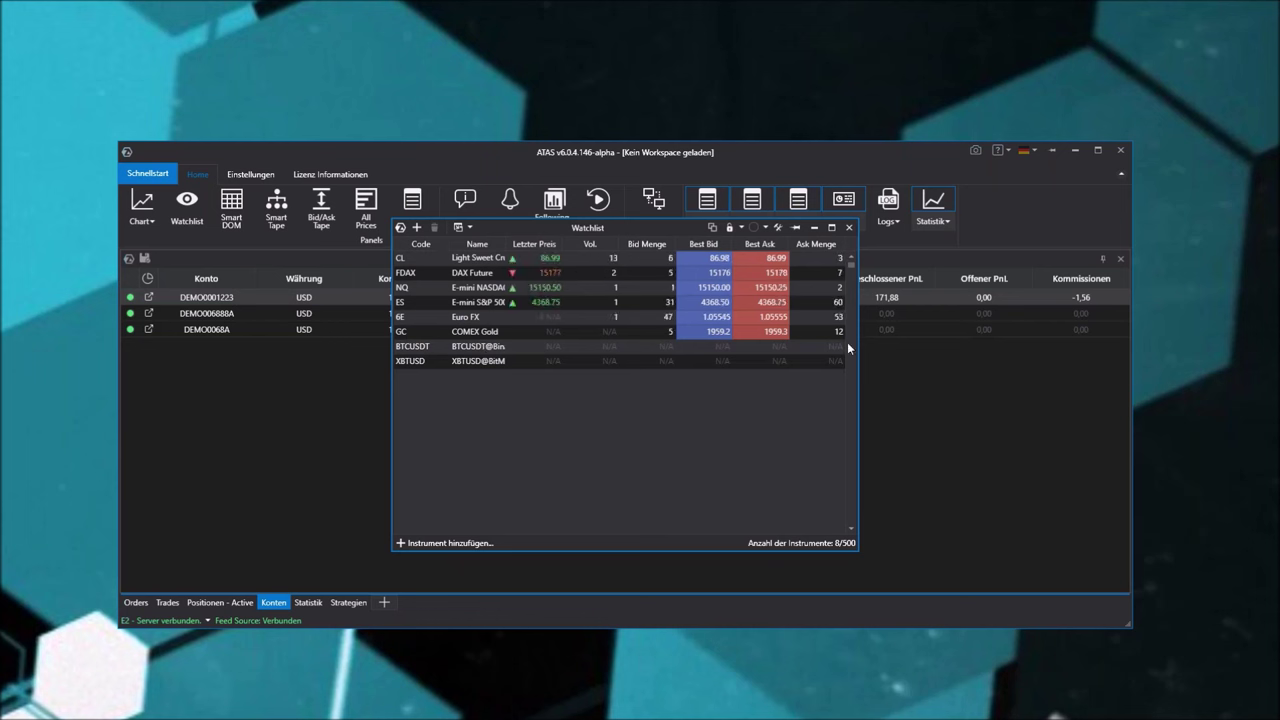
pyautogui.moveTo(860, 550); pyautogui.dragTo(938, 518)
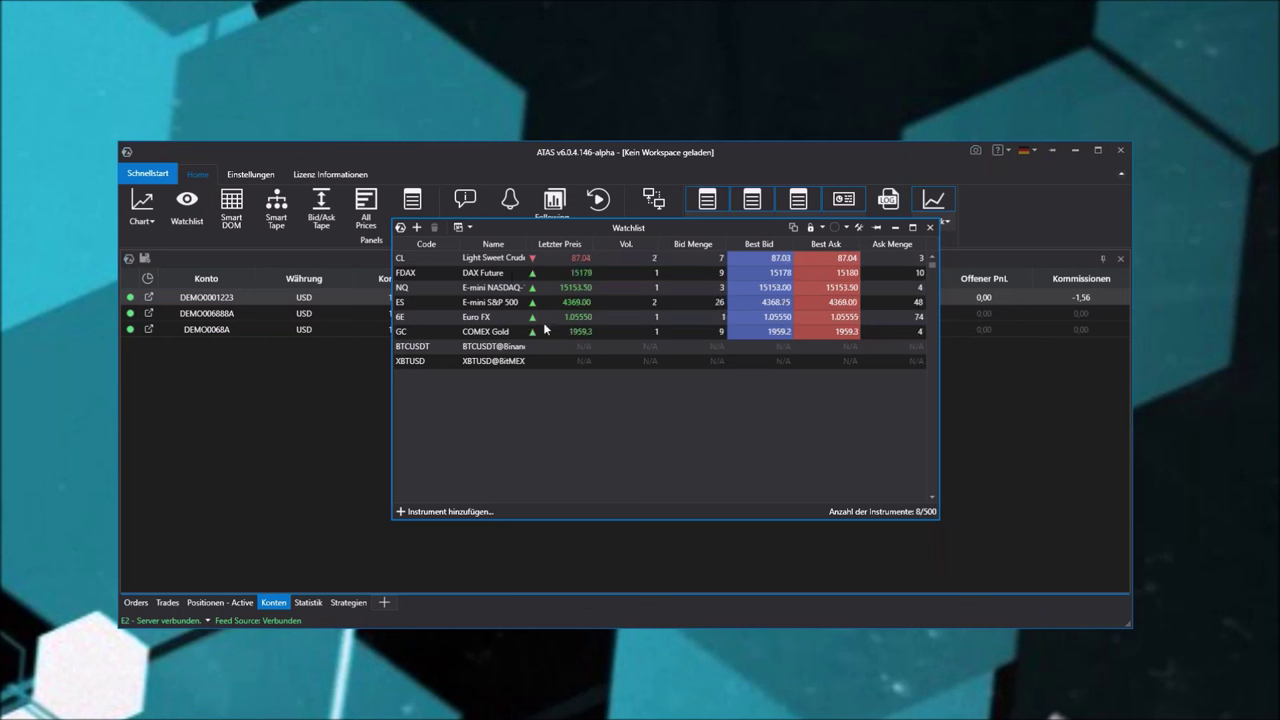
pyautogui.moveTo(483, 228); pyautogui.dragTo(460, 272)
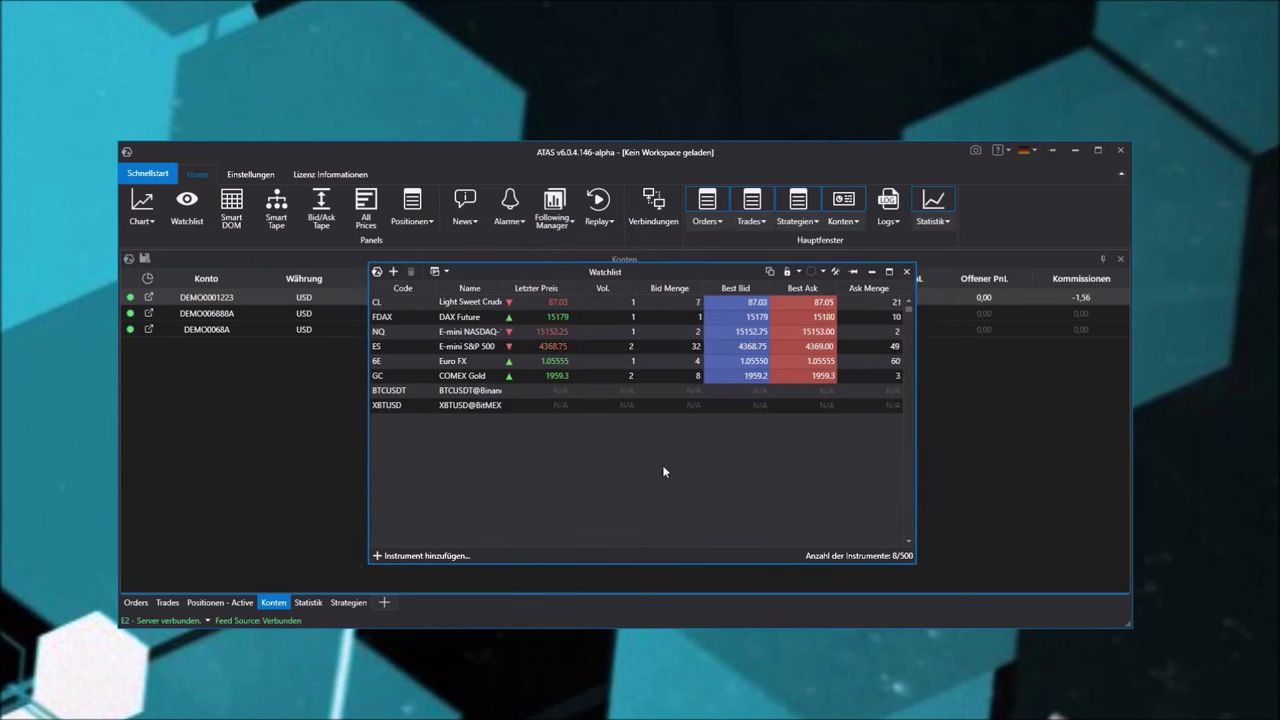
pyautogui.moveTo(913, 557); pyautogui.dragTo(901, 453)
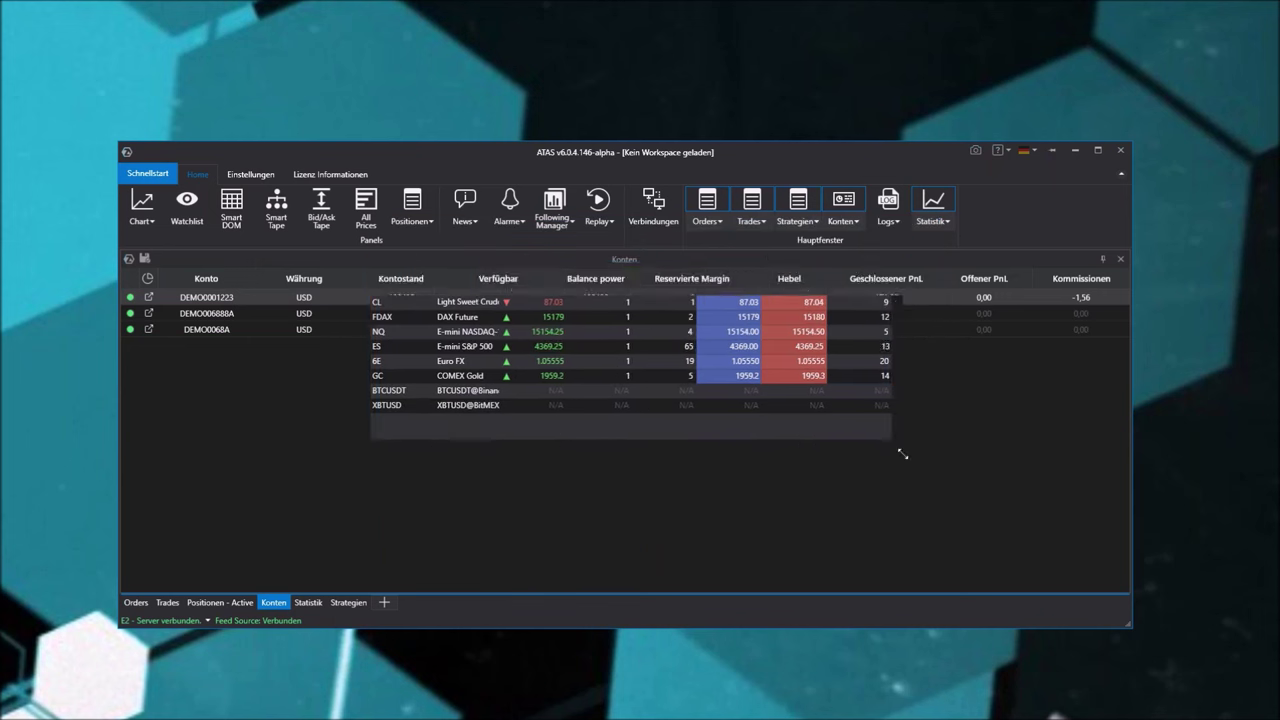
pyautogui.moveTo(629, 275); pyautogui.dragTo(818, 97)
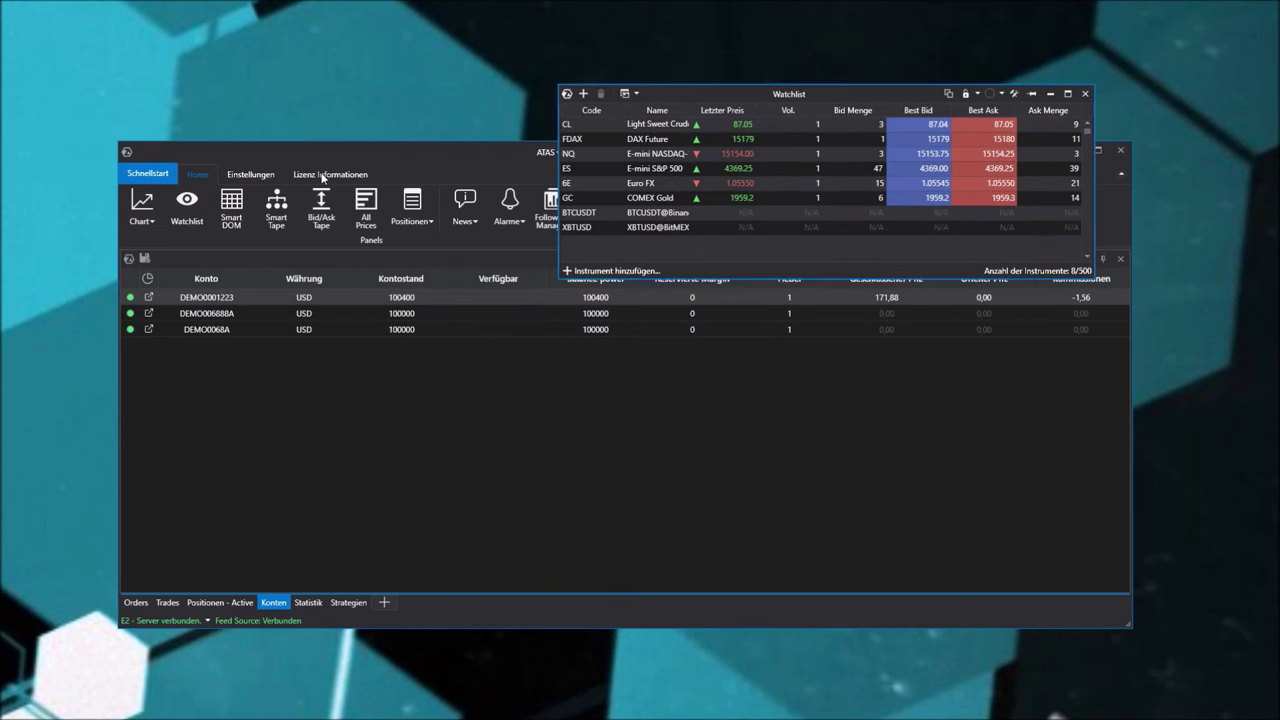
# Open a new ES (E-mini S&P 500) M5 chart and arrange the chart and the watchlist side by side
pyautogui.click(142, 205)
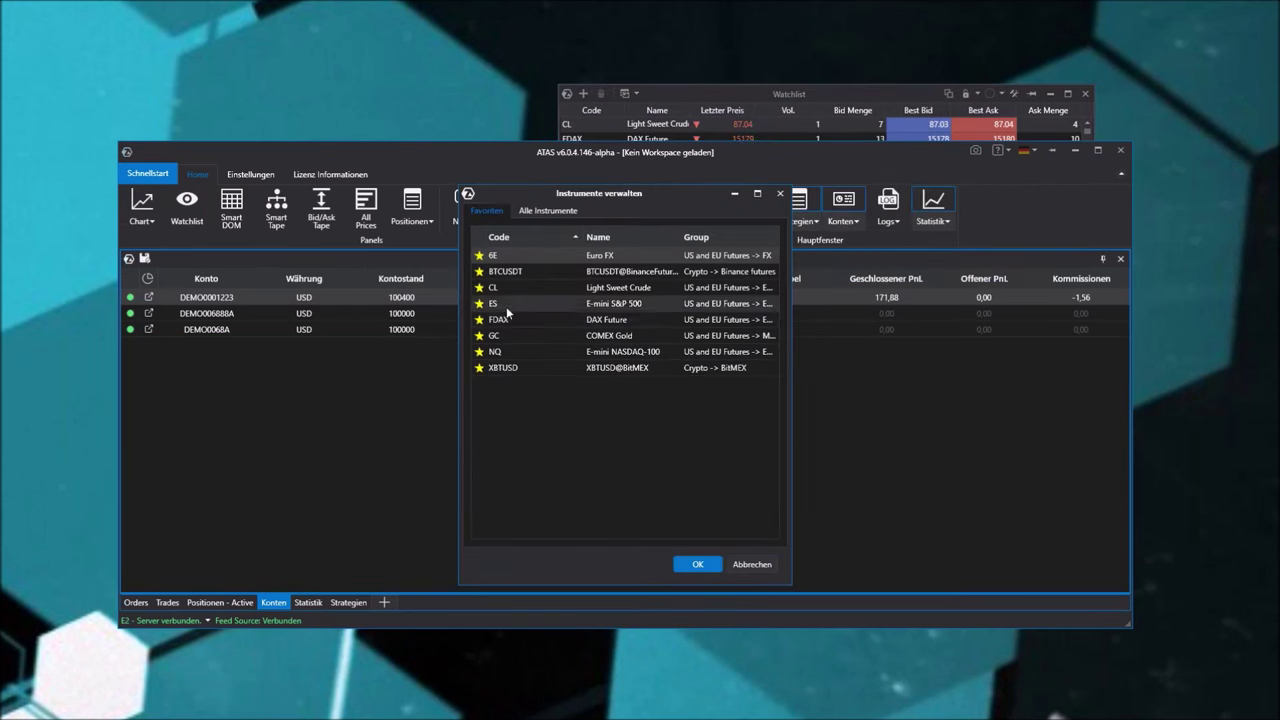
pyautogui.doubleClick(536, 340)
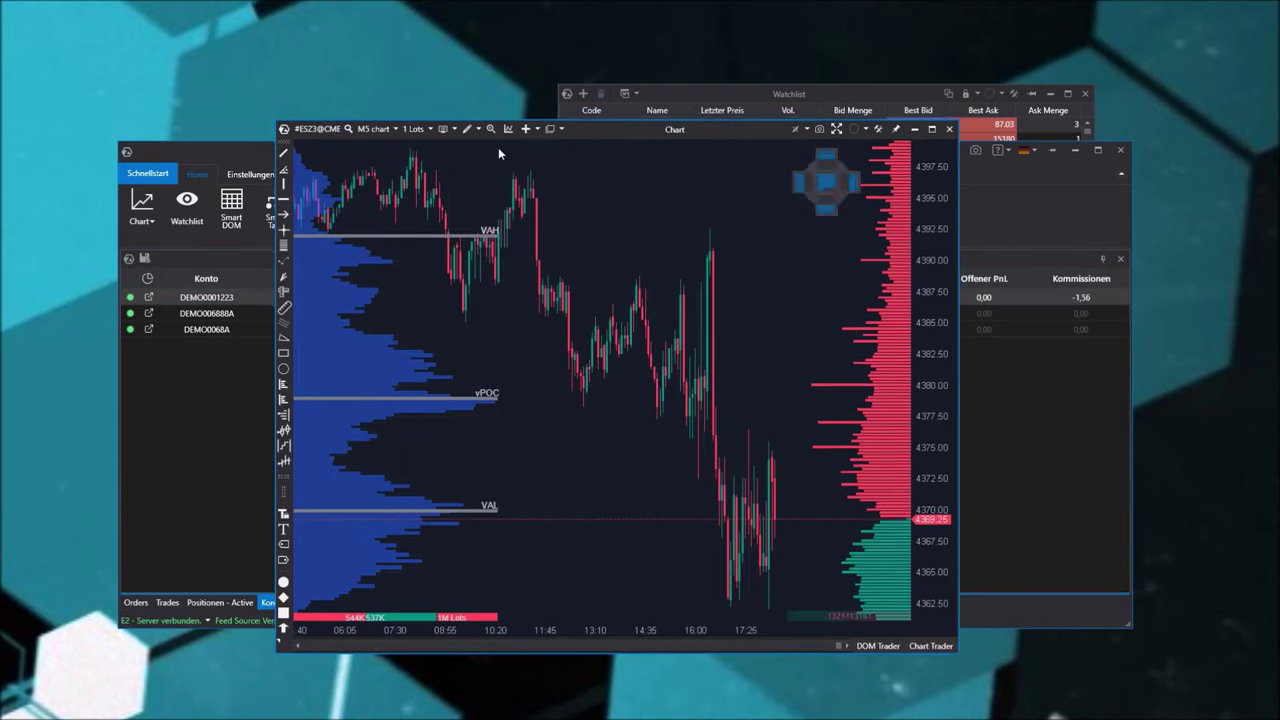
pyautogui.moveTo(500, 129); pyautogui.dragTo(333, 138)
pyautogui.moveTo(821, 93); pyautogui.dragTo(916, 354)
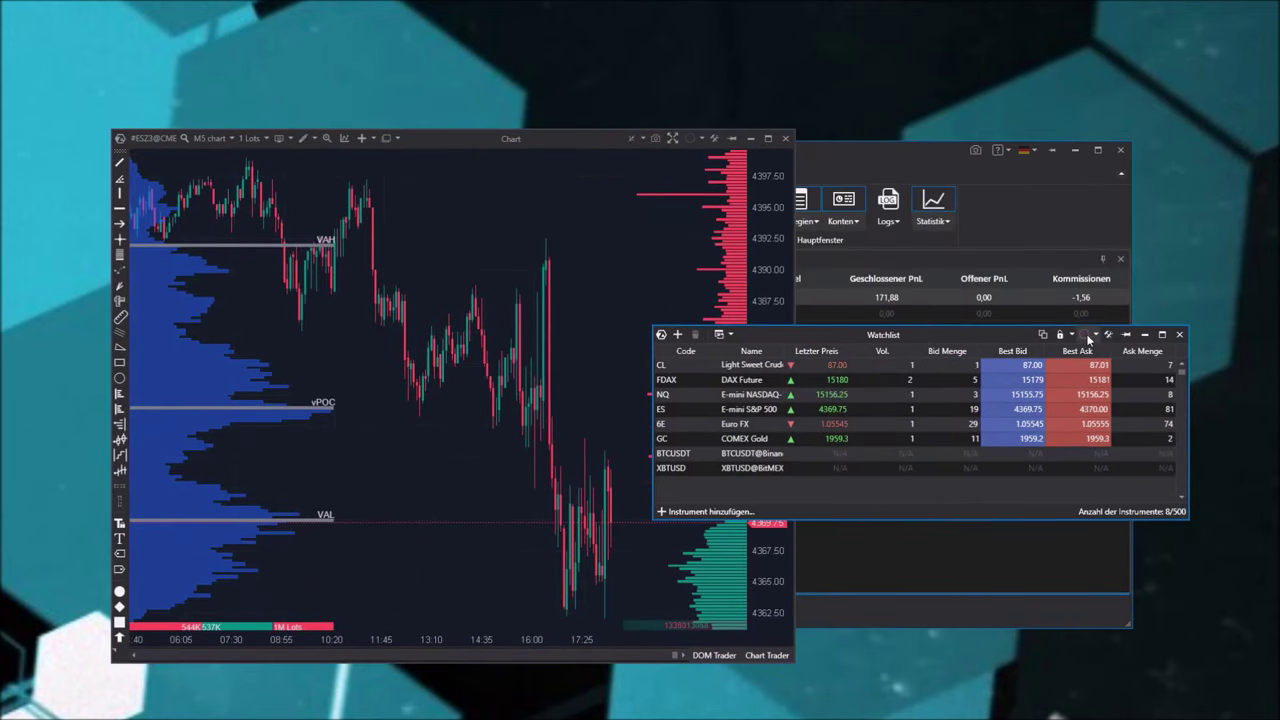
# Link the watchlist and the ES chart by assigning both to the Red colour group
pyautogui.click(1088, 336)
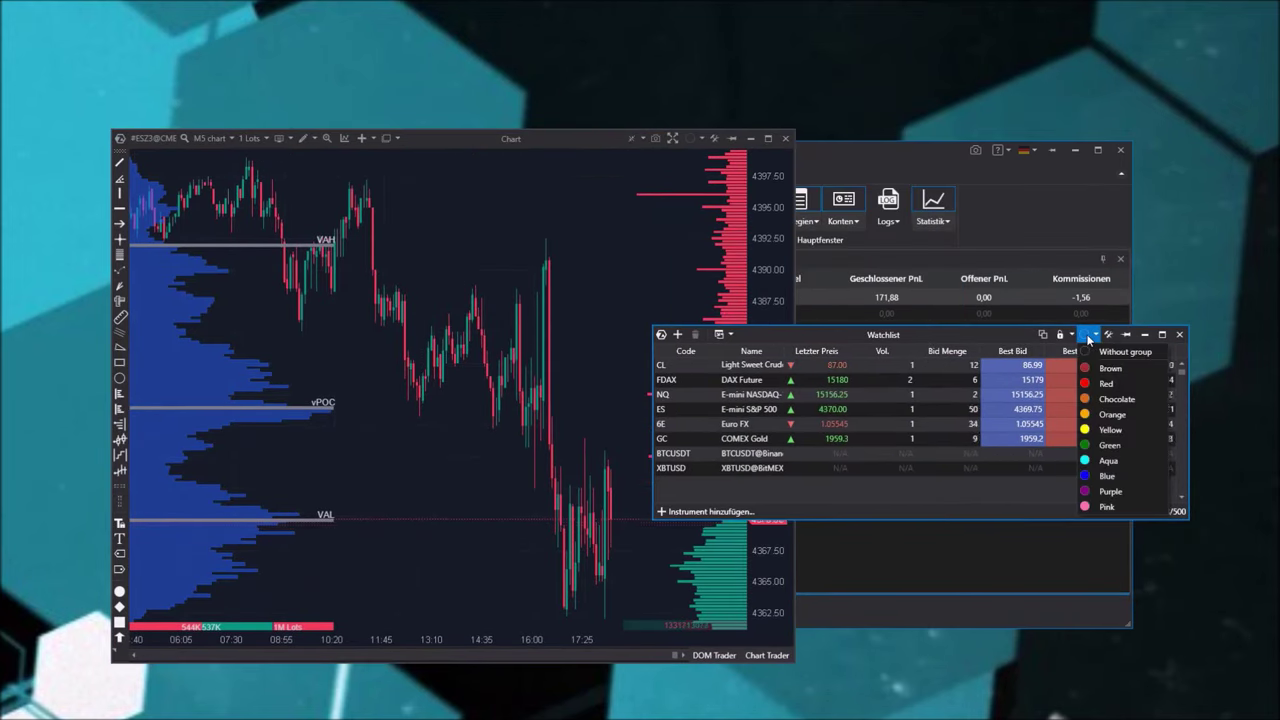
pyautogui.click(1100, 386)
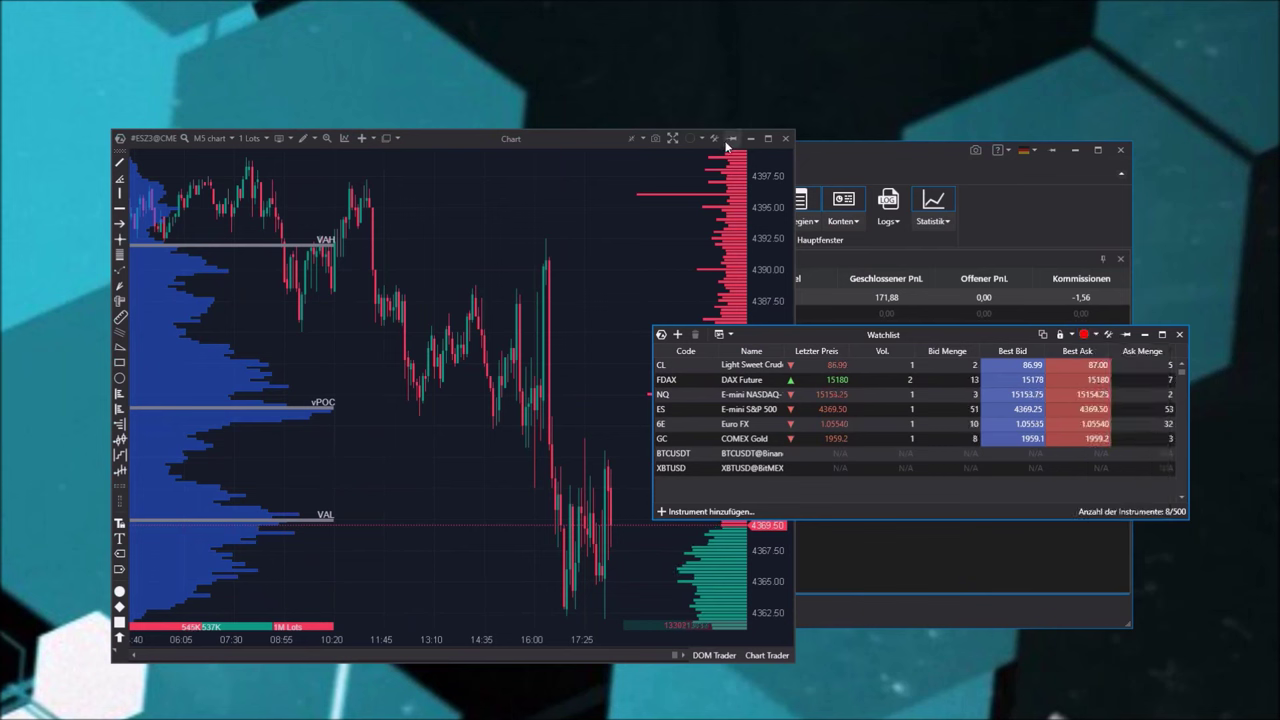
pyautogui.click(691, 138)
pyautogui.click(712, 187)
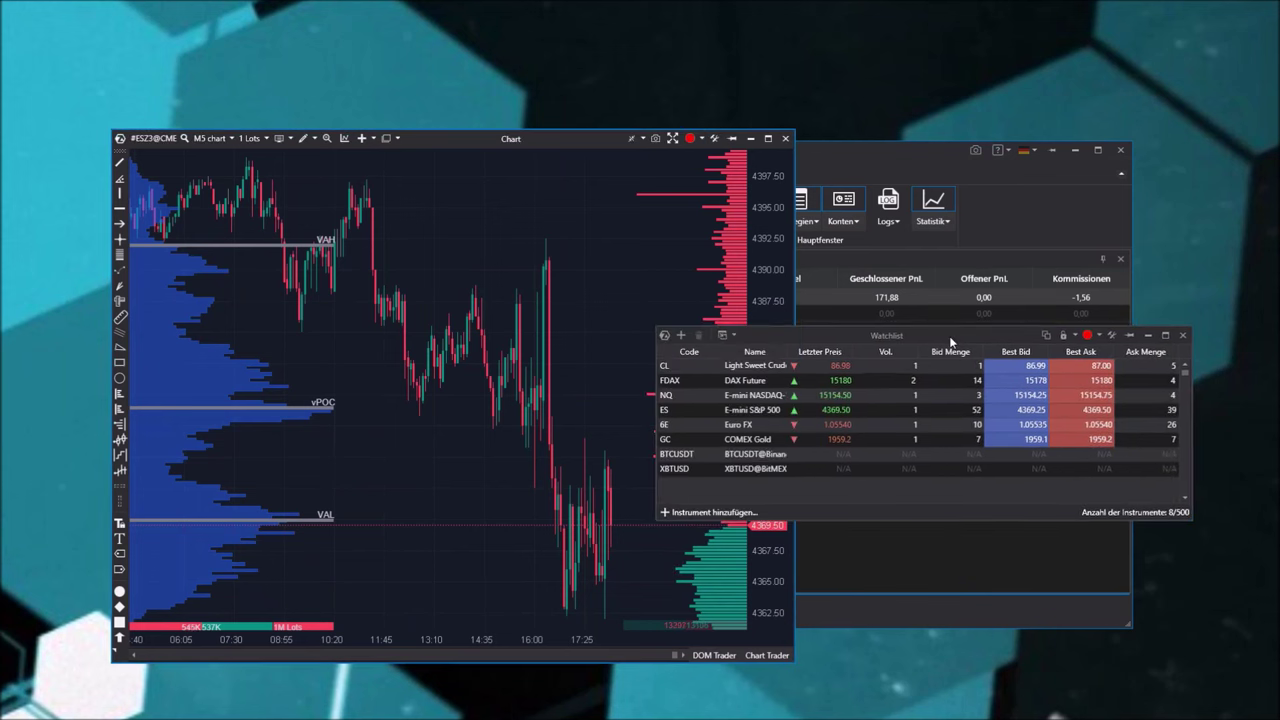
# Switch the linked chart through several watchlist instruments, including NQ, ES, 6E and CL, and finish on FDAX
pyautogui.click(765, 387)
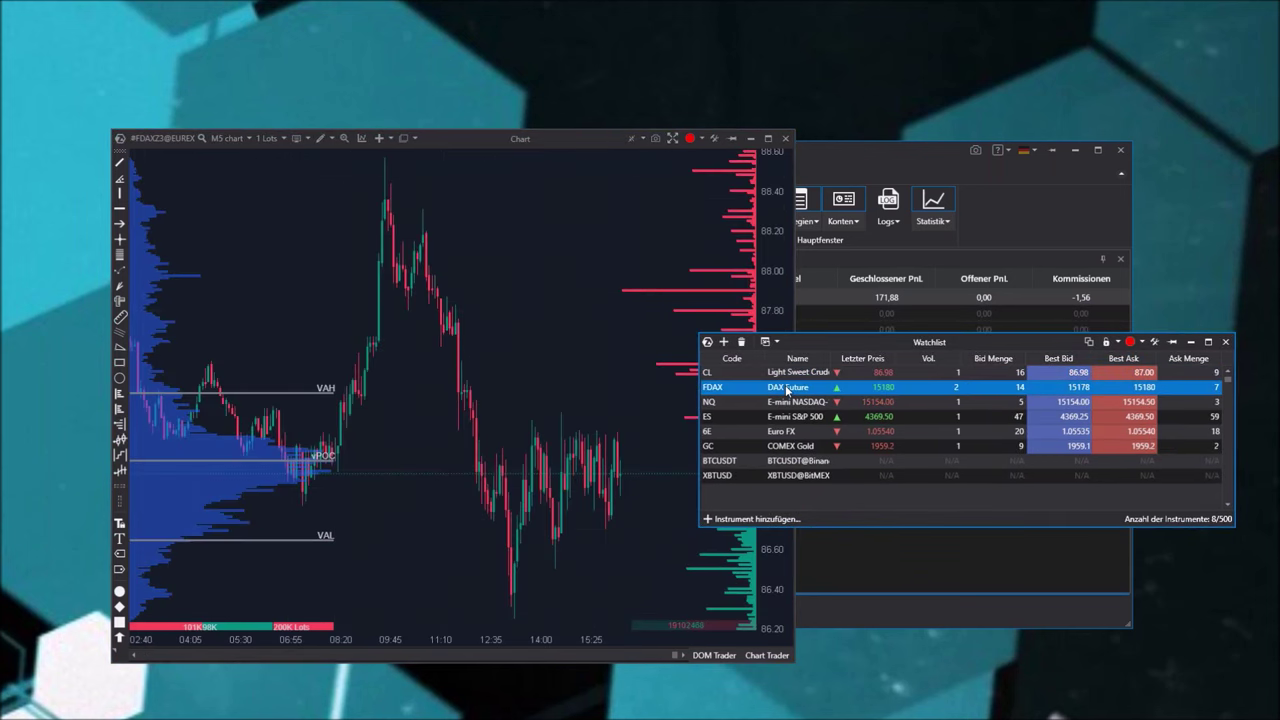
pyautogui.click(770, 401)
pyautogui.click(785, 416)
pyautogui.click(779, 431)
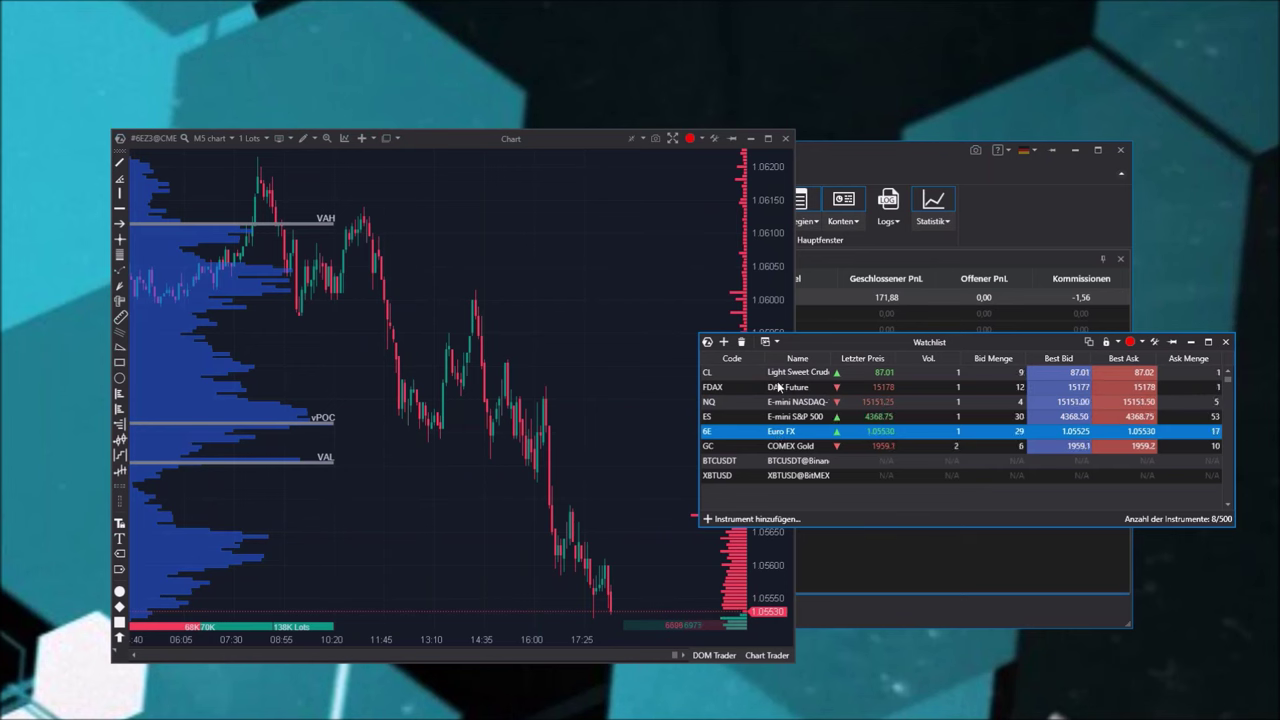
pyautogui.click(779, 387)
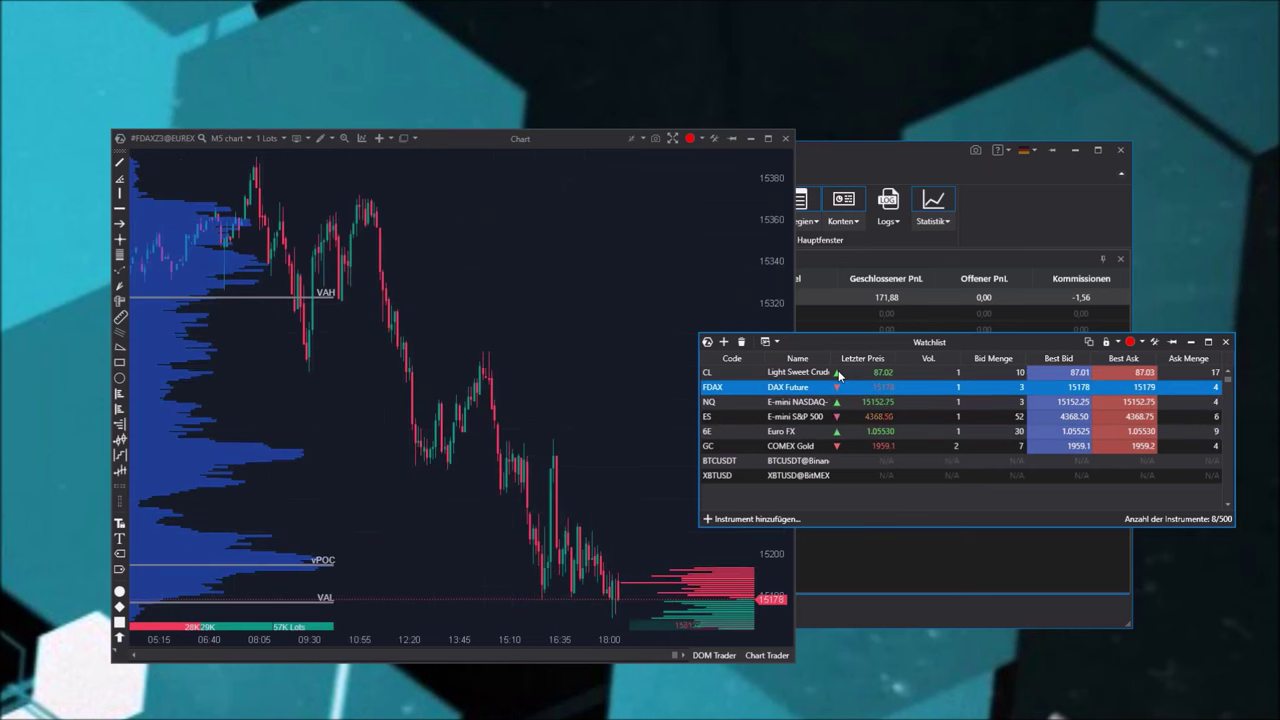
pyautogui.click(838, 374)
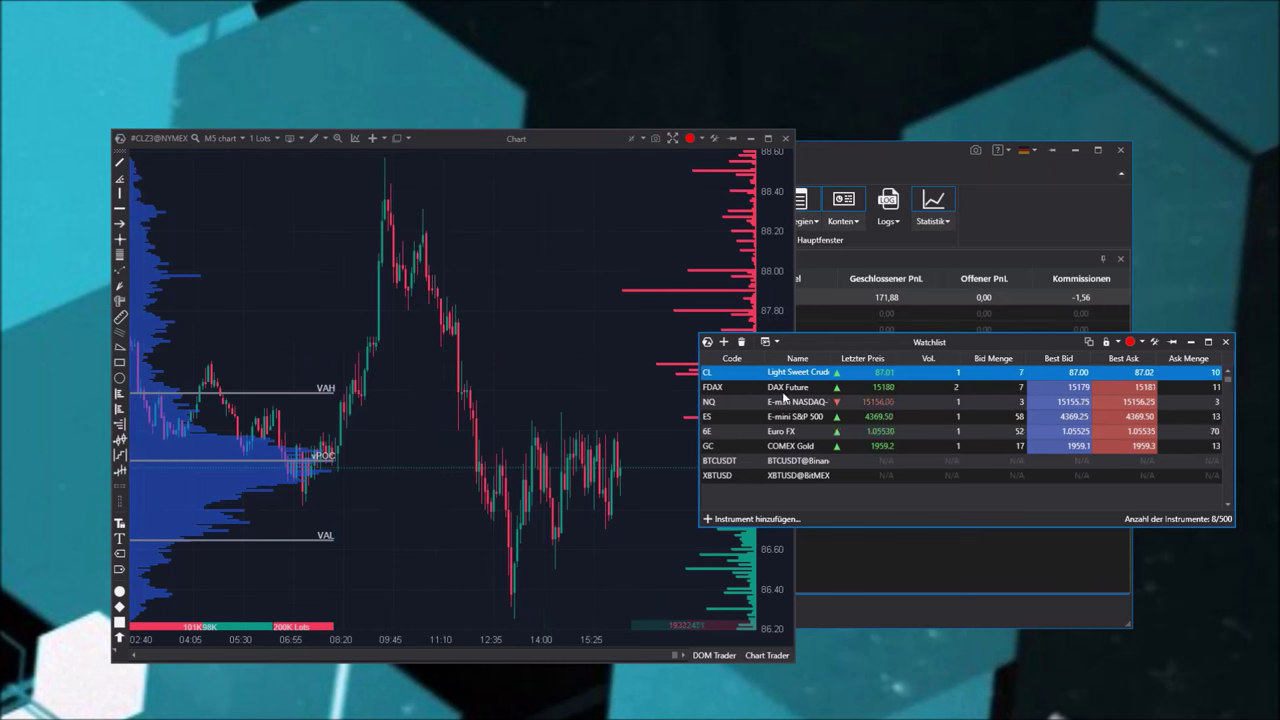
pyautogui.click(787, 389)
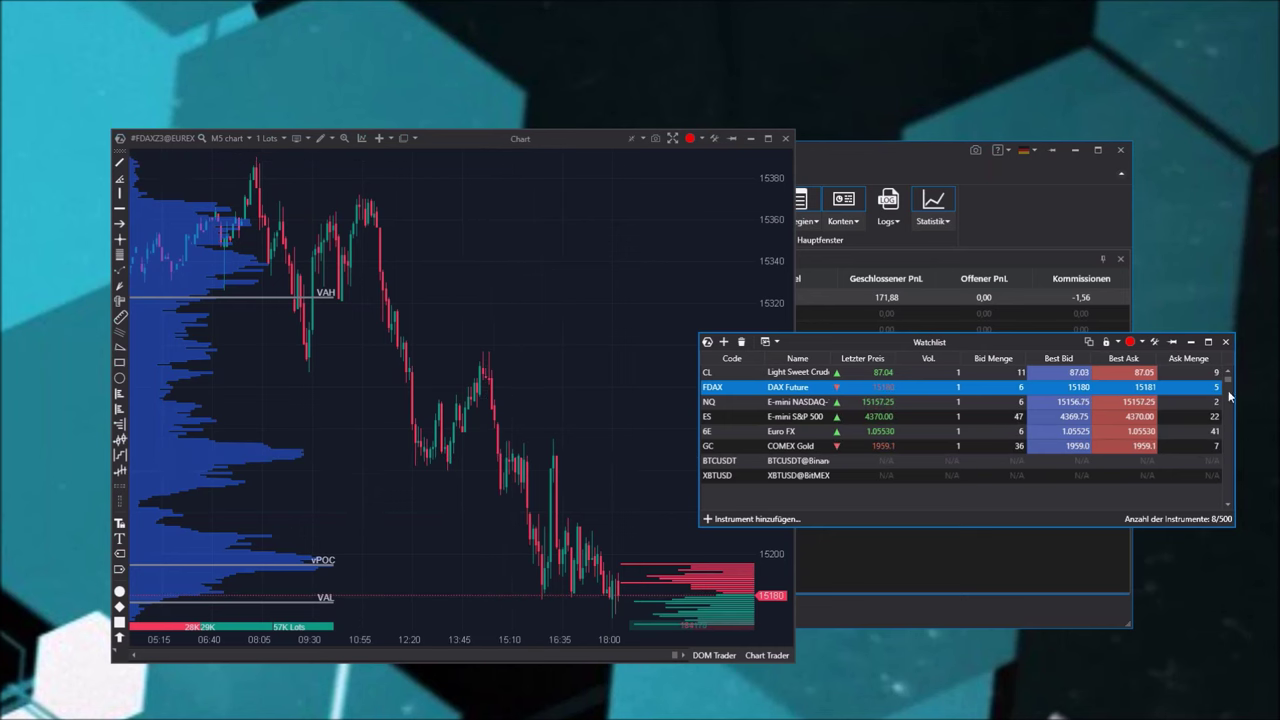
# Bring the main window in front of the chart, reposition it, and close the watchlist and the chart
pyautogui.moveTo(844, 148); pyautogui.dragTo(867, 279)
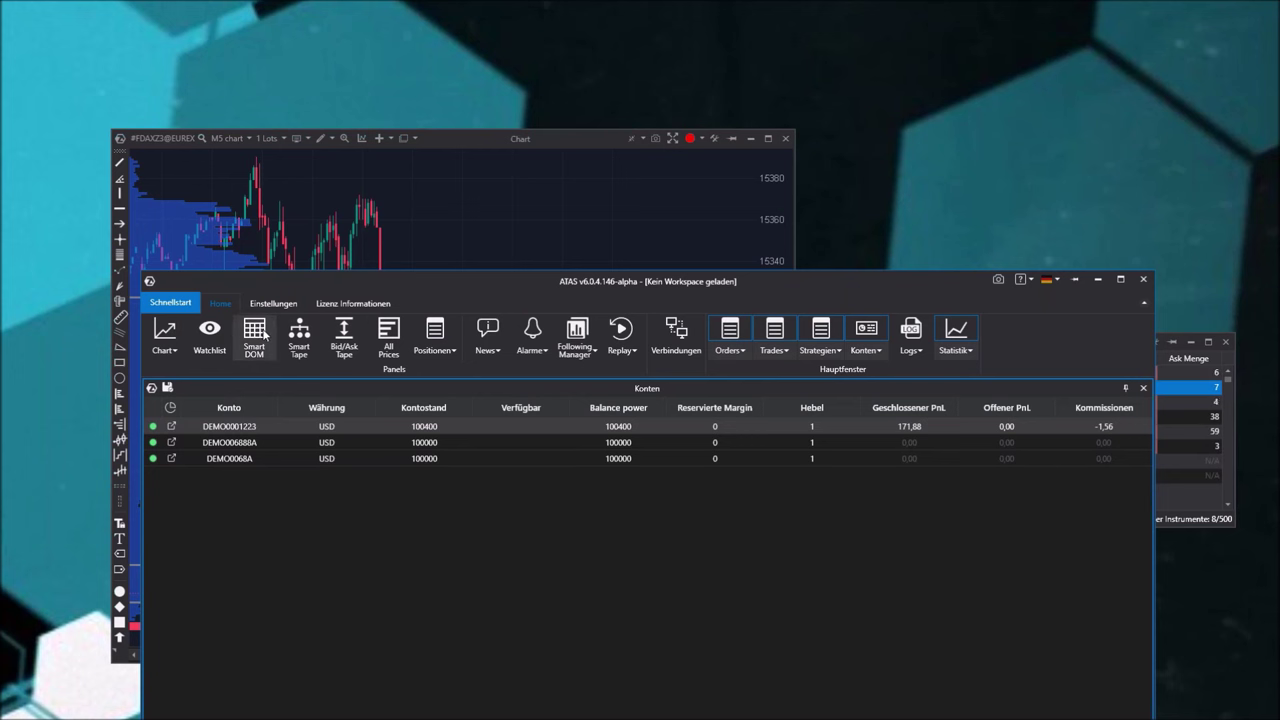
pyautogui.moveTo(672, 285); pyautogui.dragTo(630, 191)
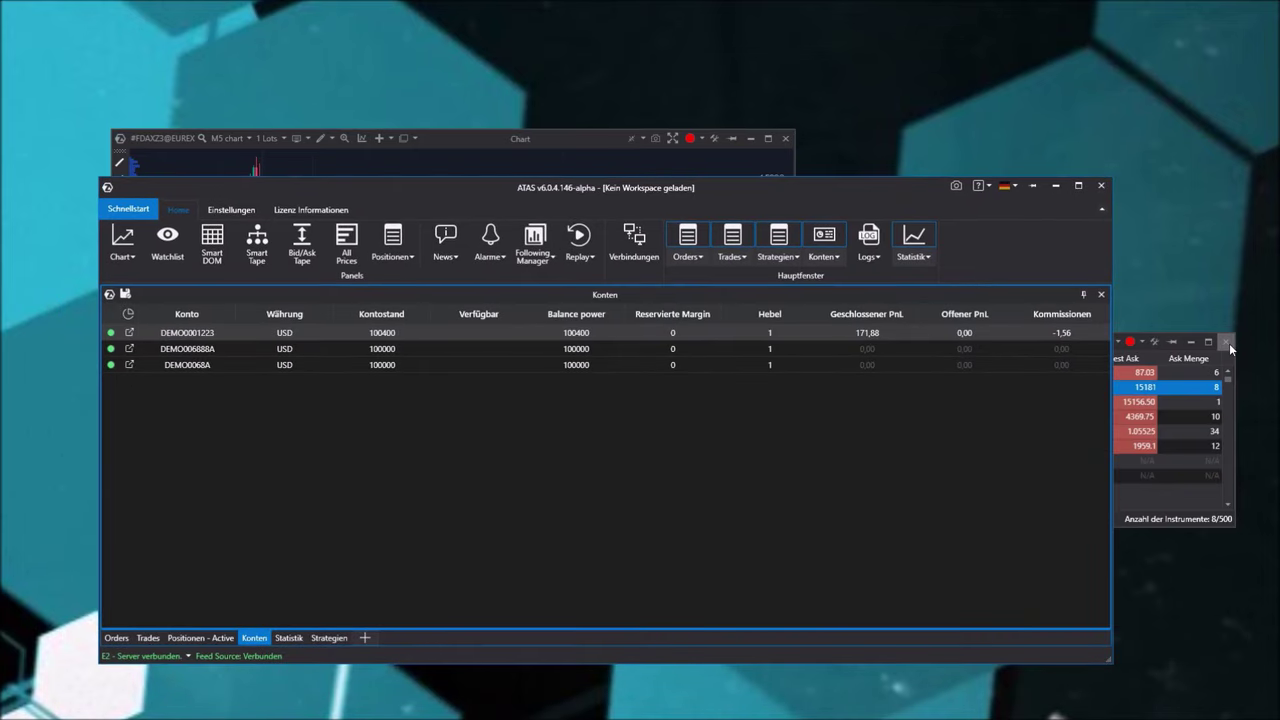
pyautogui.click(1227, 342)
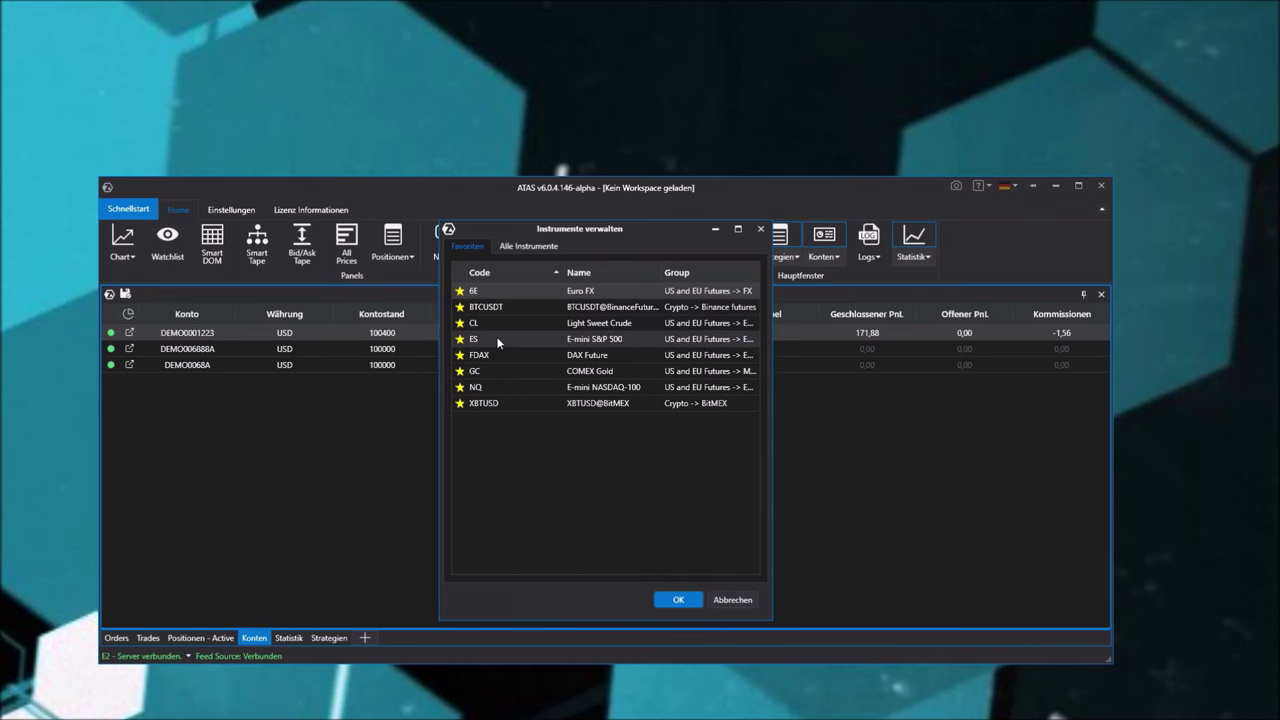
# Open a Smart DOM for ES (E-mini S&P 500), move it higher and stretch its window to show more price levels
pyautogui.press('Escape')
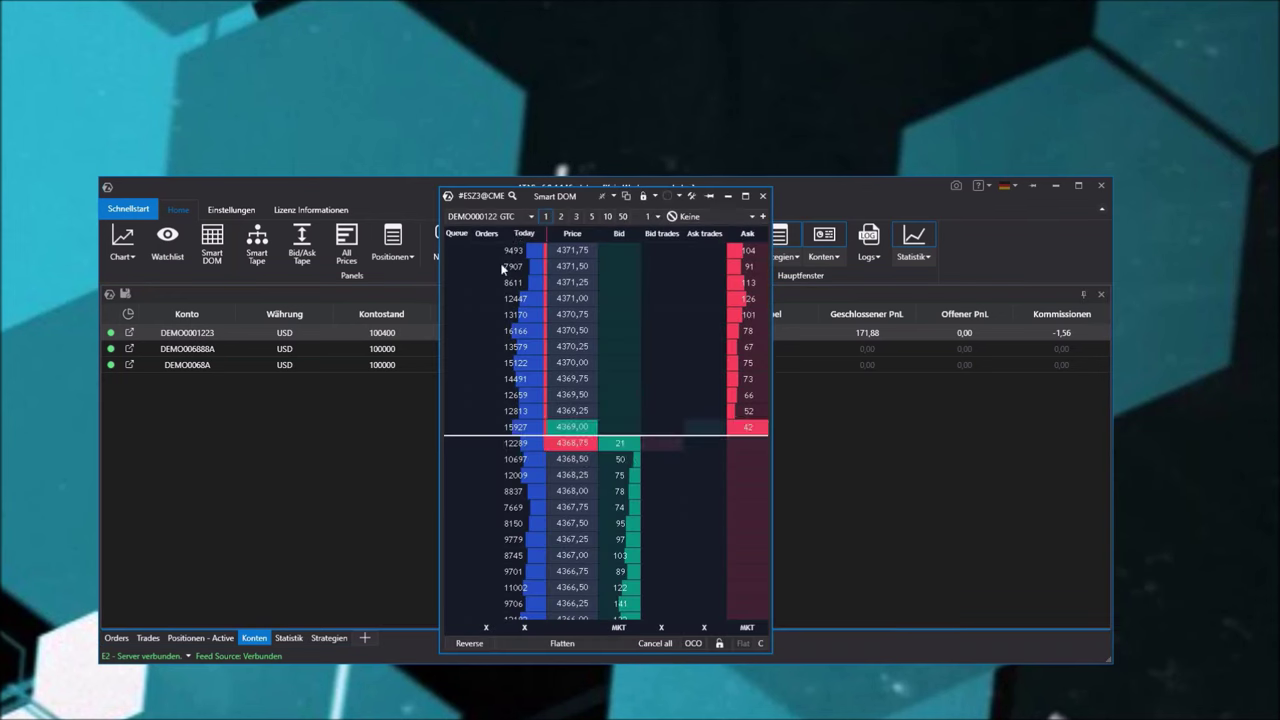
pyautogui.moveTo(600, 194); pyautogui.dragTo(623, 71)
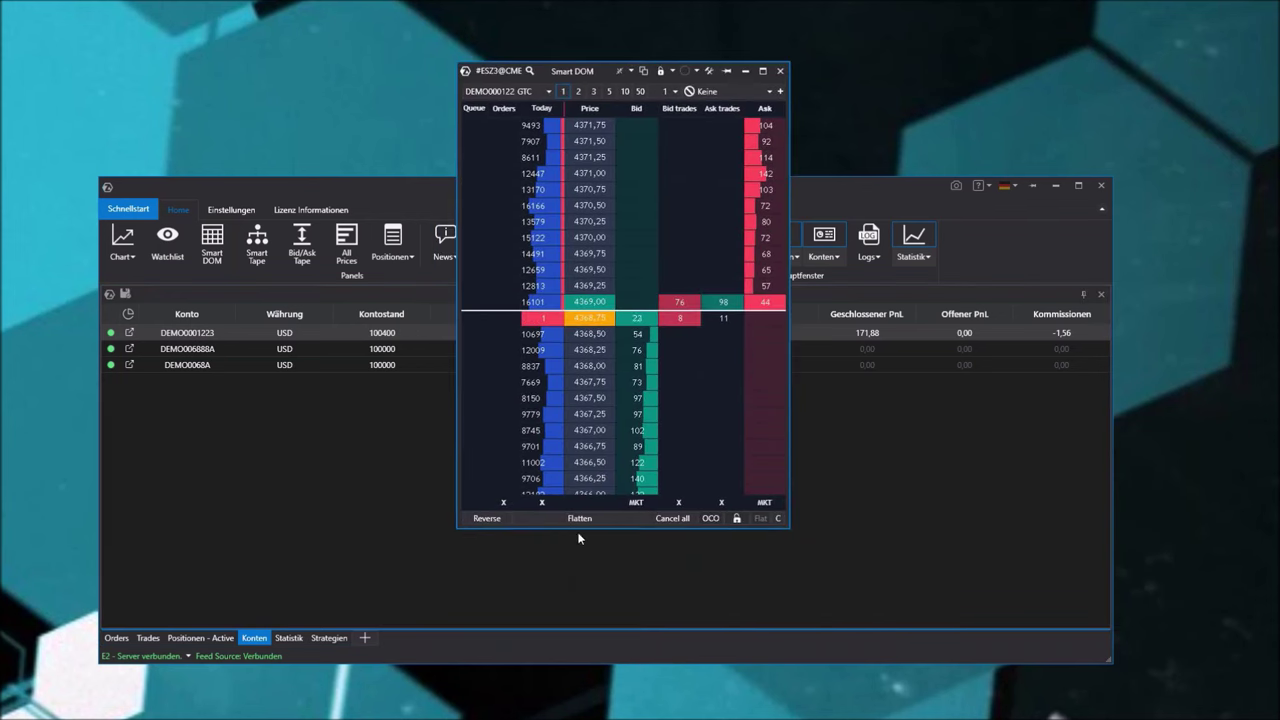
pyautogui.moveTo(575, 528); pyautogui.dragTo(557, 690)
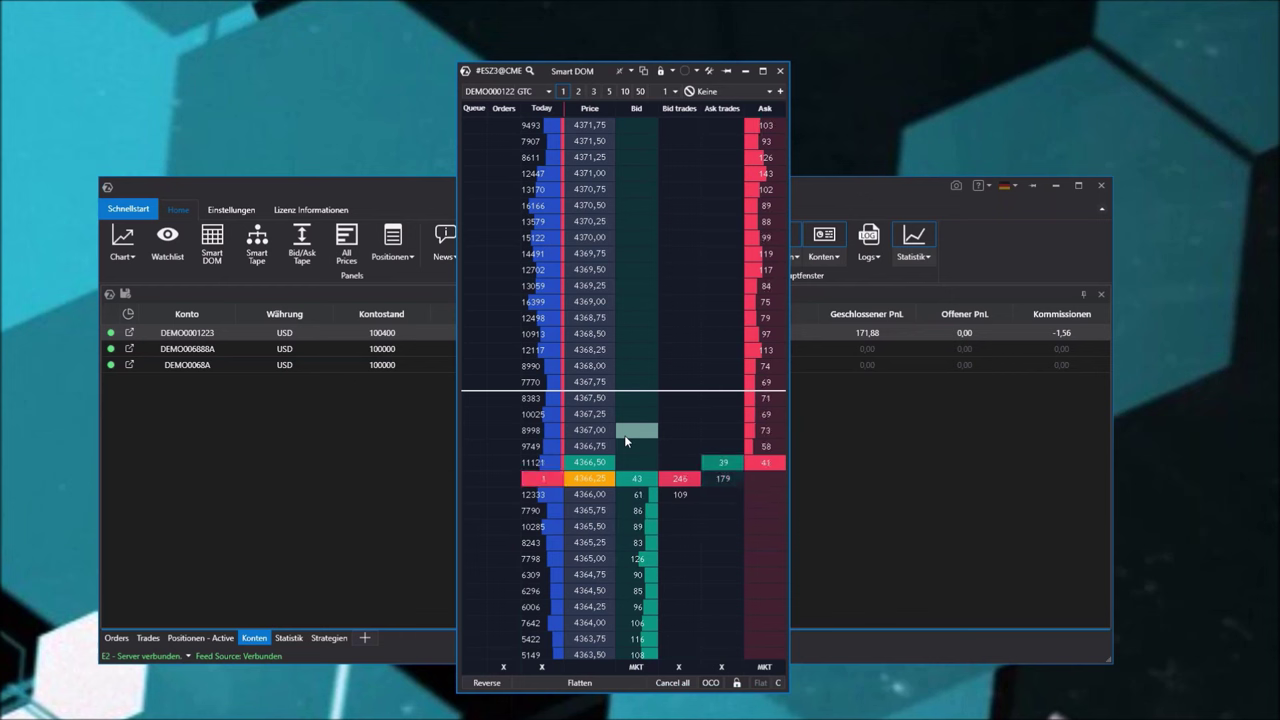
# Review the available and selected columns in the Smart DOM settings, close them and reposition the Smart DOM window
pyautogui.rightClick(706, 338)
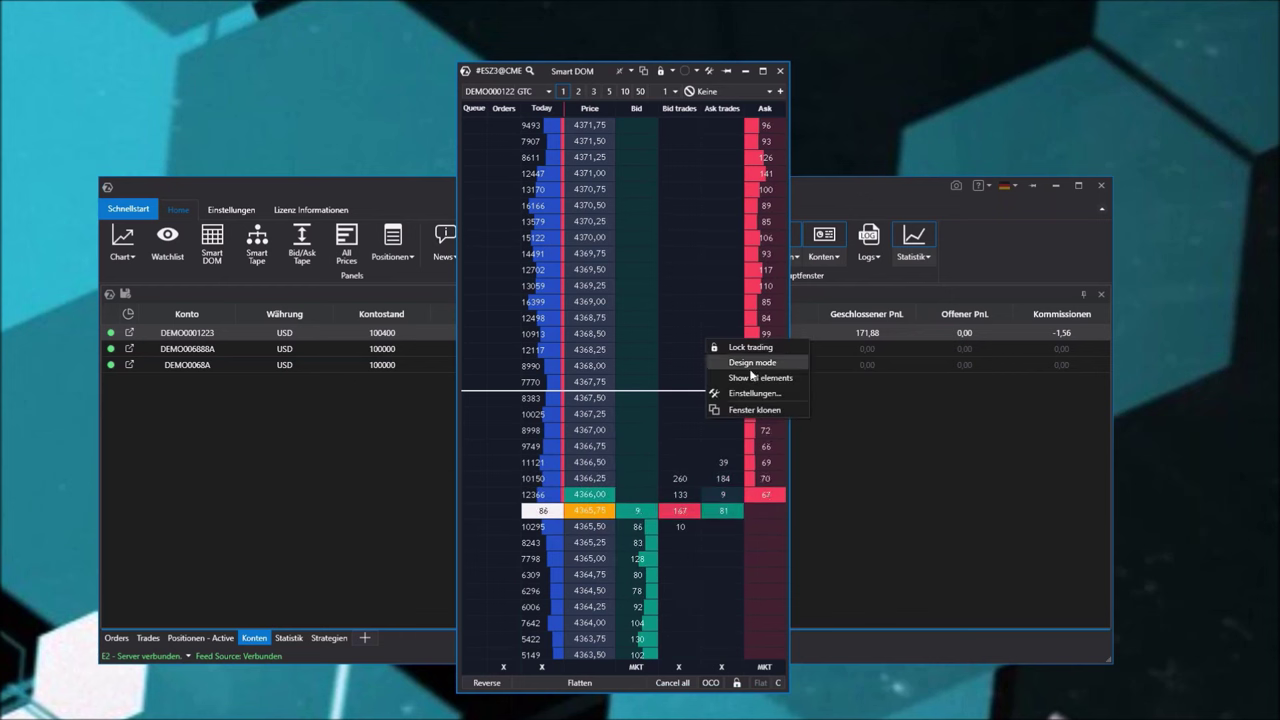
pyautogui.click(752, 399)
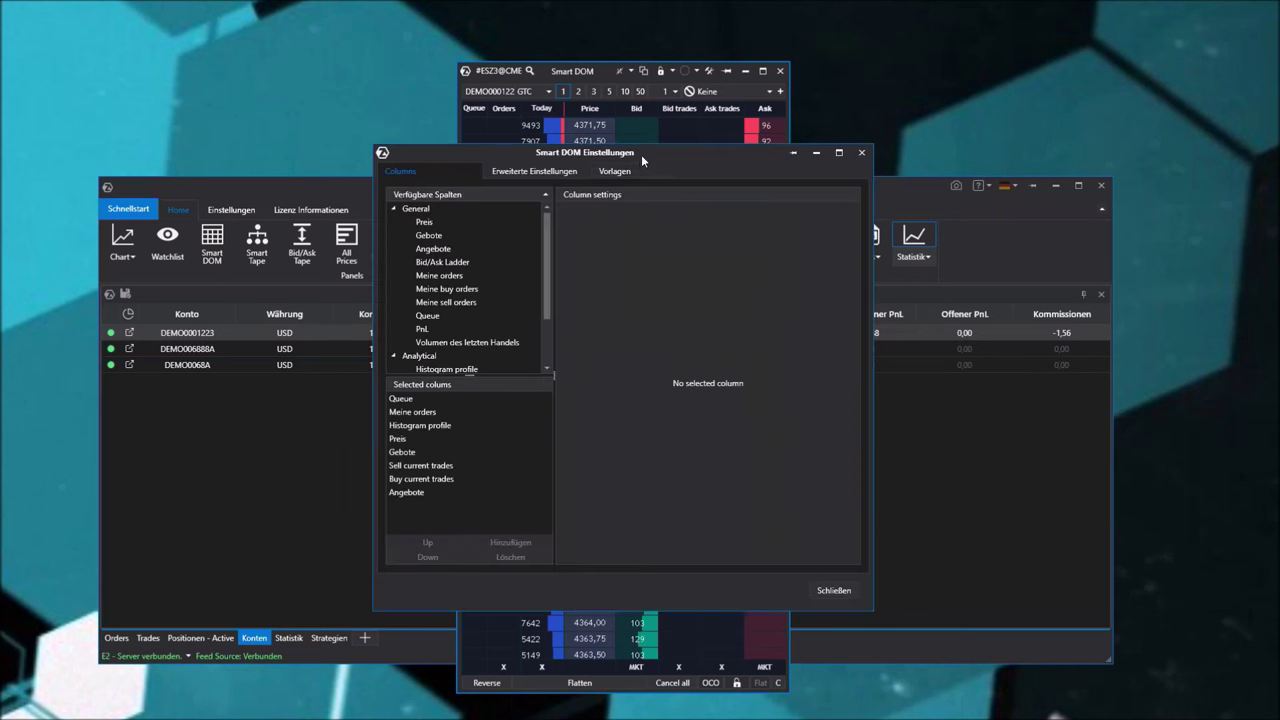
pyautogui.moveTo(641, 154); pyautogui.dragTo(996, 220)
pyautogui.scroll(-2, 836, 332)
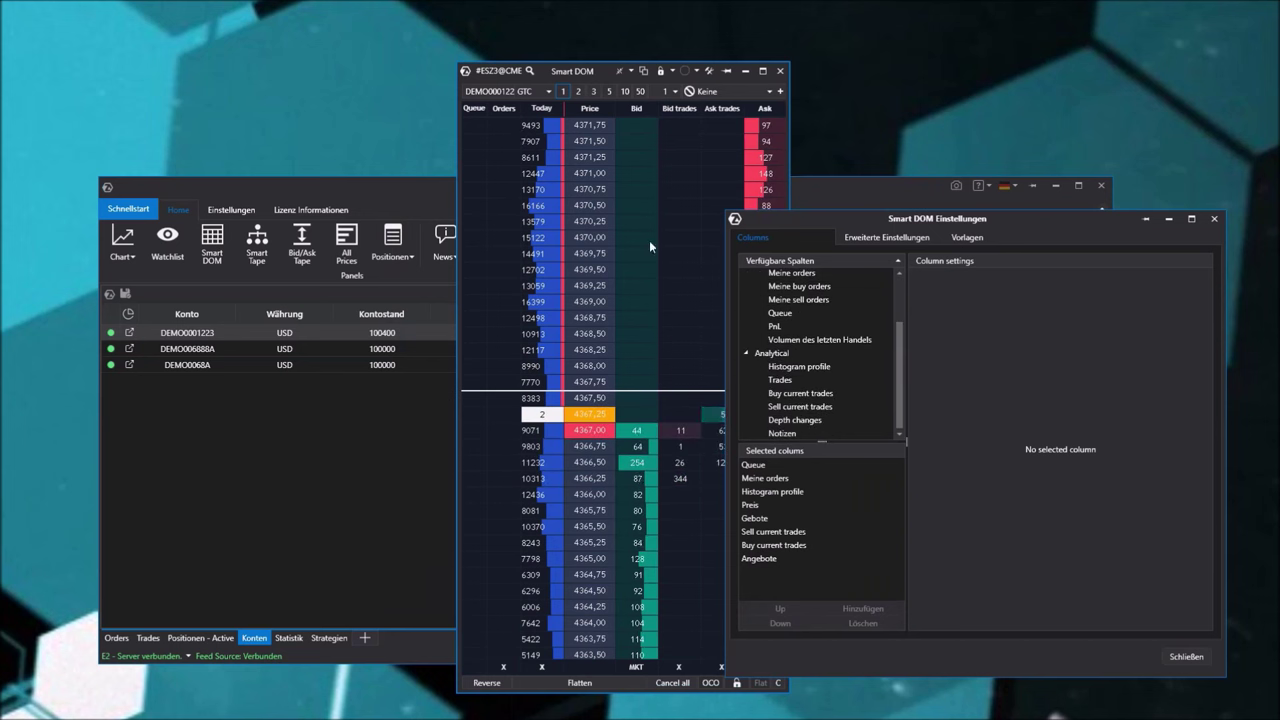
pyautogui.click(1186, 657)
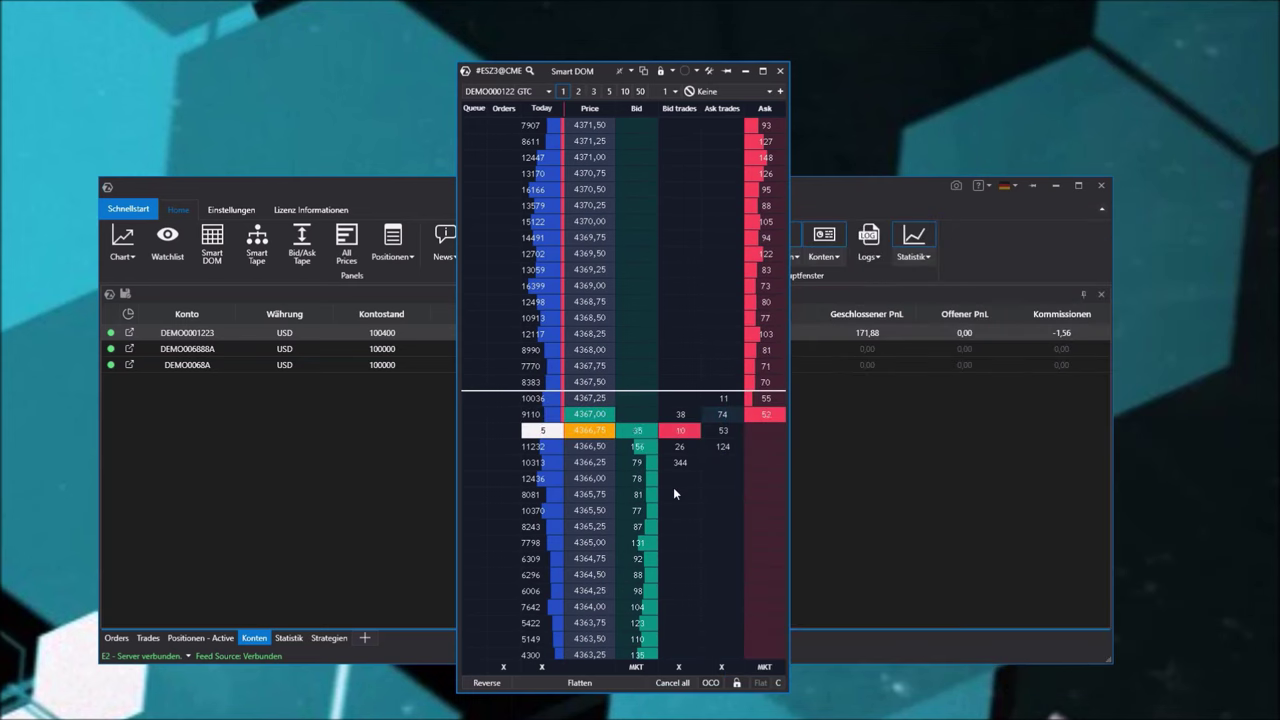
pyautogui.moveTo(548, 68); pyautogui.dragTo(380, 55)
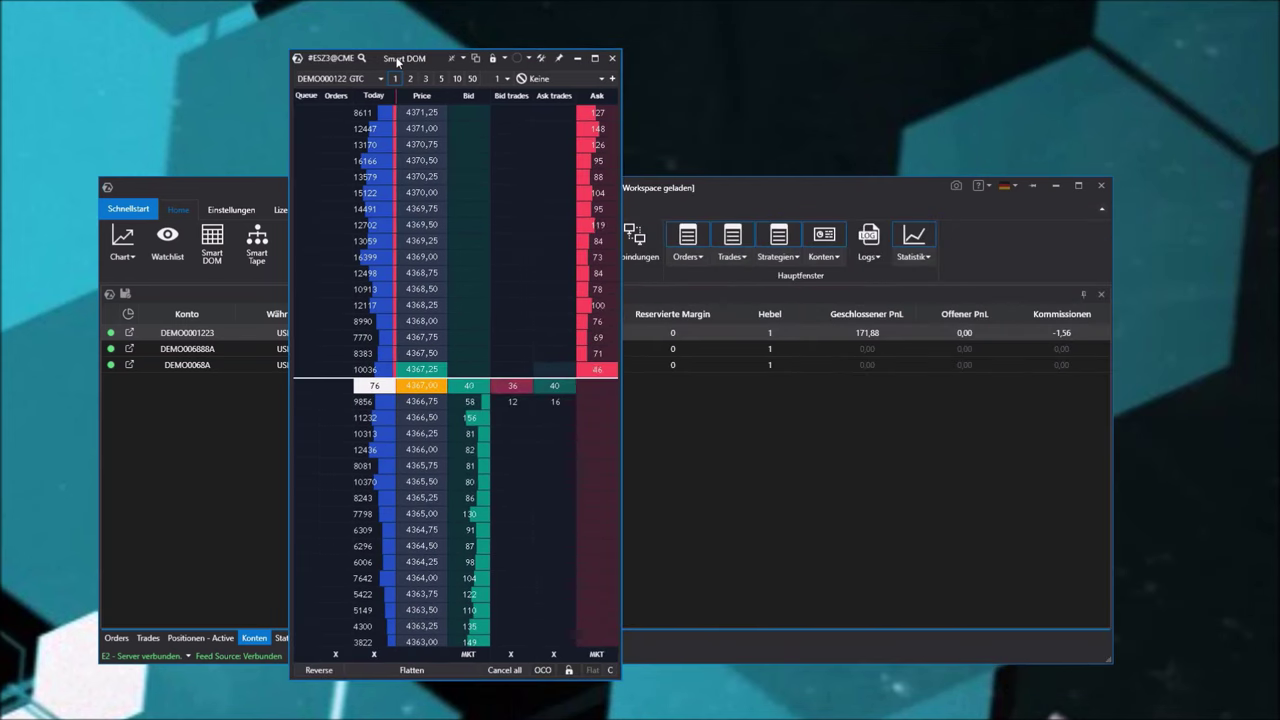
# Clone the ES Smart DOM window, place the copy beside the original, and switch the copy to the NQ instrument
pyautogui.rightClick(507, 303)
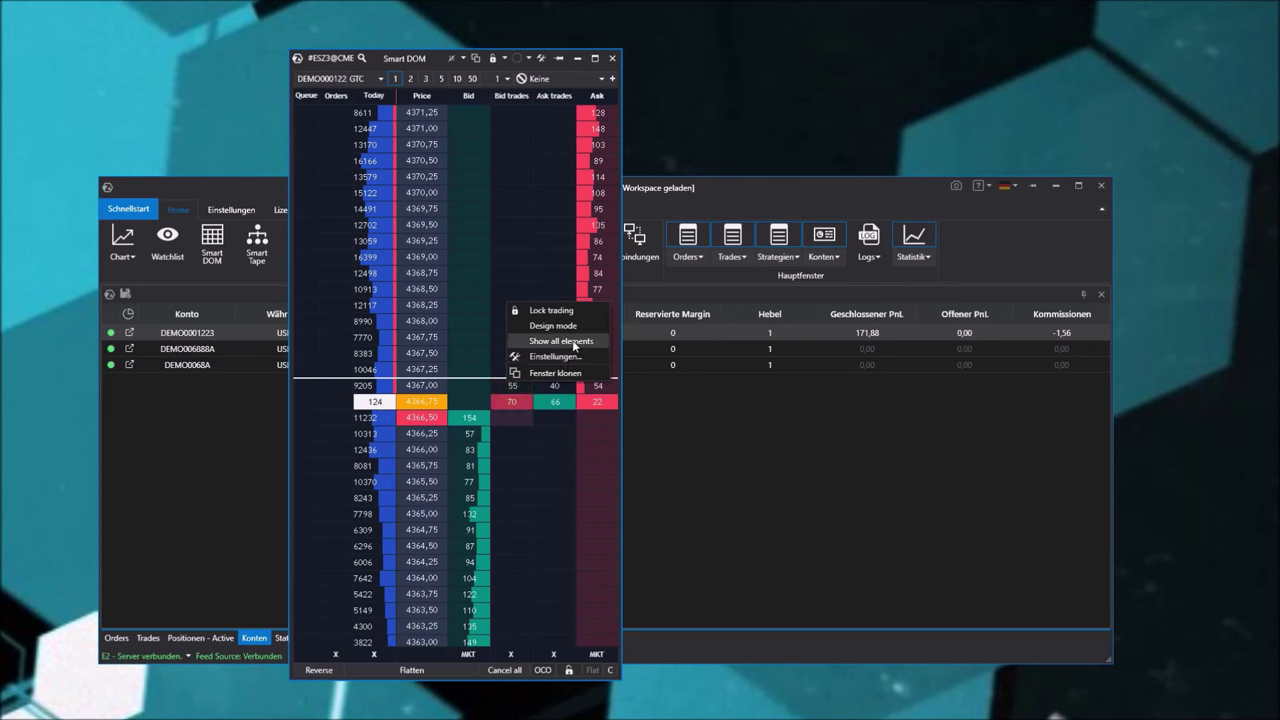
pyautogui.click(767, 155)
pyautogui.click(475, 58)
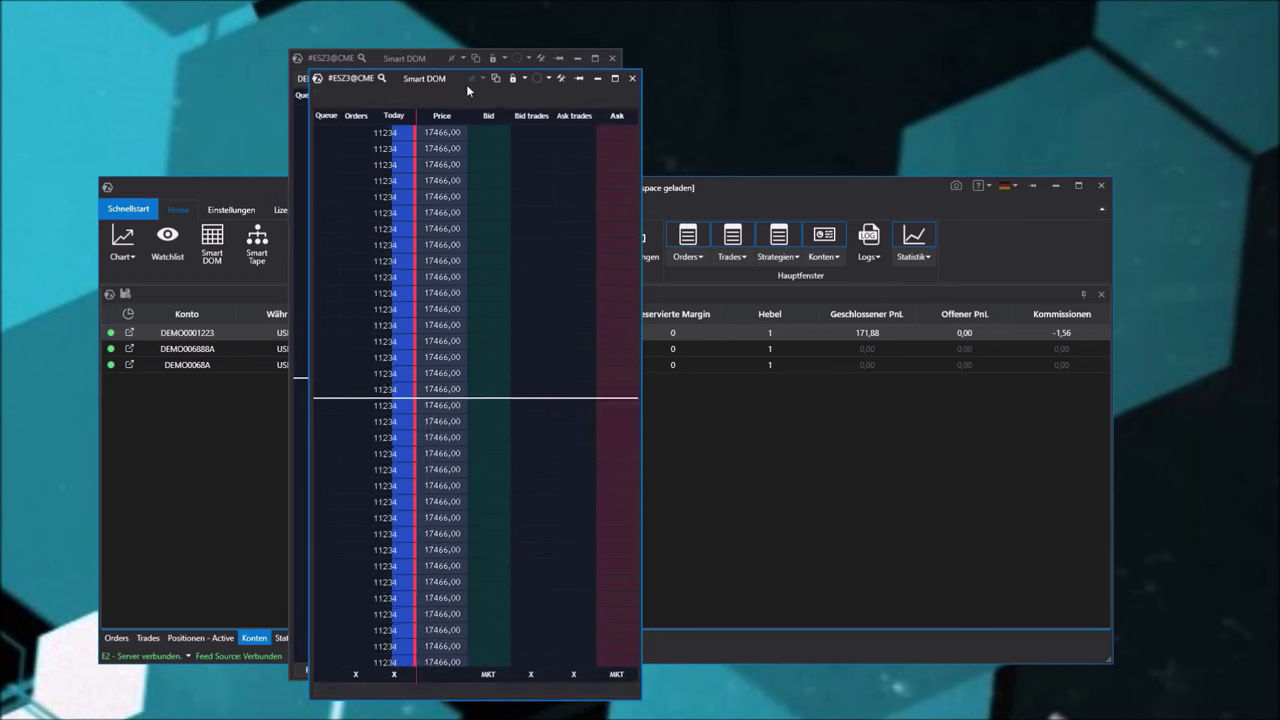
pyautogui.moveTo(432, 61)
pyautogui.mouseDown()
pyautogui.moveTo(808, 126)
pyautogui.moveTo(778, 67)
pyautogui.mouseUp()
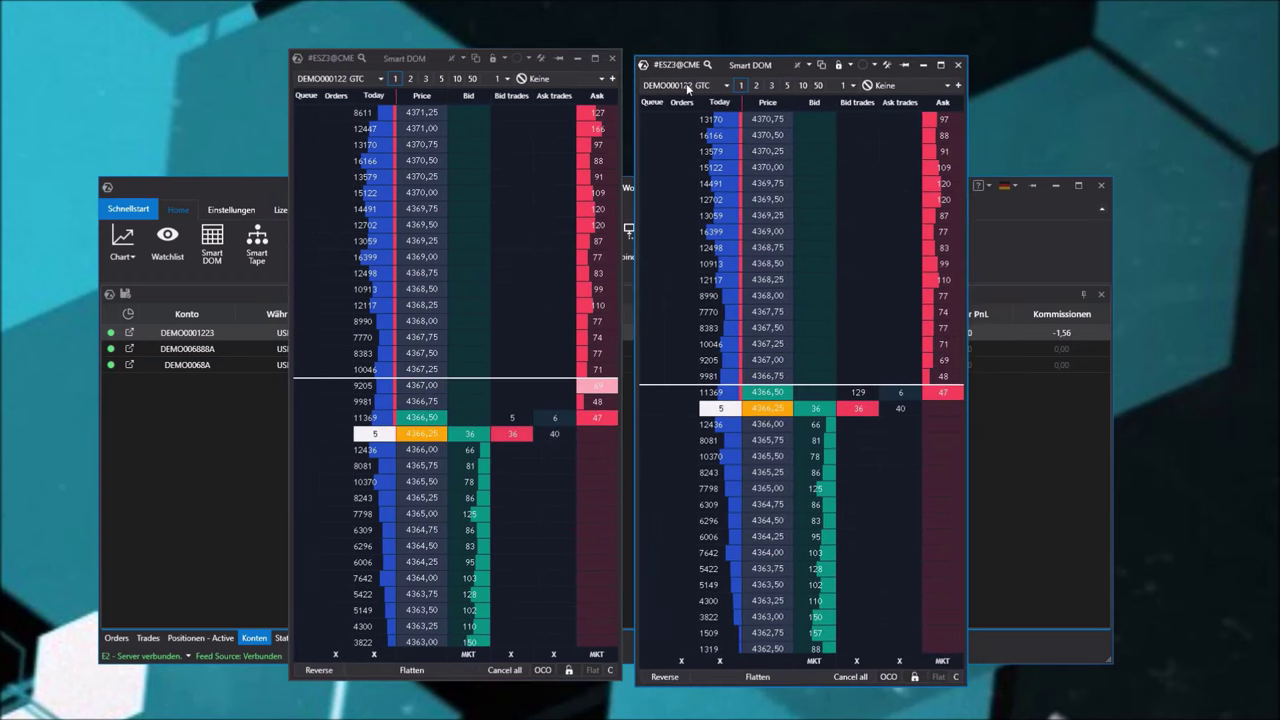
pyautogui.click(688, 65)
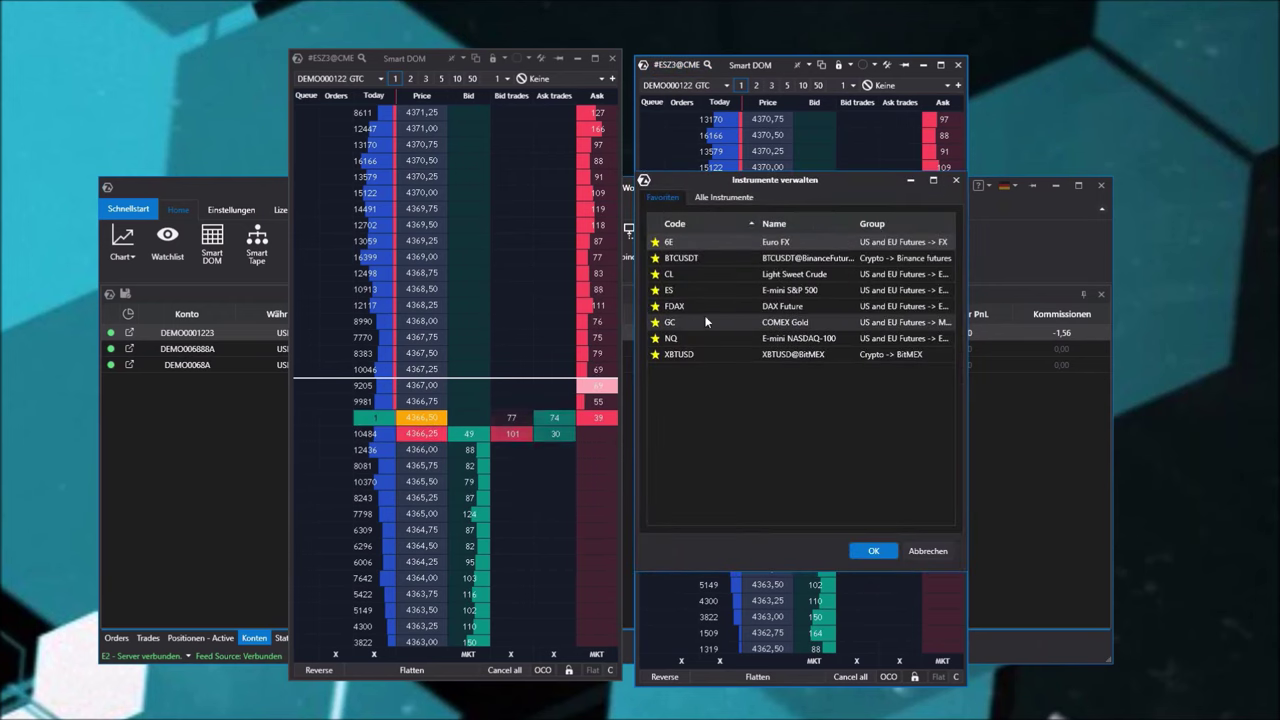
pyautogui.doubleClick(697, 340)
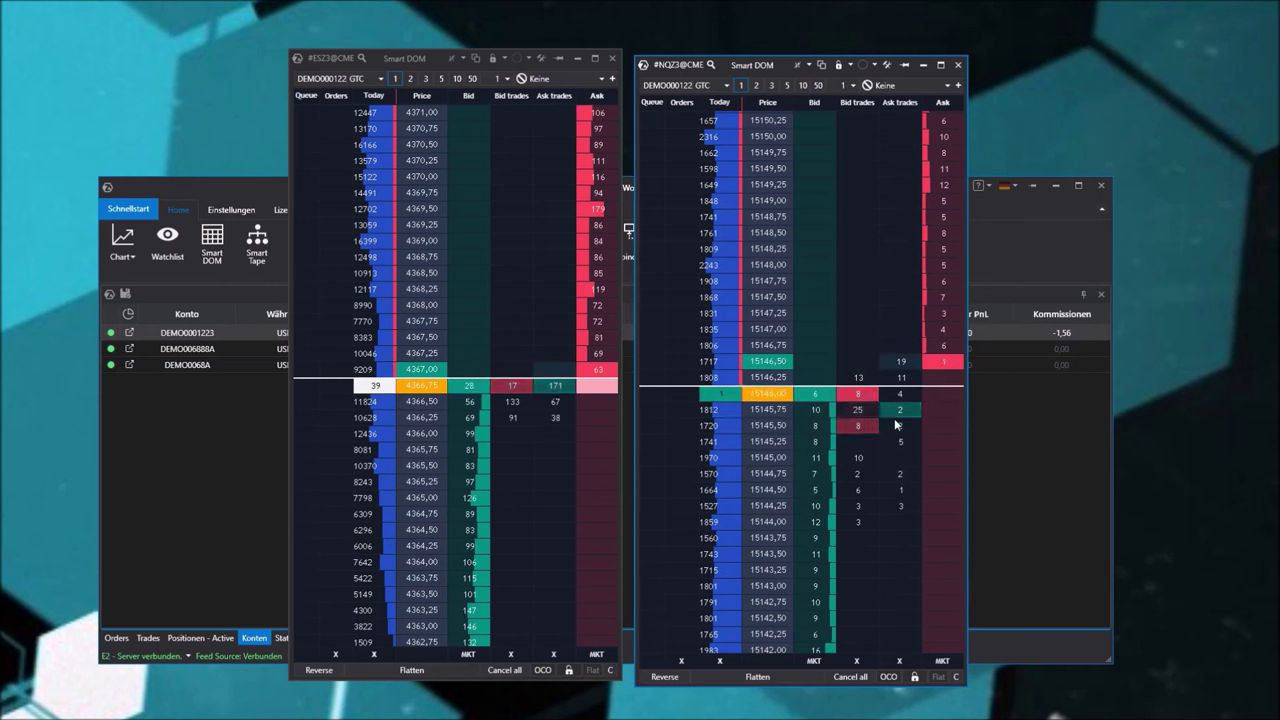
# Turn off automatic price scaling in the NQ Smart DOM and apply a manual scale of 4
pyautogui.click(808, 64)
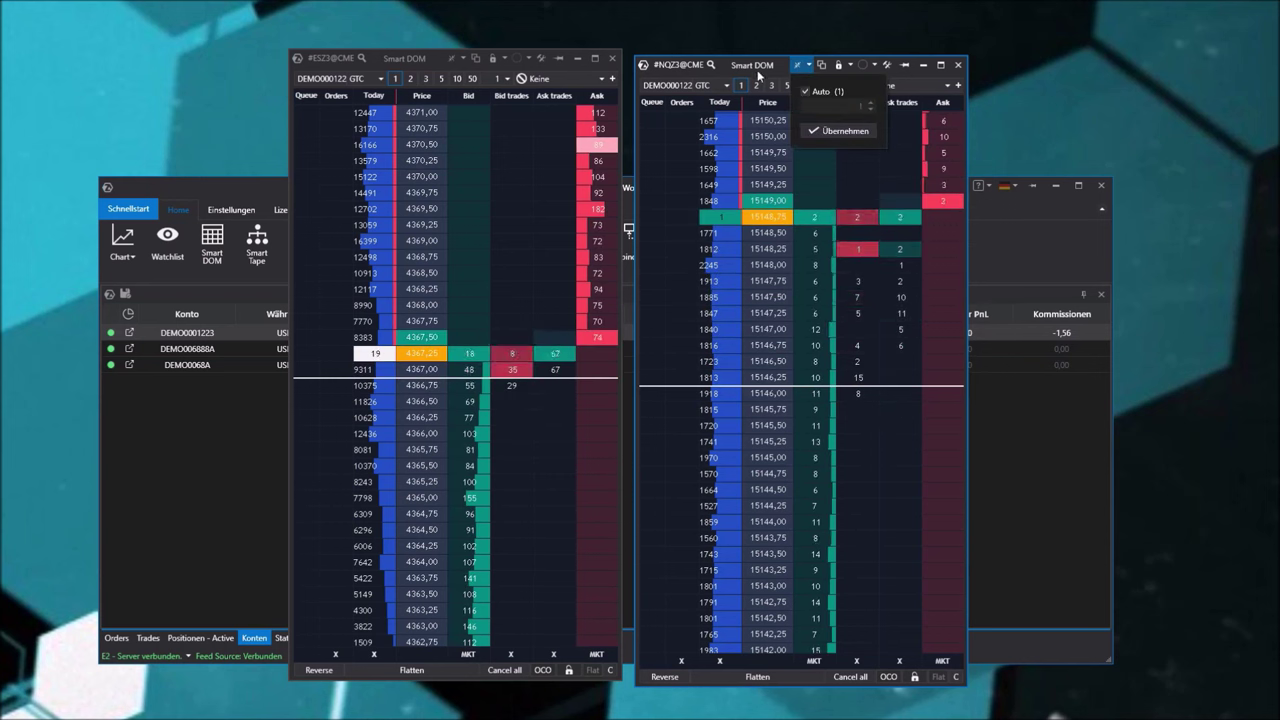
pyautogui.click(813, 92)
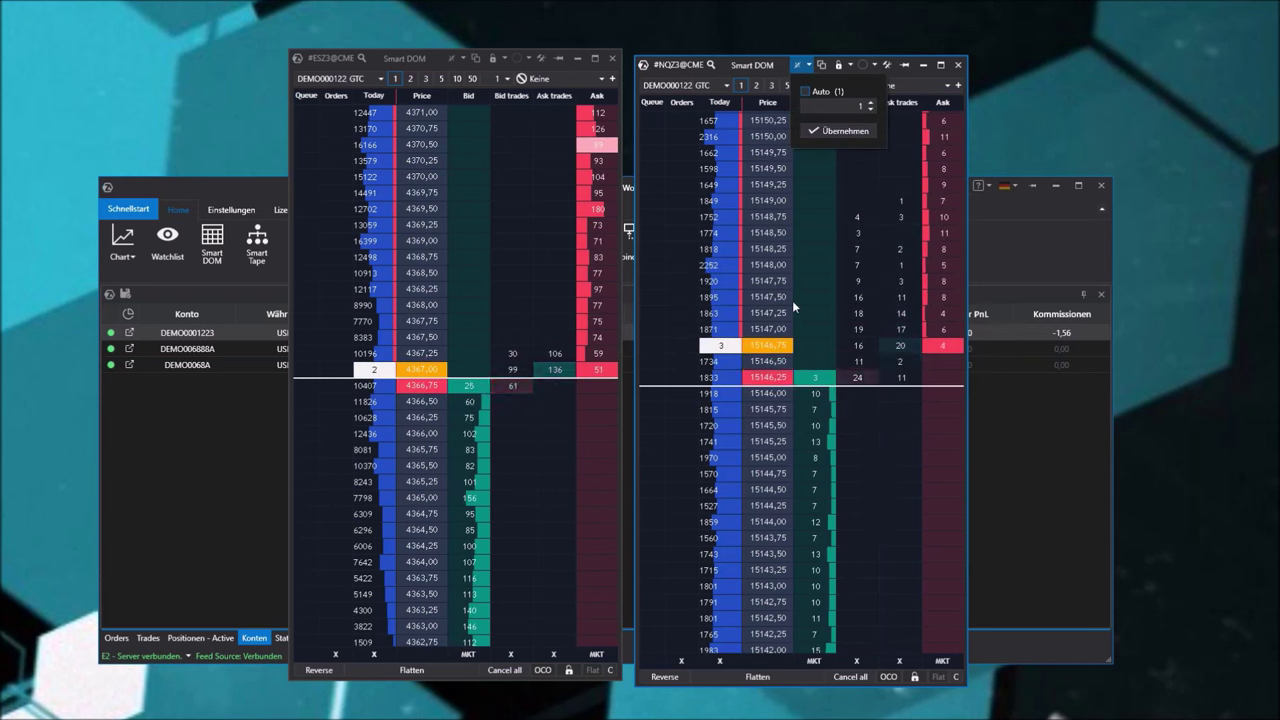
pyautogui.click(871, 104)
pyautogui.click(871, 104)
pyautogui.click(871, 104)
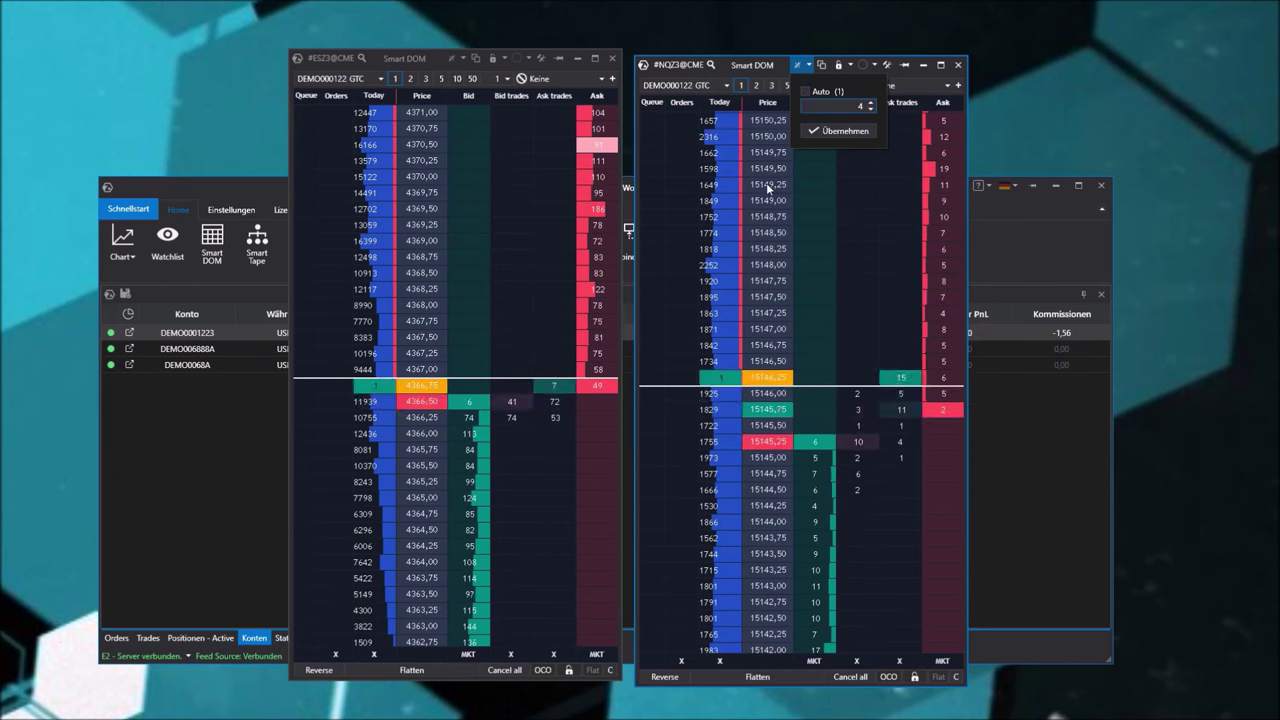
pyautogui.click(847, 132)
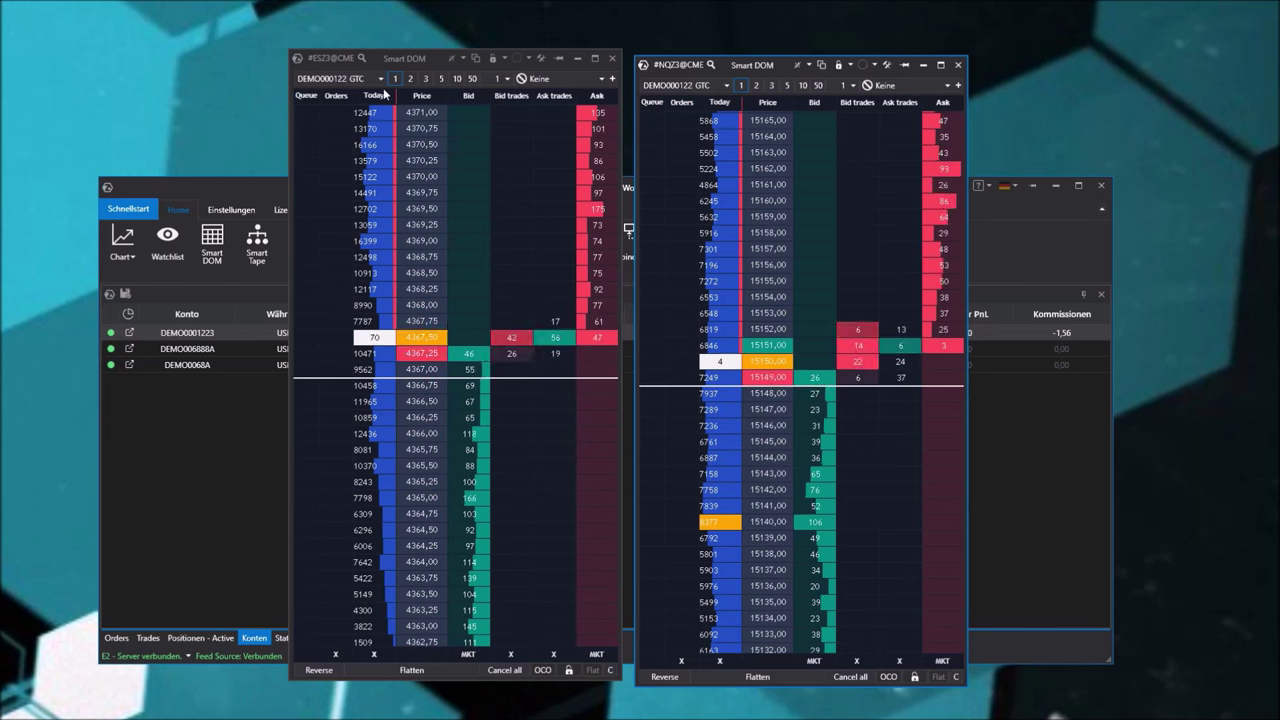
# Turn off automatic price scaling in the ES Smart DOM and apply a manual scale of 4
pyautogui.click(452, 58)
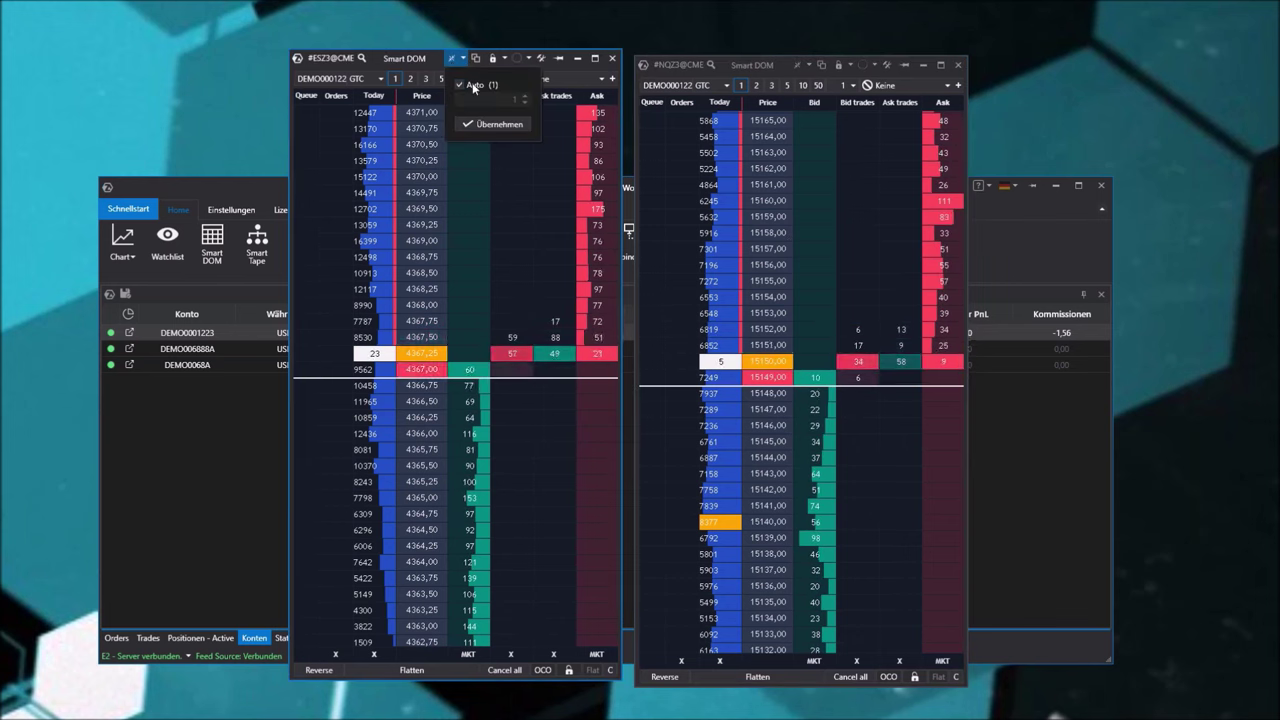
pyautogui.click(524, 97)
pyautogui.click(524, 97)
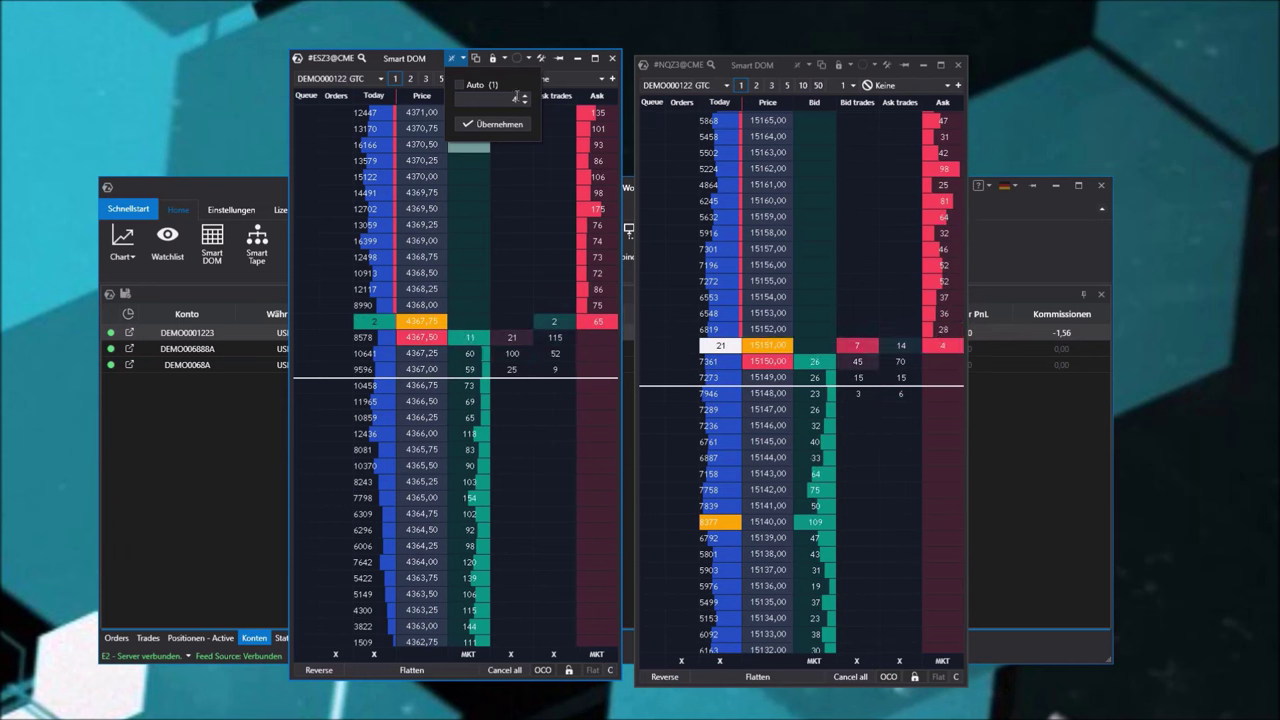
pyautogui.click(497, 124)
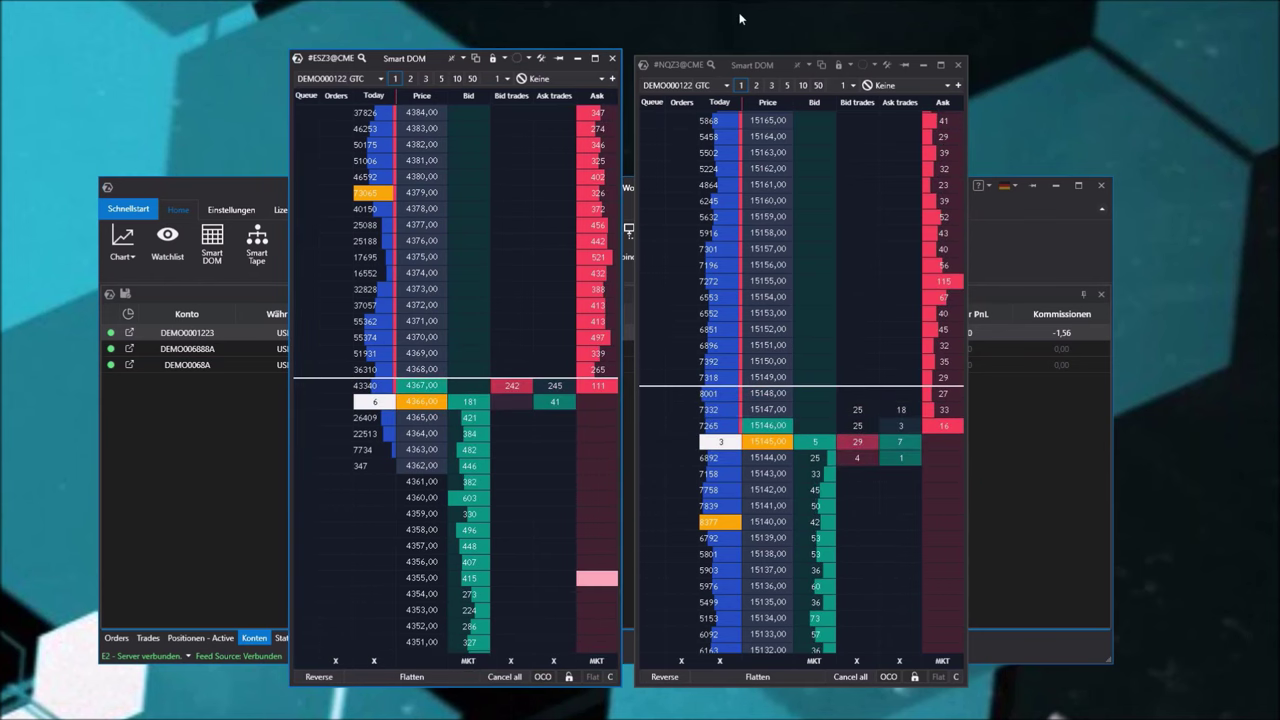
# Align the NQ Smart DOM with the ES one, move it away, and dock it beside ES in a shared window
pyautogui.moveTo(744, 67); pyautogui.dragTo(745, 61)
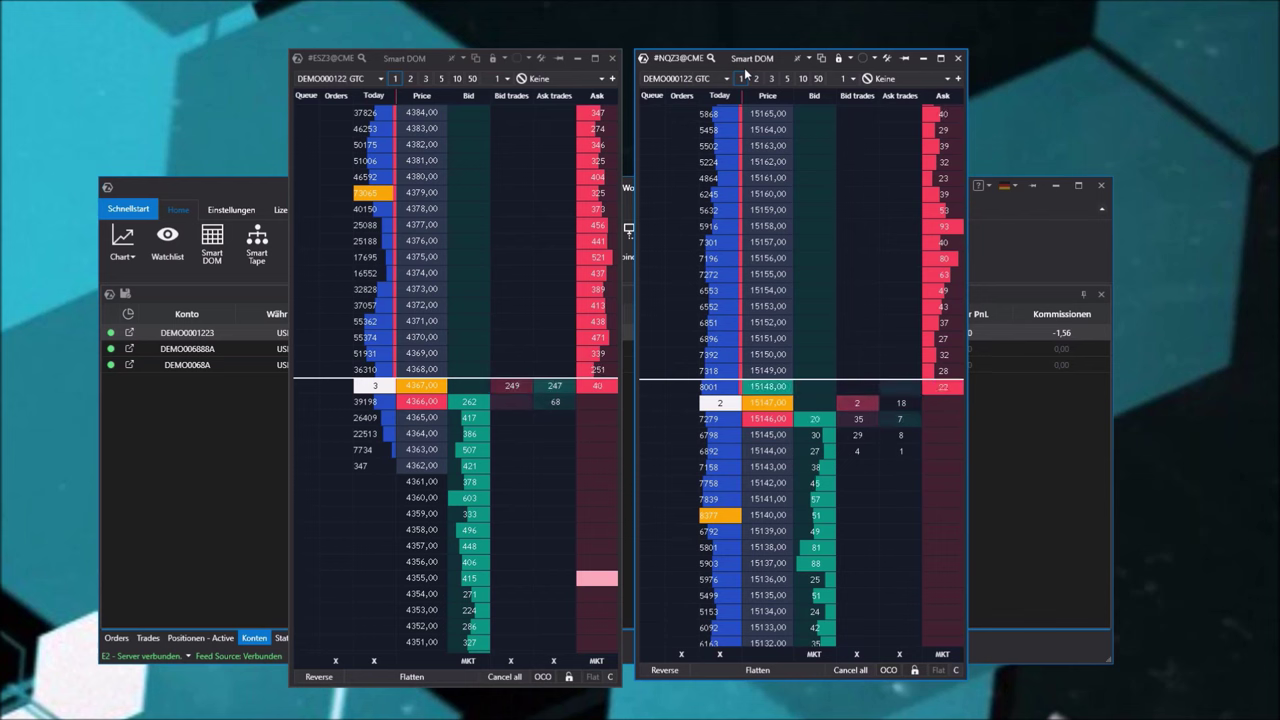
pyautogui.moveTo(771, 61); pyautogui.dragTo(912, 82)
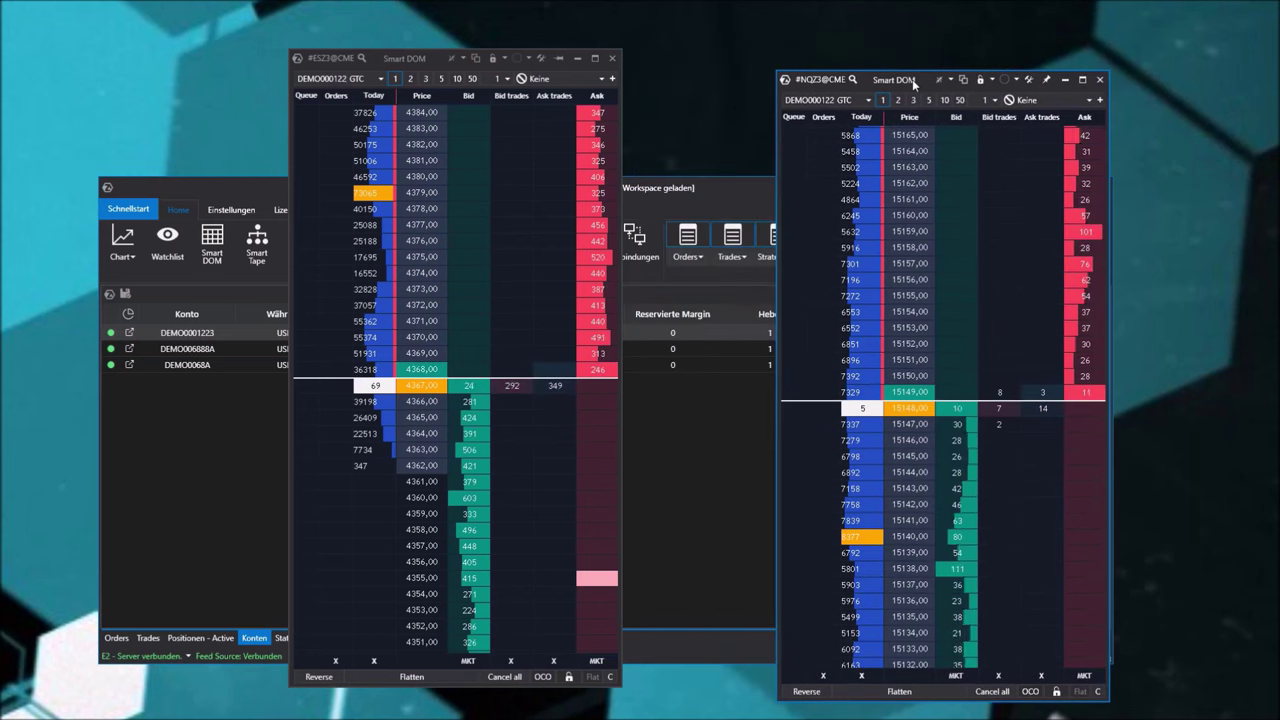
pyautogui.moveTo(912, 79); pyautogui.dragTo(478, 365)
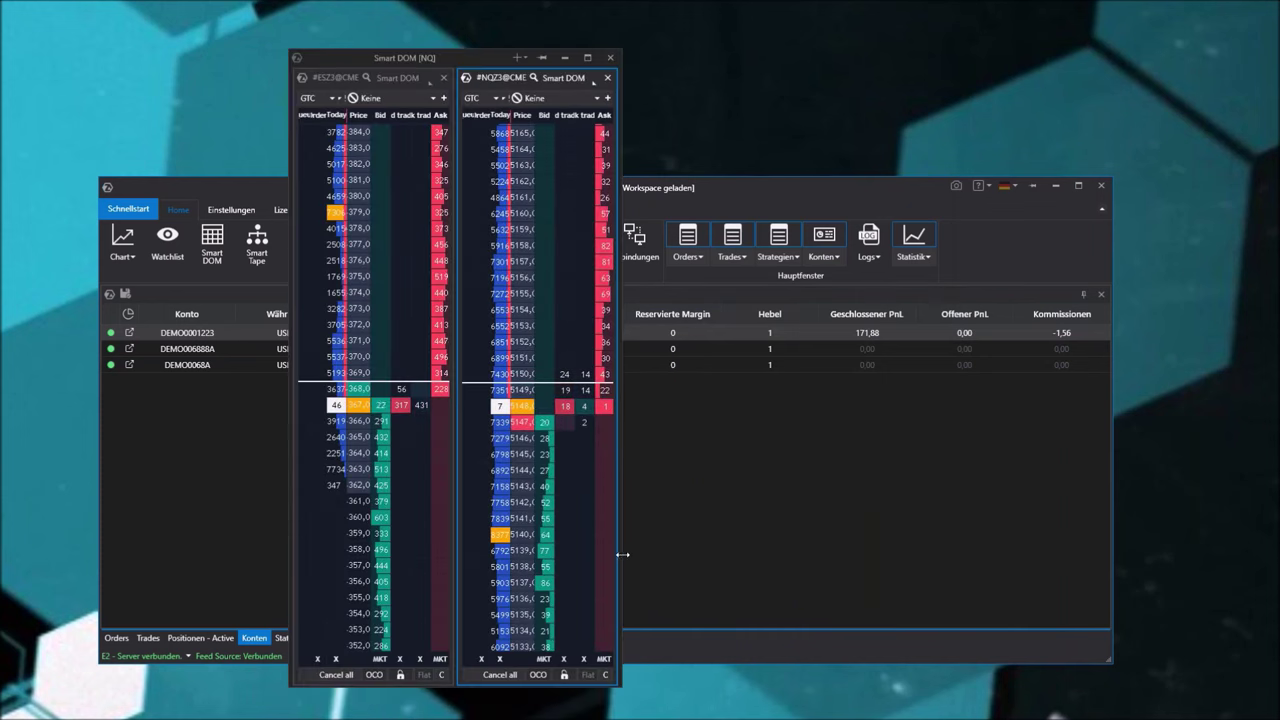
# Widen and lengthen the combined Smart DOM window, and scroll its price ladders away from the market price and recenter them
pyautogui.moveTo(621, 551); pyautogui.dragTo(848, 560)
pyautogui.moveTo(622, 56)
pyautogui.mouseDown()
pyautogui.moveTo(872, 92)
pyautogui.moveTo(616, 48)
pyautogui.moveTo(615, 60)
pyautogui.mouseUp()
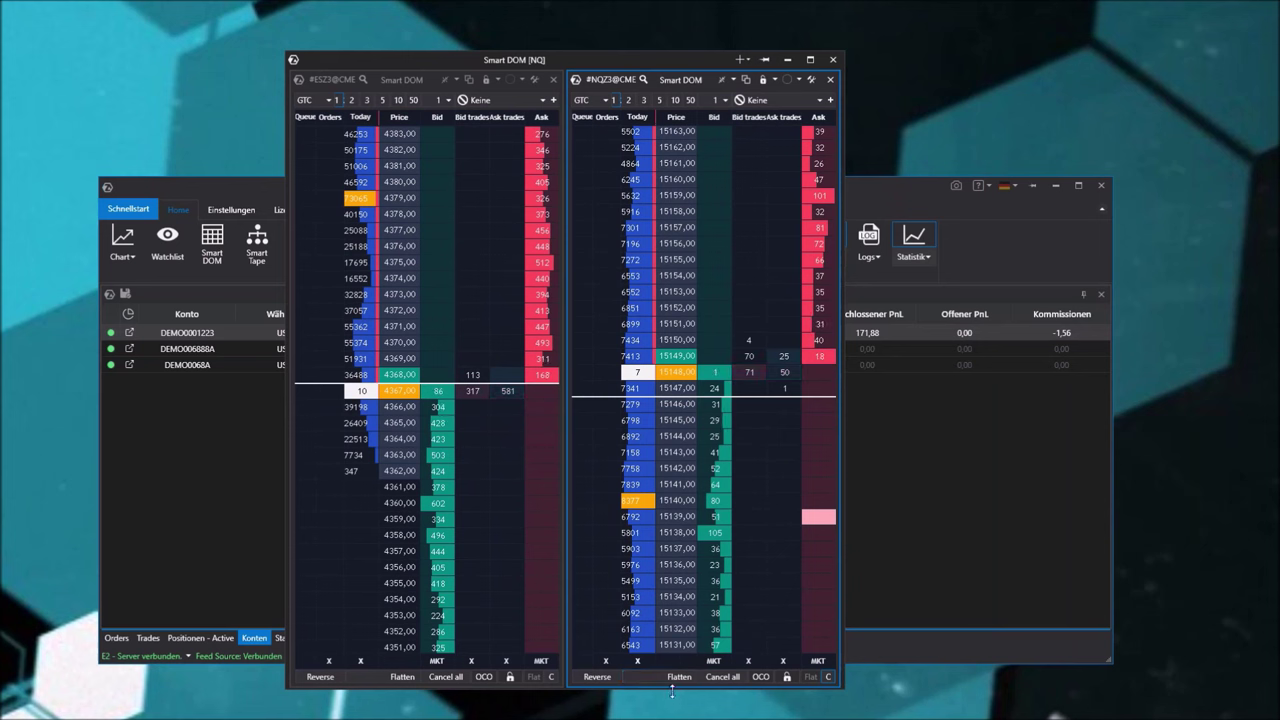
pyautogui.moveTo(677, 690); pyautogui.dragTo(677, 712)
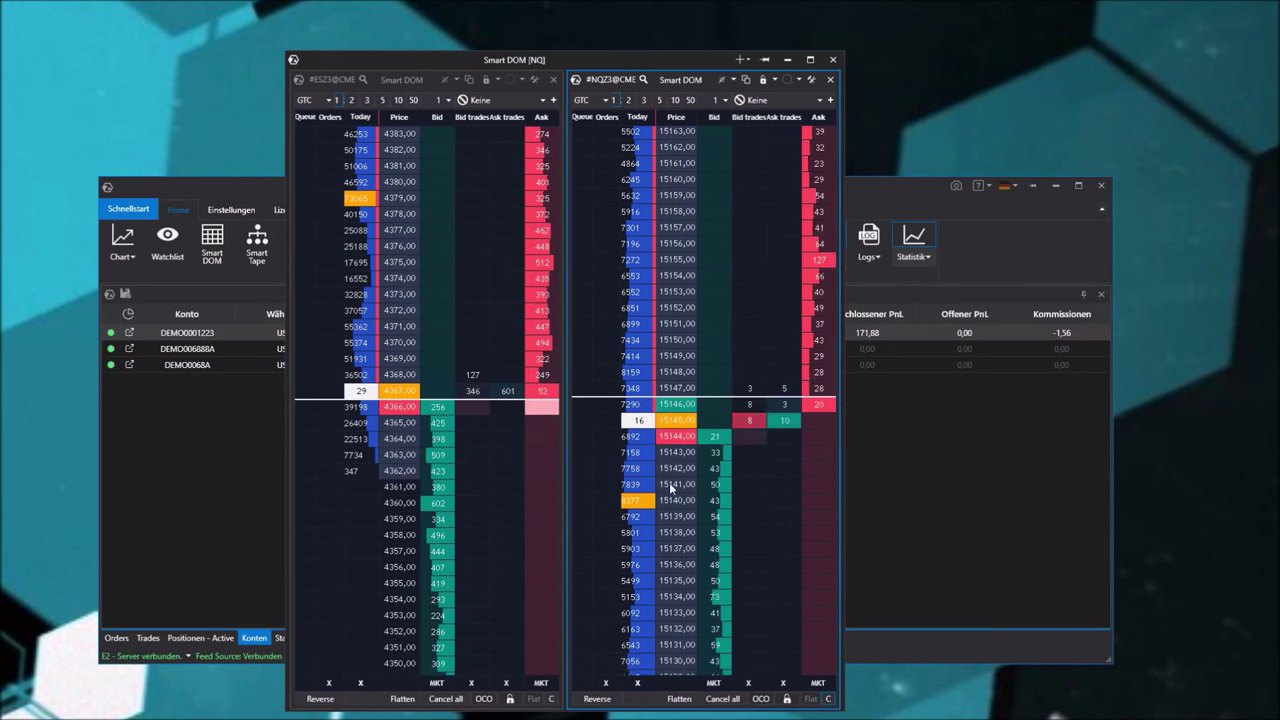
pyautogui.scroll(-6, 670, 480)
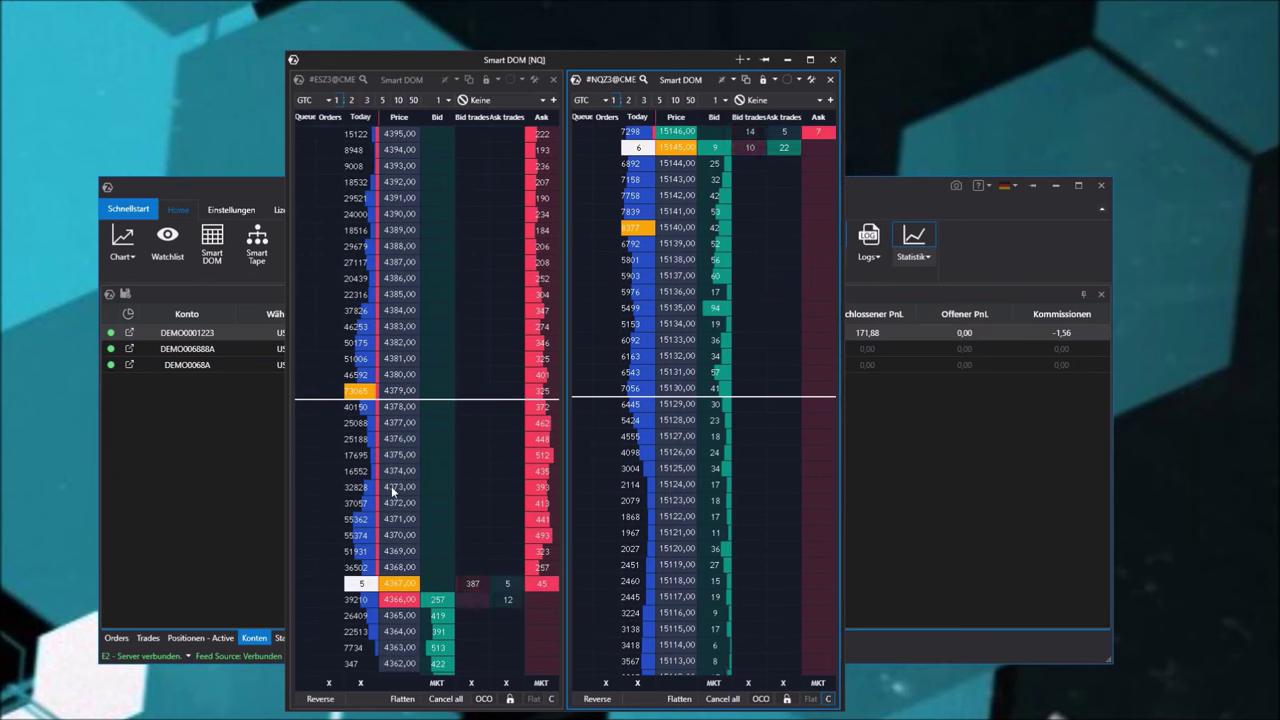
pyautogui.click(828, 699)
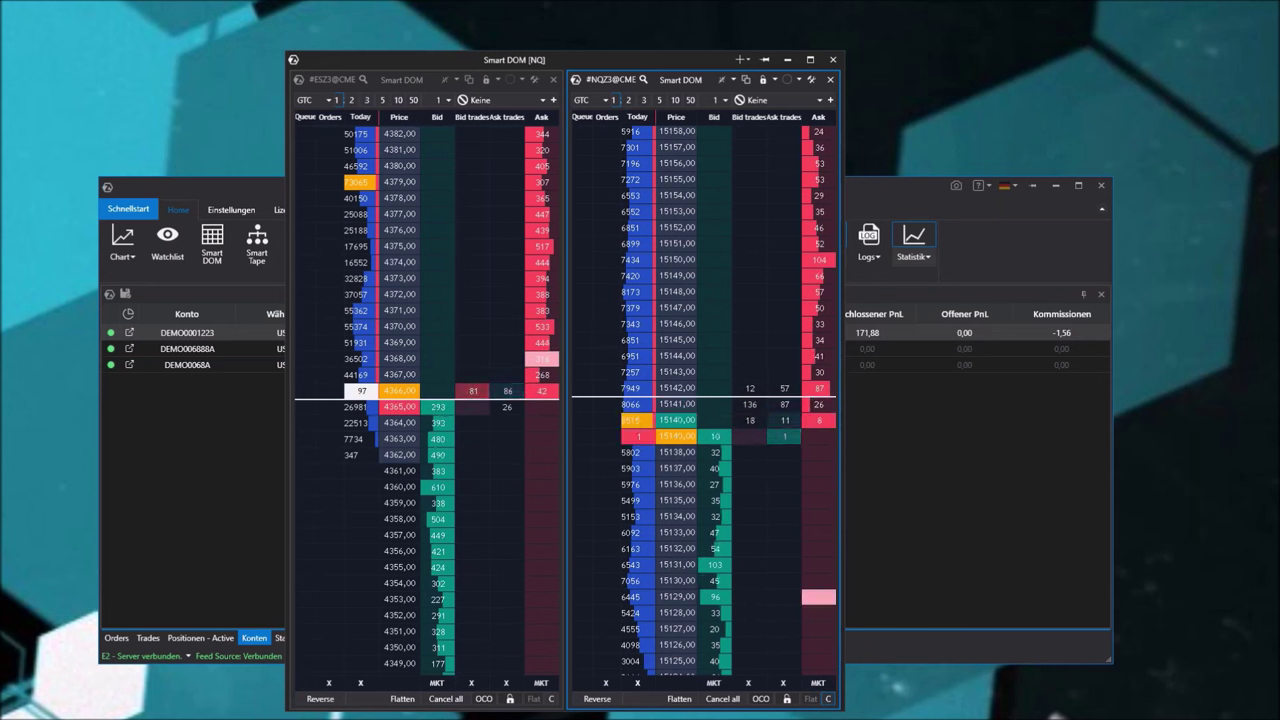
# Move and close the combined Smart DOM window, and open the Schnellstart page of the main window
pyautogui.moveTo(689, 59); pyautogui.dragTo(746, 58)
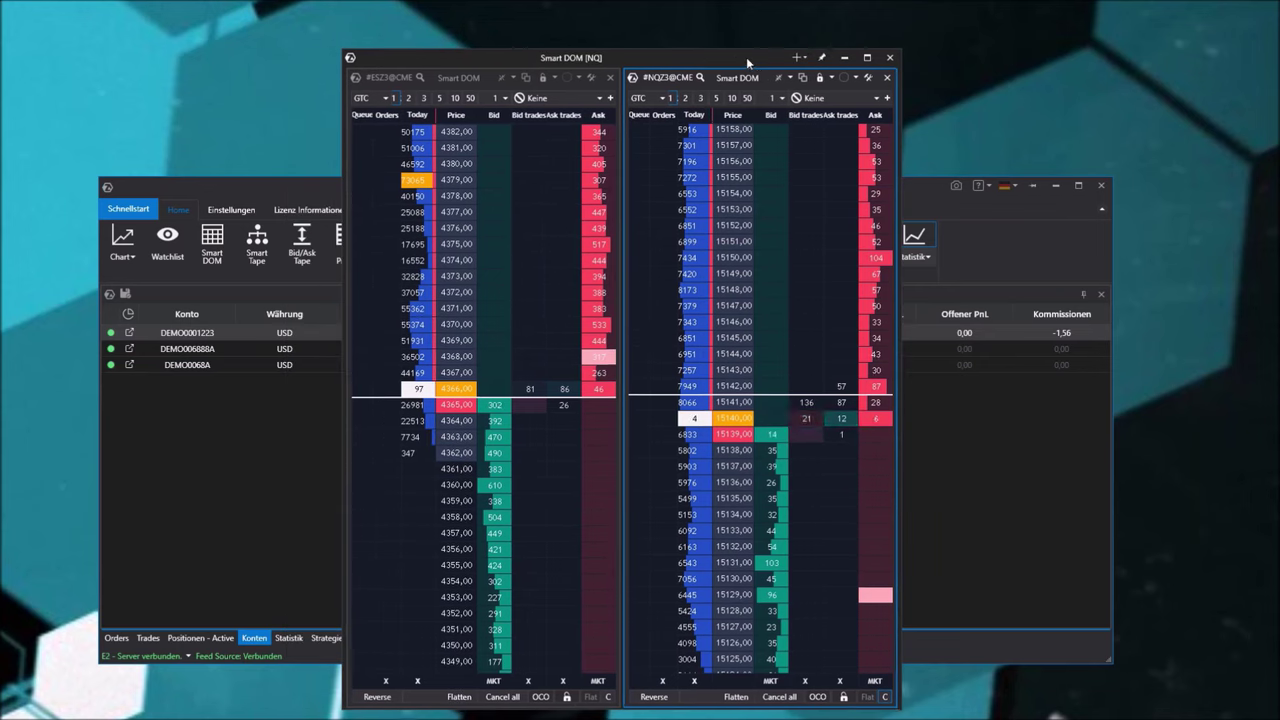
pyautogui.click(890, 59)
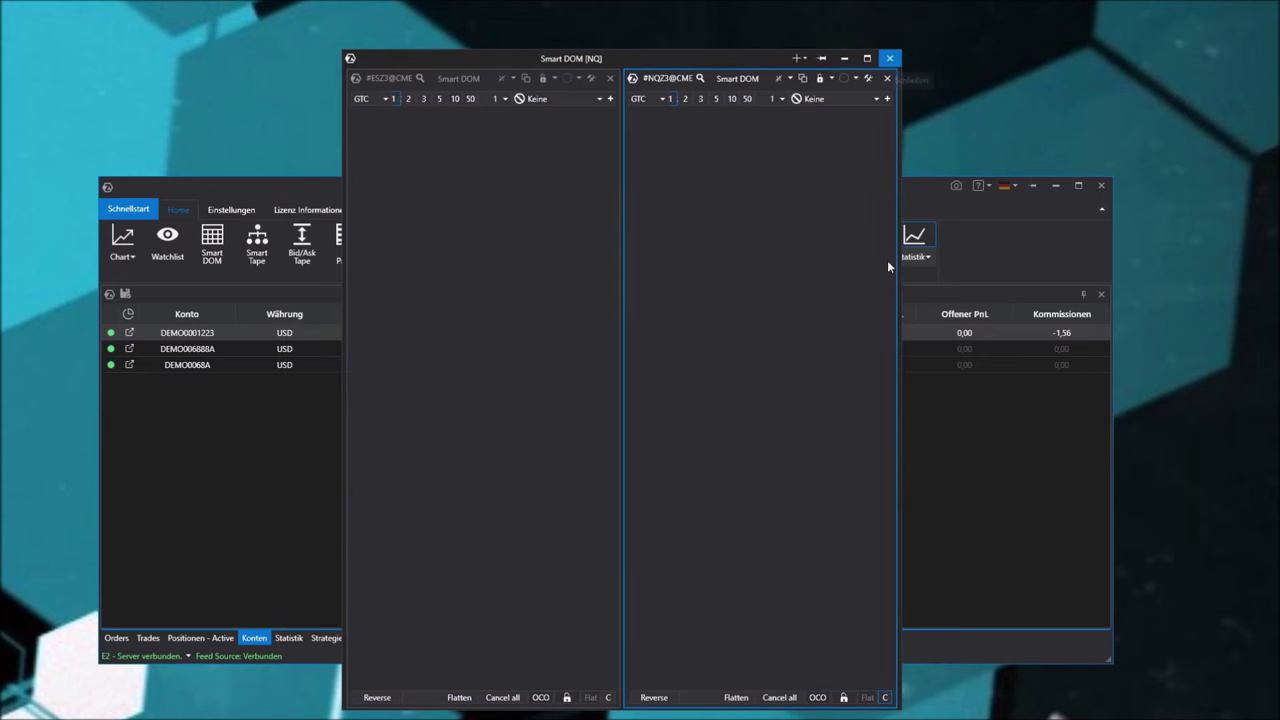
pyautogui.click(120, 210)
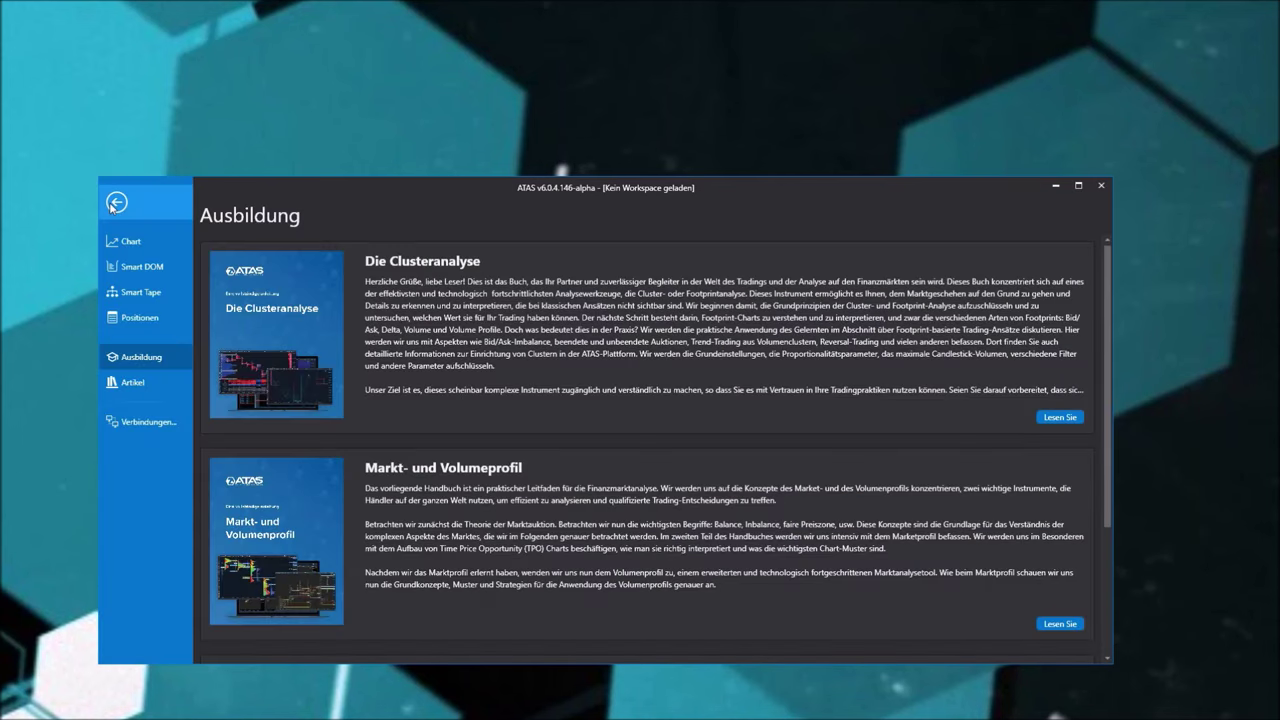
pyautogui.click(108, 210)
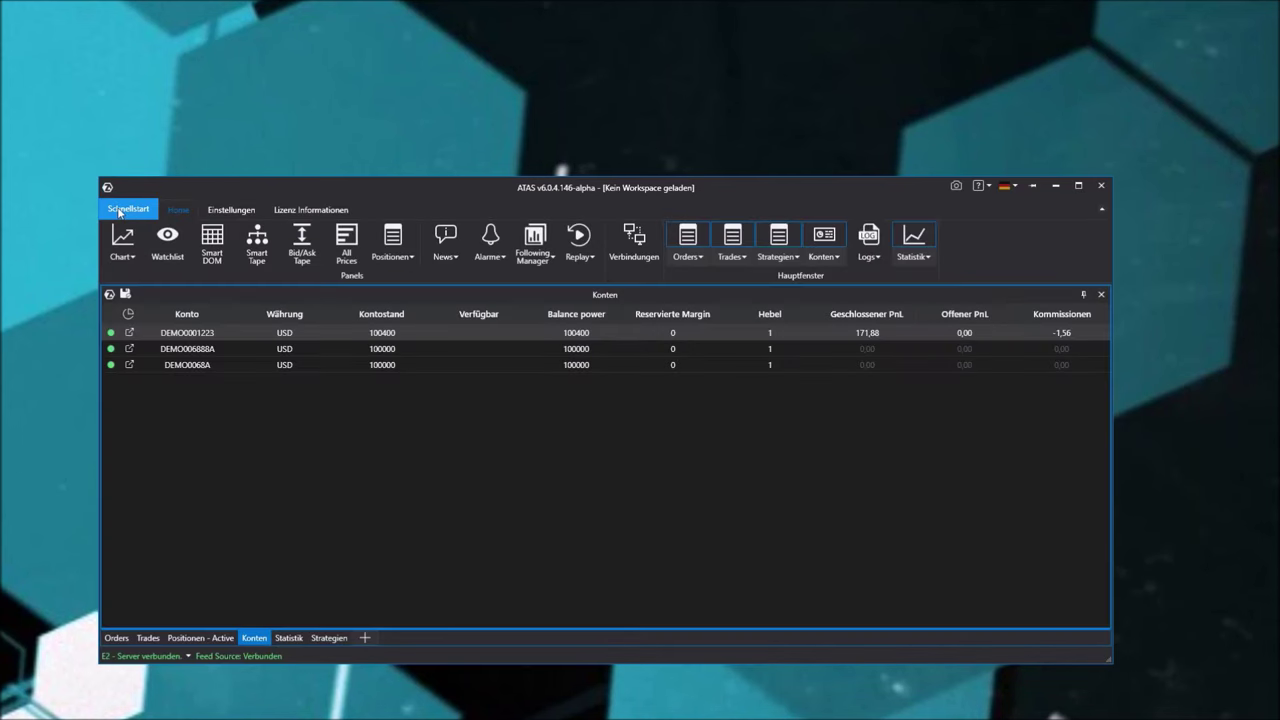
pyautogui.click(120, 212)
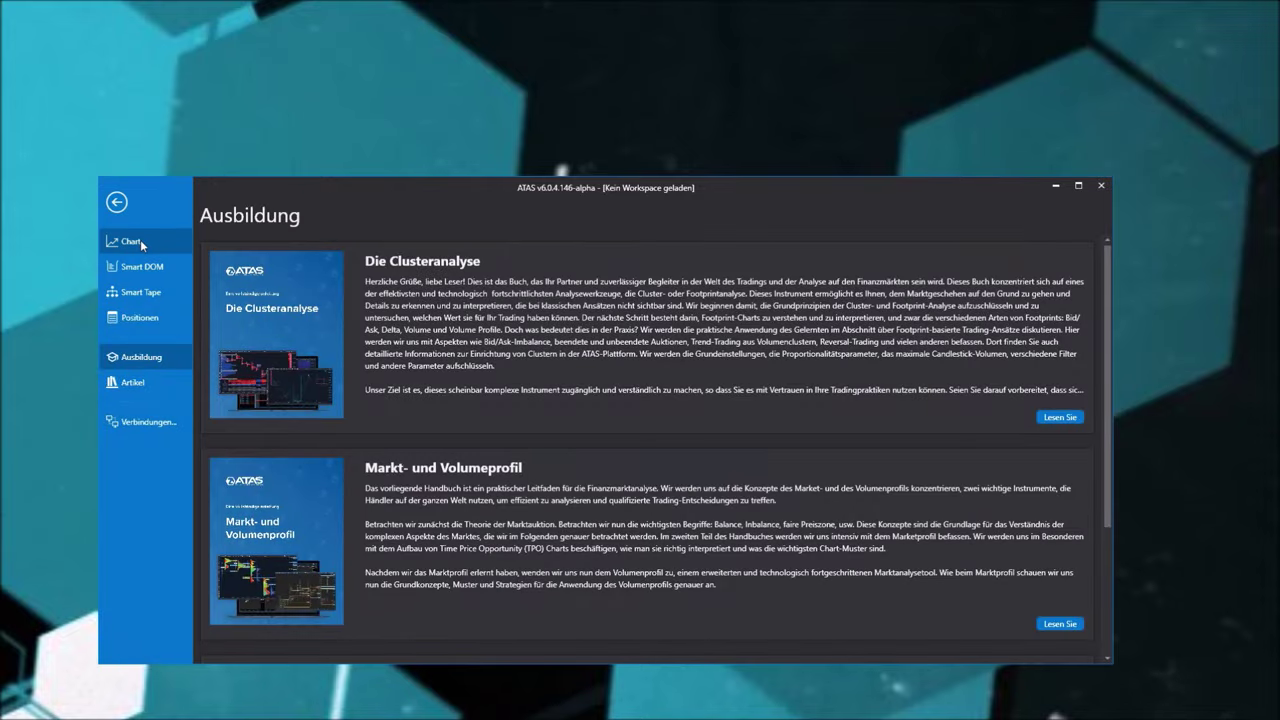
# Look through the chart templates, from Scalping DOM and Marktprofil & TPO to Tick-Chart, and return to the start of the list
pyautogui.click(140, 239)
pyautogui.scroll(-5, 365, 332)
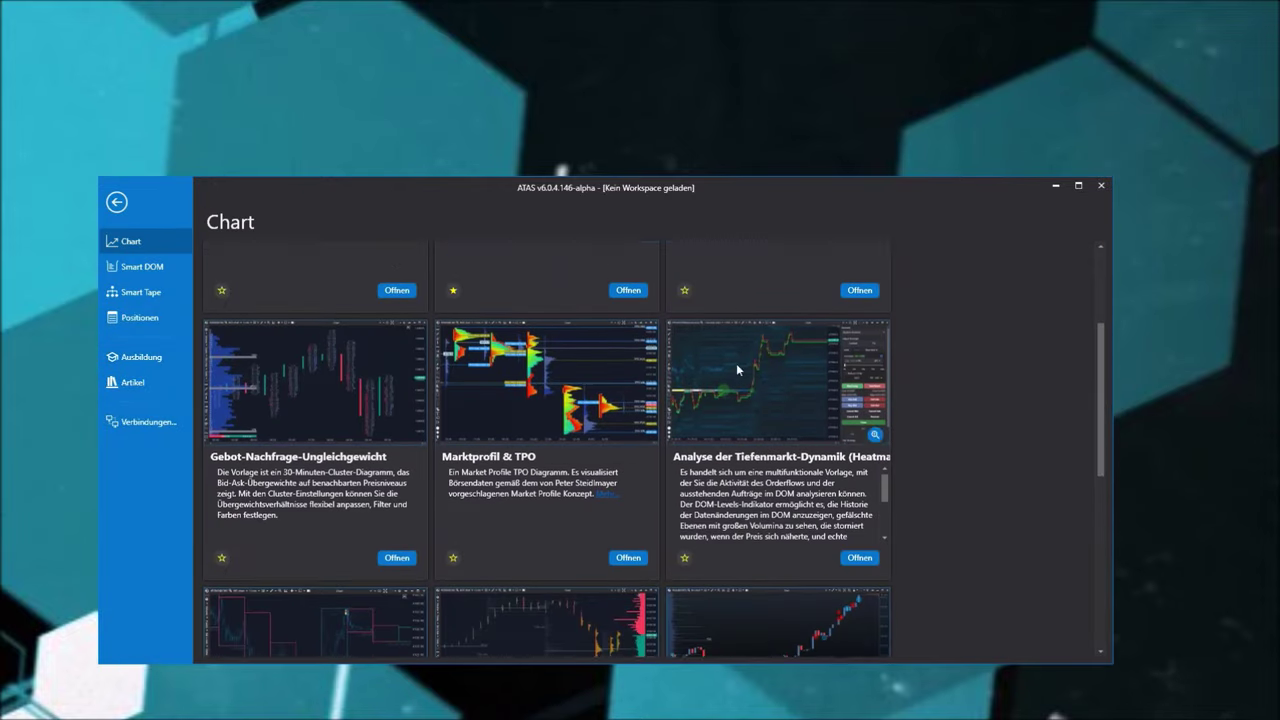
pyautogui.scroll(-2, 355, 477)
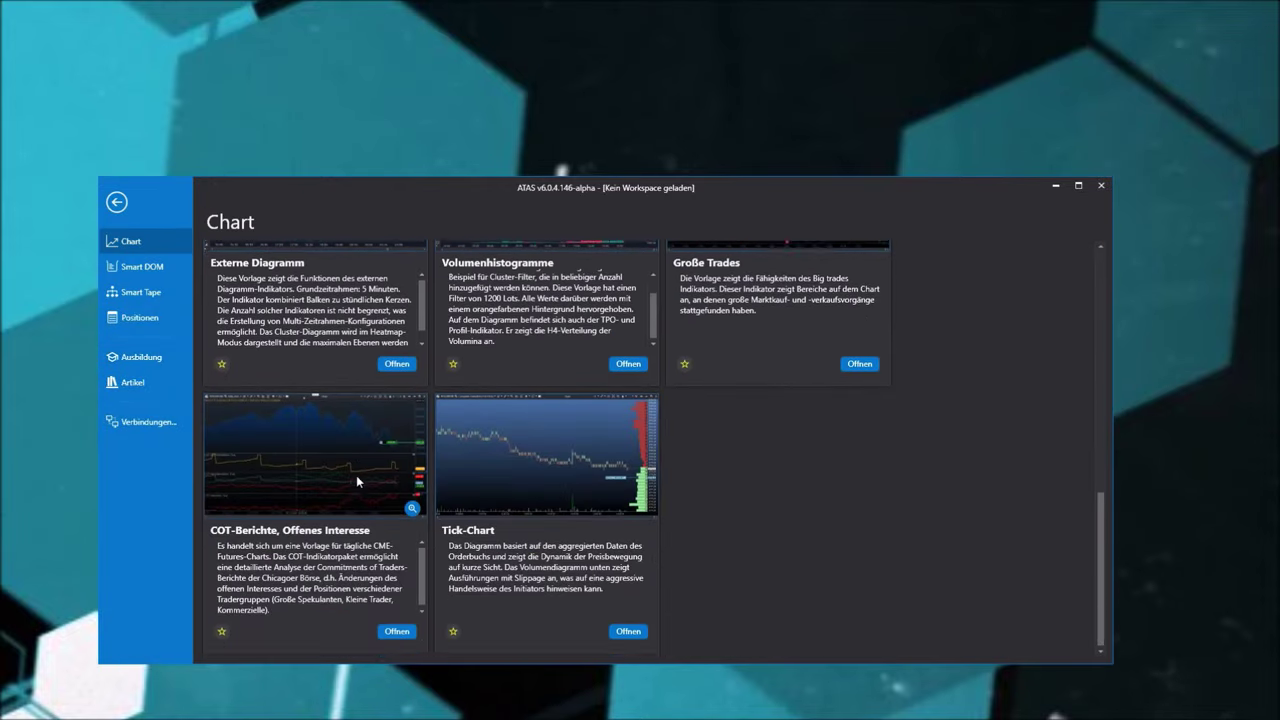
pyautogui.scroll(3, 356, 475)
pyautogui.scroll(4, 560, 480)
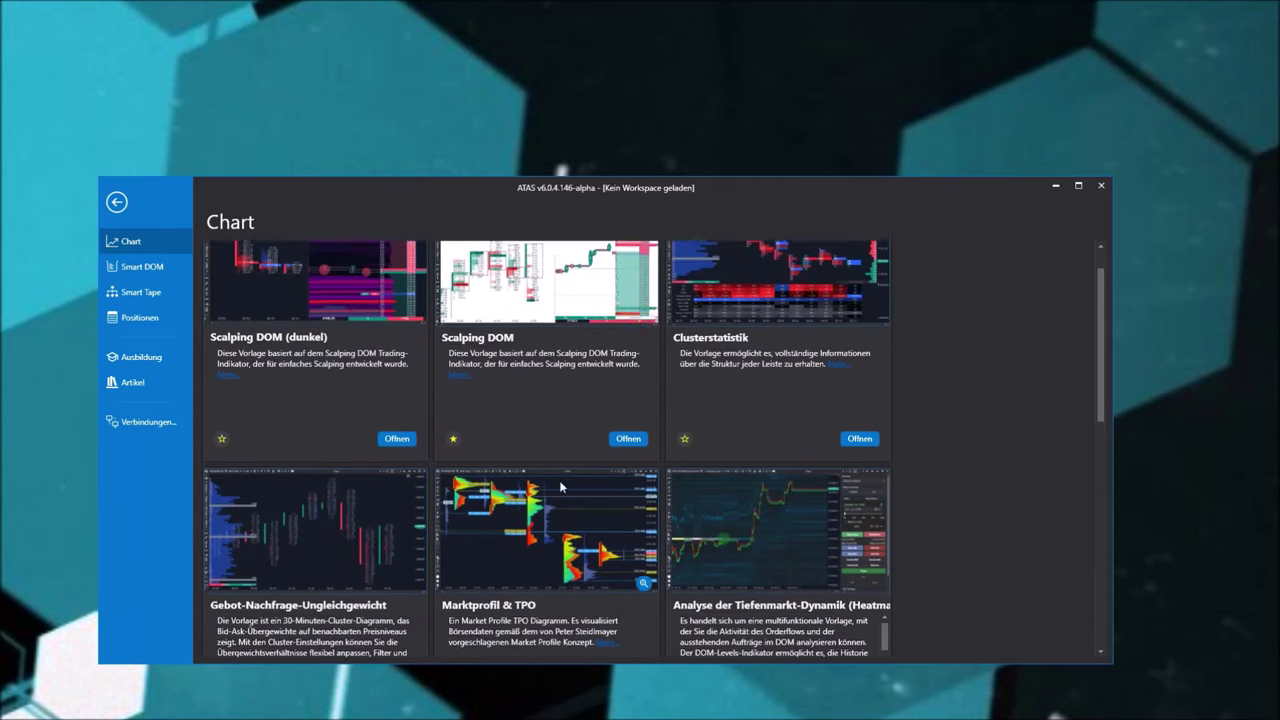
pyautogui.scroll(-1, 553, 408)
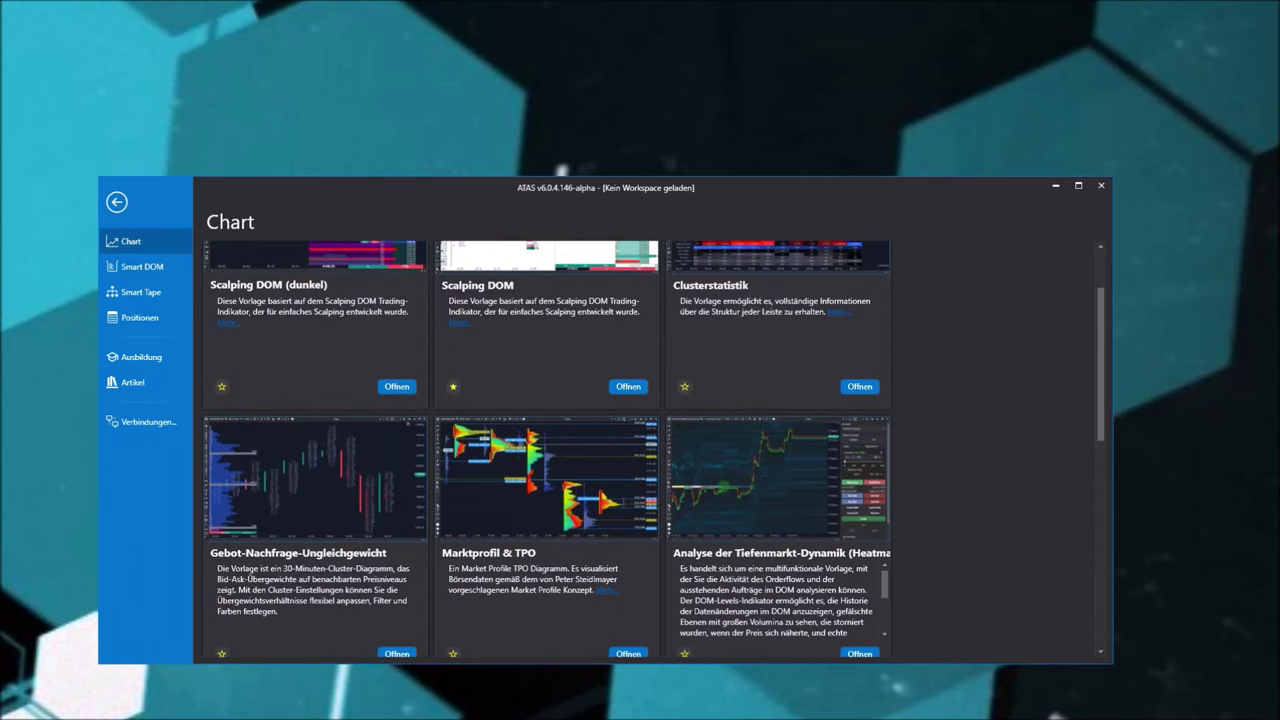
pyautogui.scroll(1, 466, 402)
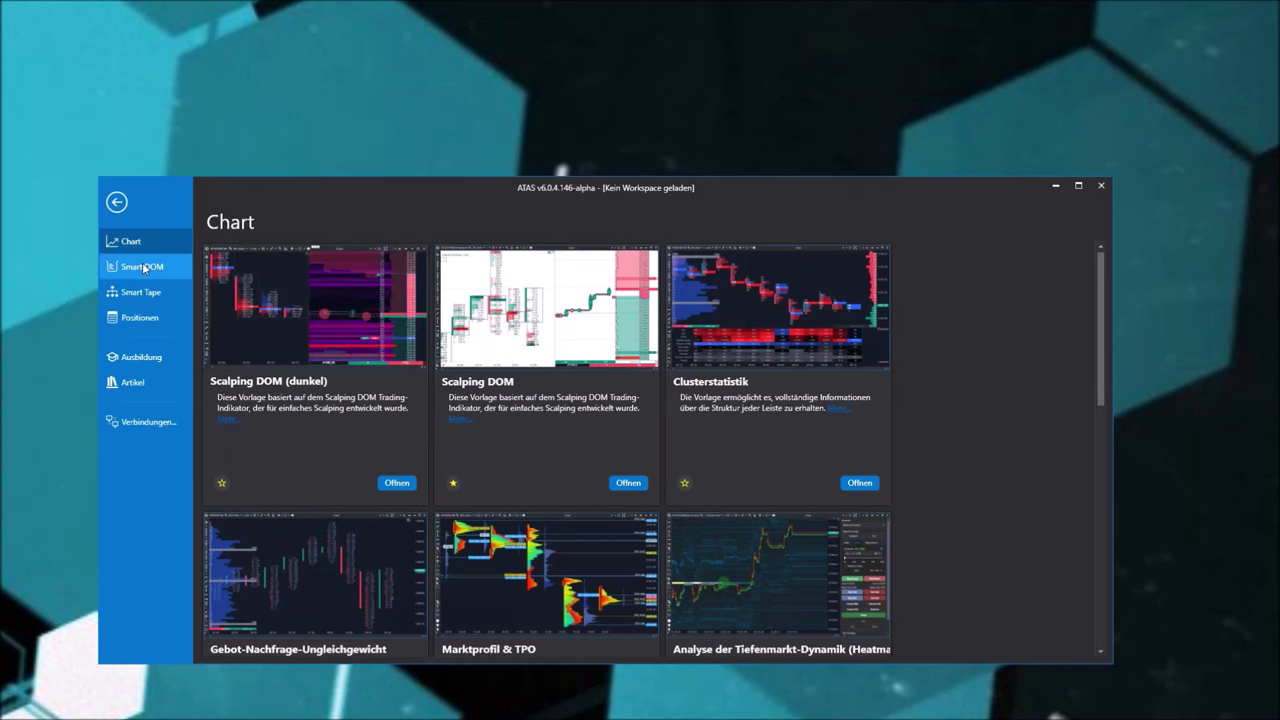
# Look through the Smart DOM templates, viewing enlarged previews of Immobilie Haus and Tracking begrenzen, and return to the start of the list
pyautogui.click(145, 267)
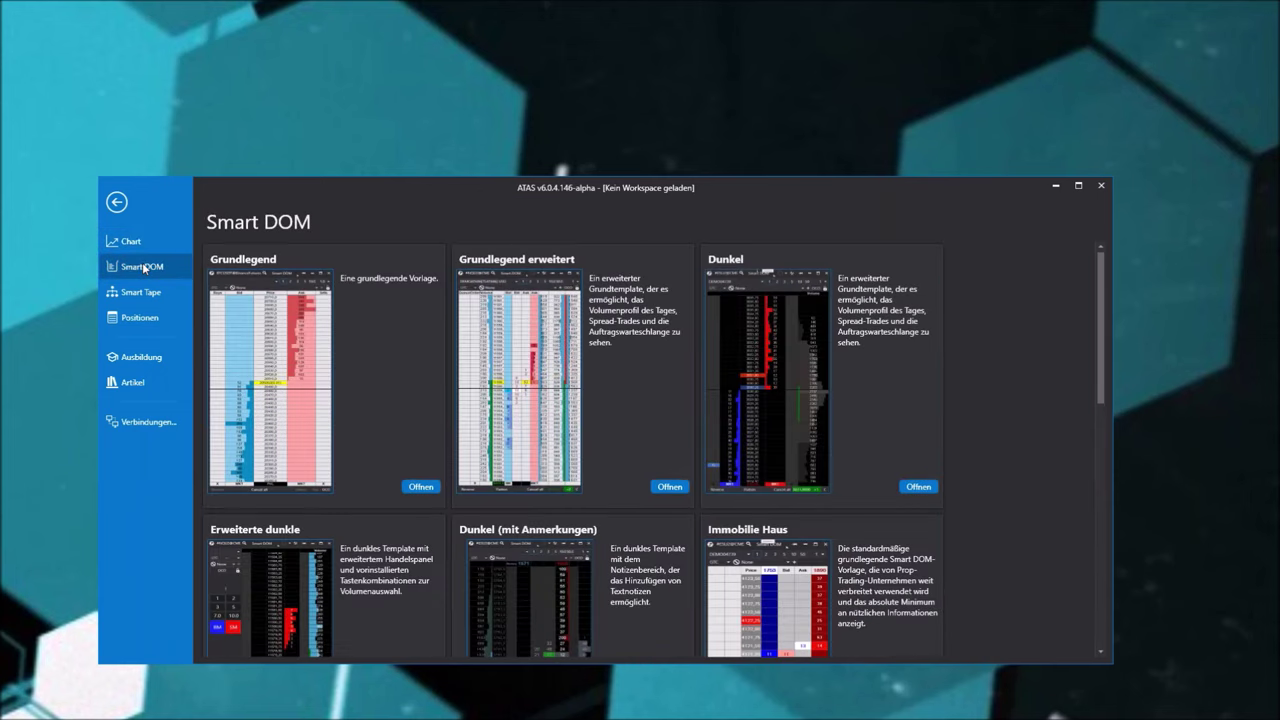
pyautogui.moveTo(295, 389)
pyautogui.scroll(-2, 435, 421)
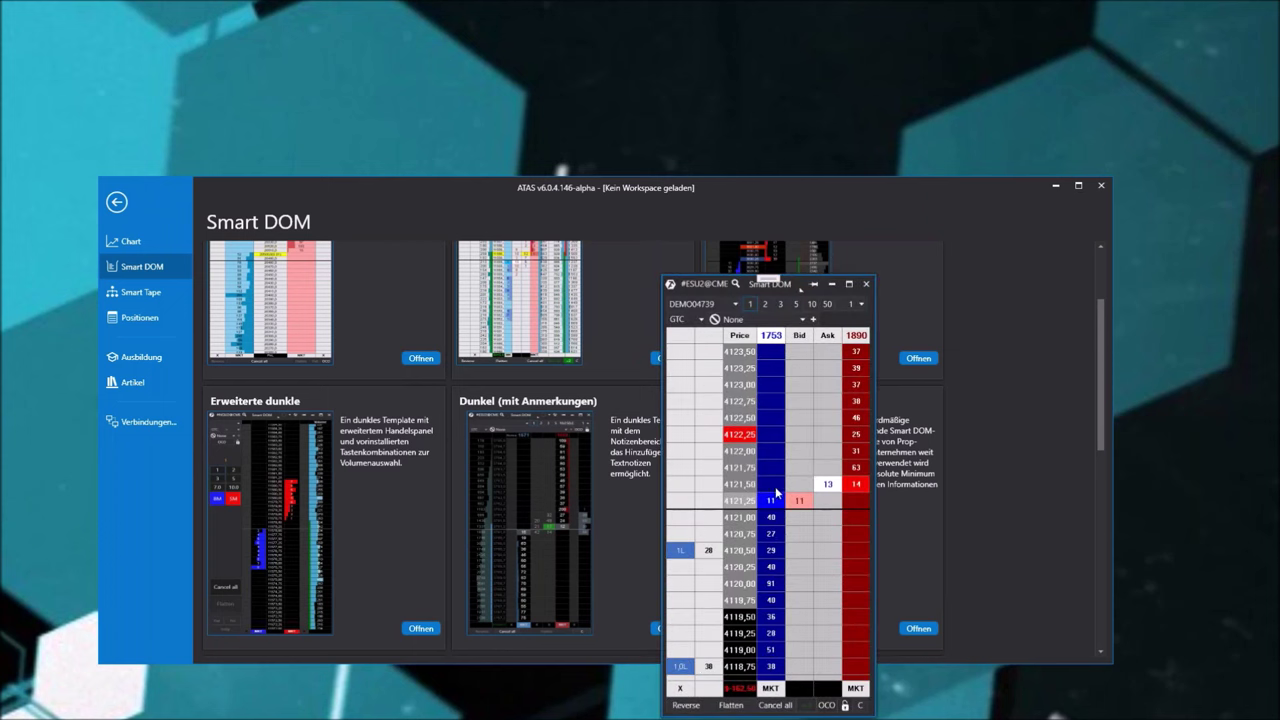
pyautogui.scroll(-3, 815, 484)
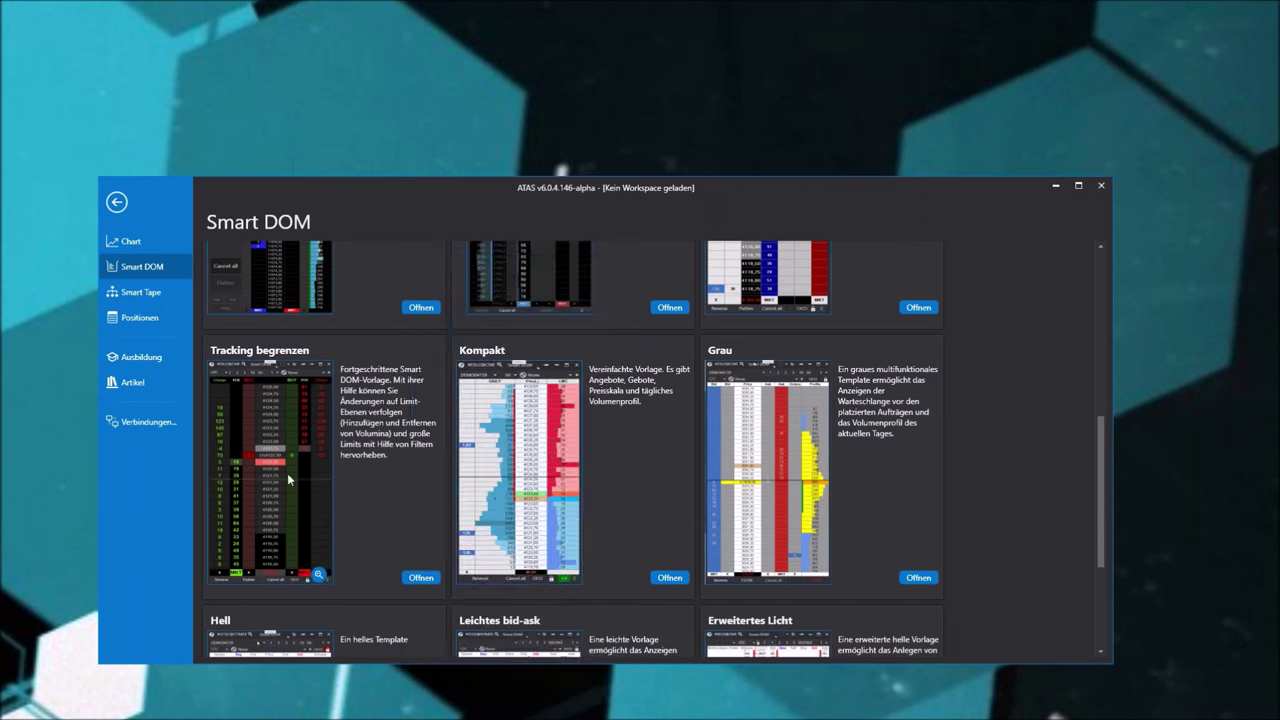
pyautogui.click(421, 577)
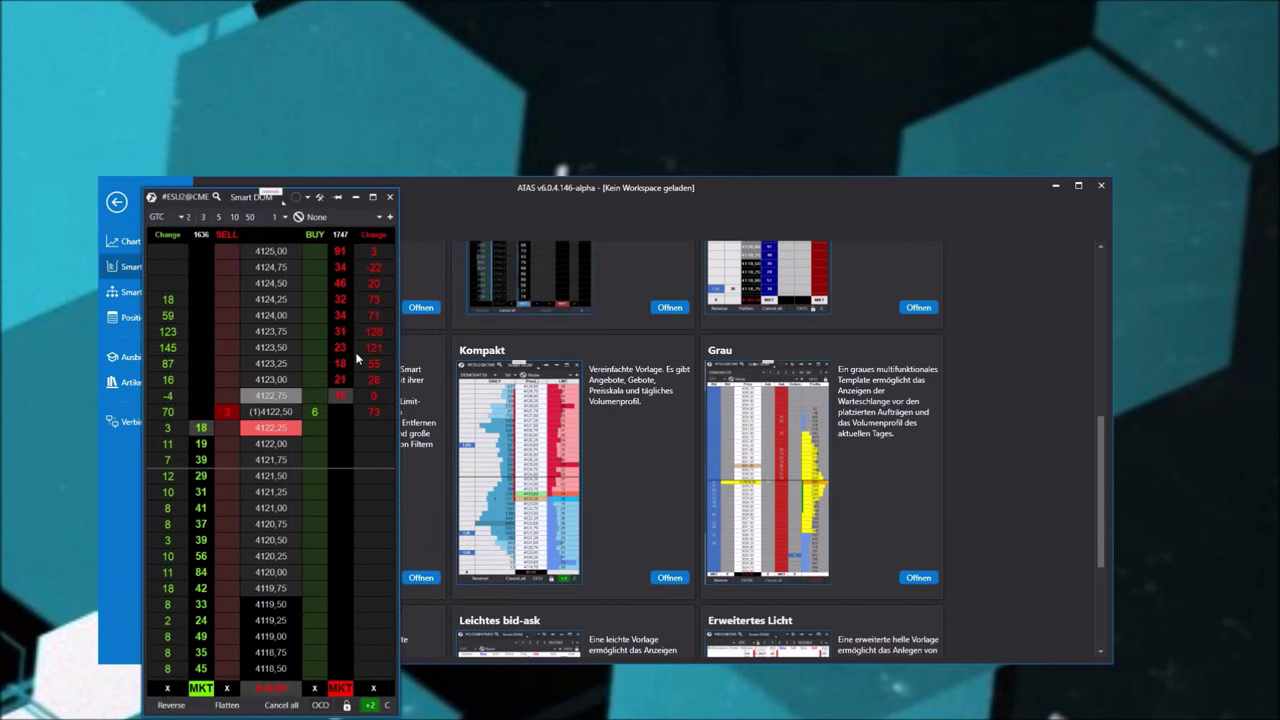
pyautogui.scroll(-2, 642, 496)
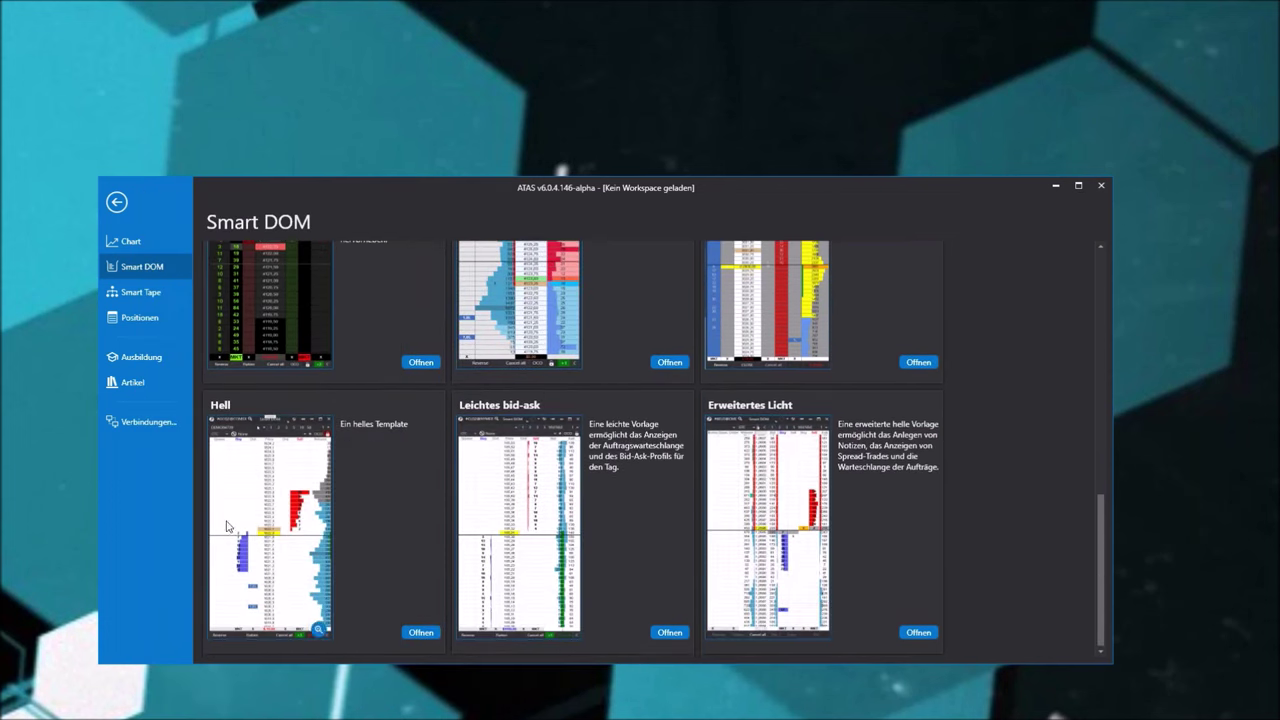
pyautogui.scroll(6, 572, 517)
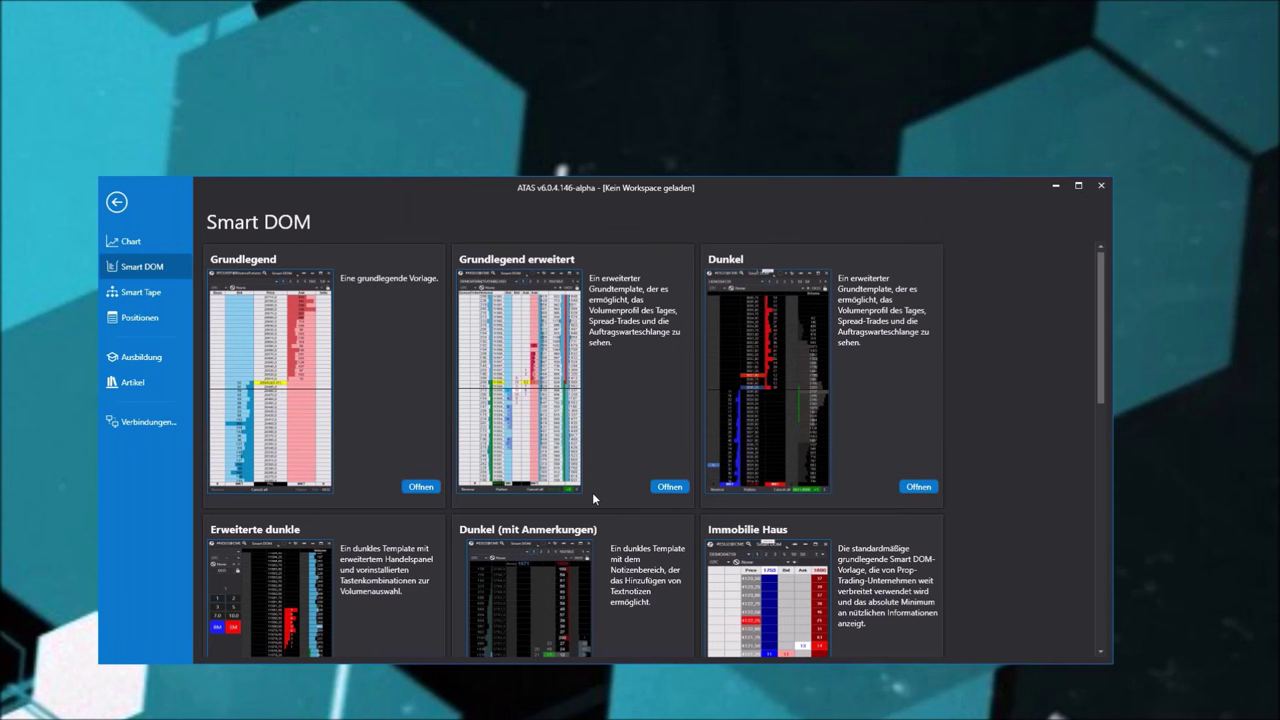
# View the Smart Tape templates and the Positionen templates, including an enlarged preview of the Krypto template
pyautogui.click(140, 292)
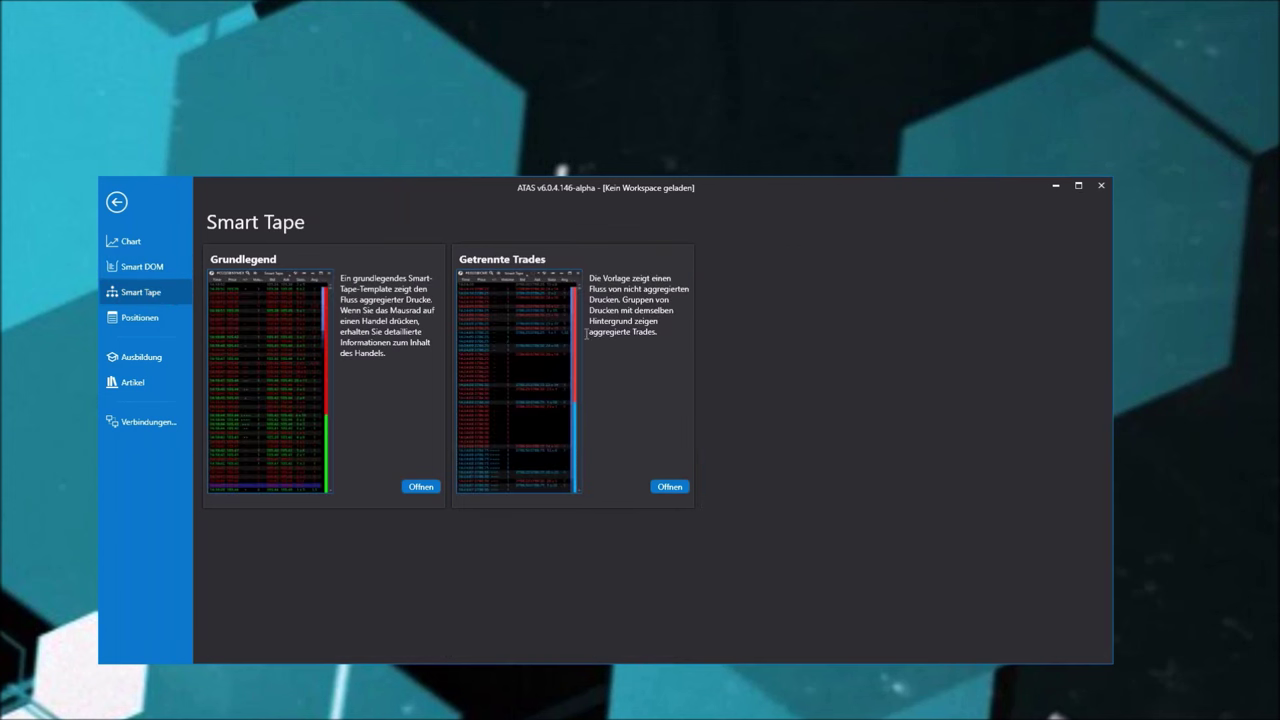
pyautogui.click(281, 365)
pyautogui.click(157, 330)
pyautogui.moveTo(252, 310)
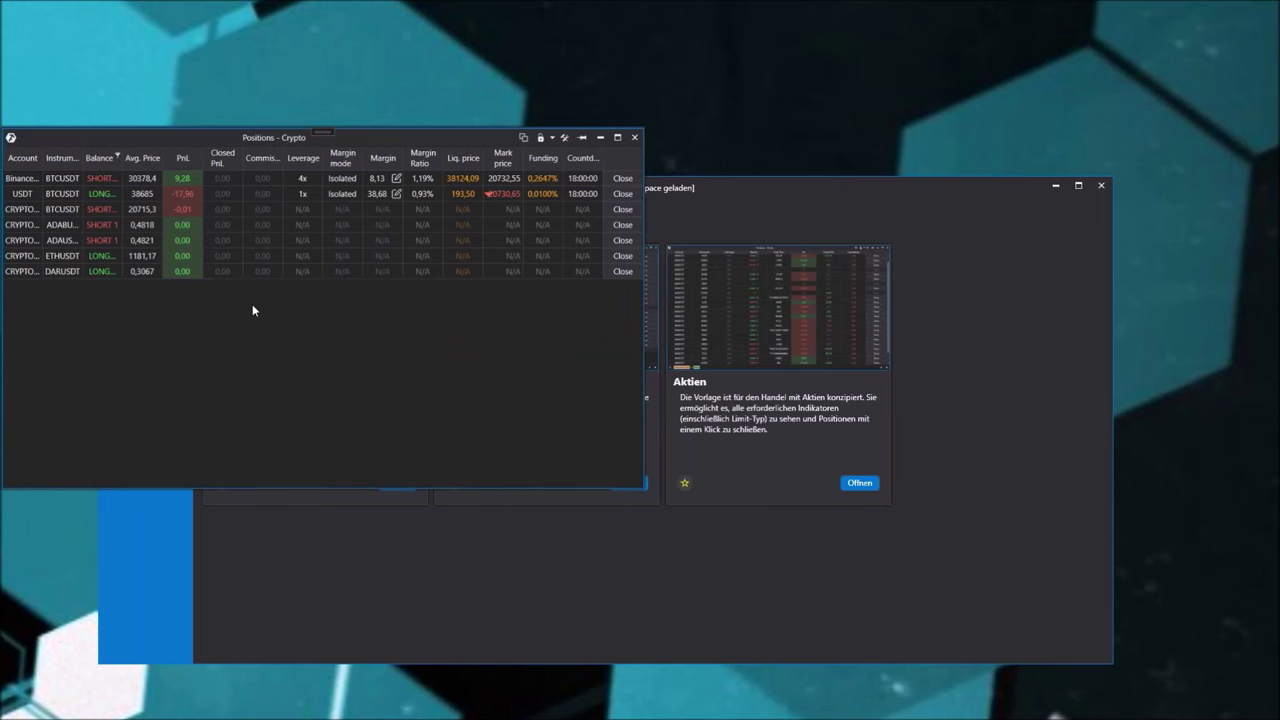
pyautogui.moveTo(597, 286)
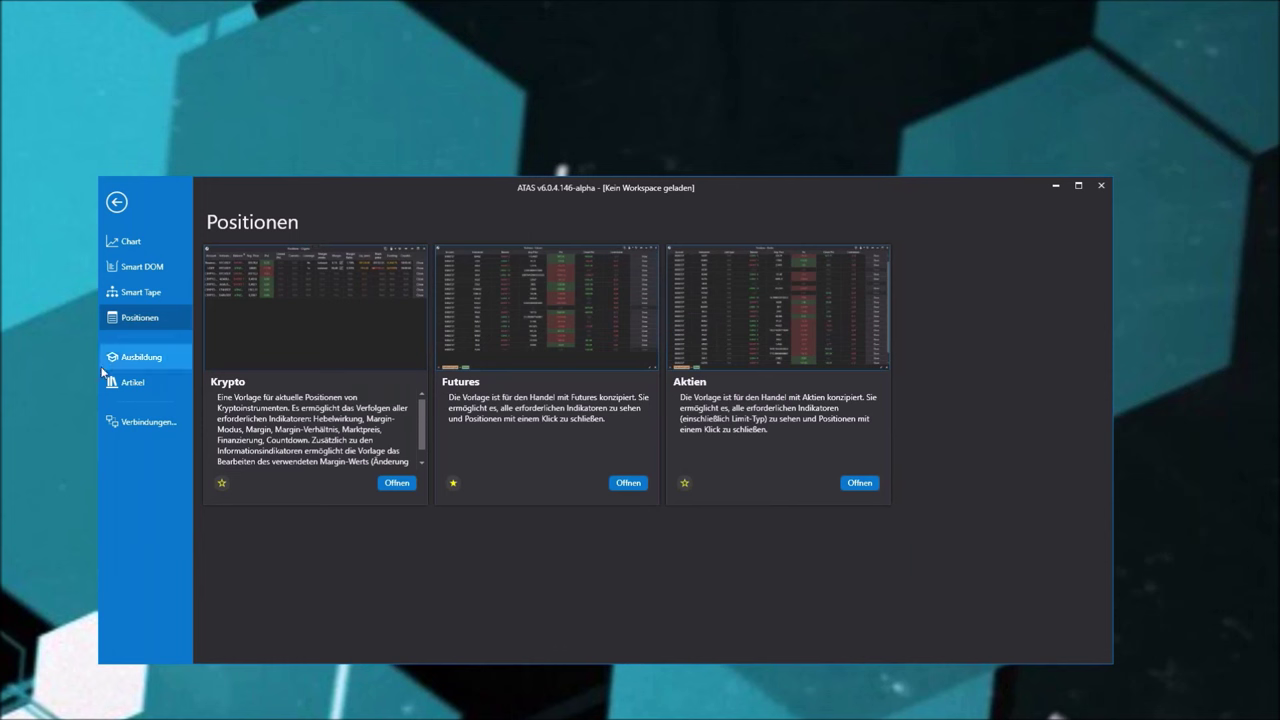
# Look through the Ausbildung books, from Die Clusteranalyse to Smart Tape lesen, and return to the start of the list
pyautogui.click(165, 359)
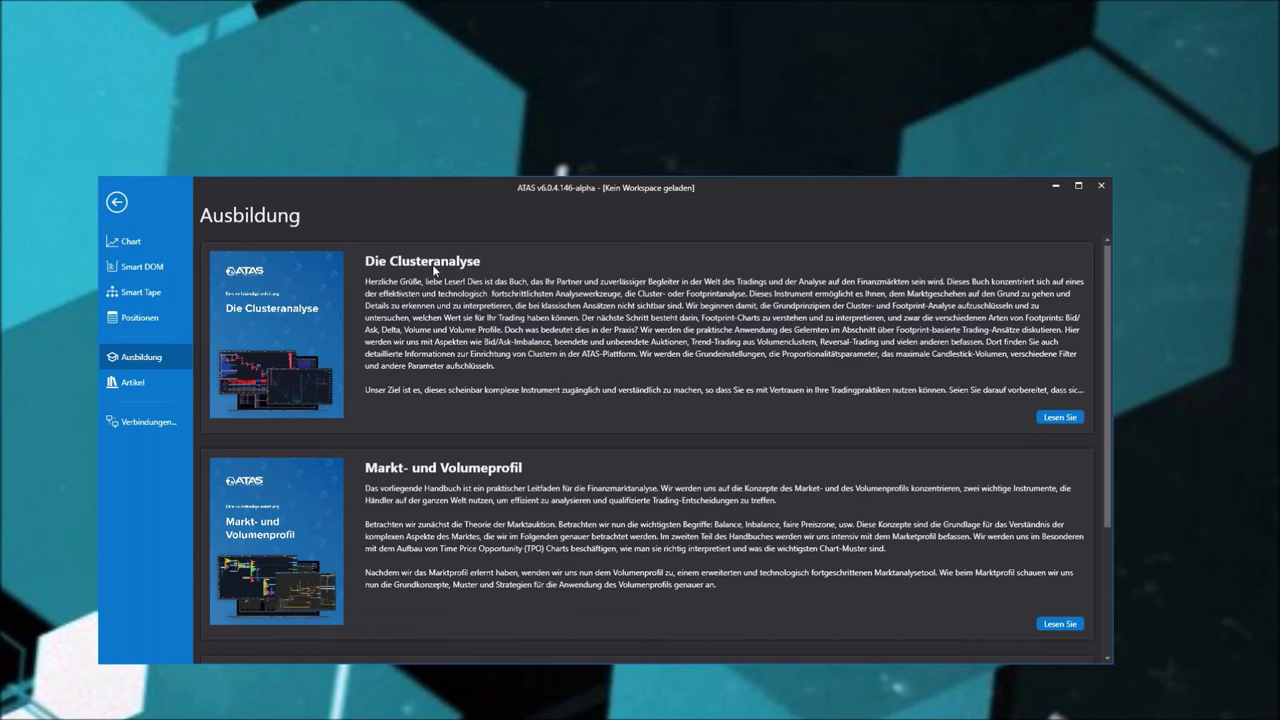
pyautogui.scroll(-2, 500, 330)
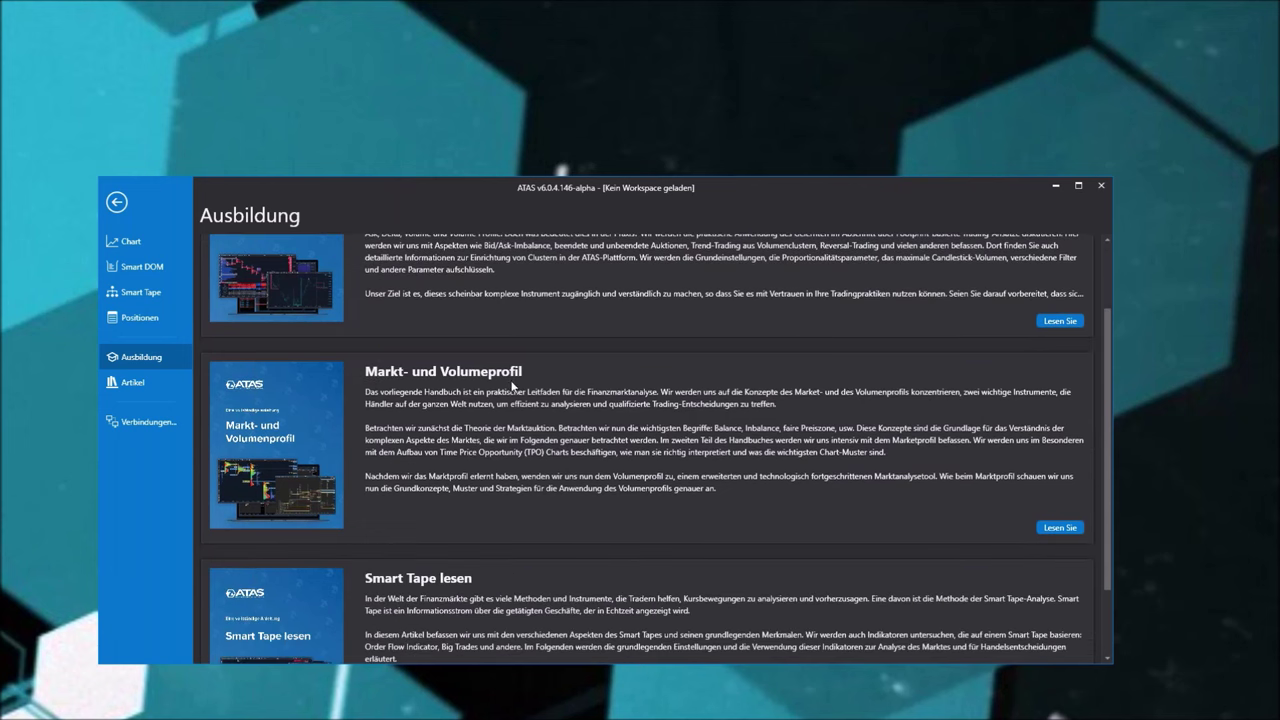
pyautogui.scroll(-1, 284, 409)
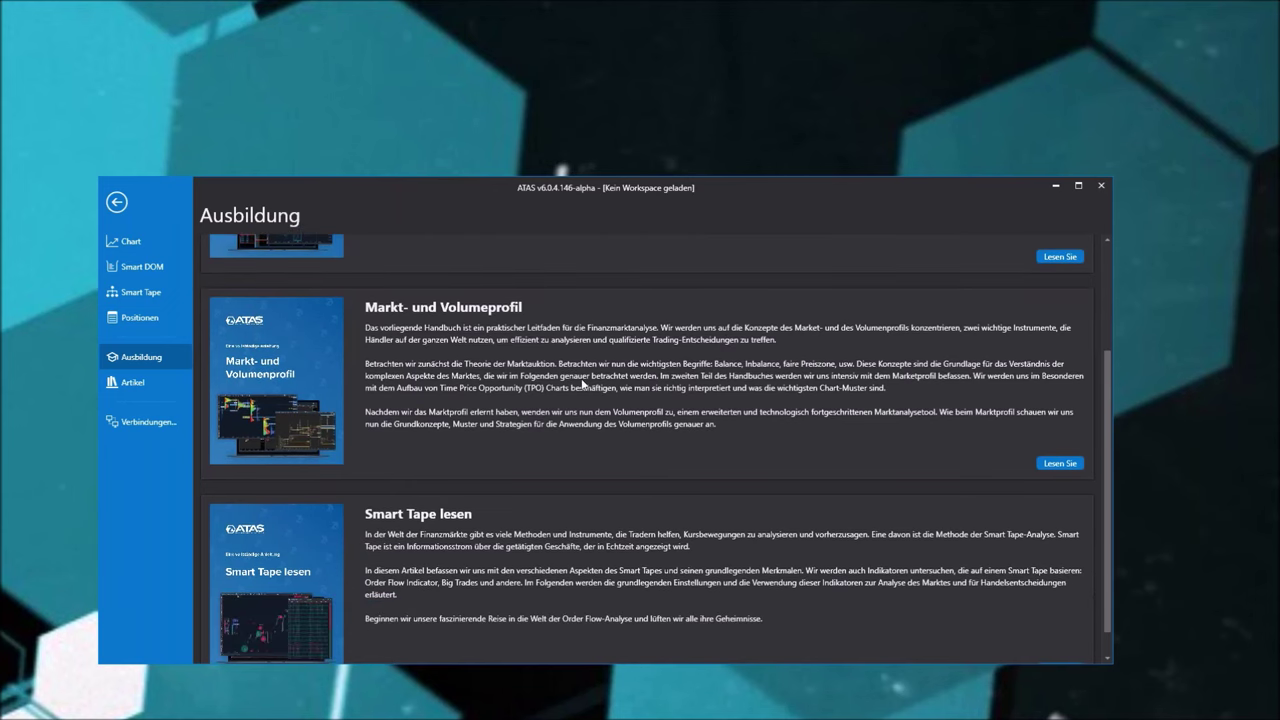
pyautogui.scroll(-1, 583, 383)
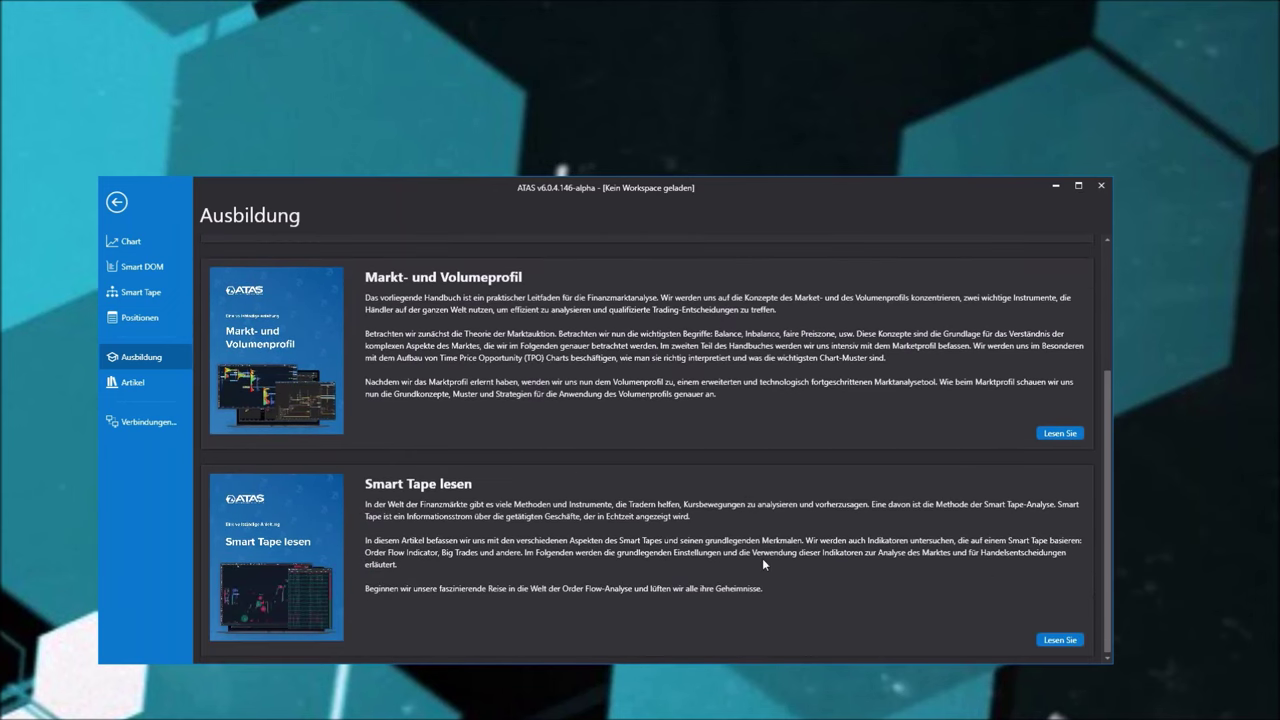
pyautogui.scroll(3, 500, 530)
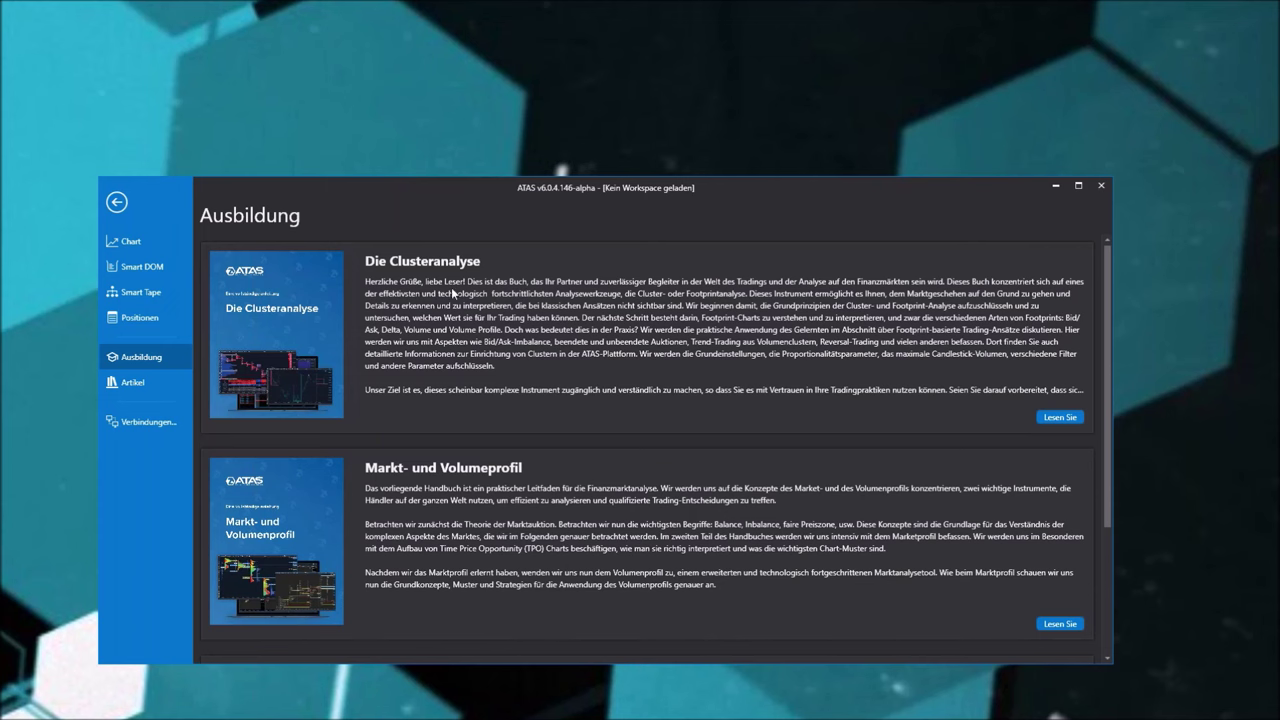
pyautogui.scroll(-2, 443, 330)
pyautogui.scroll(2, 443, 380)
# Open the Artikel page, expand Market Replay and Kennenlernen von ATAS, and look through their articles
pyautogui.click(134, 383)
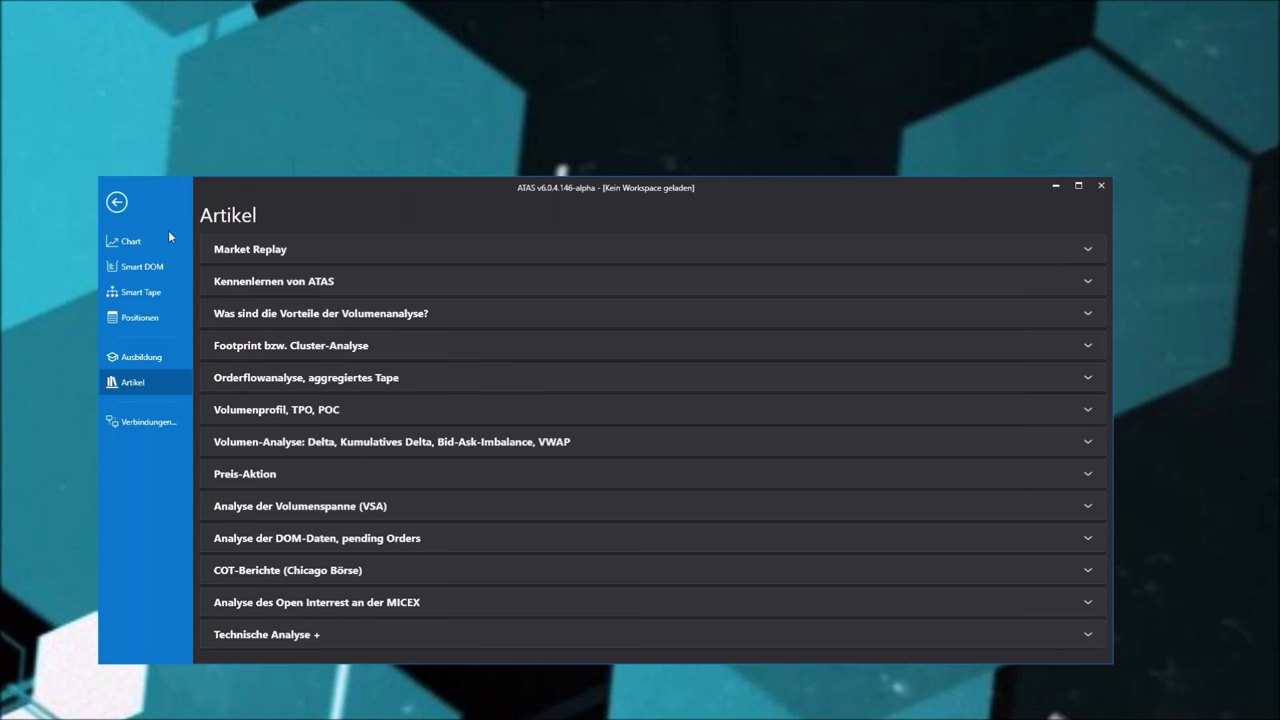
pyautogui.click(1100, 248)
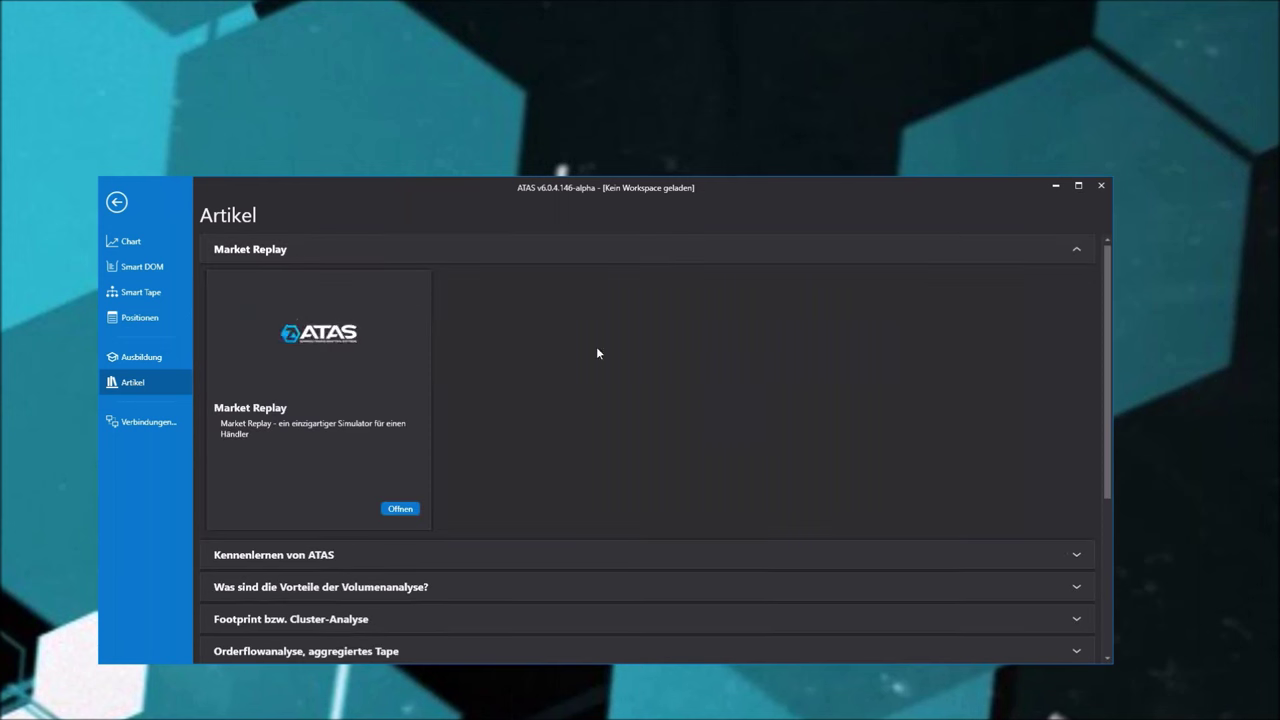
pyautogui.scroll(-2, 488, 367)
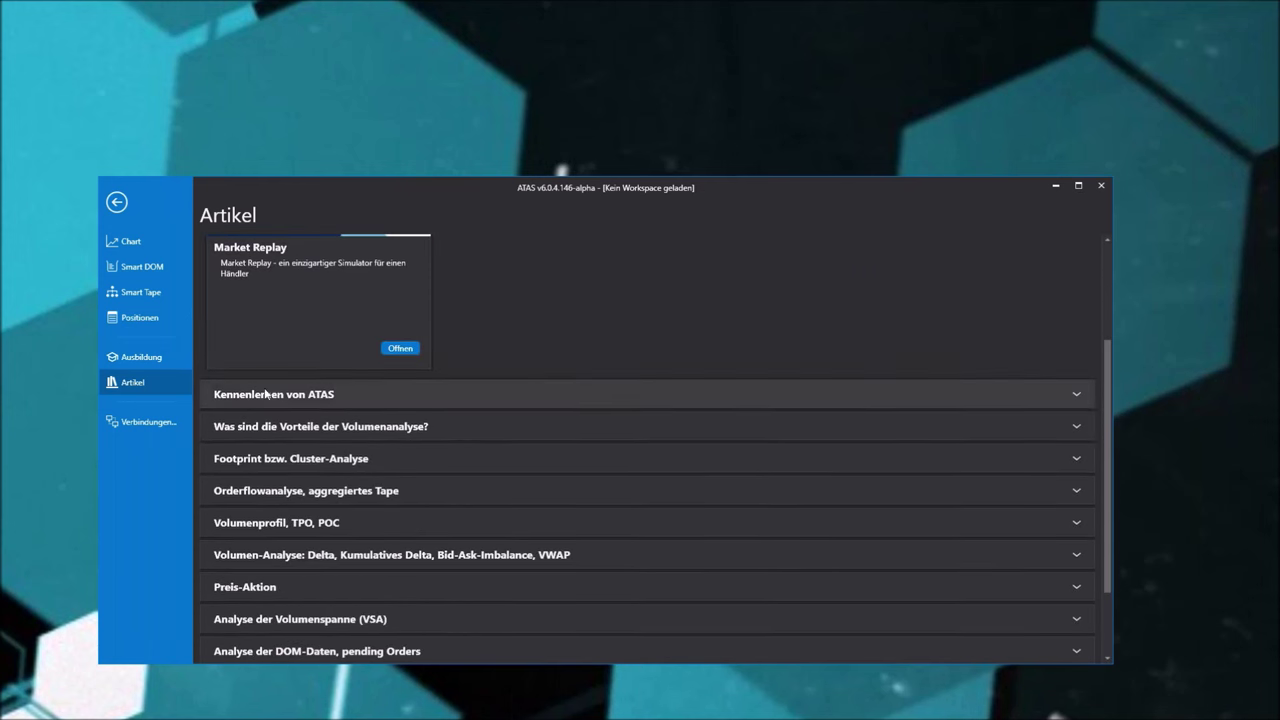
pyautogui.click(1068, 390)
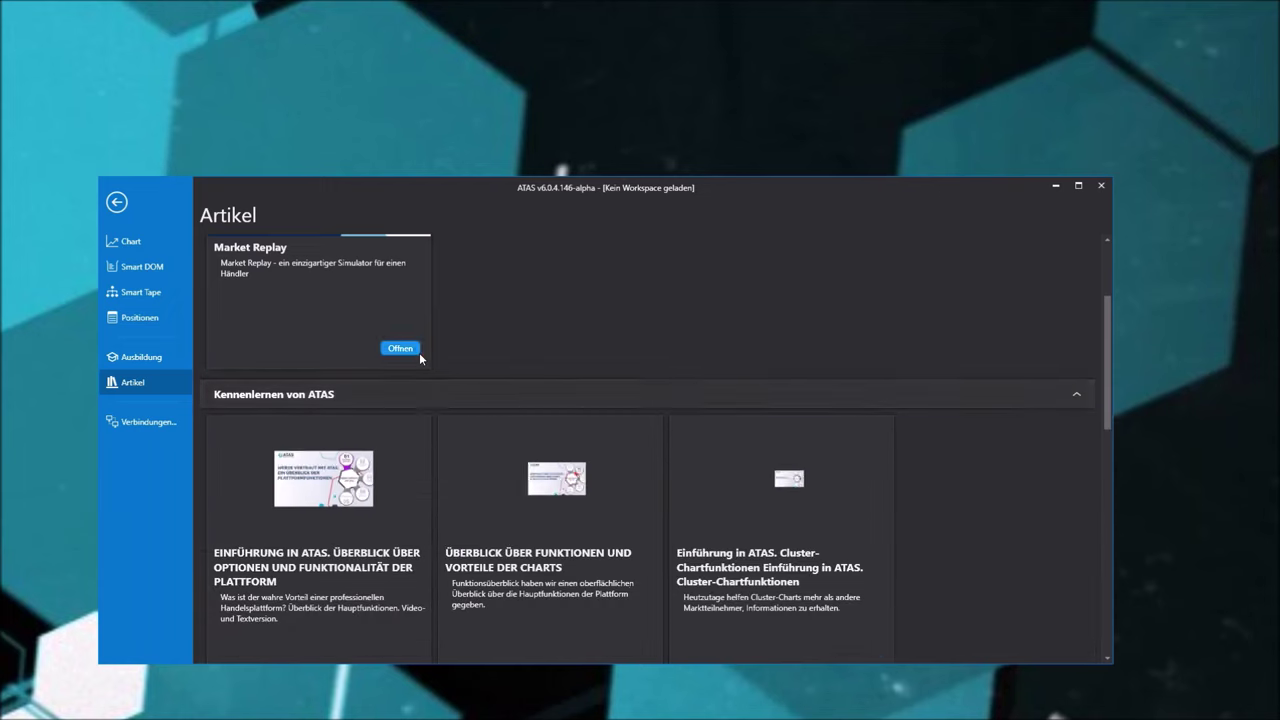
pyautogui.scroll(-5, 420, 352)
pyautogui.scroll(-5, 560, 367)
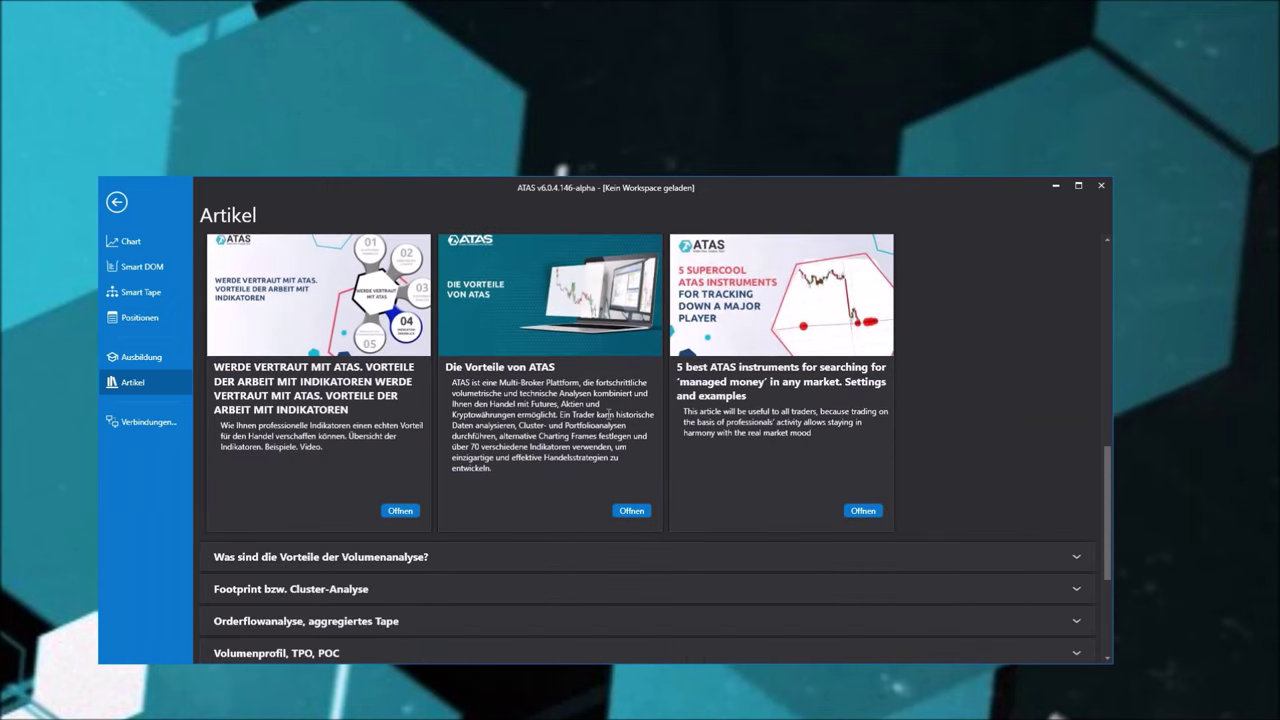
# Expand the Footprint bzw. Cluster-Analyse category and look through its articles
pyautogui.scroll(-3, 662, 370)
pyautogui.click(451, 432)
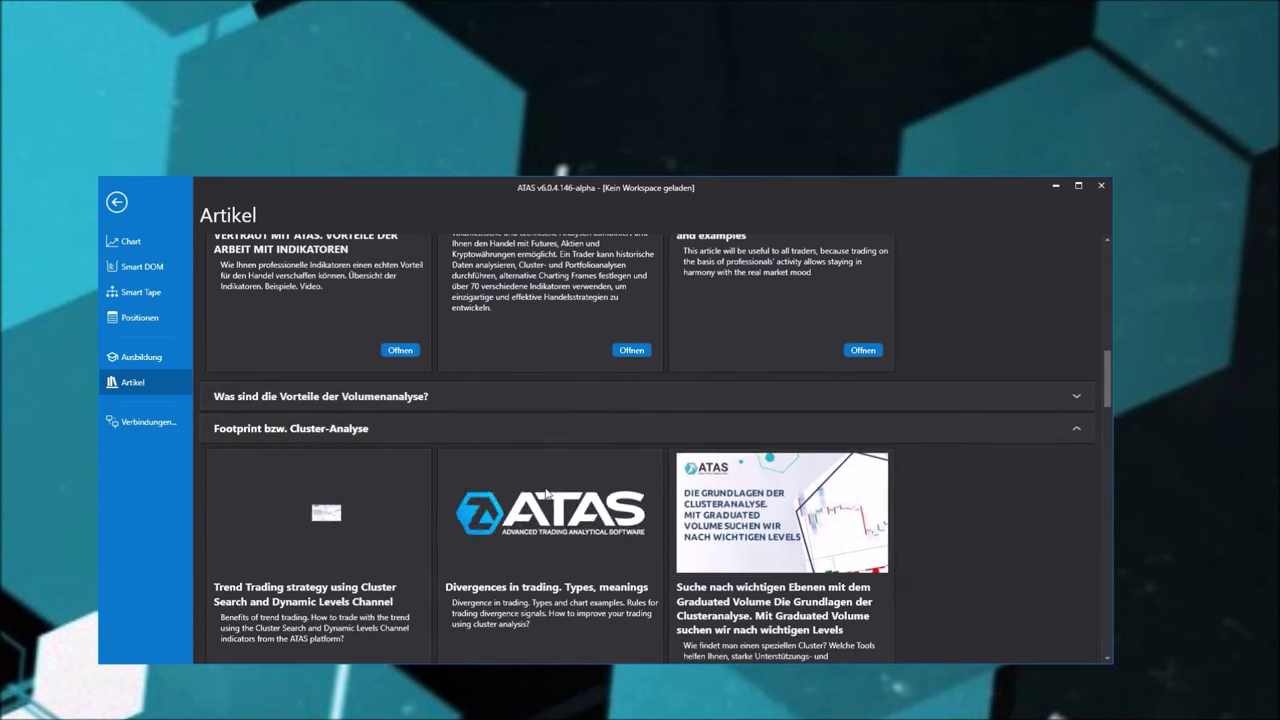
pyautogui.scroll(-5, 451, 437)
pyautogui.scroll(-2, 451, 437)
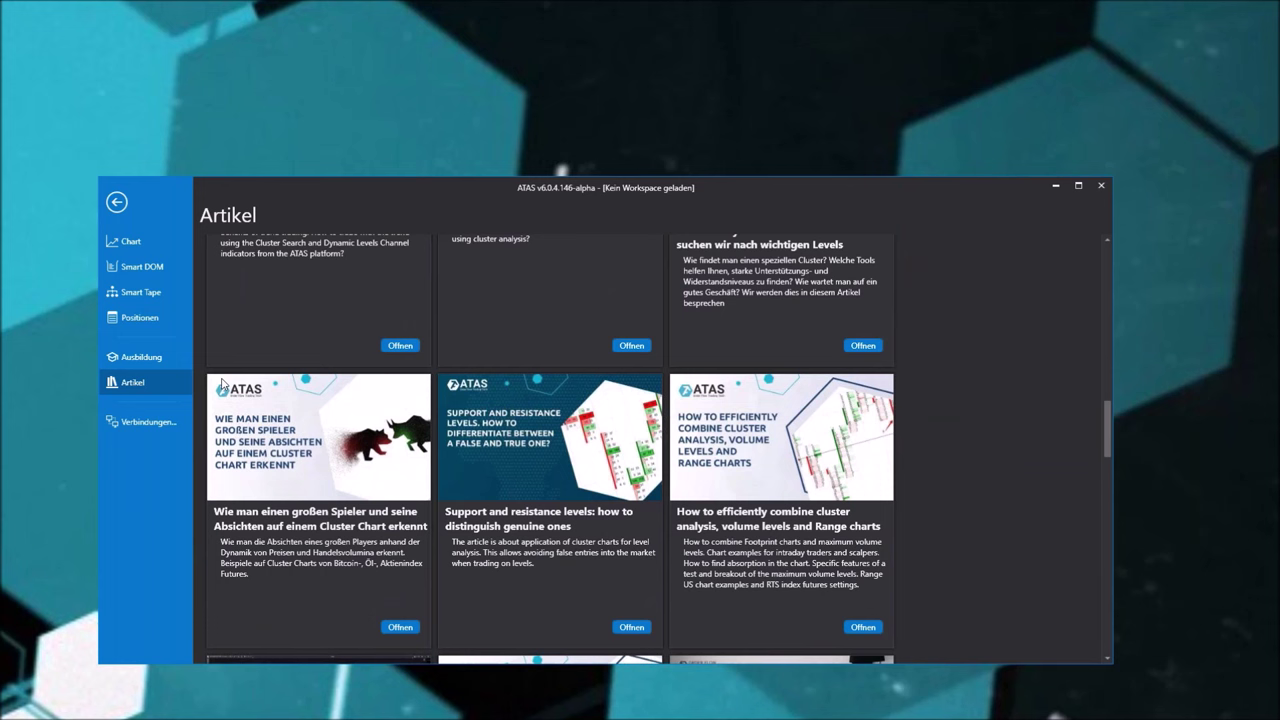
pyautogui.scroll(4, 217, 419)
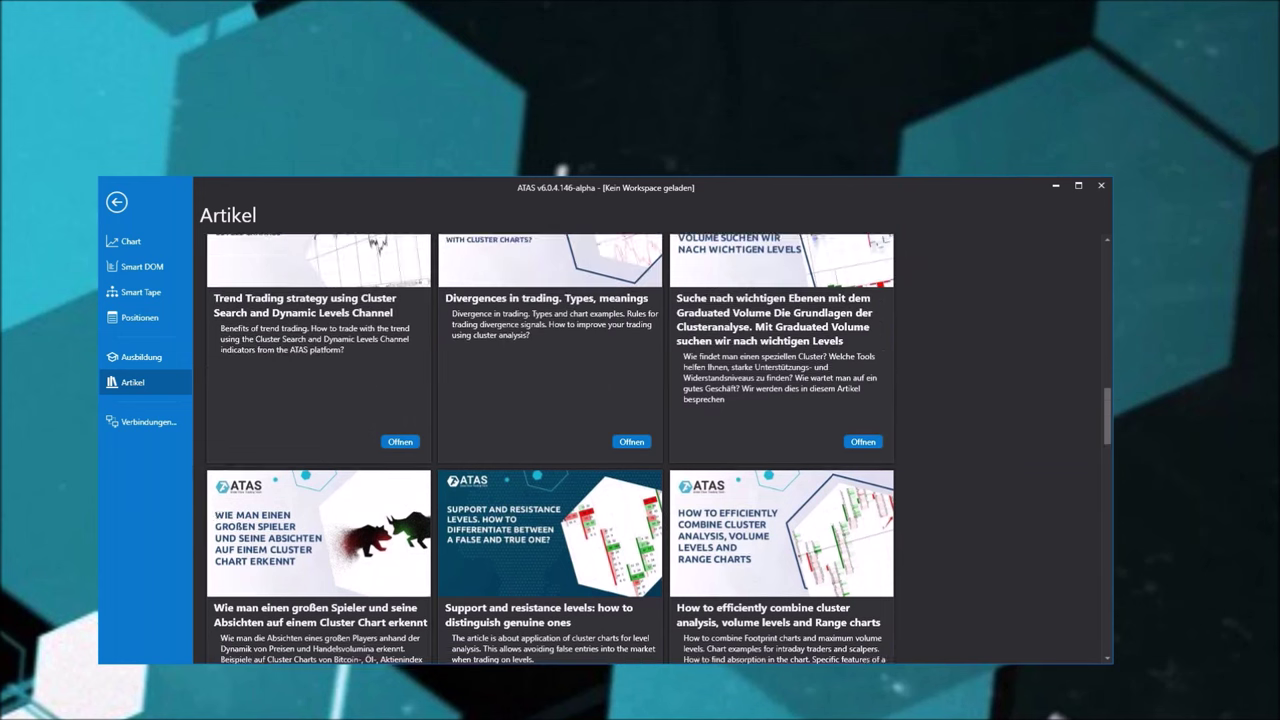
# Leave the Schnellstart page and open the Following Manager in the main window
pyautogui.click(116, 203)
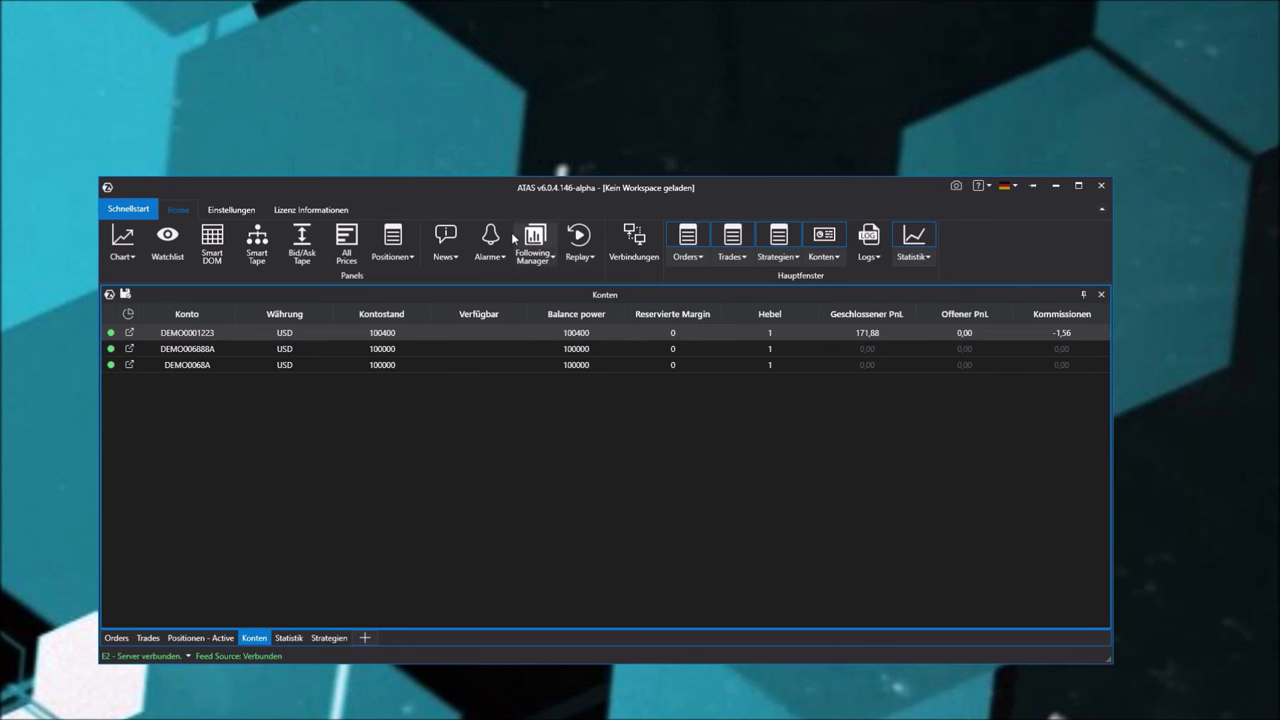
pyautogui.click(546, 242)
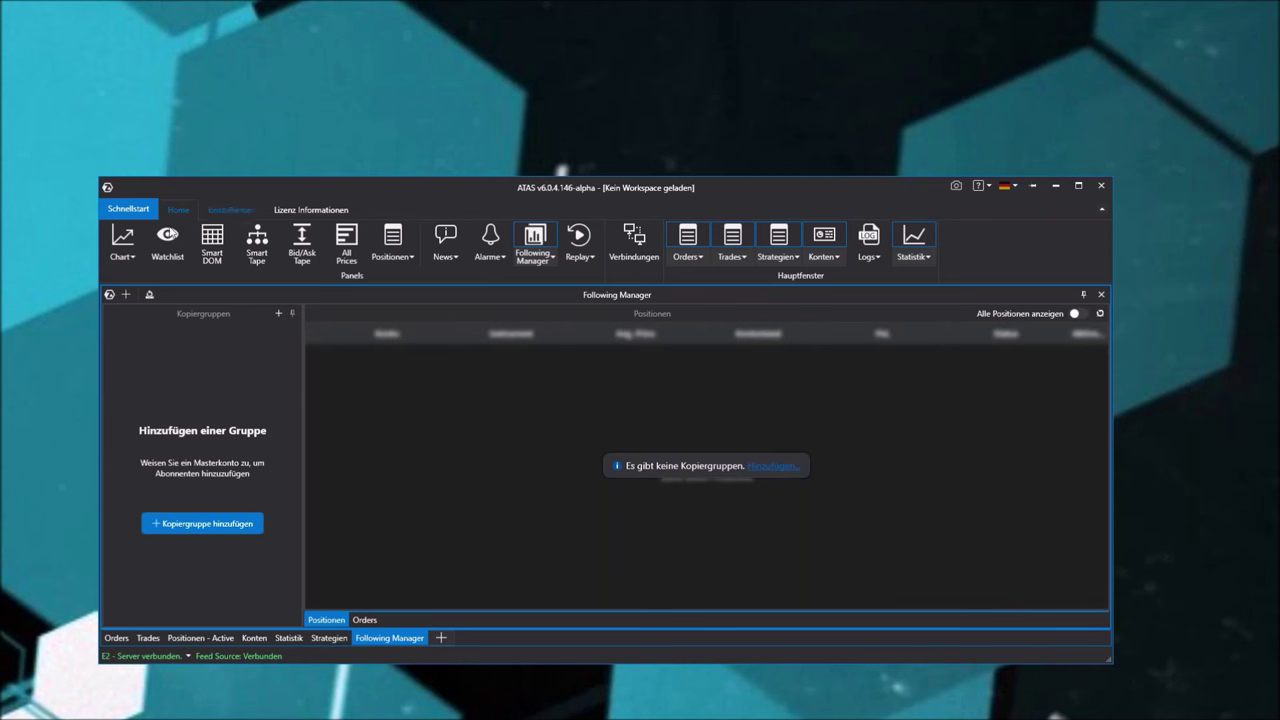
# Open a new chart for the ES (E-mini S&P 500) favourite and move its window slightly higher on the desktop
pyautogui.click(122, 238)
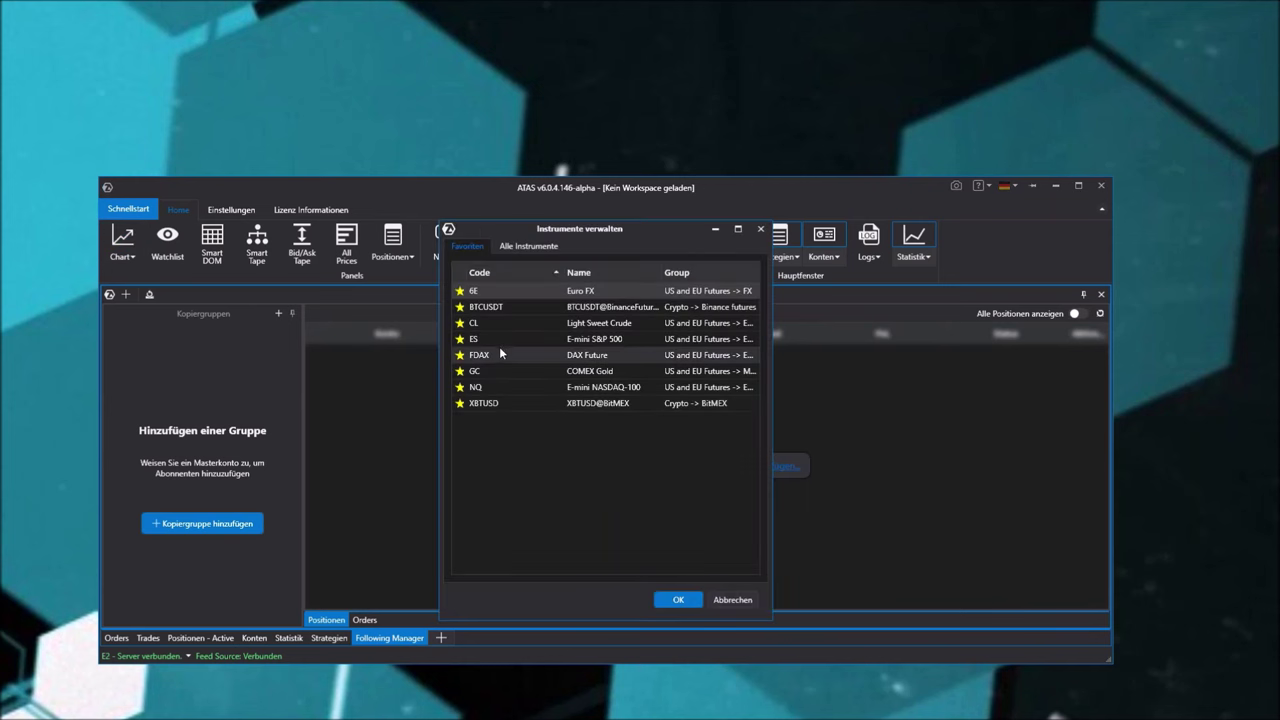
pyautogui.doubleClick(512, 338)
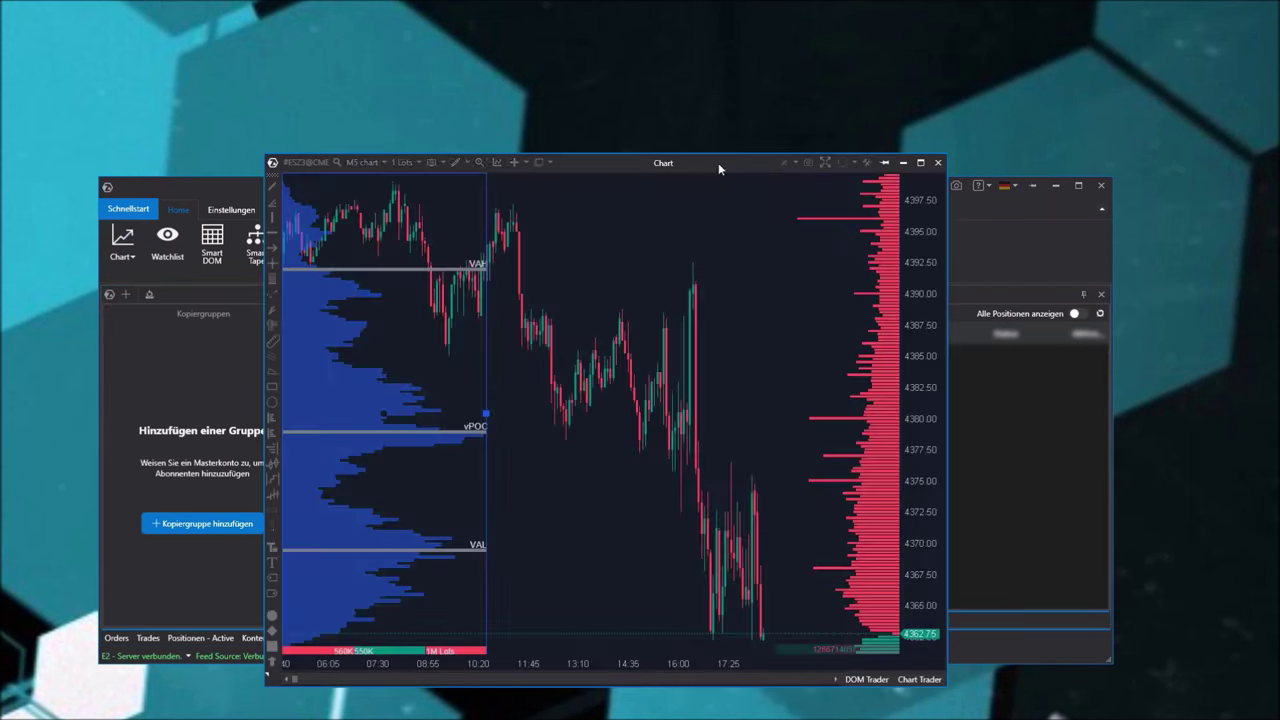
pyautogui.moveTo(718, 162); pyautogui.dragTo(732, 128)
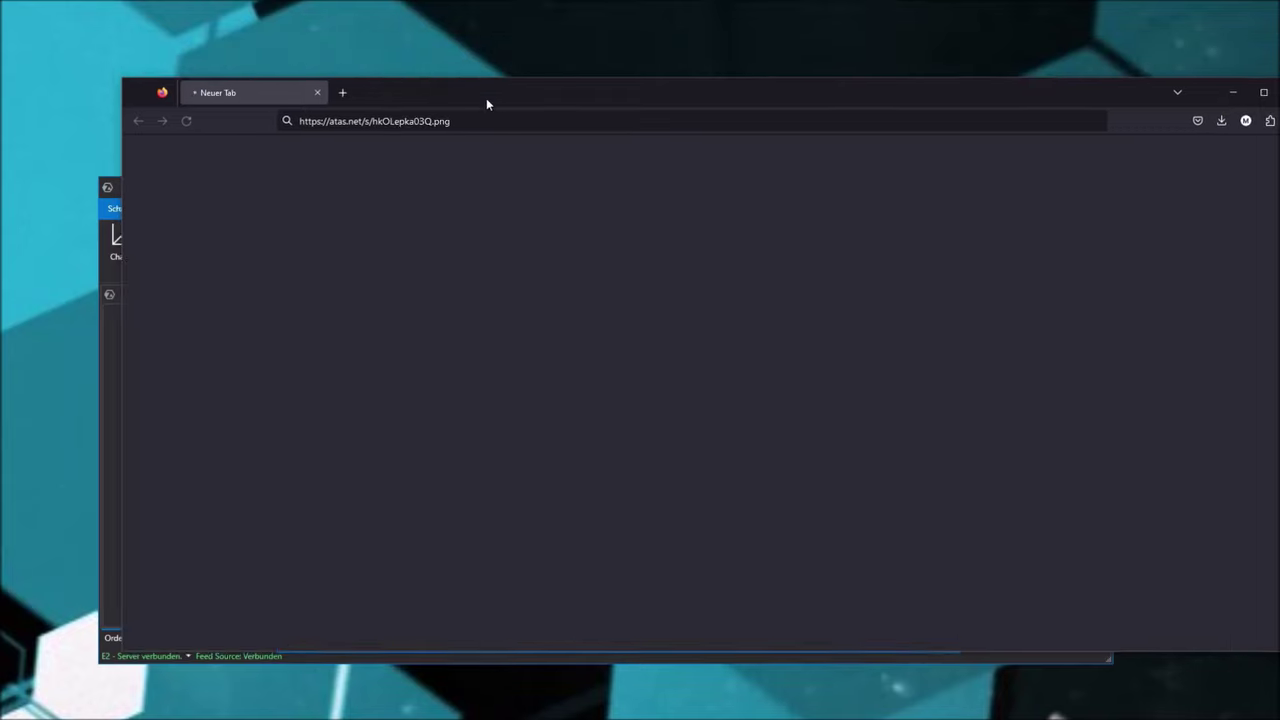
pyautogui.click(670, 153)
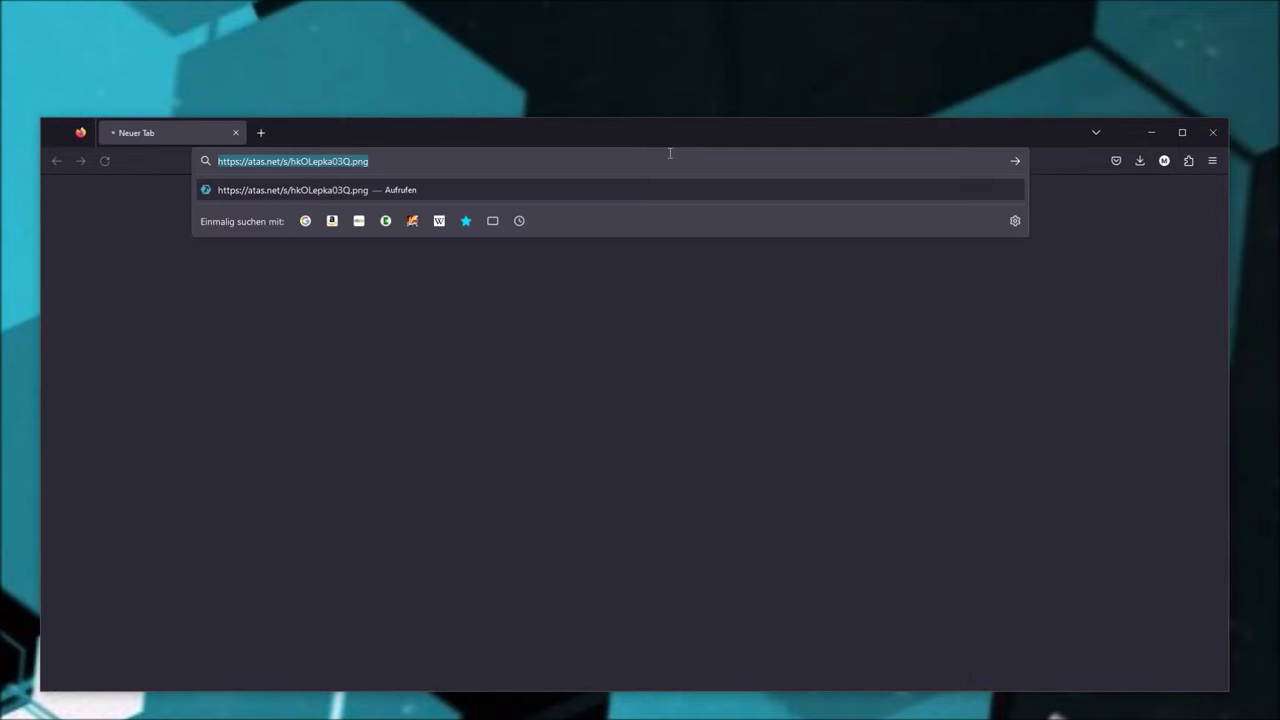
pyautogui.press('Return')
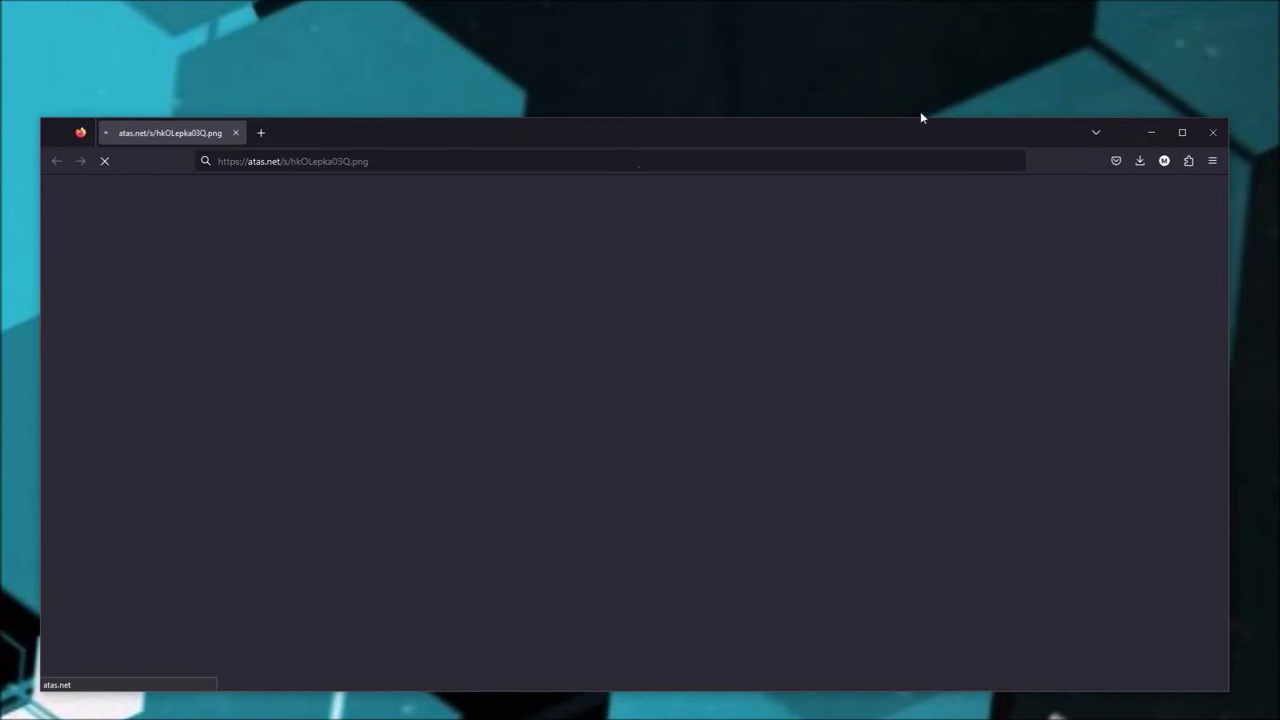
pyautogui.click(1210, 133)
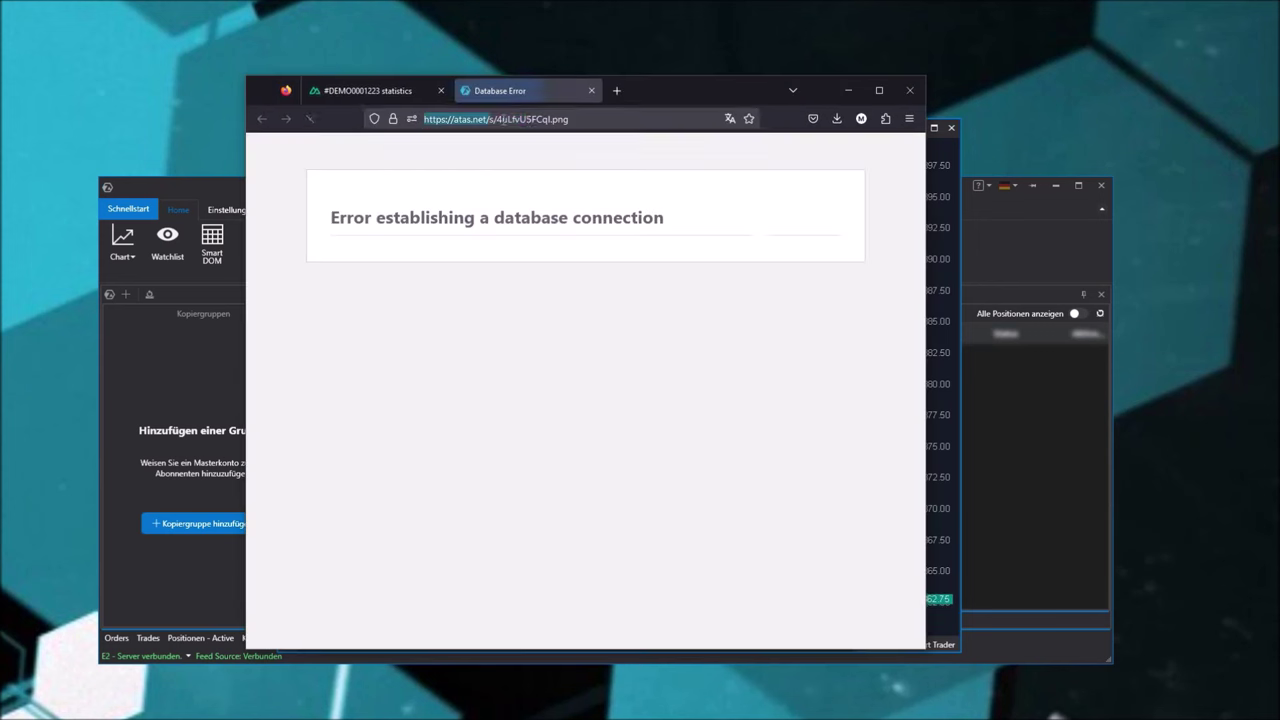
# Inspect the atas.net address of the second chart screenshot link in Firefox, and close the browser window
pyautogui.click(480, 119)
pyautogui.click(543, 346)
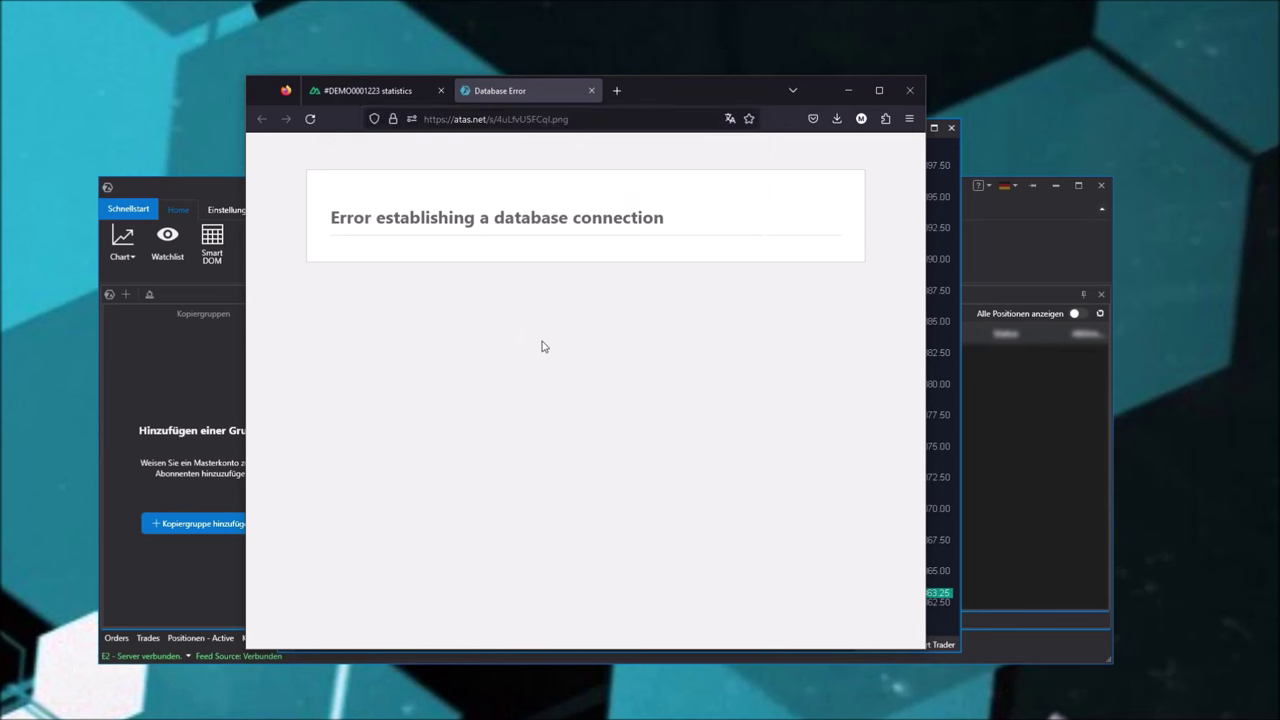
pyautogui.click(494, 117)
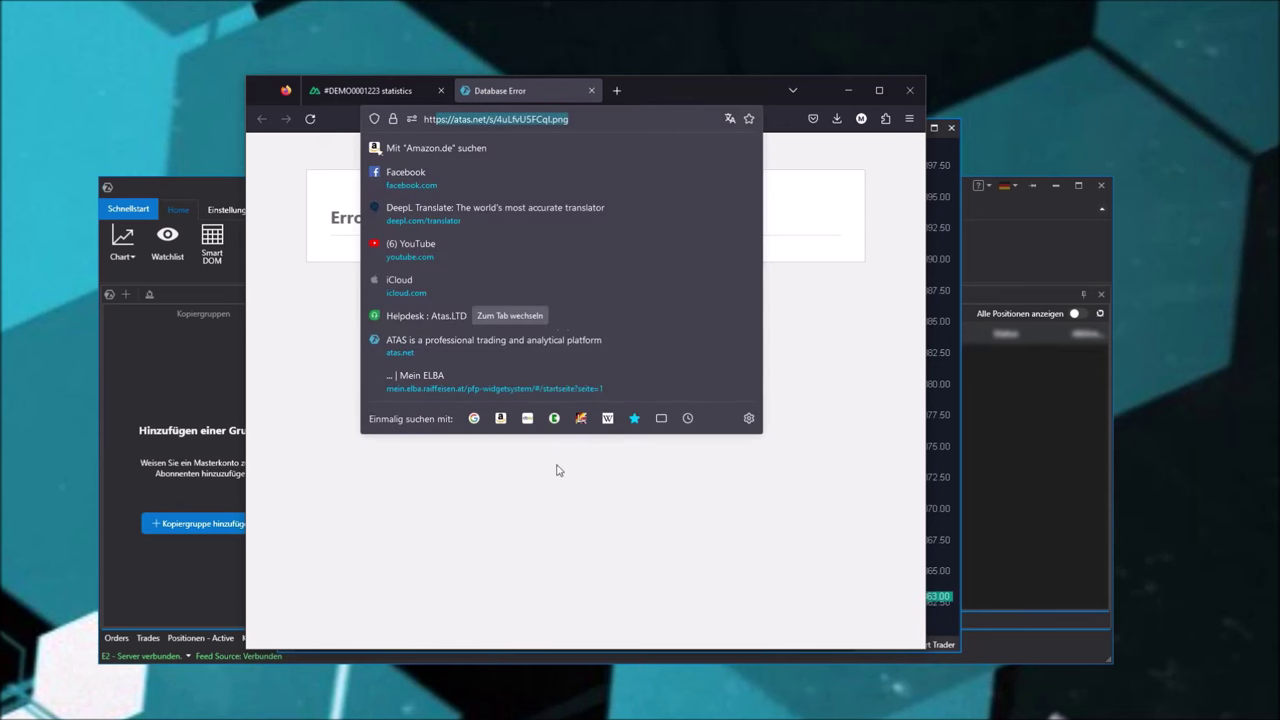
pyautogui.click(420, 483)
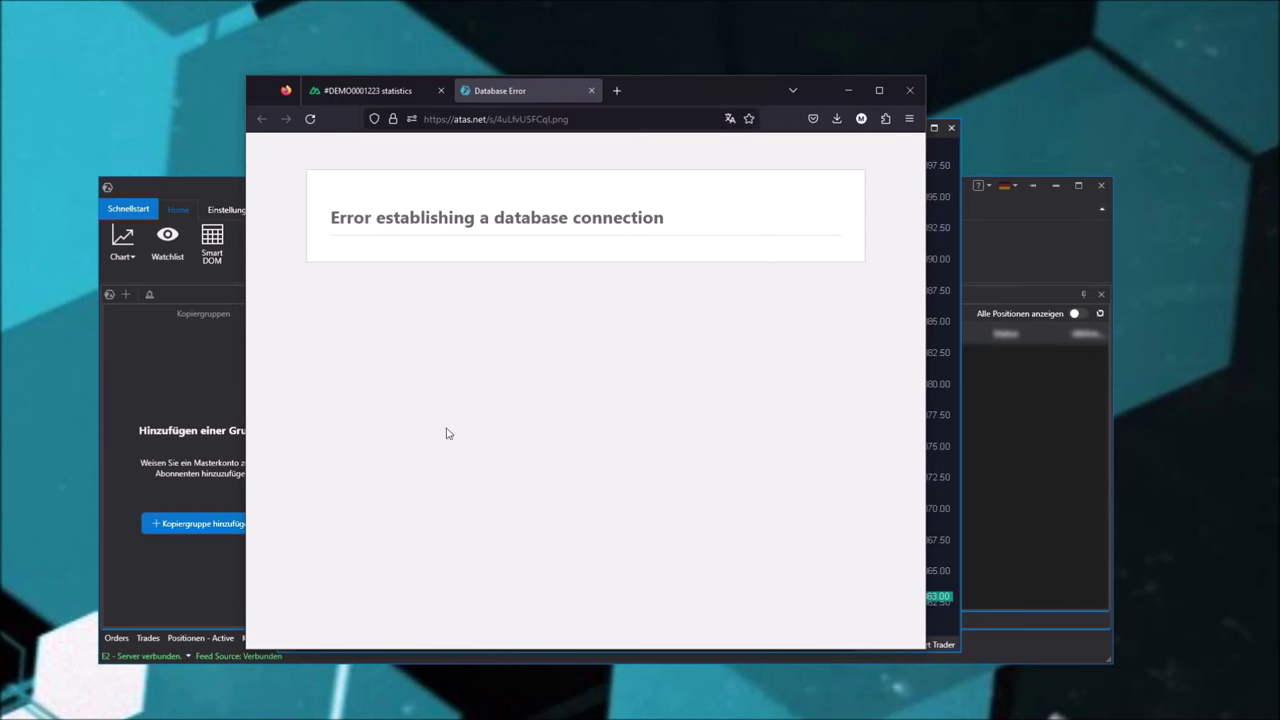
pyautogui.click(916, 92)
# Bring the ATAS main window forward, look through the Erweiterte Einstellungen, and close them without changes
pyautogui.click(1060, 389)
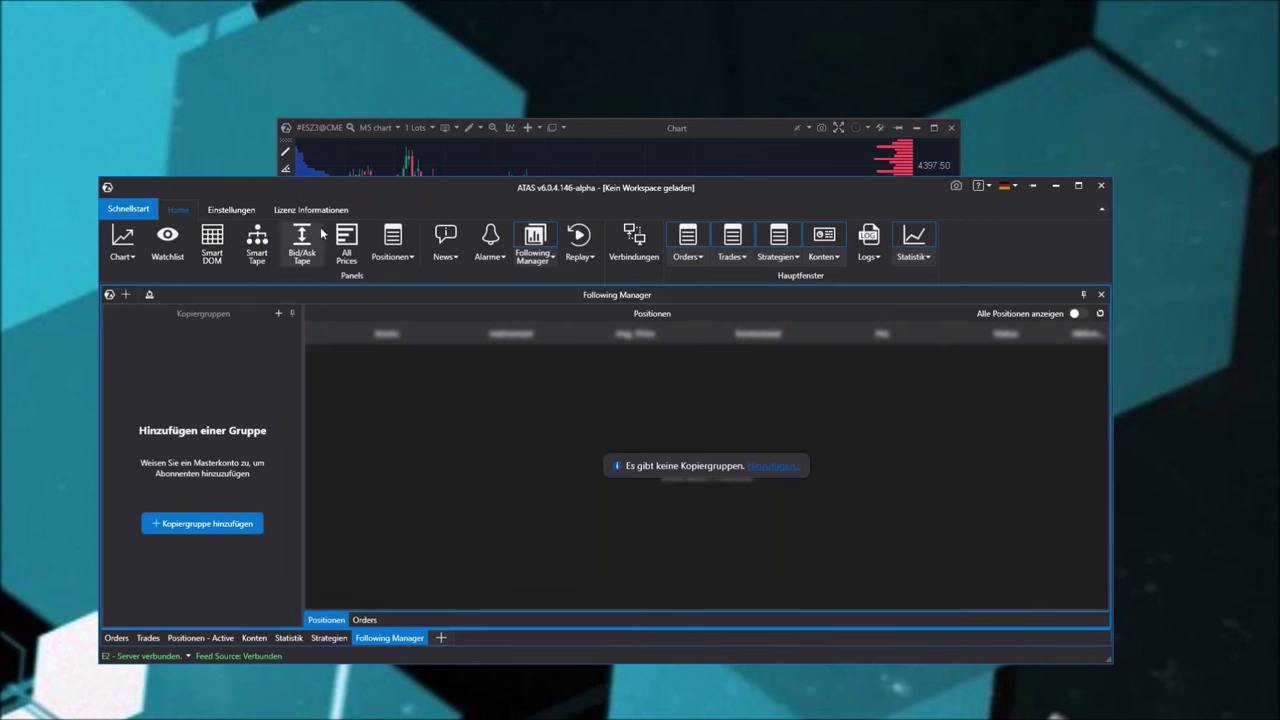
pyautogui.click(256, 209)
pyautogui.click(531, 242)
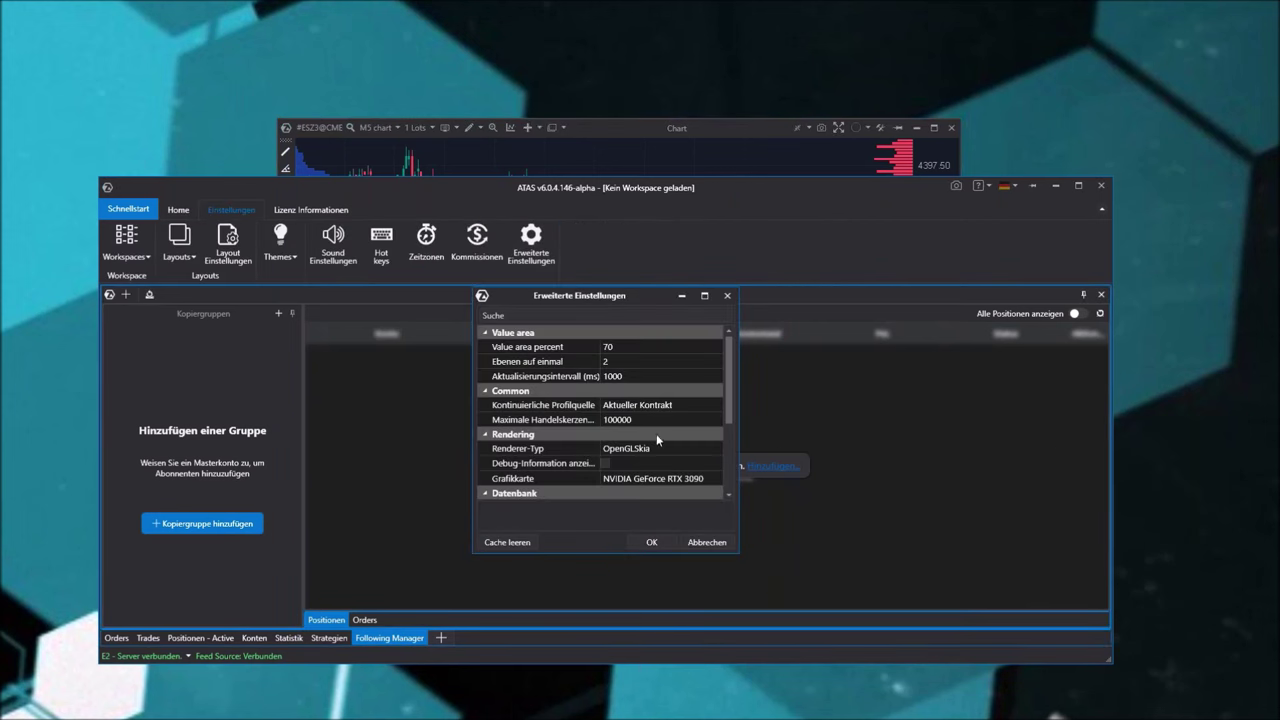
pyautogui.scroll(-3, 626, 372)
pyautogui.scroll(2, 627, 375)
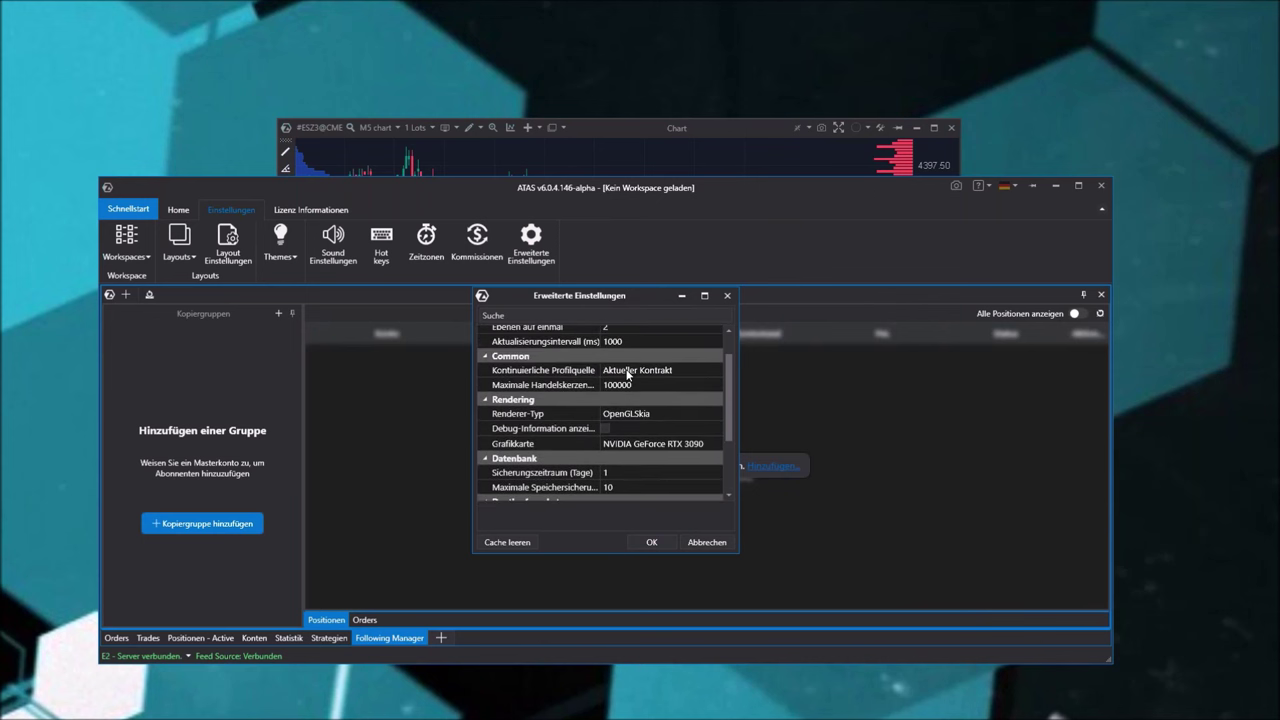
pyautogui.scroll(1, 628, 375)
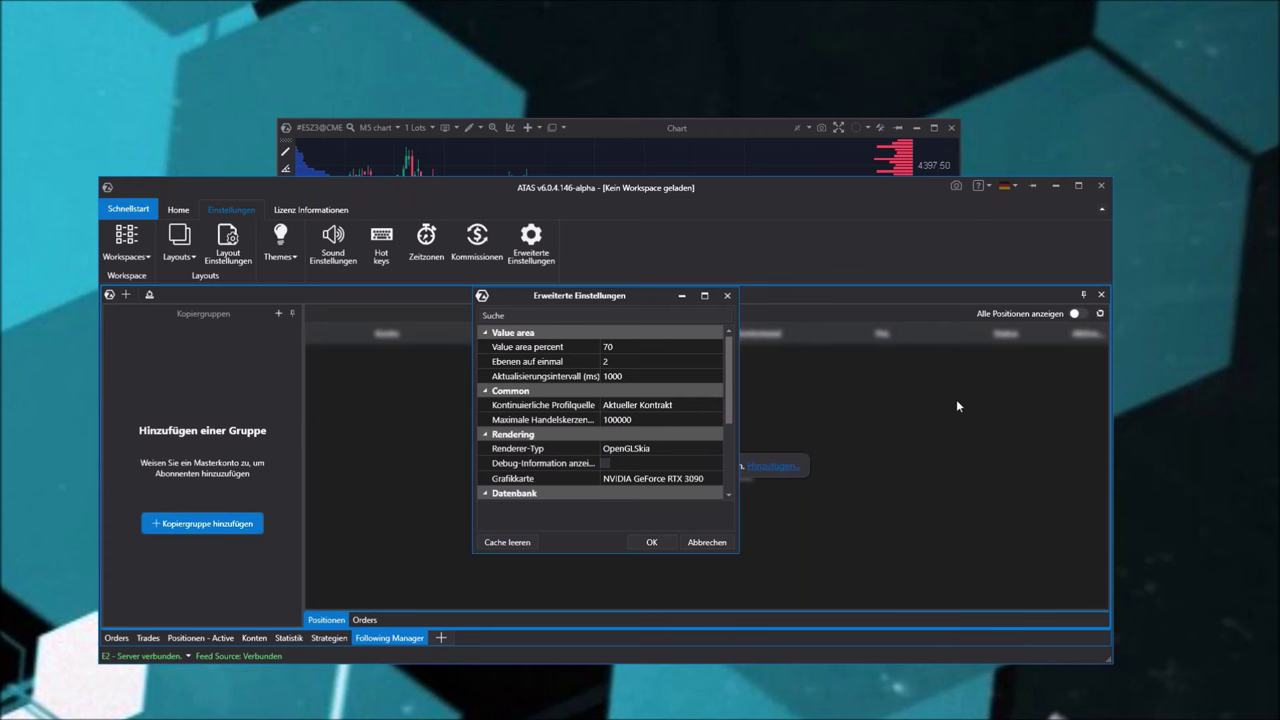
pyautogui.click(727, 295)
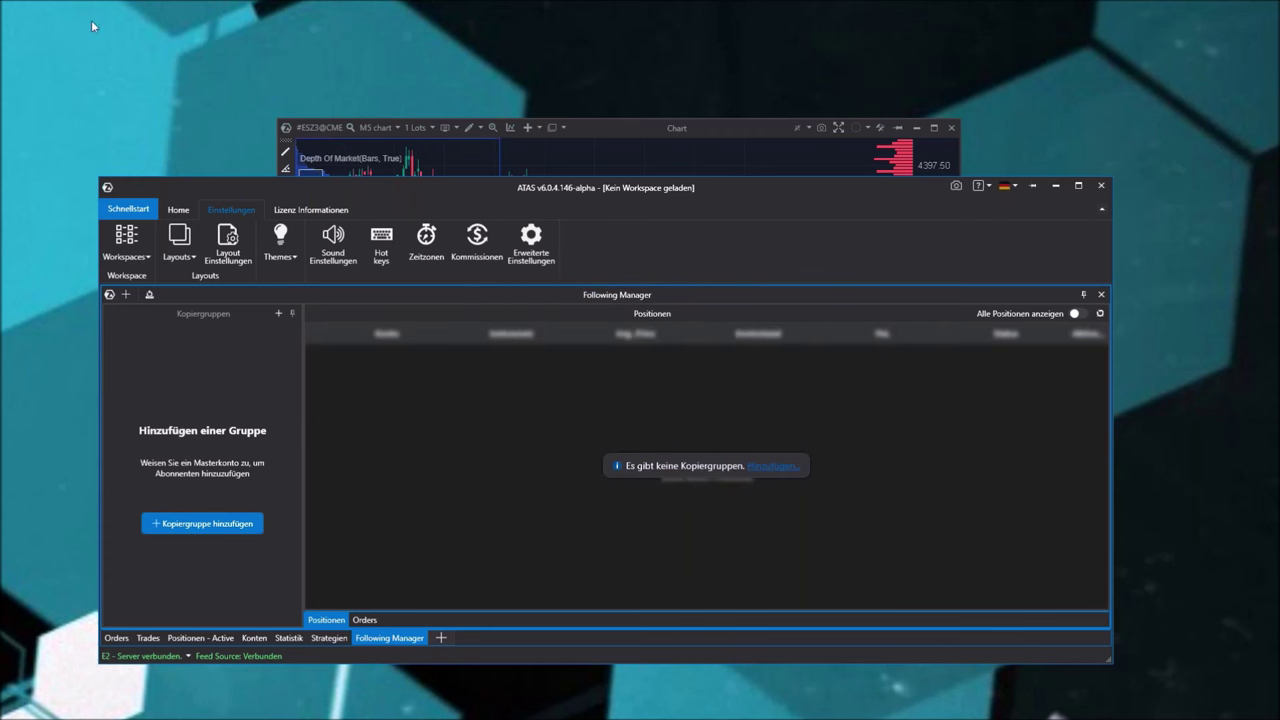
# Move the main window slightly higher on the desktop and look through the available interface languages without changing the selection
pyautogui.moveTo(695, 187)
pyautogui.mouseDown()
pyautogui.moveTo(678, 231)
pyautogui.moveTo(719, 194)
pyautogui.mouseUp()
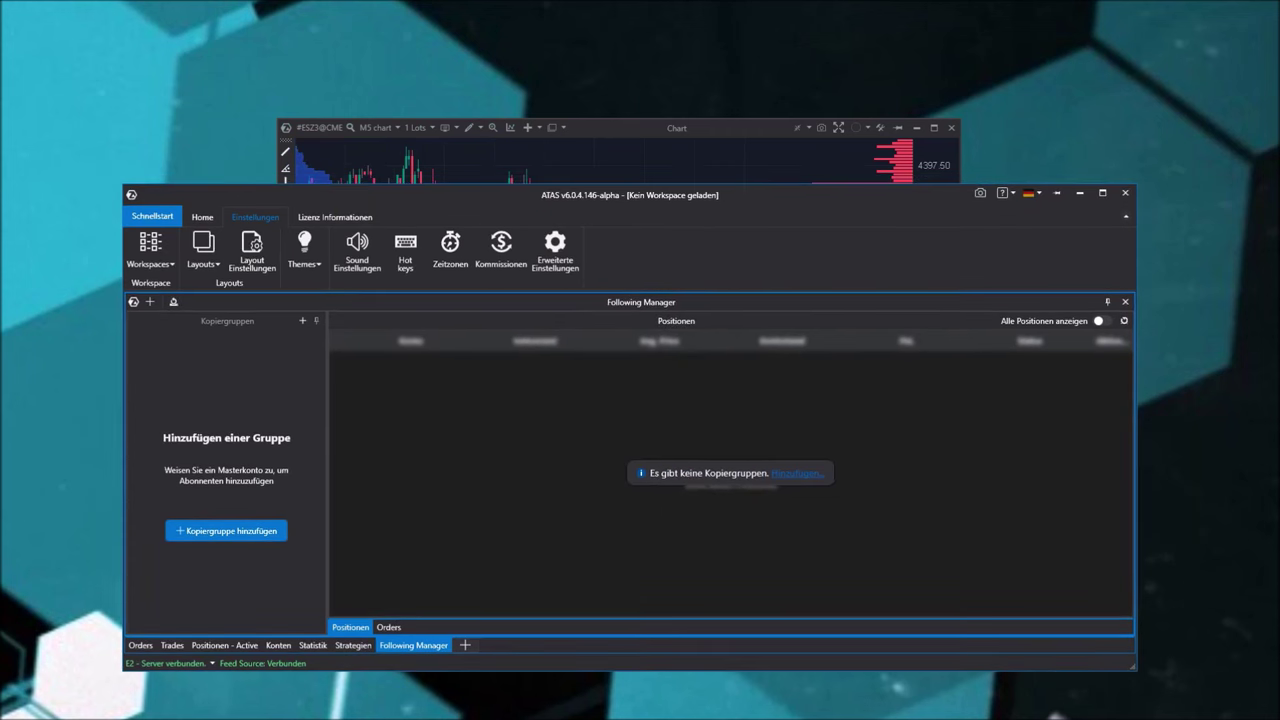
pyautogui.moveTo(364, 194); pyautogui.dragTo(400, 154)
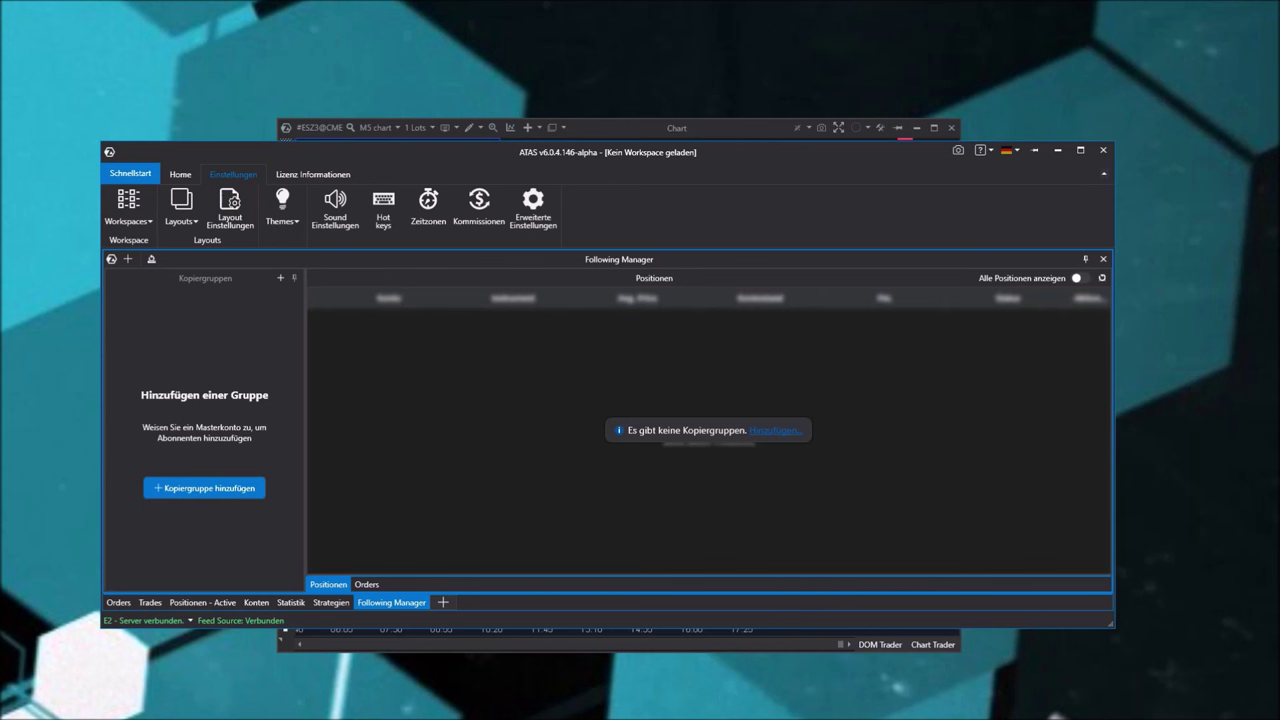
pyautogui.click(1006, 152)
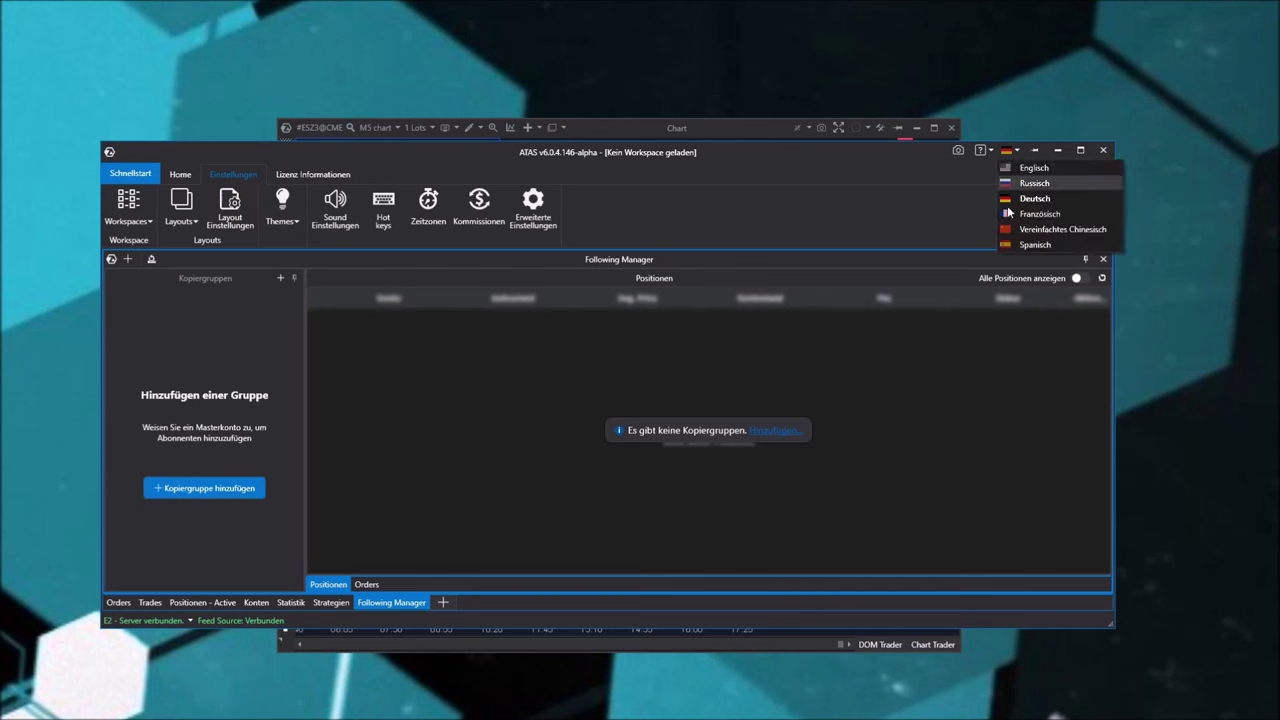
pyautogui.click(930, 181)
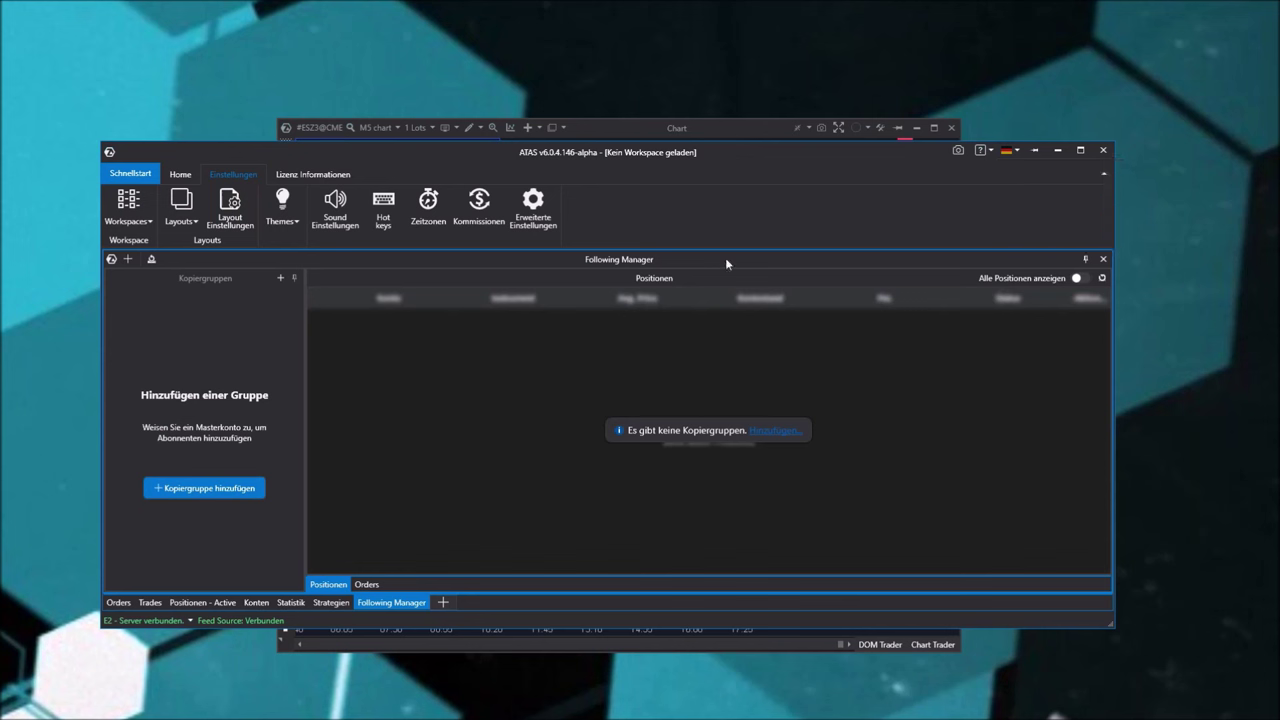
# Browse the Artikel collection in the Schnellstart area, from Market Replay to the Footprint and cluster analysis articles, and return to the main window
pyautogui.click(130, 173)
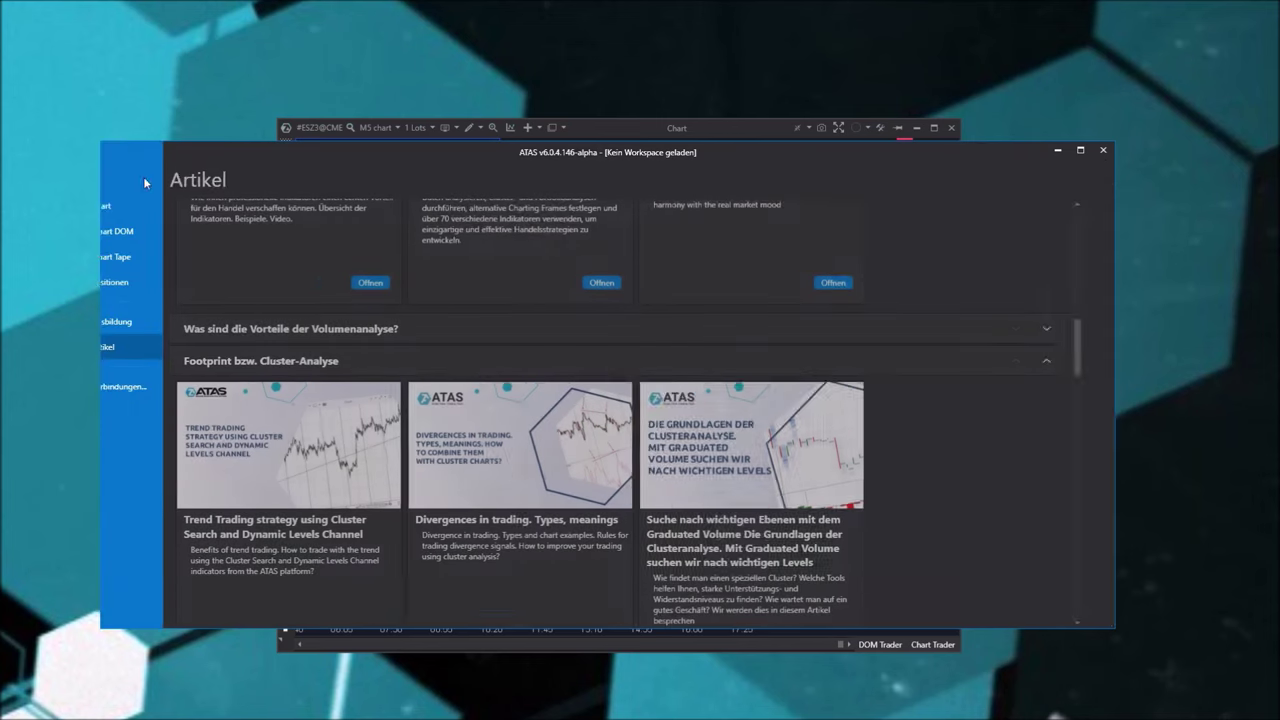
pyautogui.scroll(-1, 443, 458)
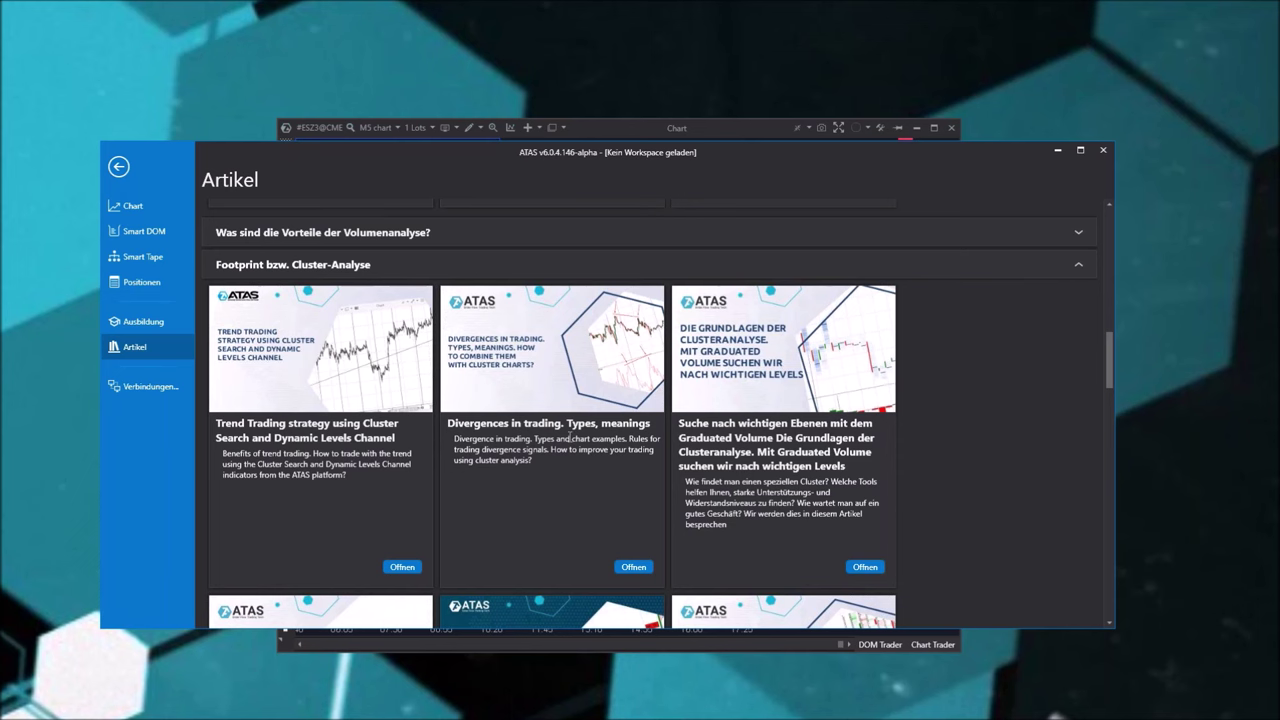
pyautogui.scroll(-1, 570, 437)
pyautogui.scroll(-3, 570, 437)
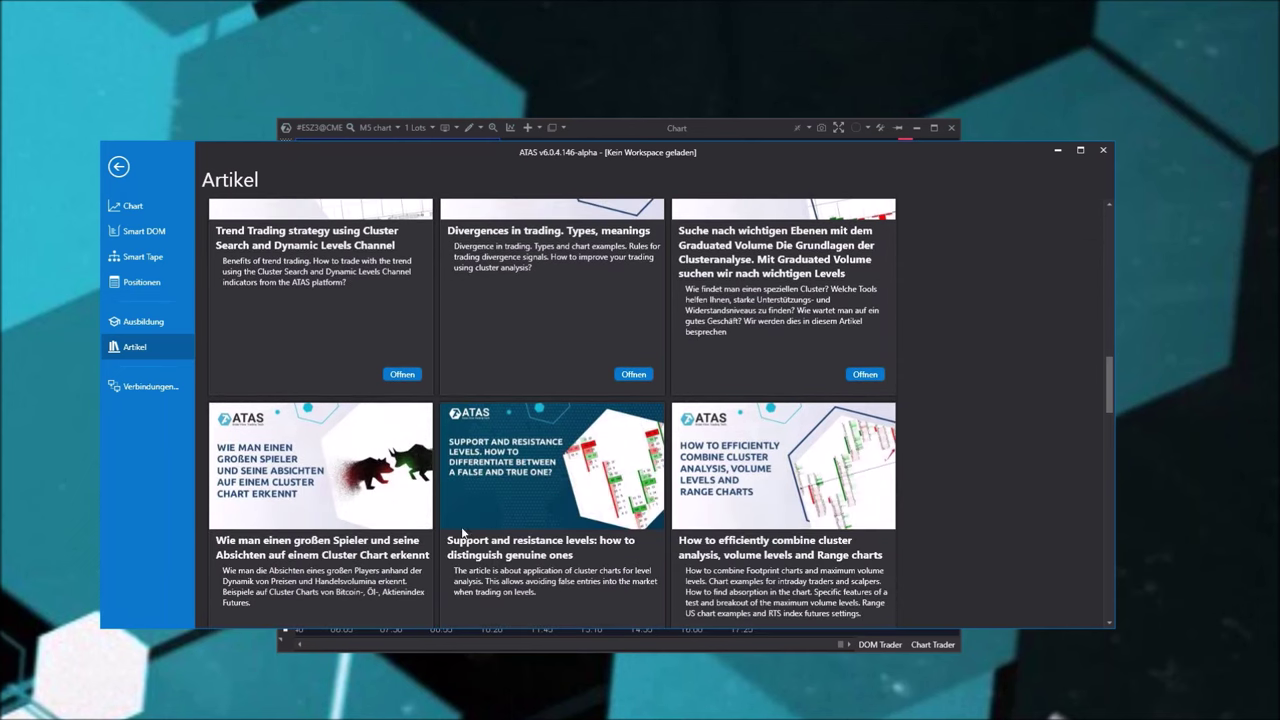
pyautogui.scroll(-4, 935, 451)
pyautogui.scroll(8, 533, 486)
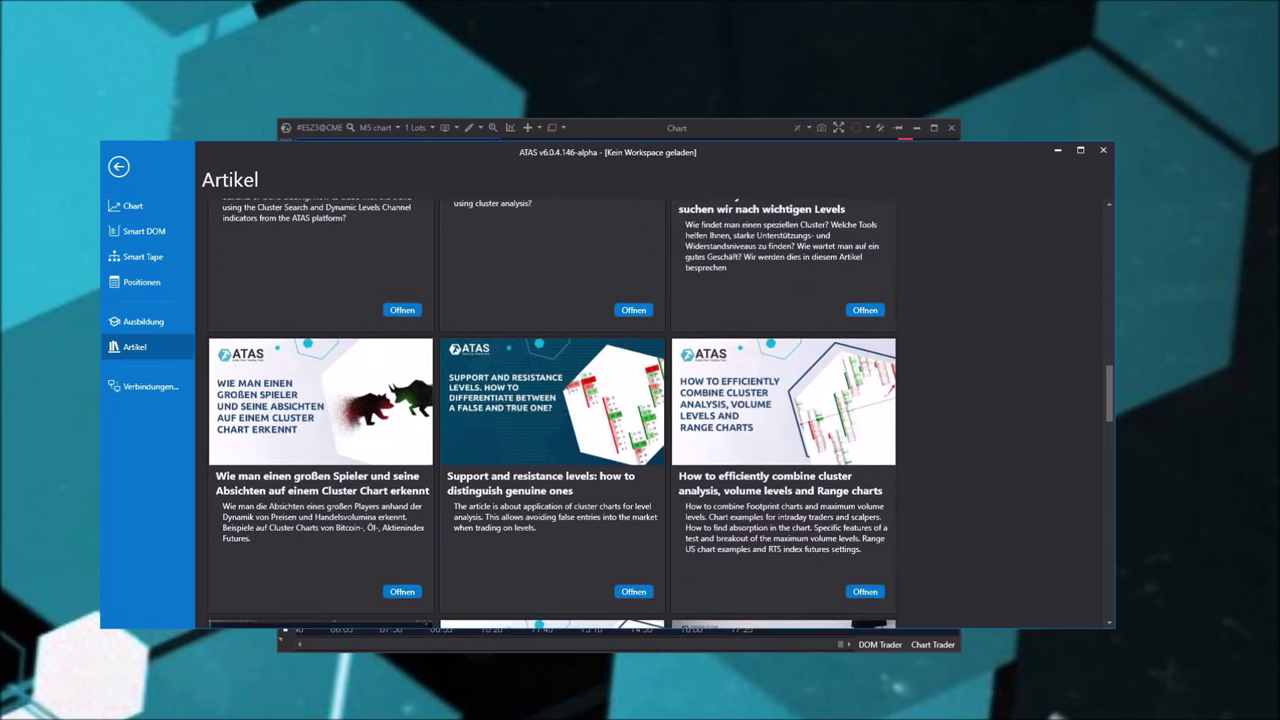
pyautogui.scroll(8, 533, 486)
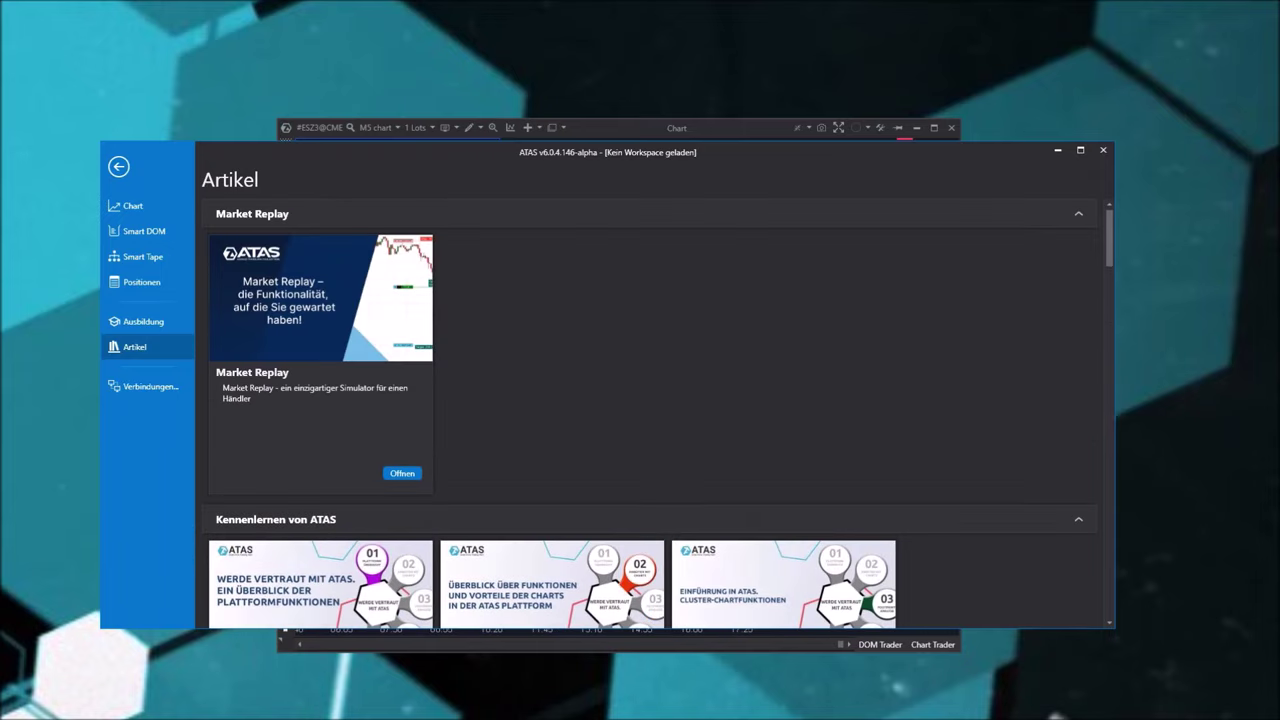
pyautogui.scroll(-2, 436, 320)
pyautogui.scroll(-6, 436, 320)
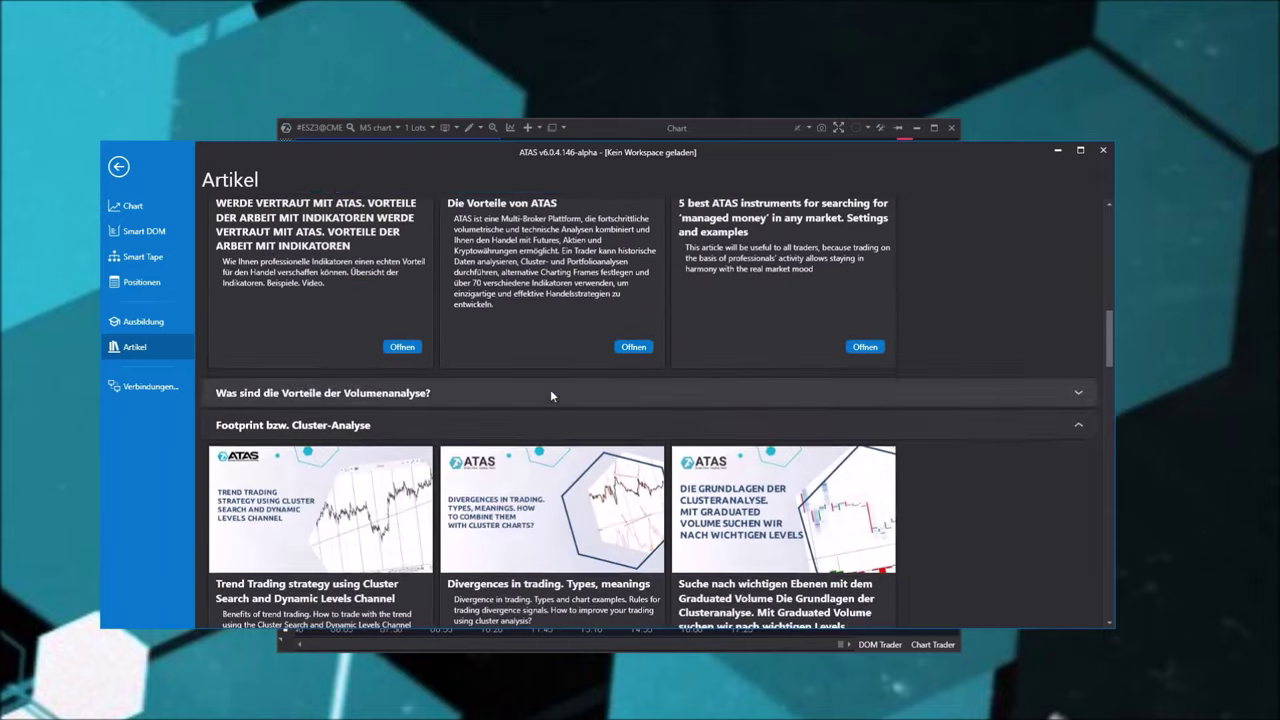
pyautogui.scroll(-6, 821, 405)
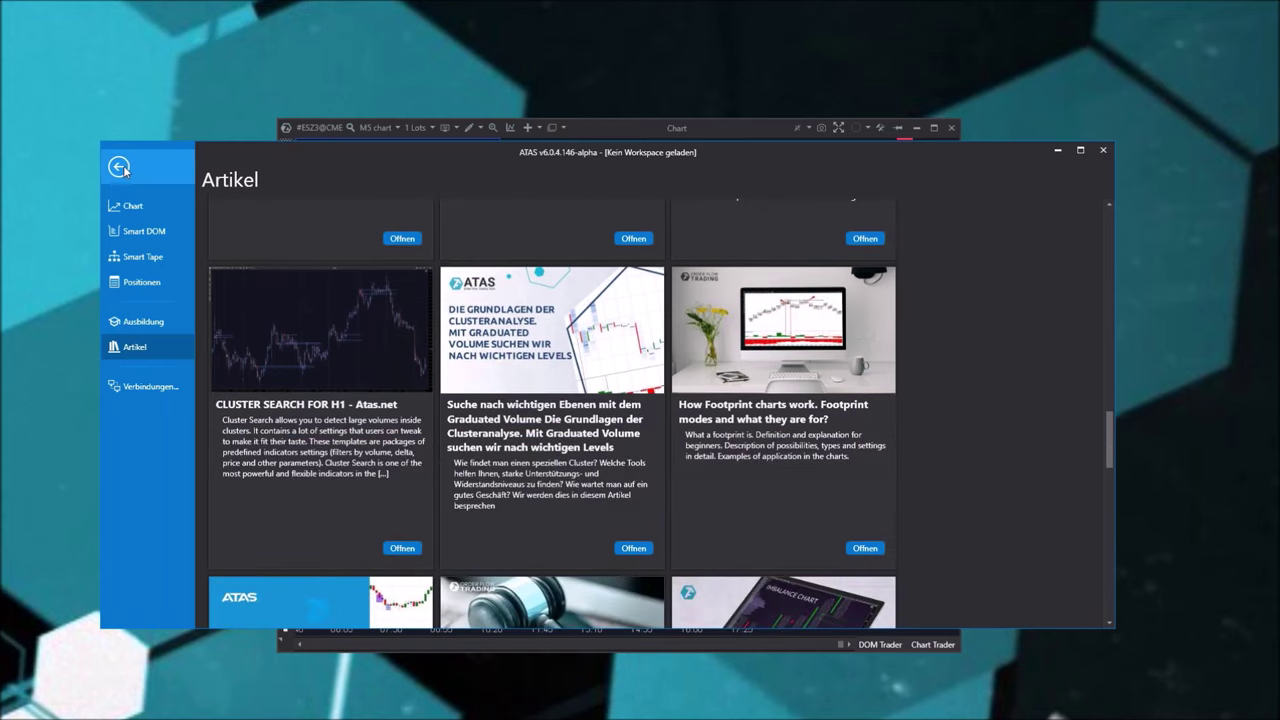
pyautogui.click(121, 166)
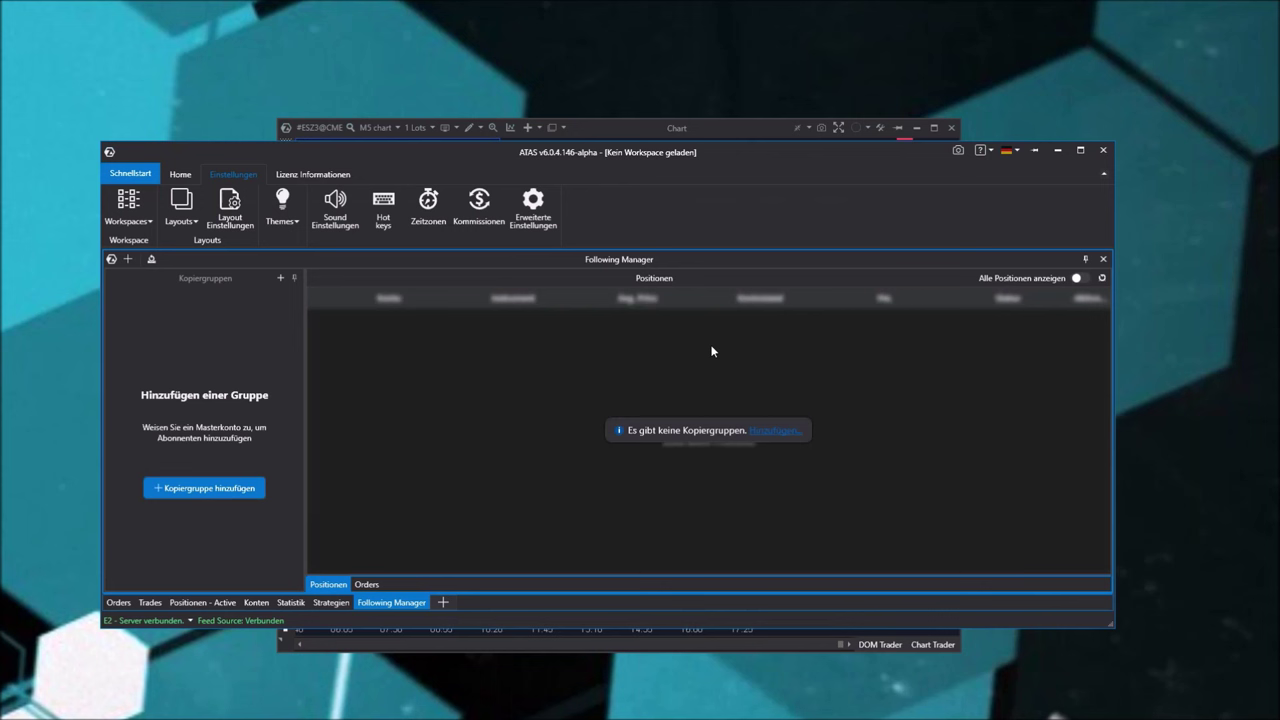
# Close the Following Manager, show the Konten list and select the second demo account
pyautogui.click(1103, 259)
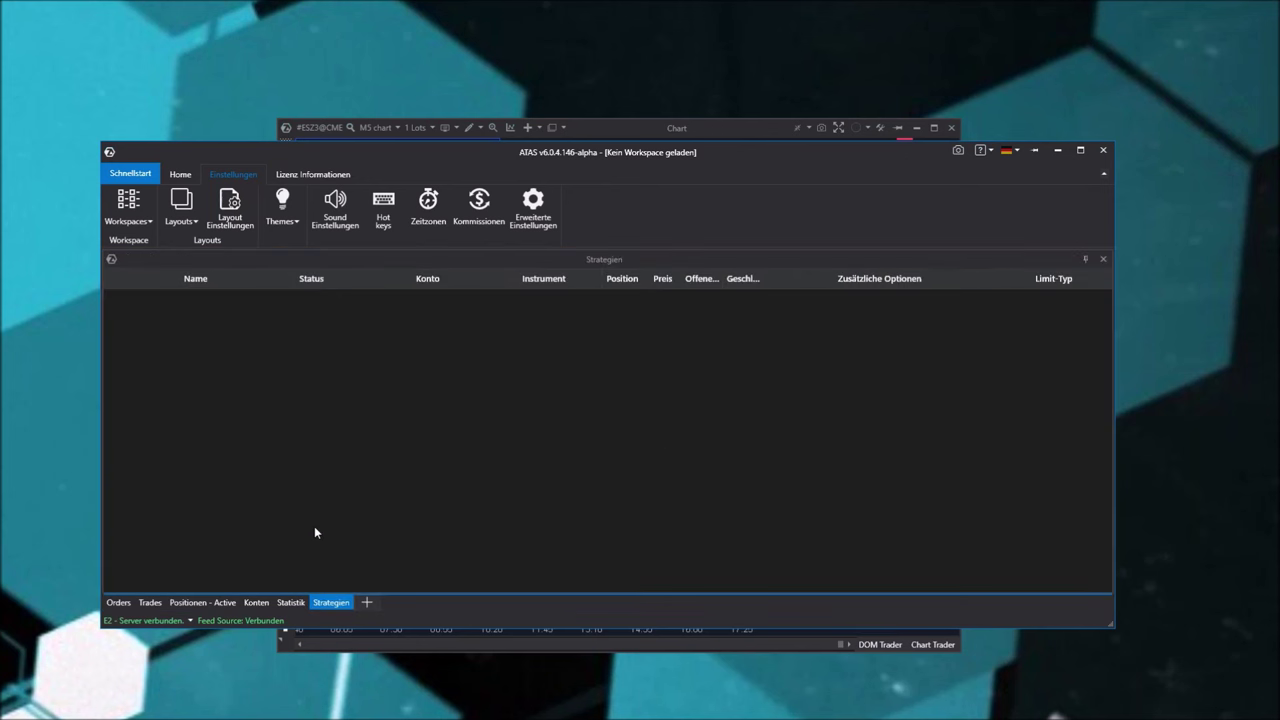
pyautogui.click(255, 603)
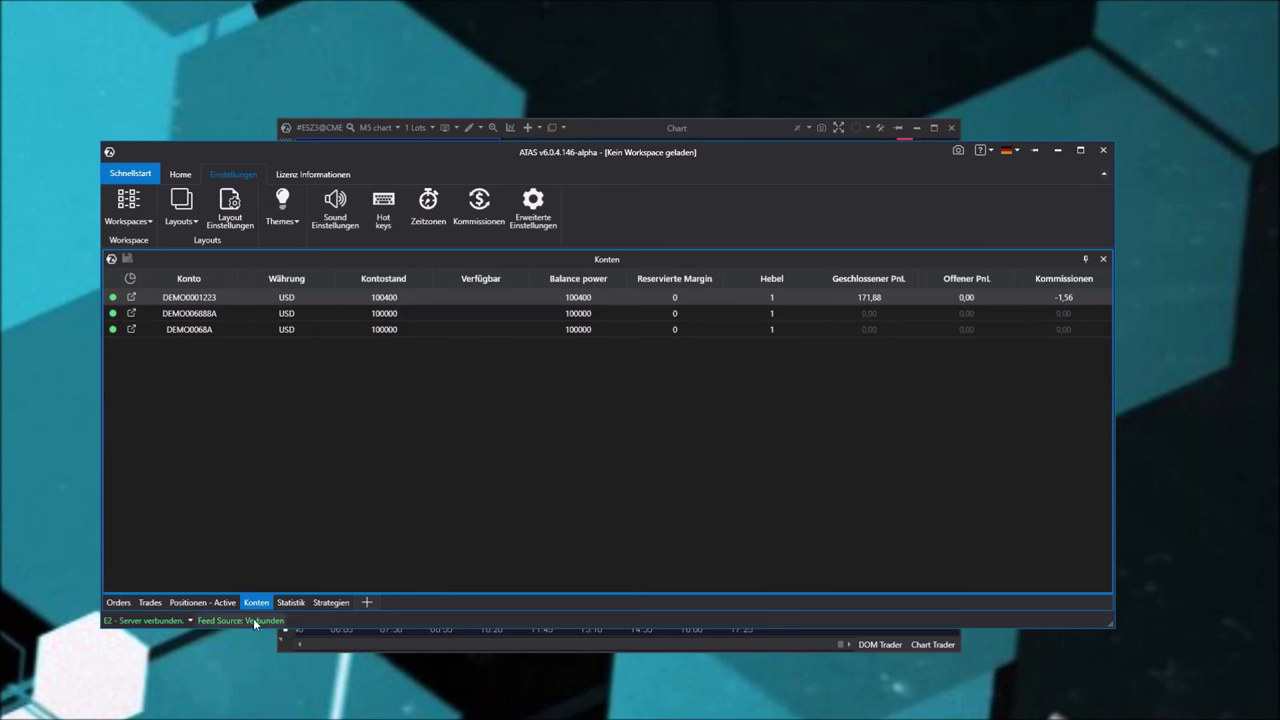
pyautogui.moveTo(263, 626)
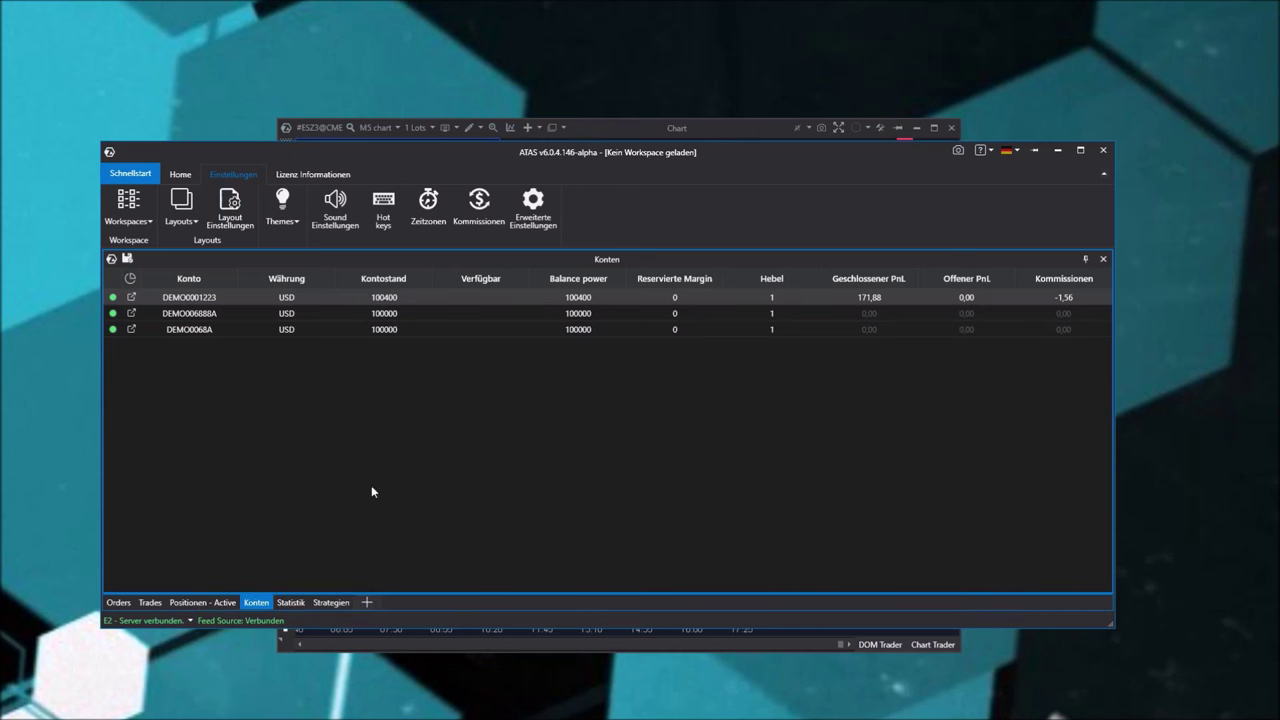
pyautogui.click(205, 313)
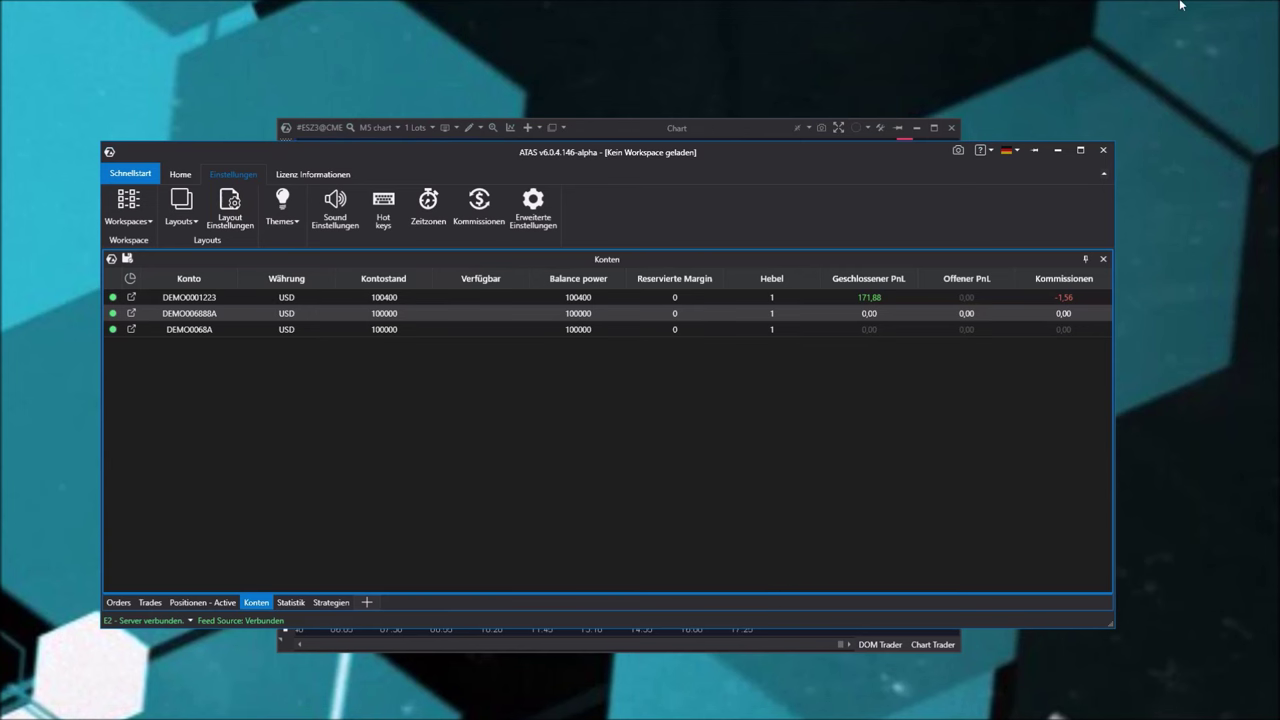
# Bring the ES chart window forward to view it, and return to the main window
pyautogui.click(660, 128)
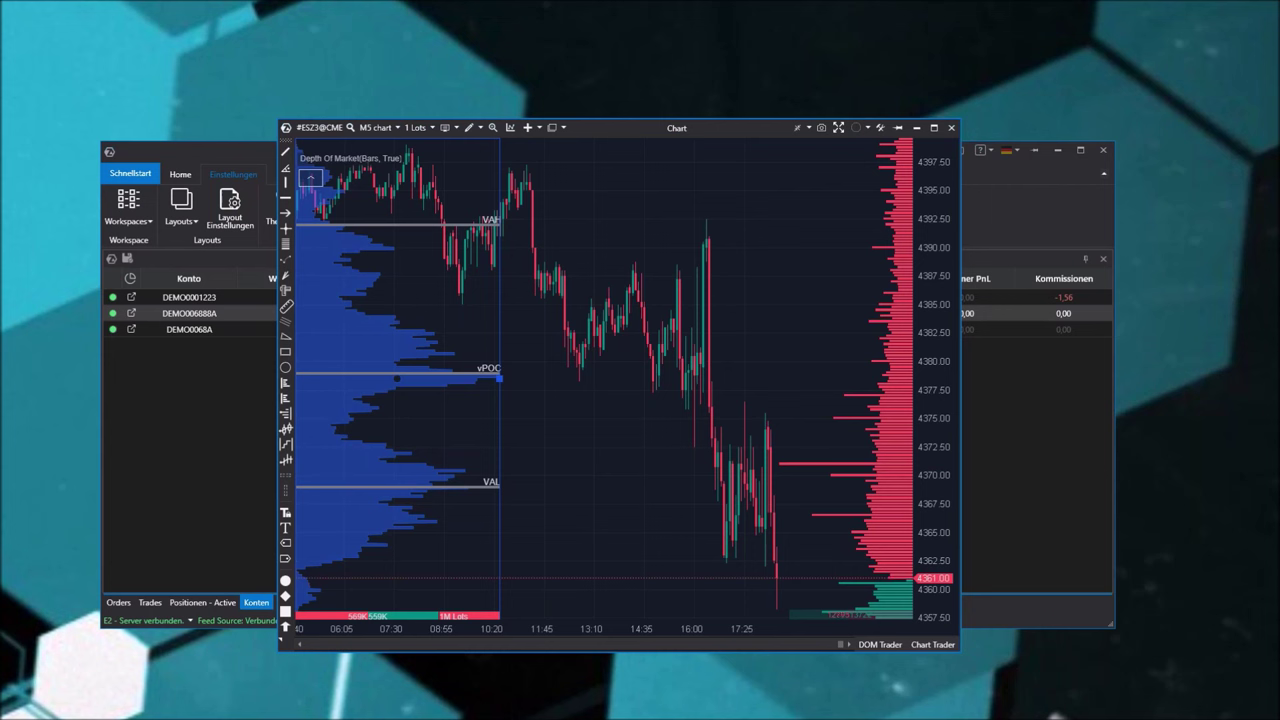
pyautogui.click(148, 455)
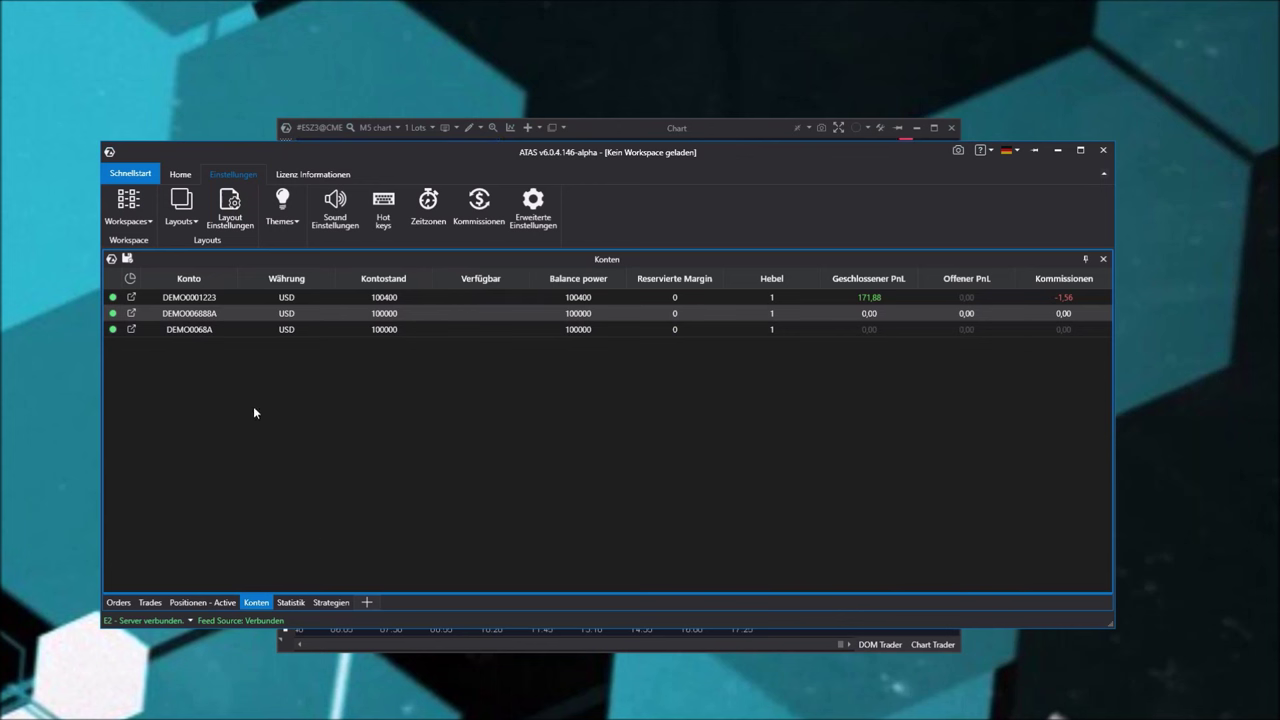
# Open a Smart Tape for the ES (E-mini S&P 500) favourite, lengthen its window and place it near the upper edge of the desktop
pyautogui.click(179, 174)
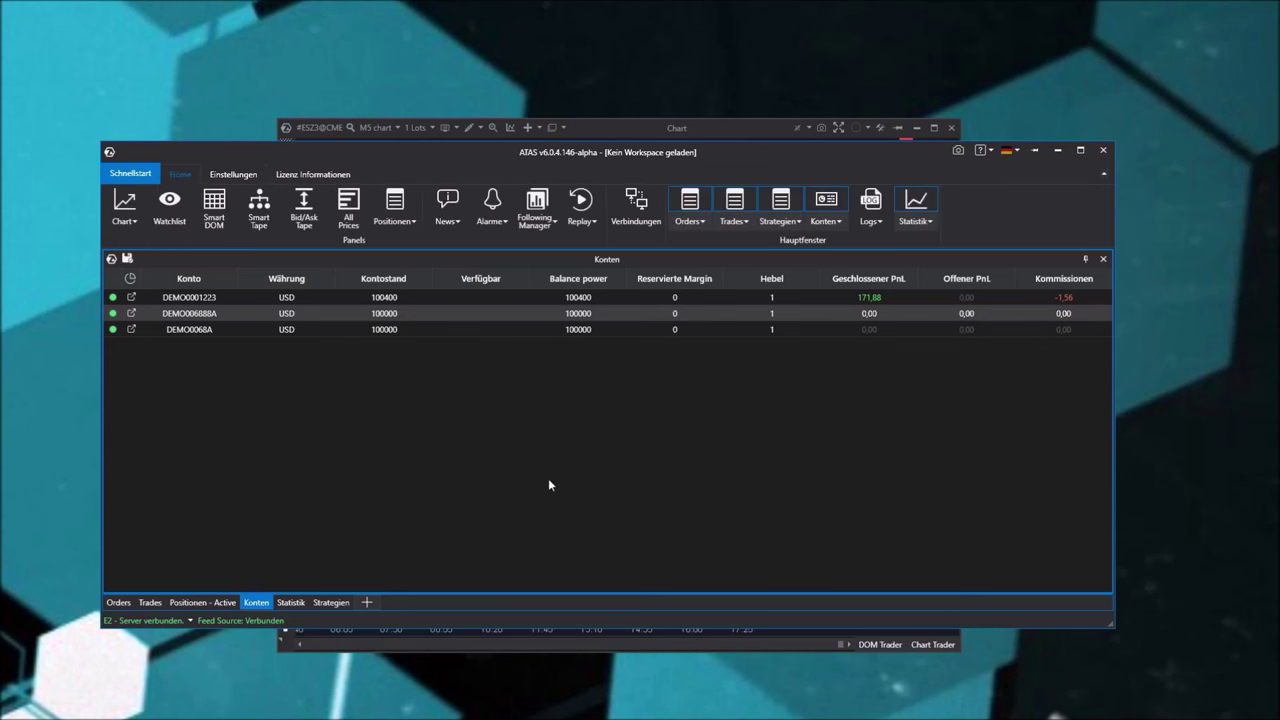
pyautogui.click(259, 208)
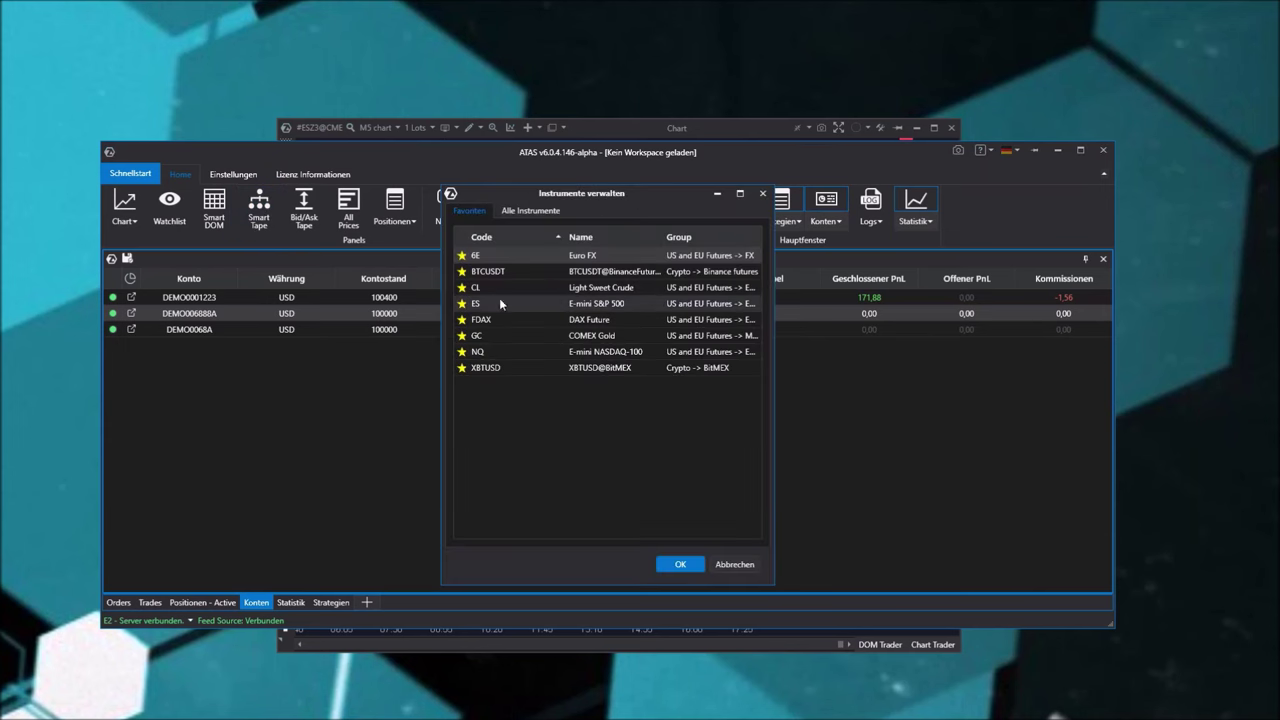
pyautogui.doubleClick(490, 305)
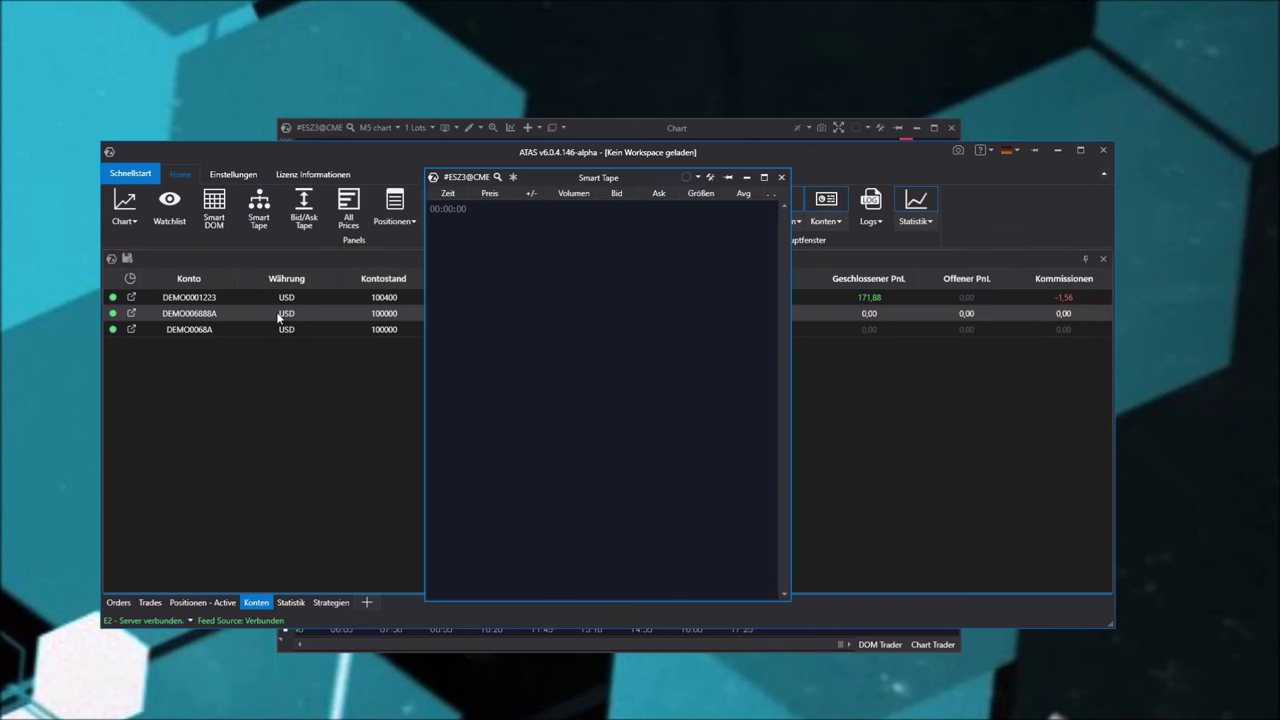
pyautogui.moveTo(534, 184); pyautogui.dragTo(218, 81)
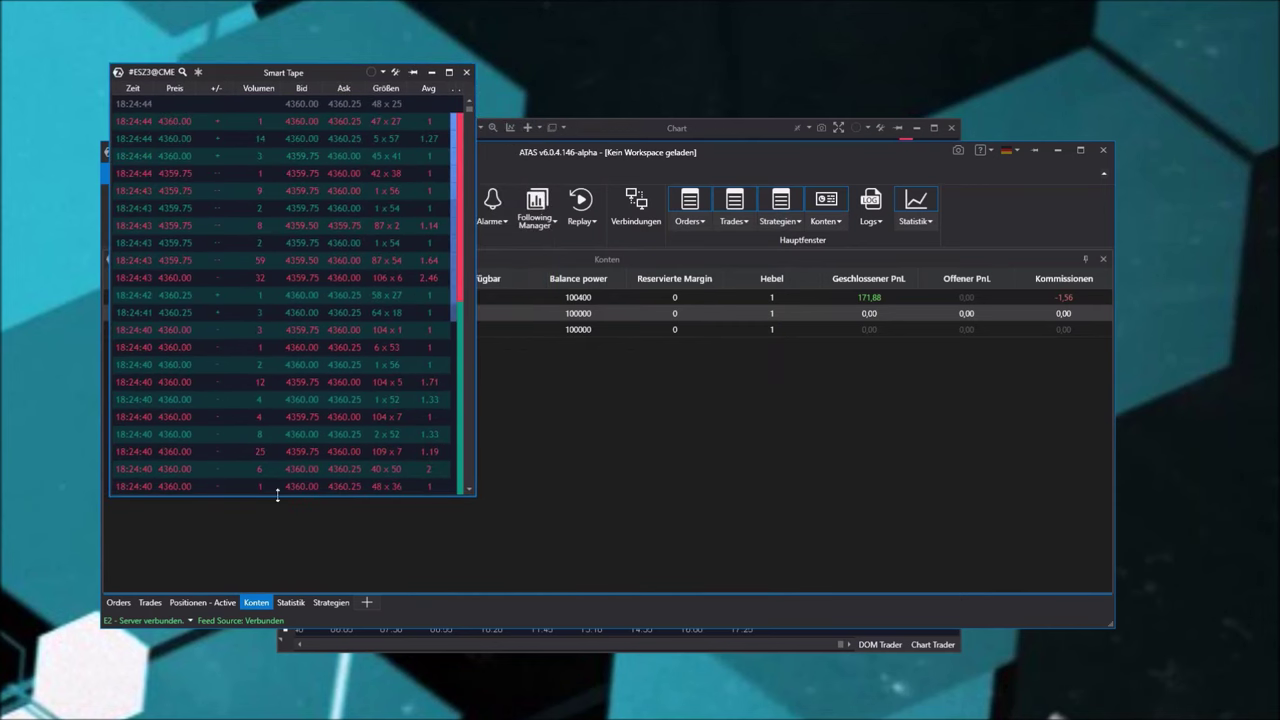
pyautogui.moveTo(275, 494); pyautogui.dragTo(276, 688)
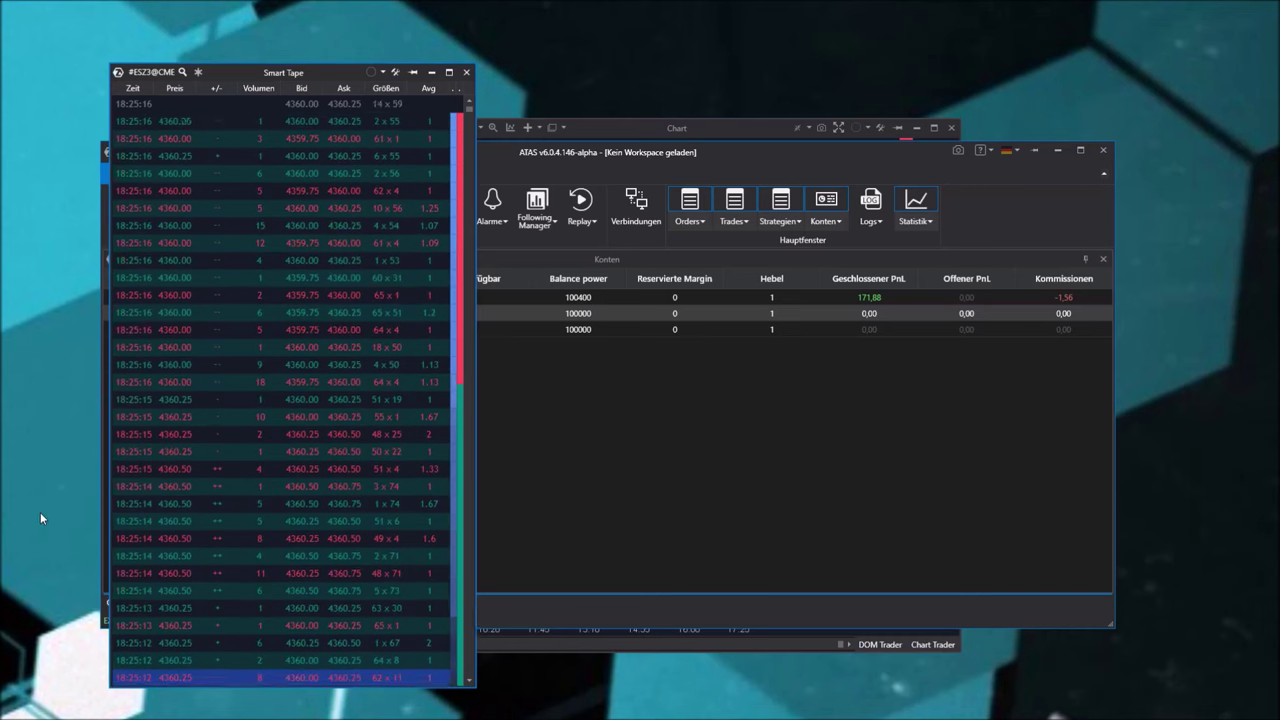
pyautogui.moveTo(242, 71); pyautogui.dragTo(375, 55)
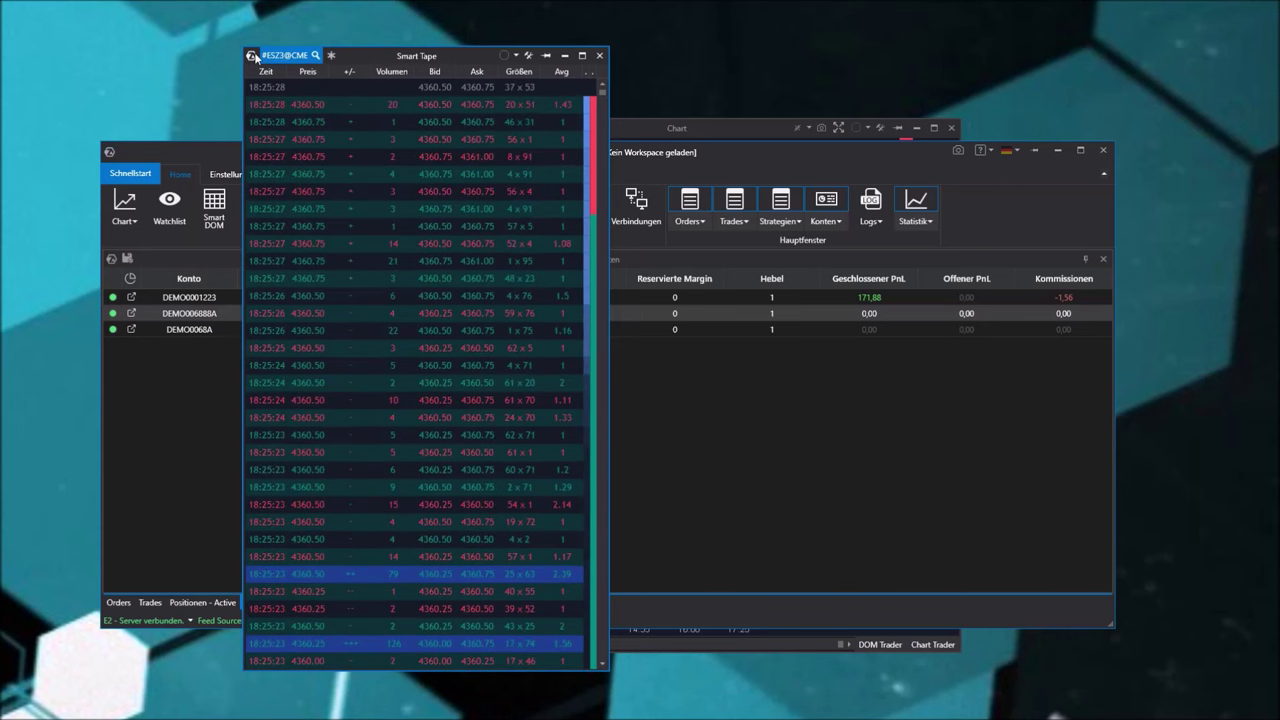
# Switch the Smart Tape to NQ (E-mini NASDAQ-100), clone its window and place the clone beside the original
pyautogui.click(284, 55)
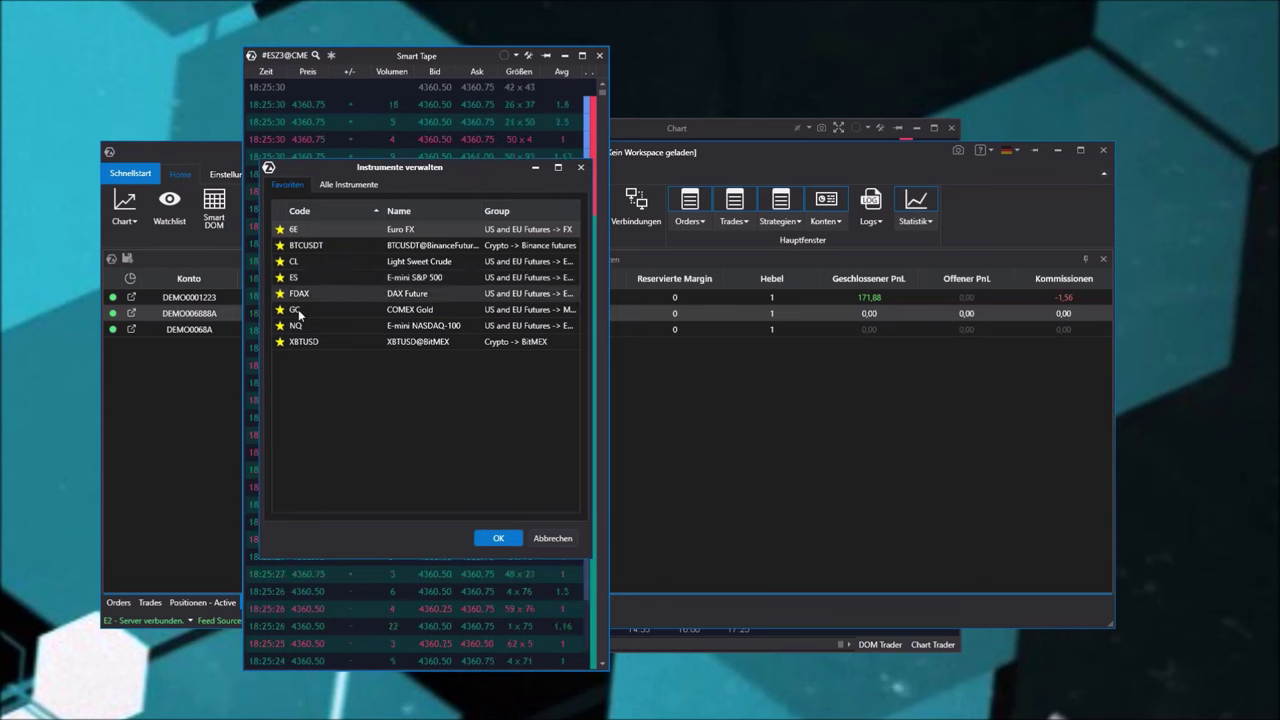
pyautogui.doubleClick(390, 325)
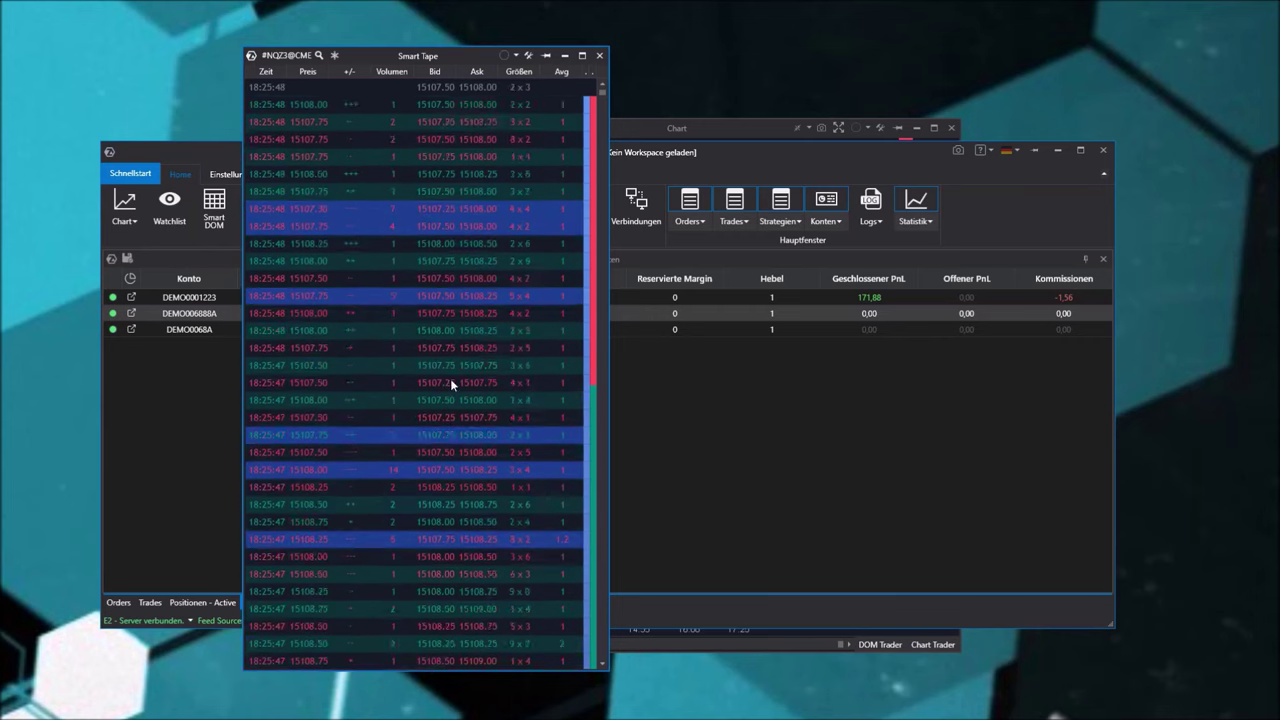
pyautogui.rightClick(449, 293)
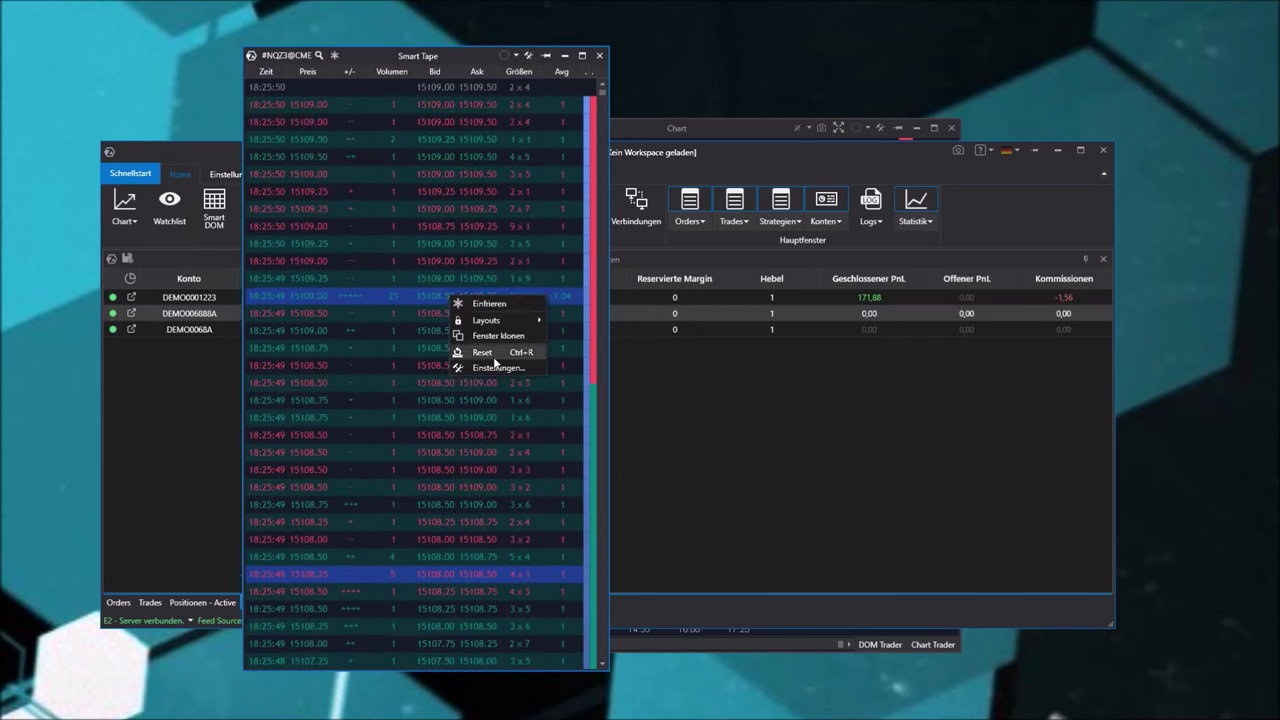
pyautogui.click(498, 336)
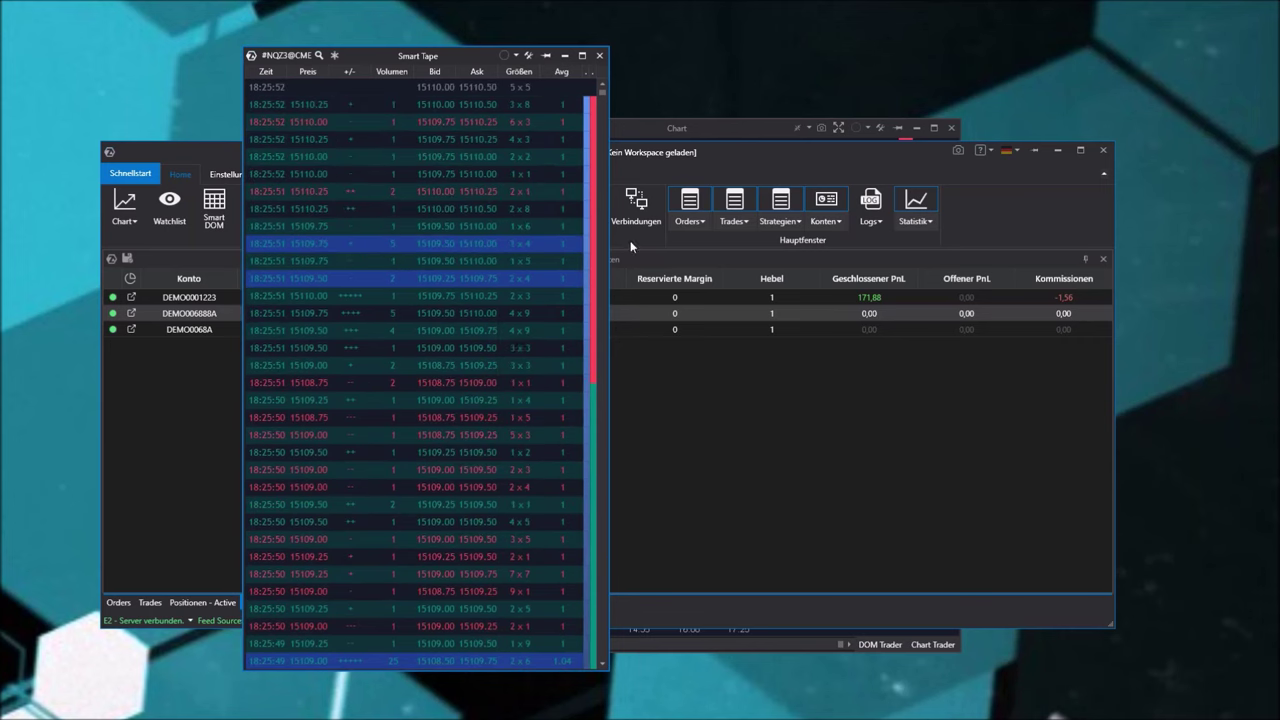
pyautogui.moveTo(441, 56)
pyautogui.mouseDown()
pyautogui.moveTo(737, 73)
pyautogui.moveTo(786, 62)
pyautogui.moveTo(673, 54)
pyautogui.mouseUp()
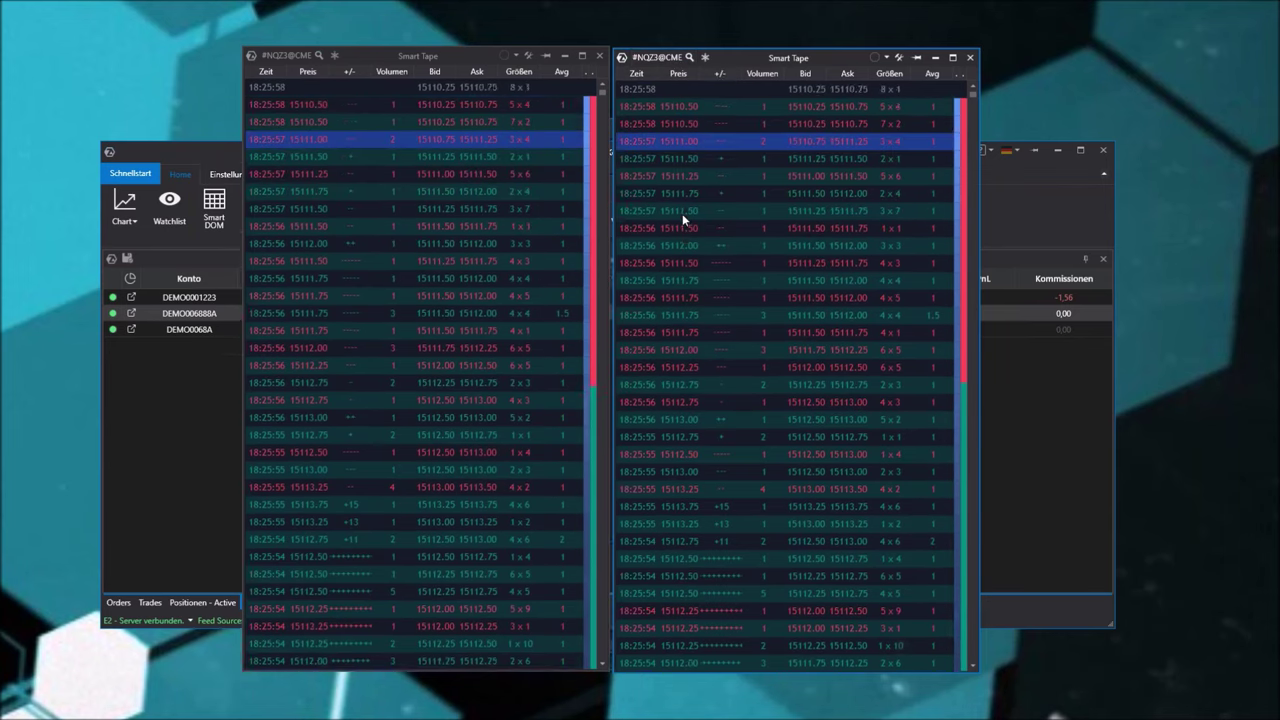
# Turn off Show Cumulative Ticks in the cloned Smart Tape's filter settings and move that window slightly away from the original
pyautogui.rightClick(682, 213)
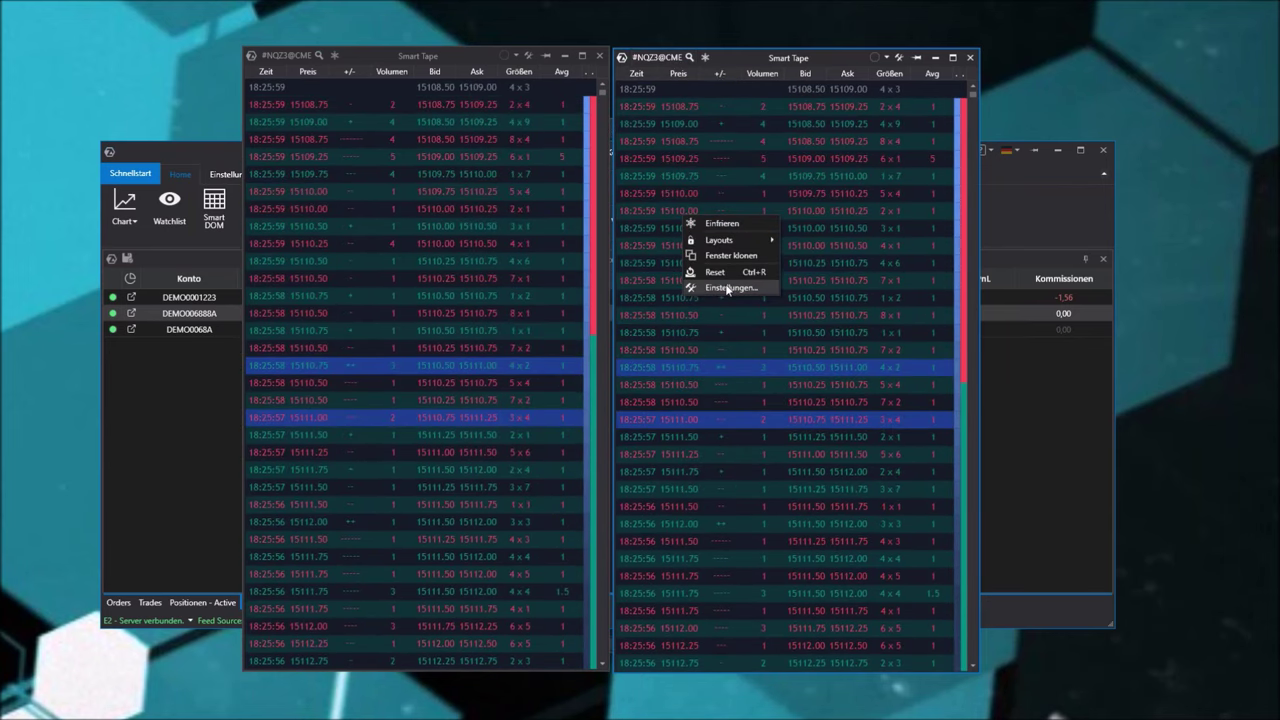
pyautogui.click(728, 289)
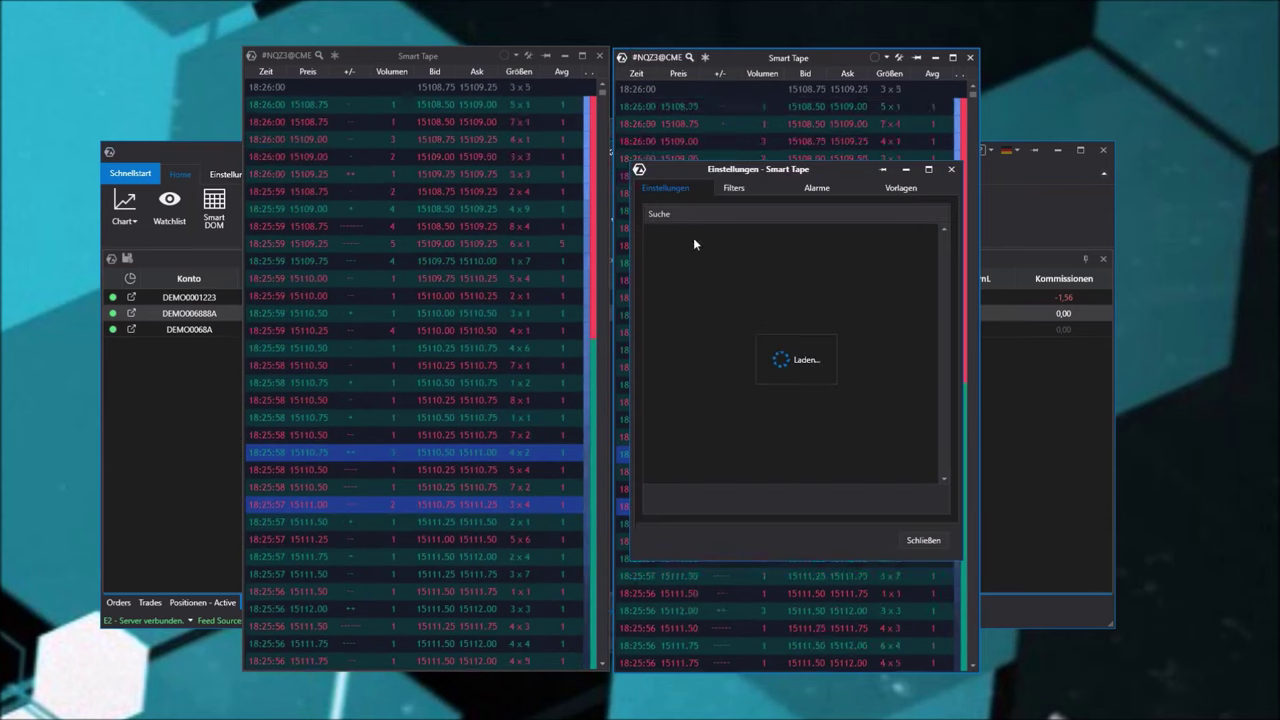
pyautogui.click(733, 187)
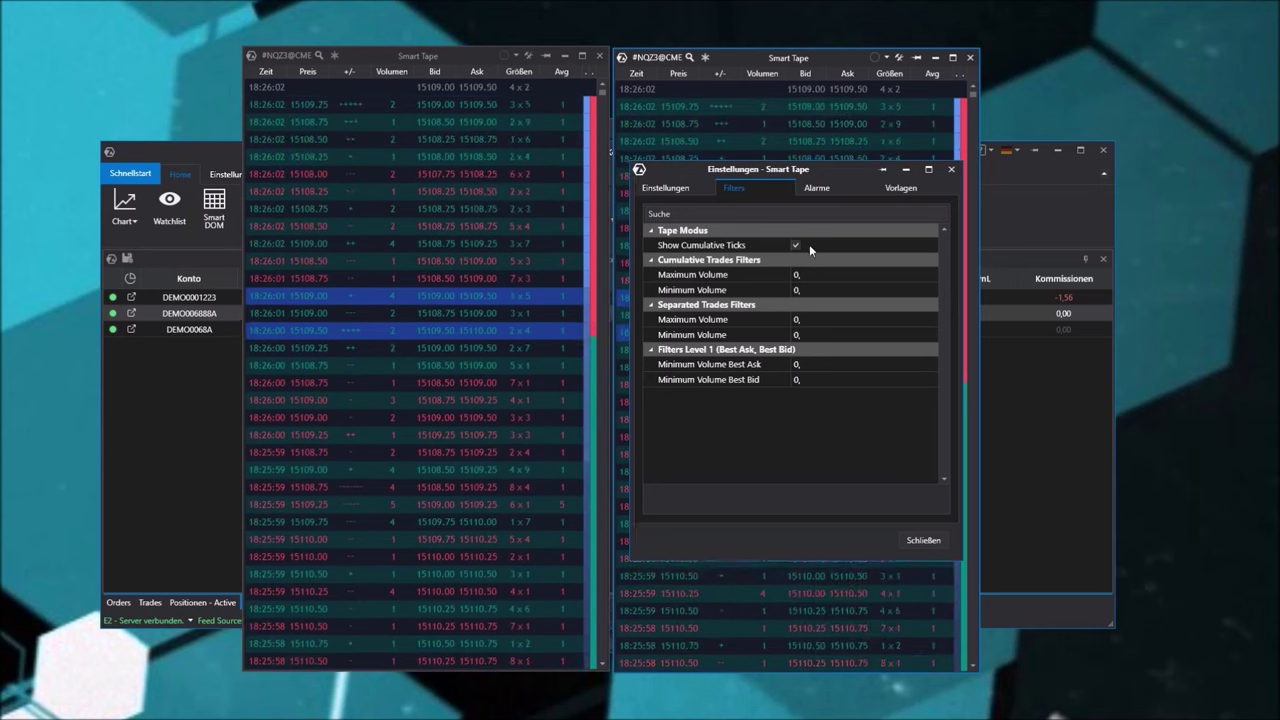
pyautogui.click(796, 245)
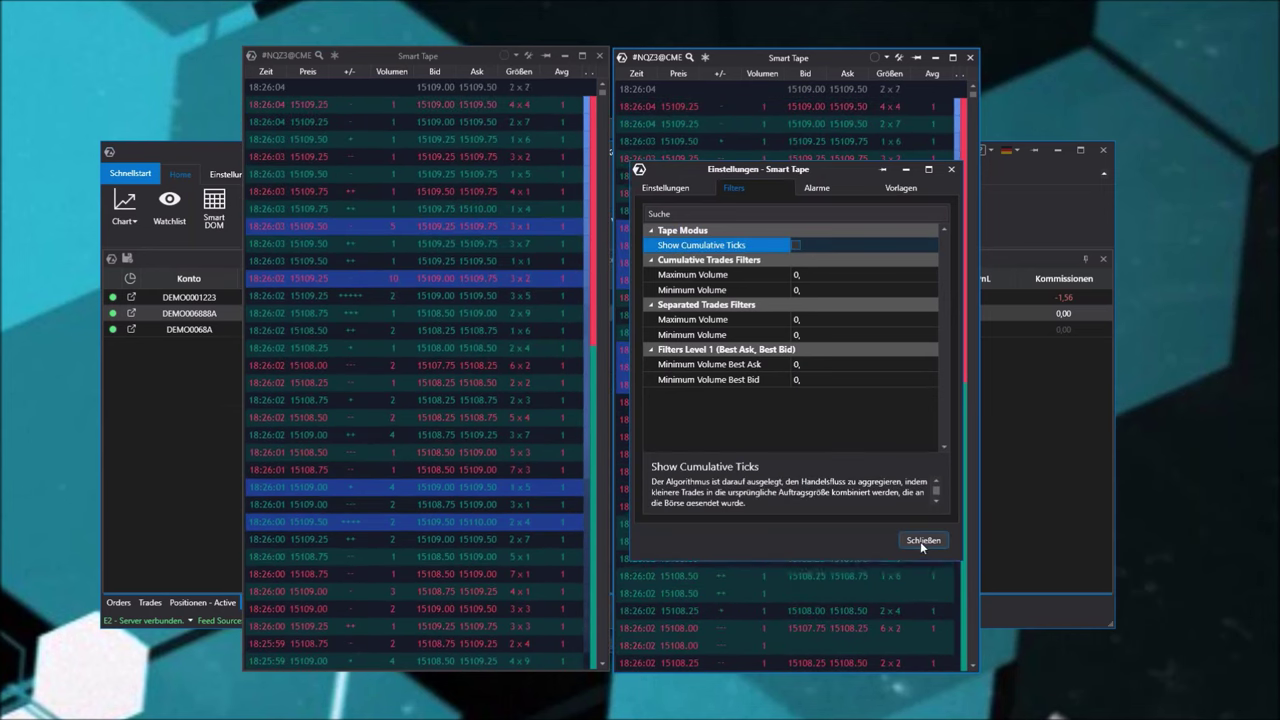
pyautogui.click(921, 540)
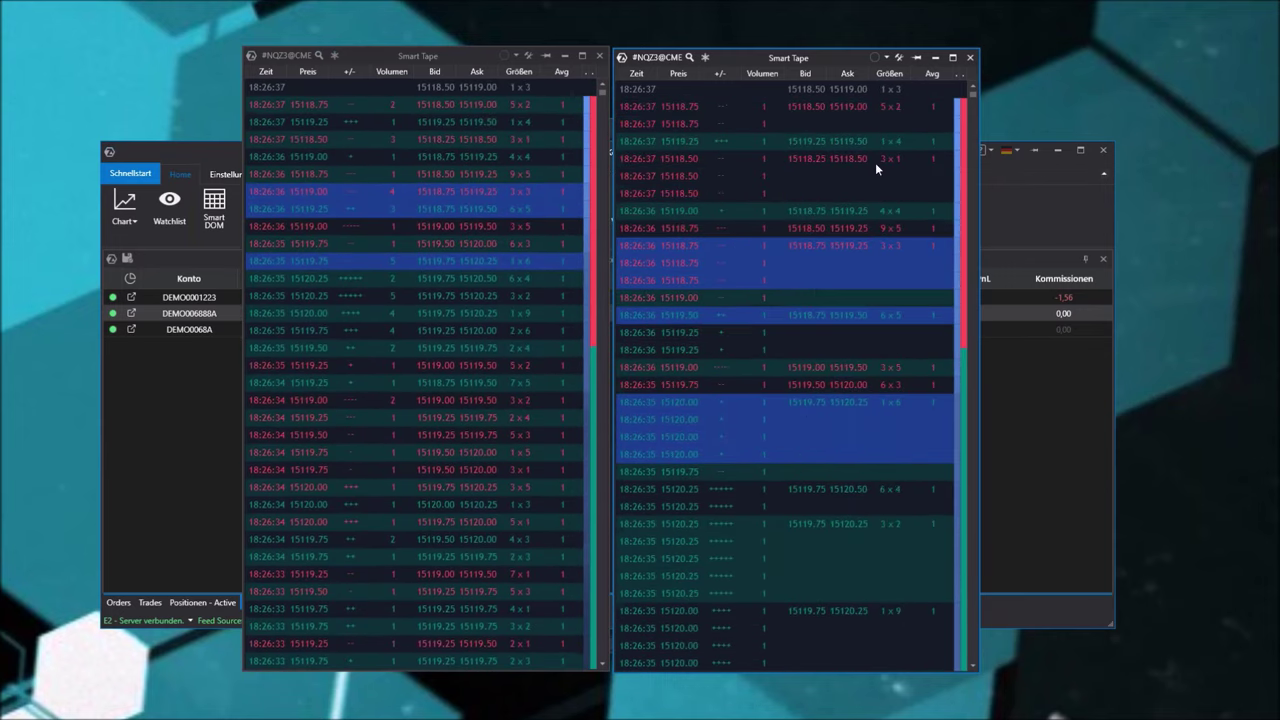
pyautogui.moveTo(816, 57); pyautogui.dragTo(859, 58)
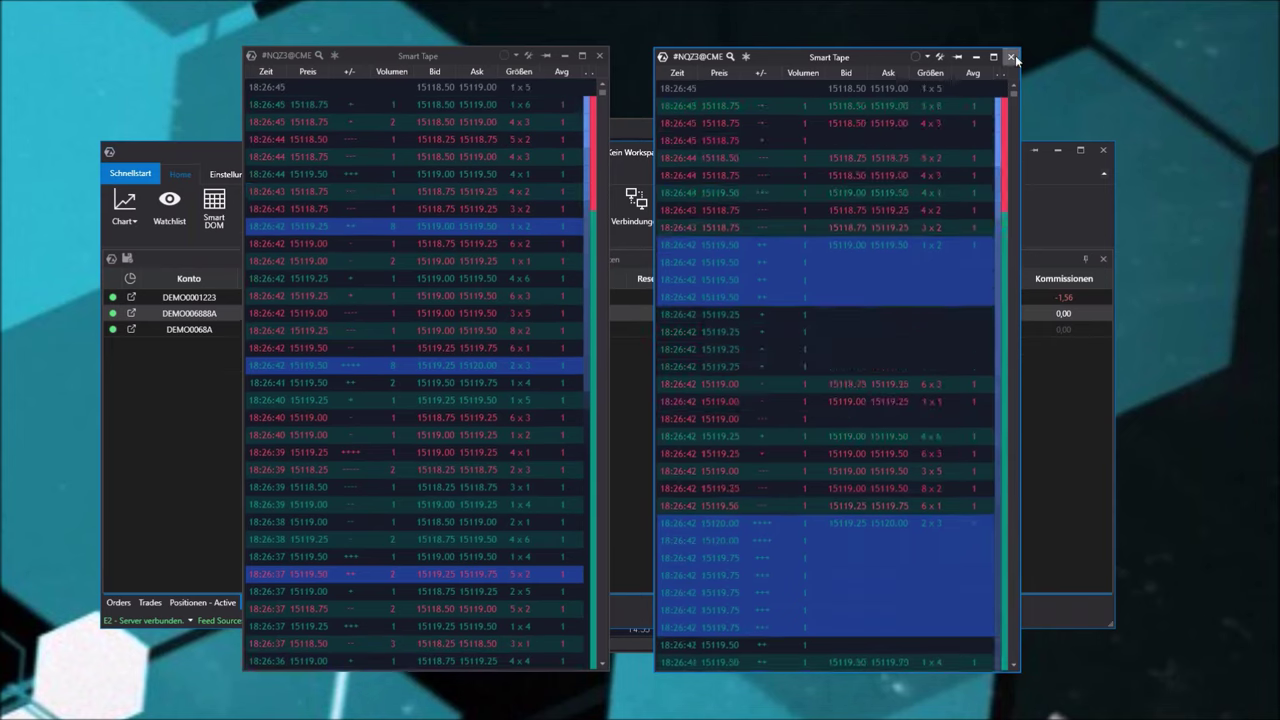
# Close the cloned Smart Tape and set the remaining tape's Minimum Volume under Cumulative Trades Filters to 5
pyautogui.click(1011, 56)
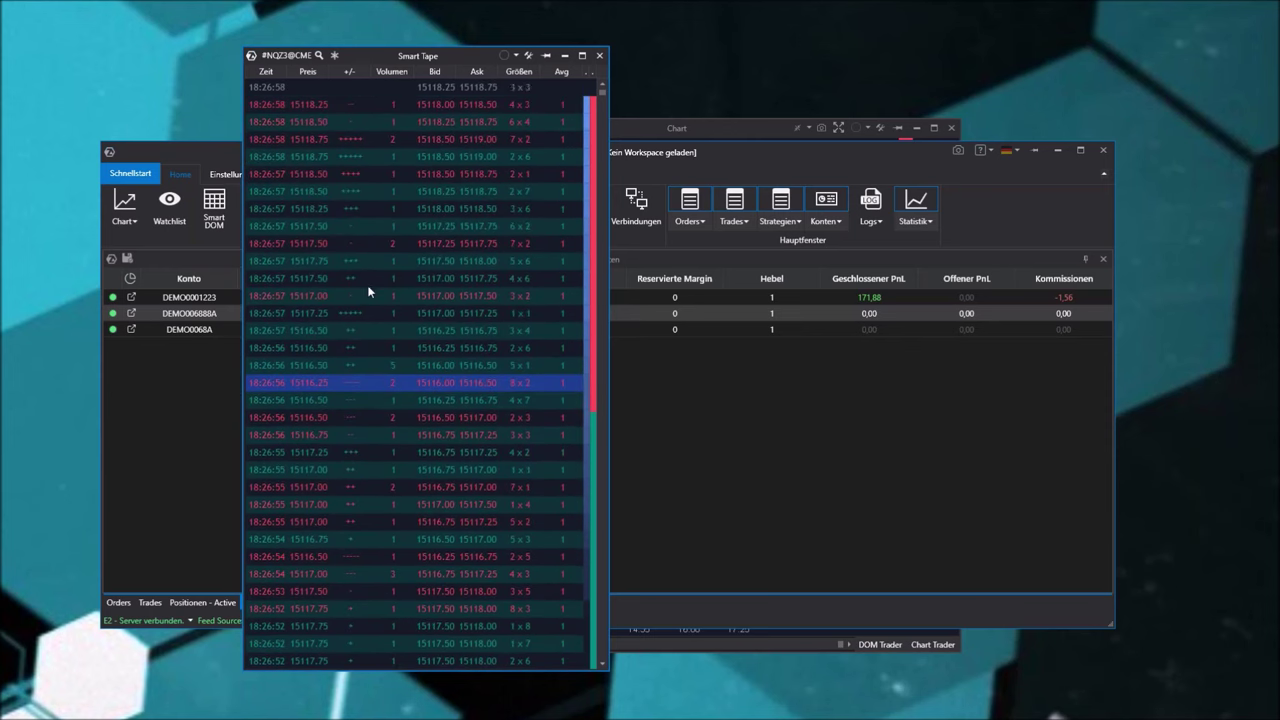
pyautogui.rightClick(340, 250)
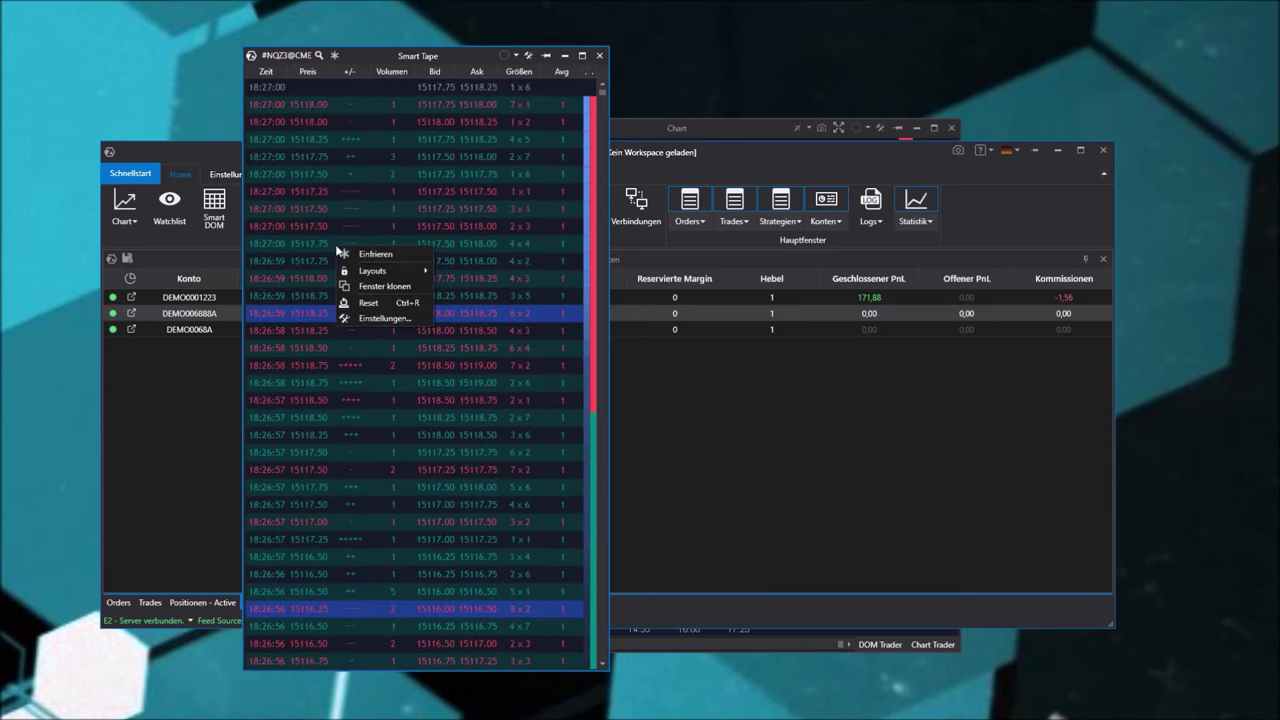
pyautogui.click(380, 317)
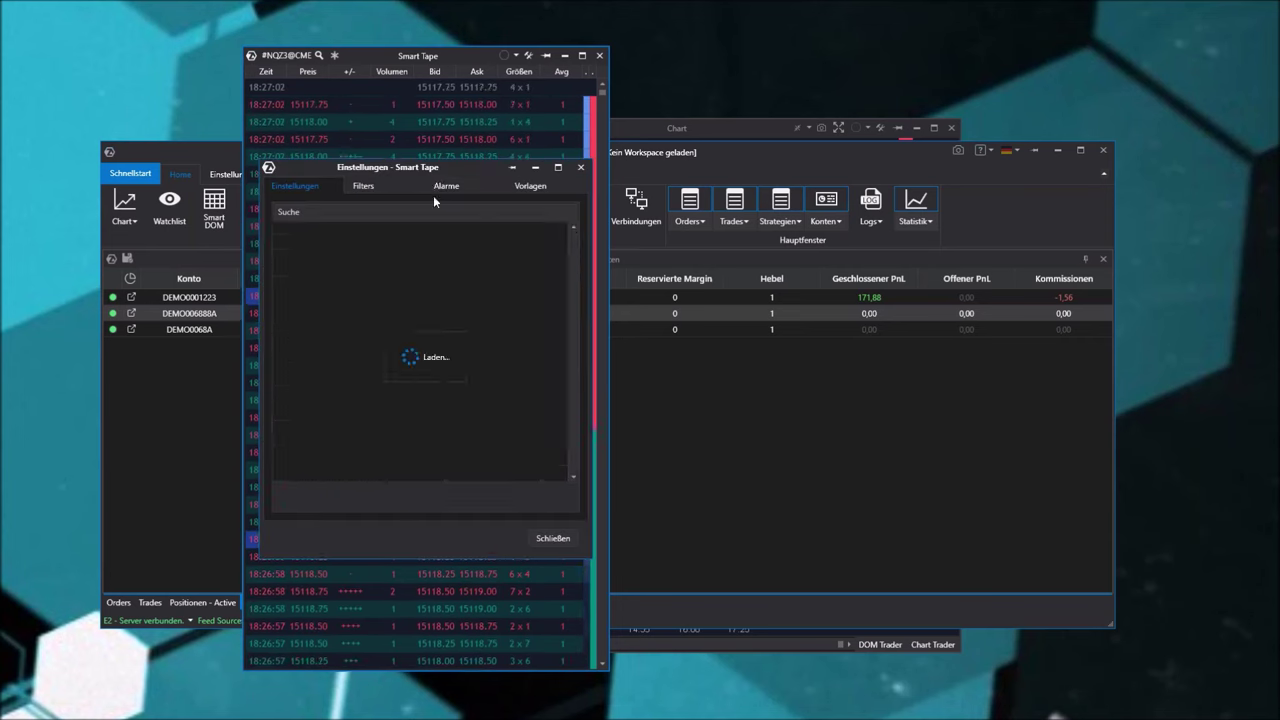
pyautogui.moveTo(442, 168); pyautogui.dragTo(811, 180)
pyautogui.click(740, 198)
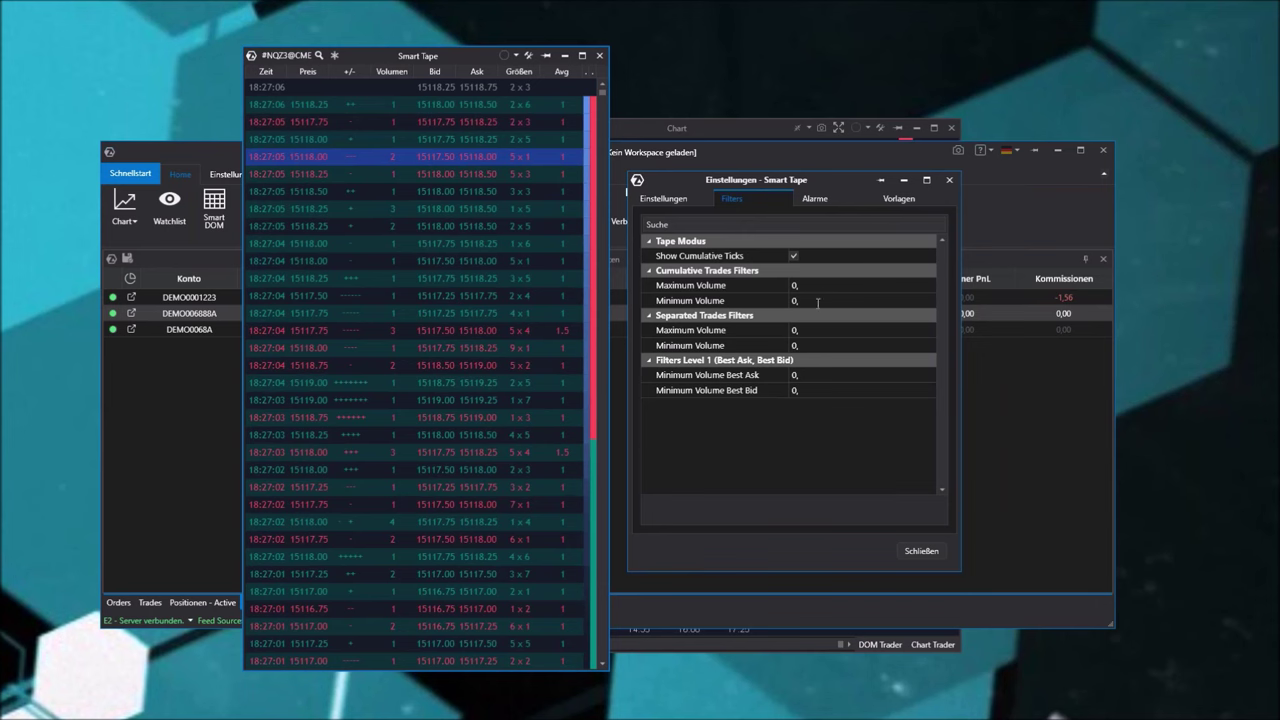
pyautogui.click(721, 301)
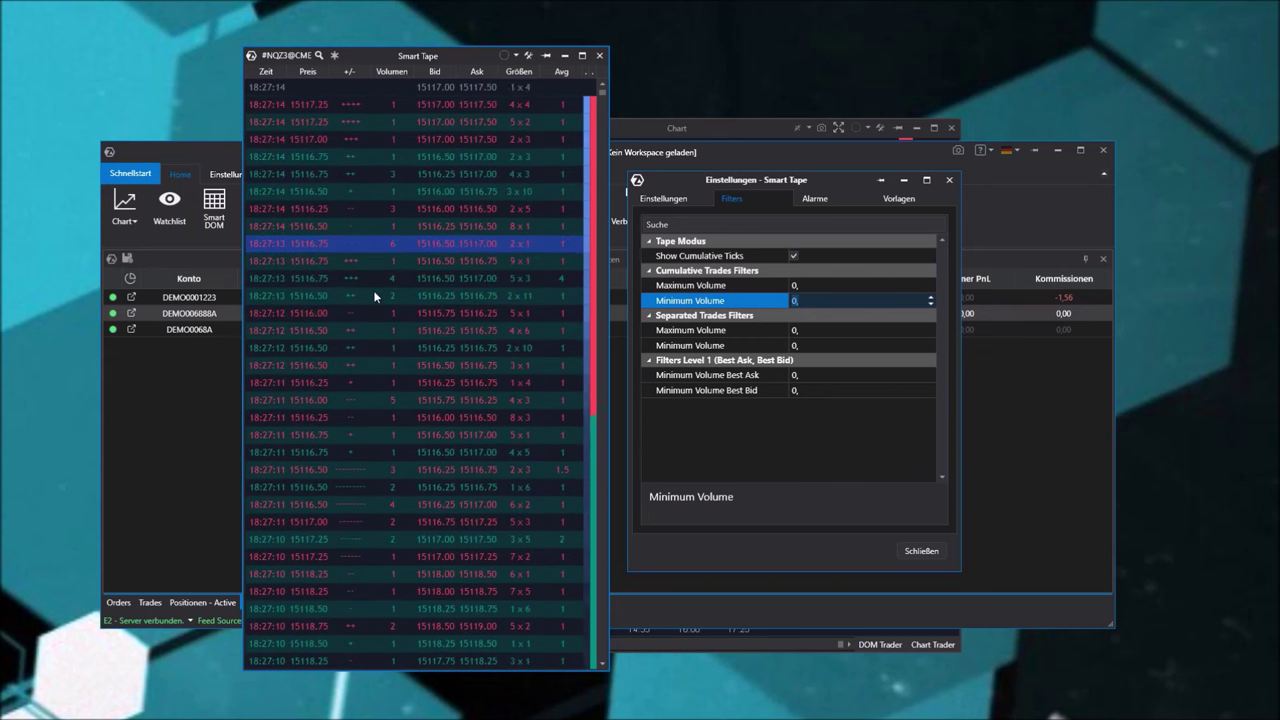
pyautogui.write('5')
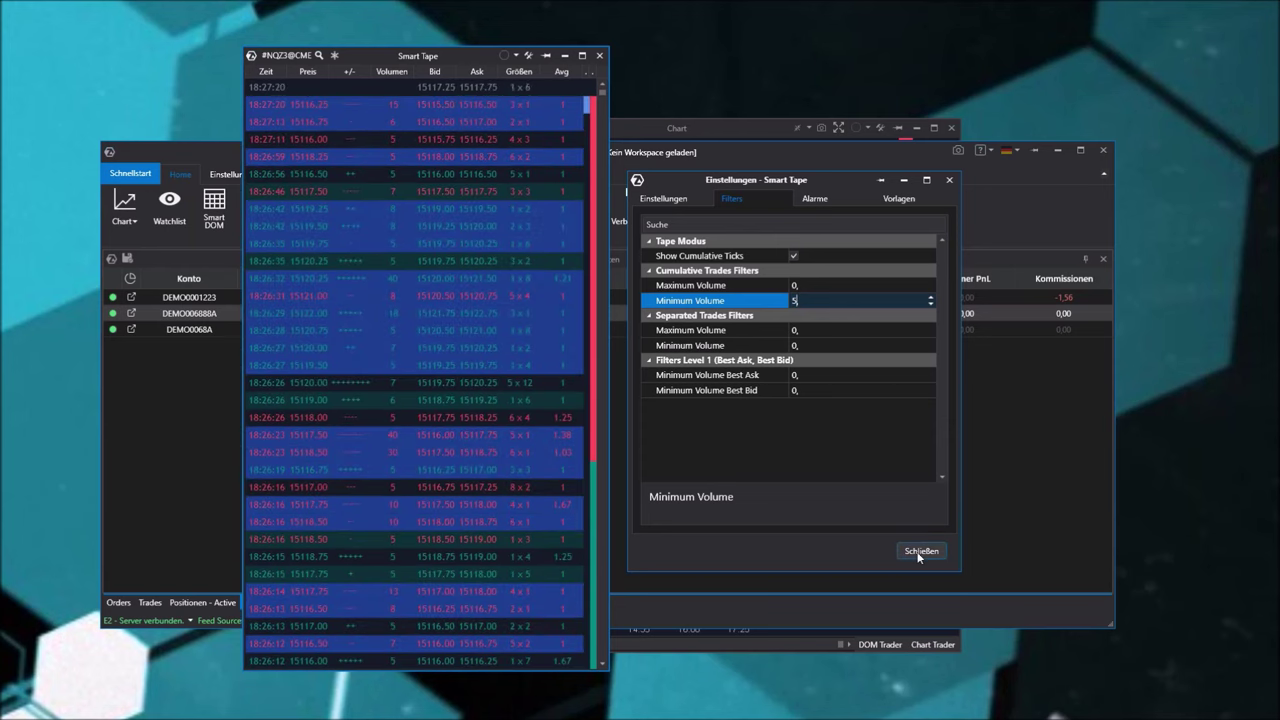
pyautogui.click(919, 551)
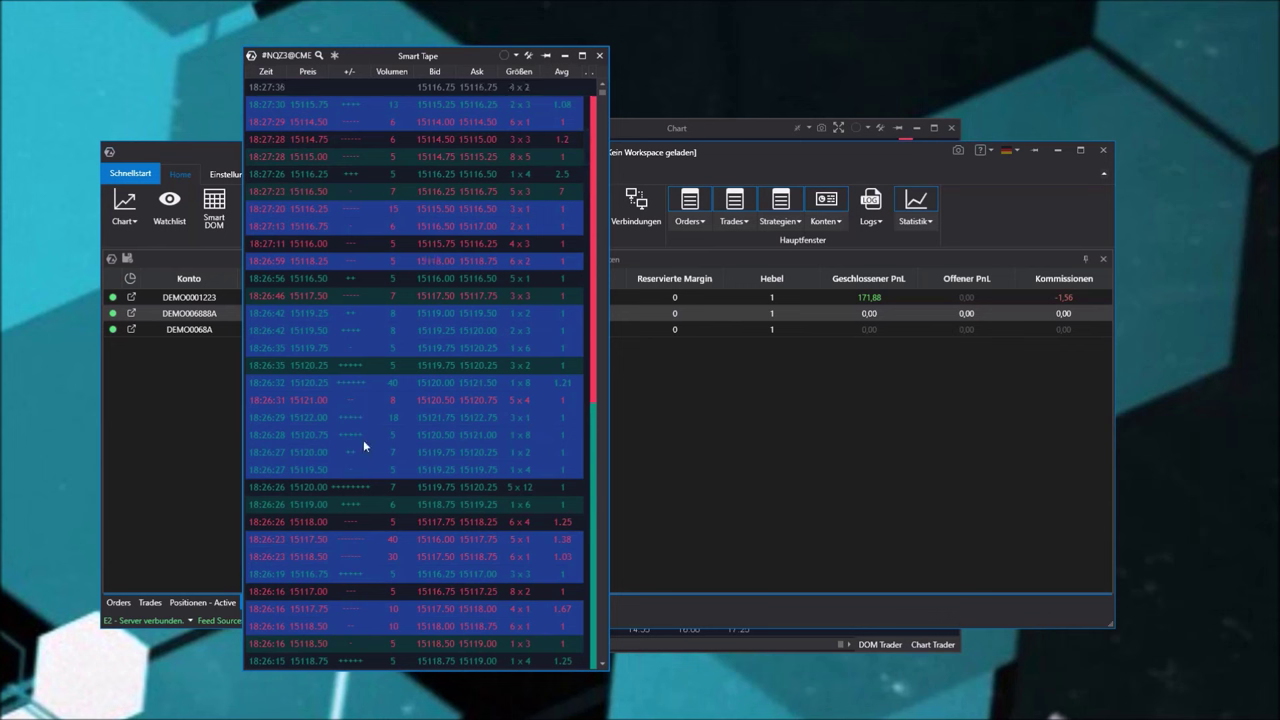
# Reset the Smart Tape's cumulative Minimum Volume filter to 0 for comparison and raise it to 10
pyautogui.rightClick(377, 345)
pyautogui.click(418, 416)
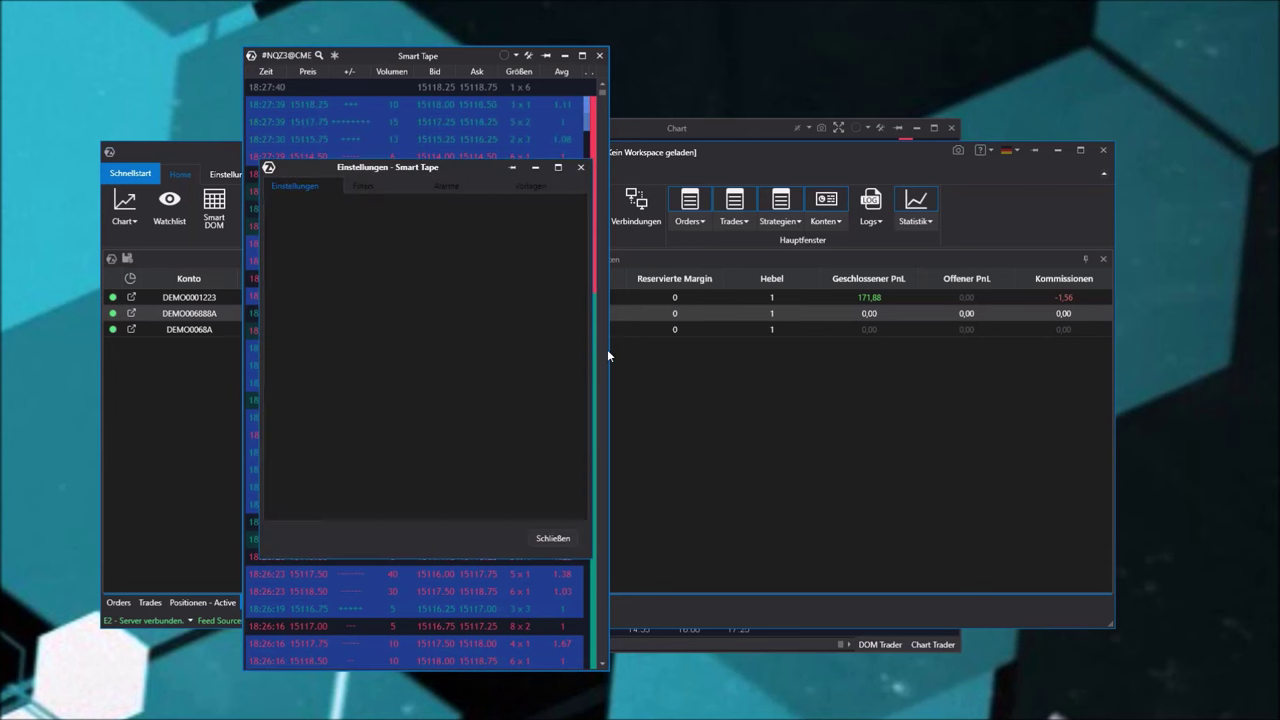
pyautogui.moveTo(423, 175); pyautogui.dragTo(833, 179)
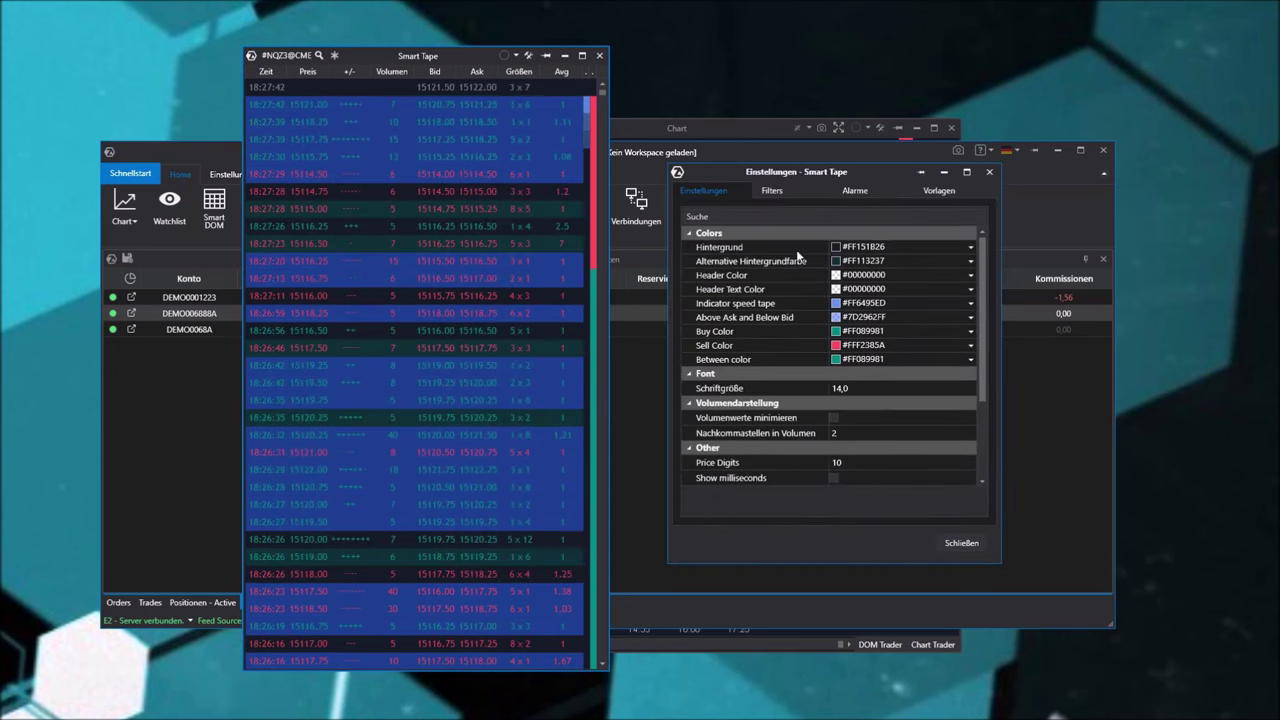
pyautogui.click(772, 190)
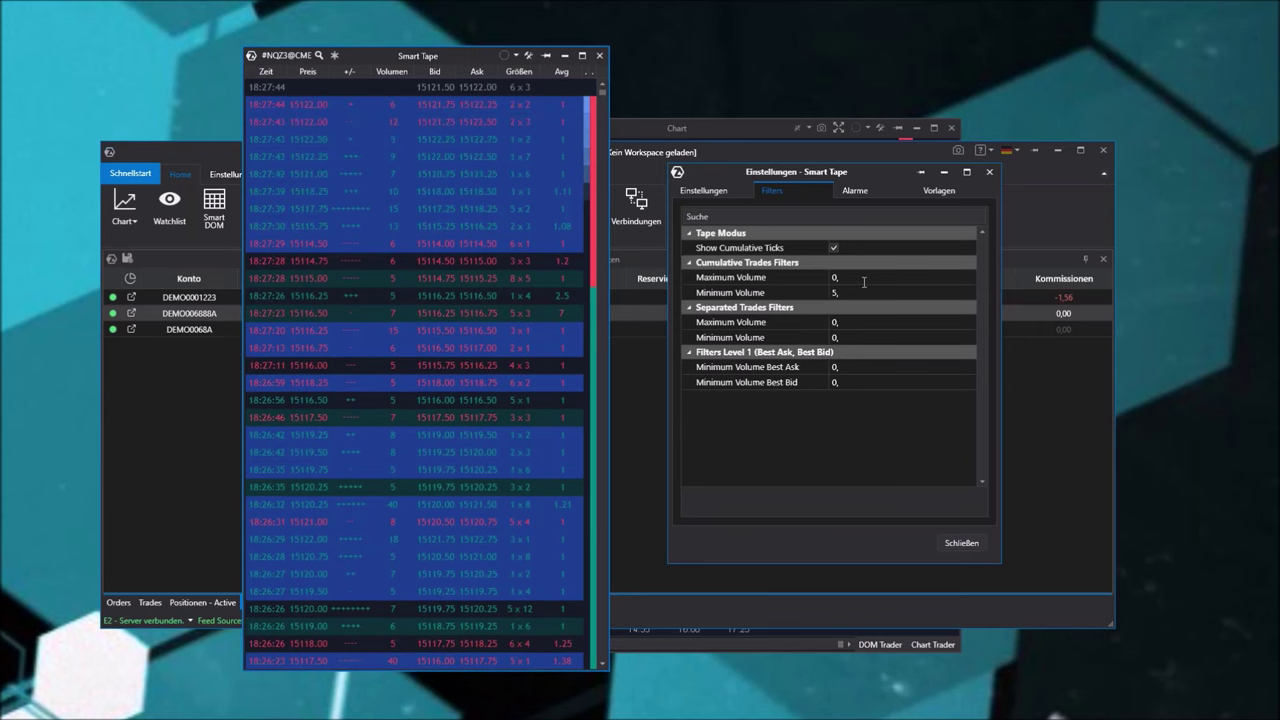
pyautogui.click(751, 292)
pyautogui.write('0')
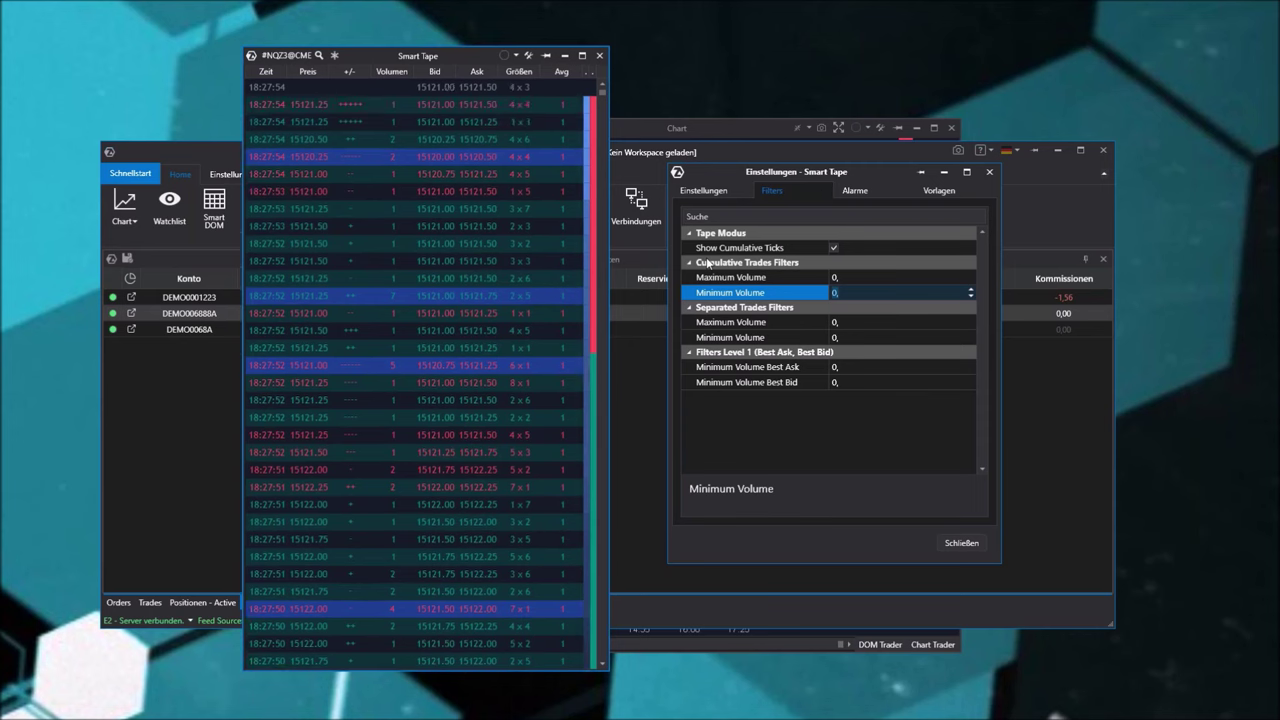
pyautogui.write('10')
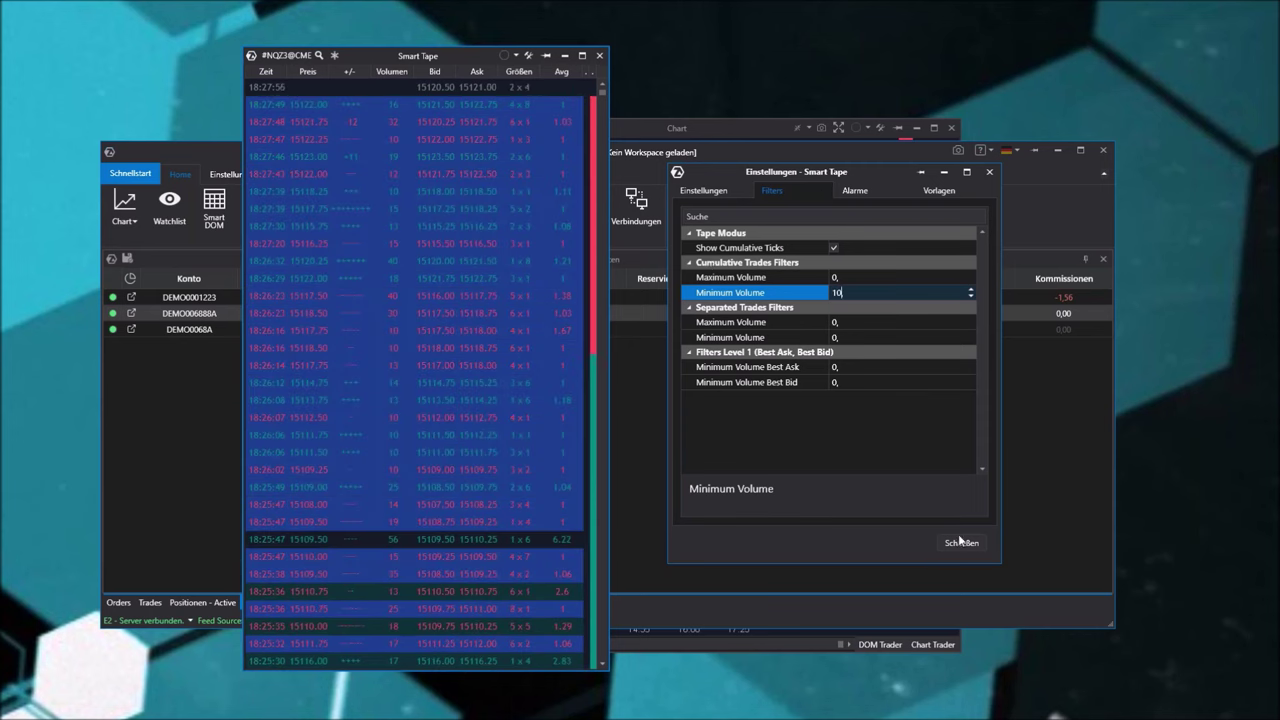
pyautogui.click(960, 542)
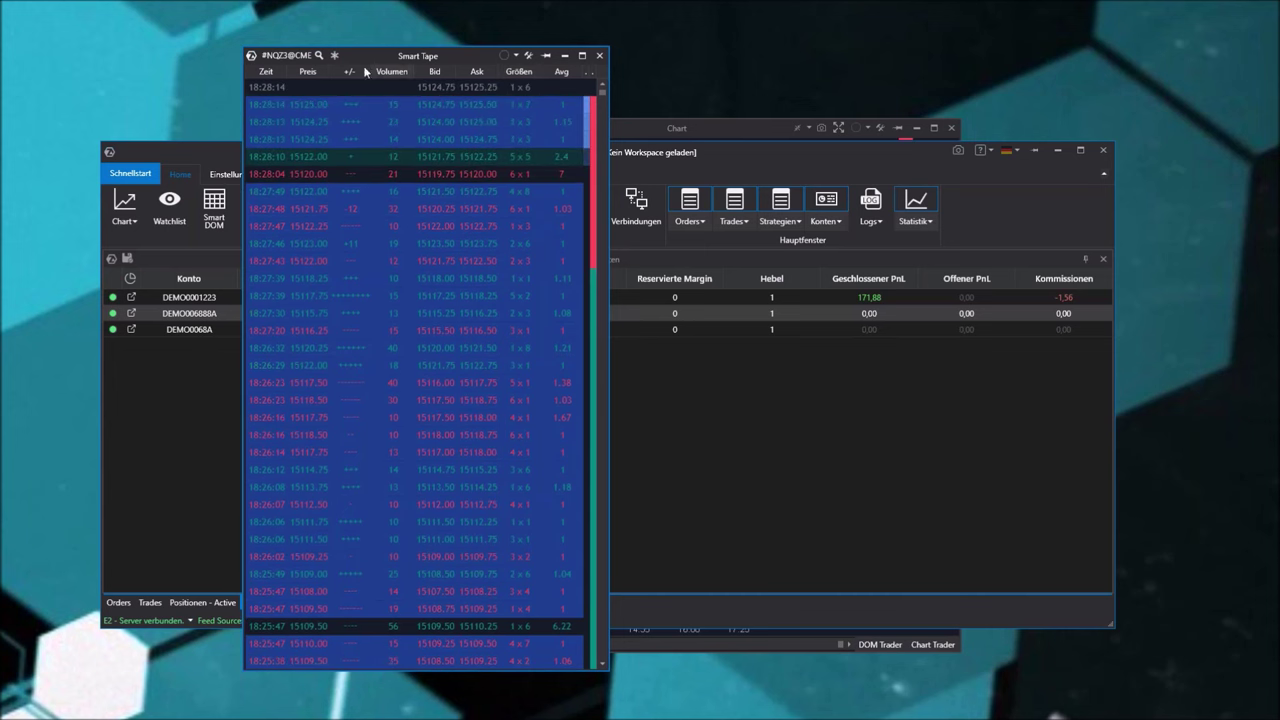
# Open the Smart Tape's column editor to review the available columns, and close the tape to return to the main window
pyautogui.rightClick(435, 73)
pyautogui.click(507, 80)
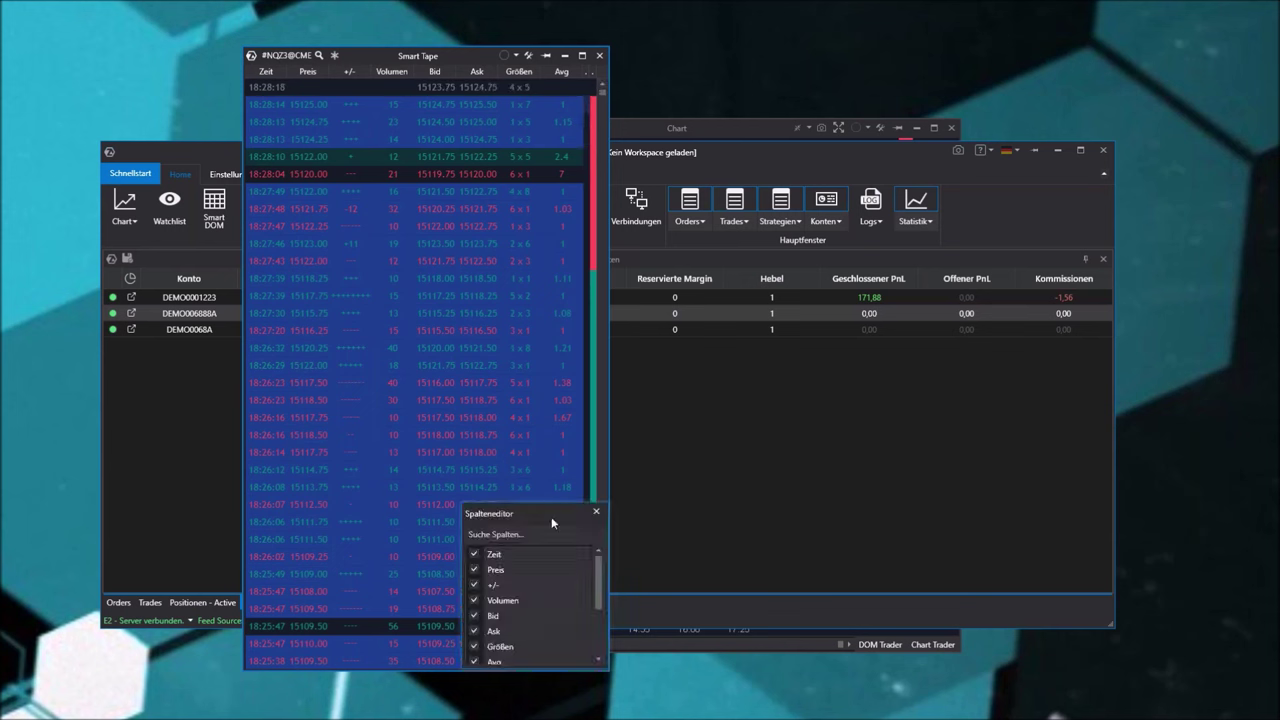
pyautogui.scroll(-1, 559, 621)
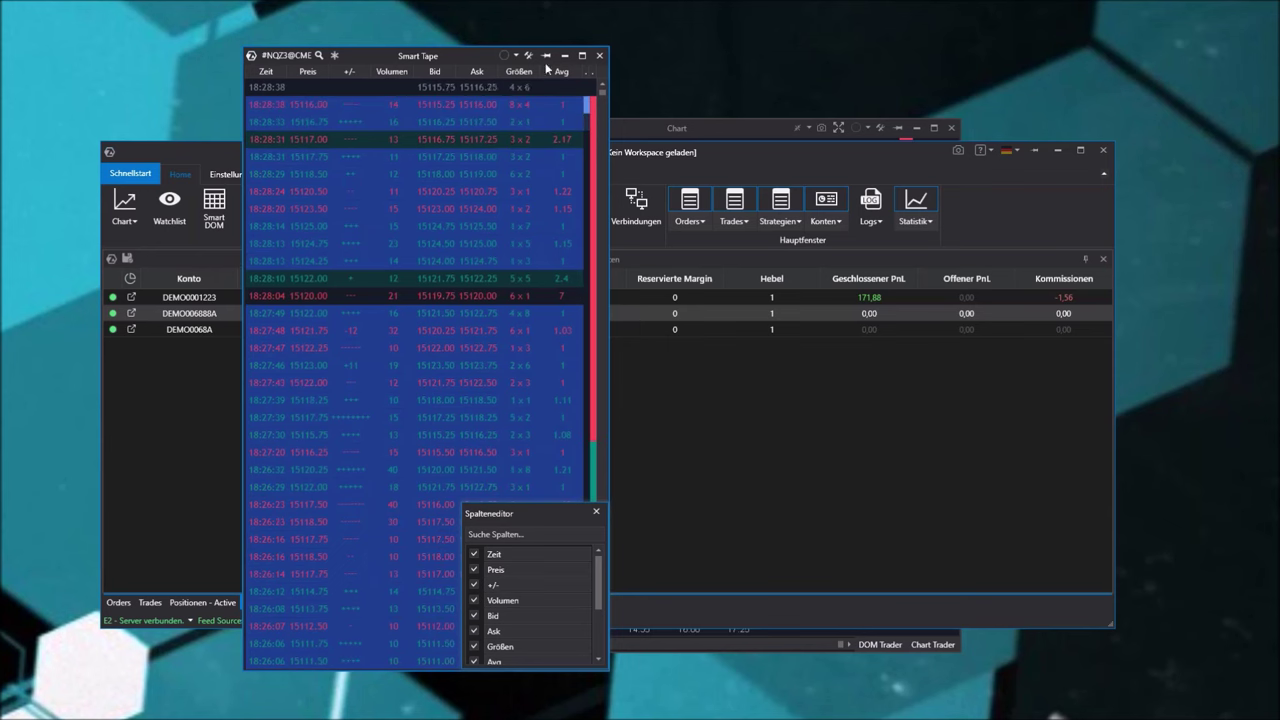
pyautogui.click(598, 56)
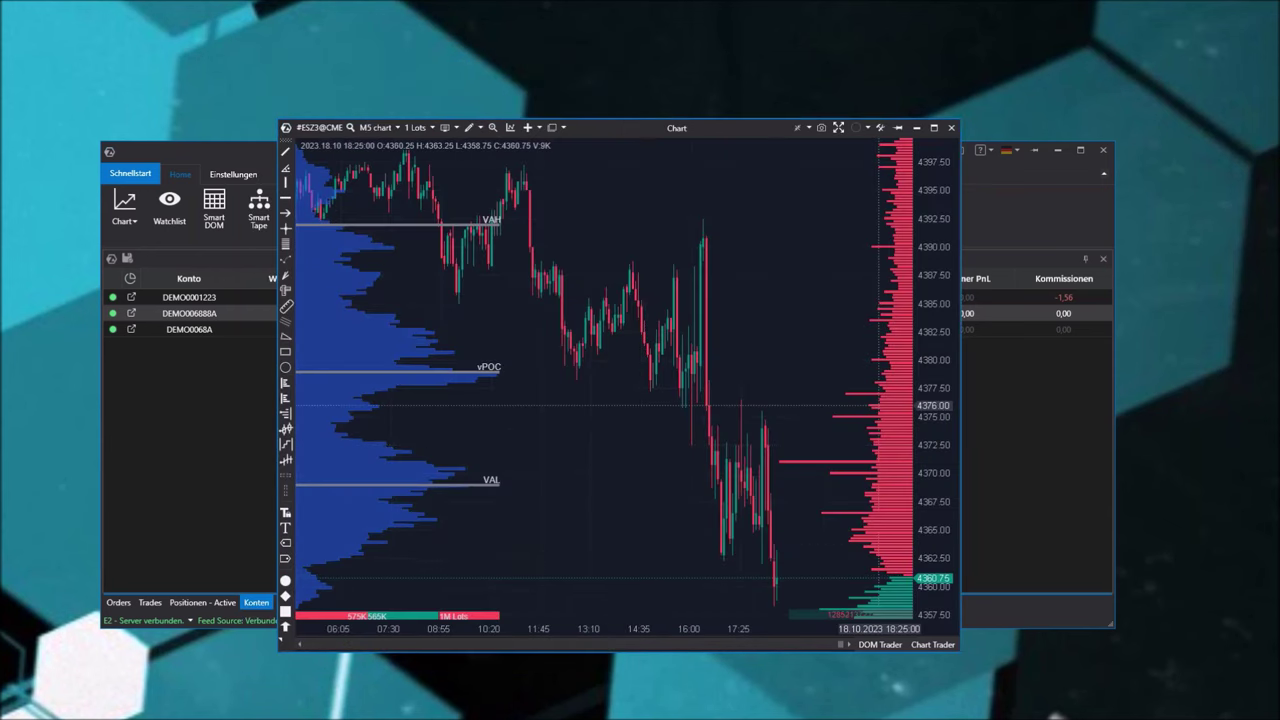
pyautogui.click(195, 453)
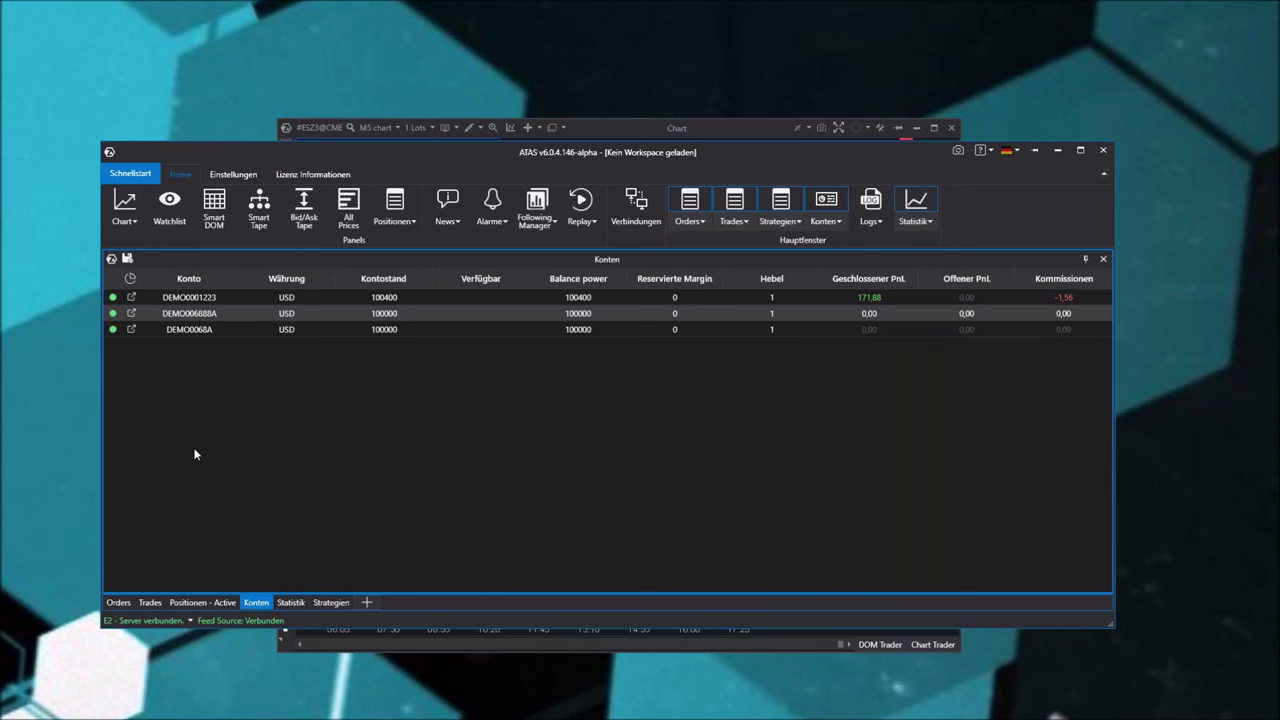
# Open a Bid/Ask Tape for ES (E-mini S&P 500), enlarge its window to view all columns, and close it
pyautogui.click(304, 206)
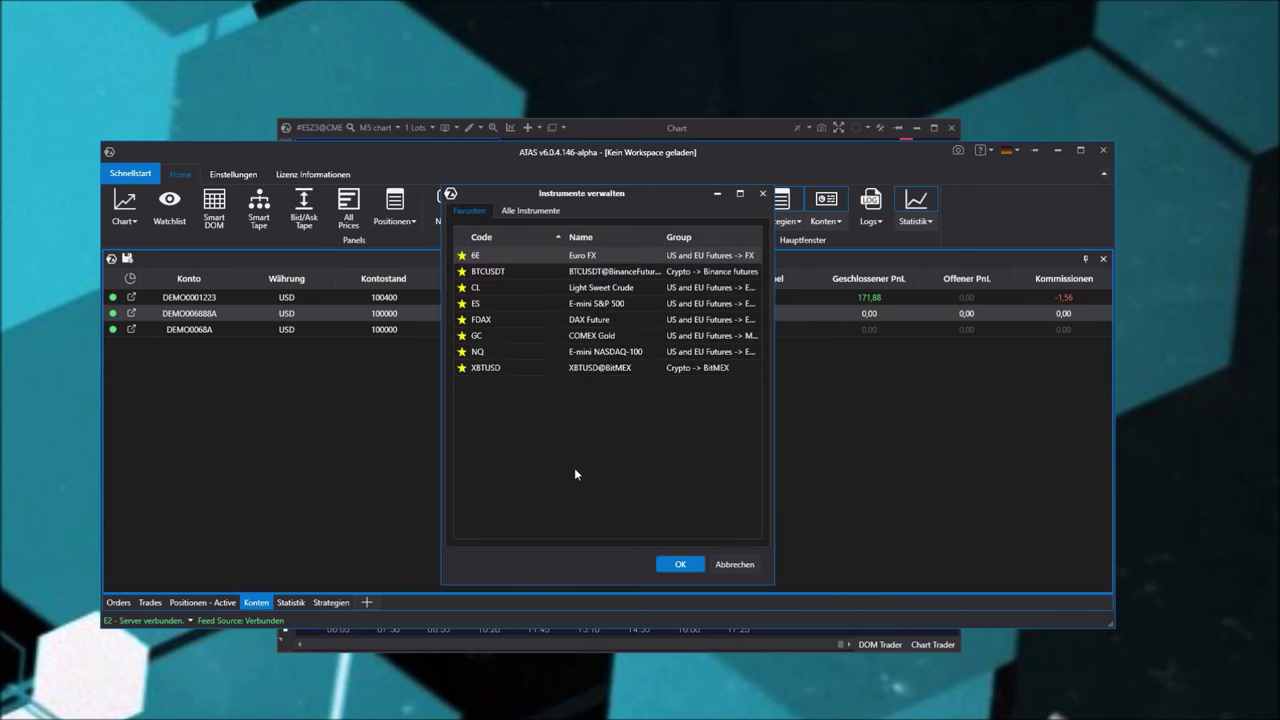
pyautogui.doubleClick(491, 303)
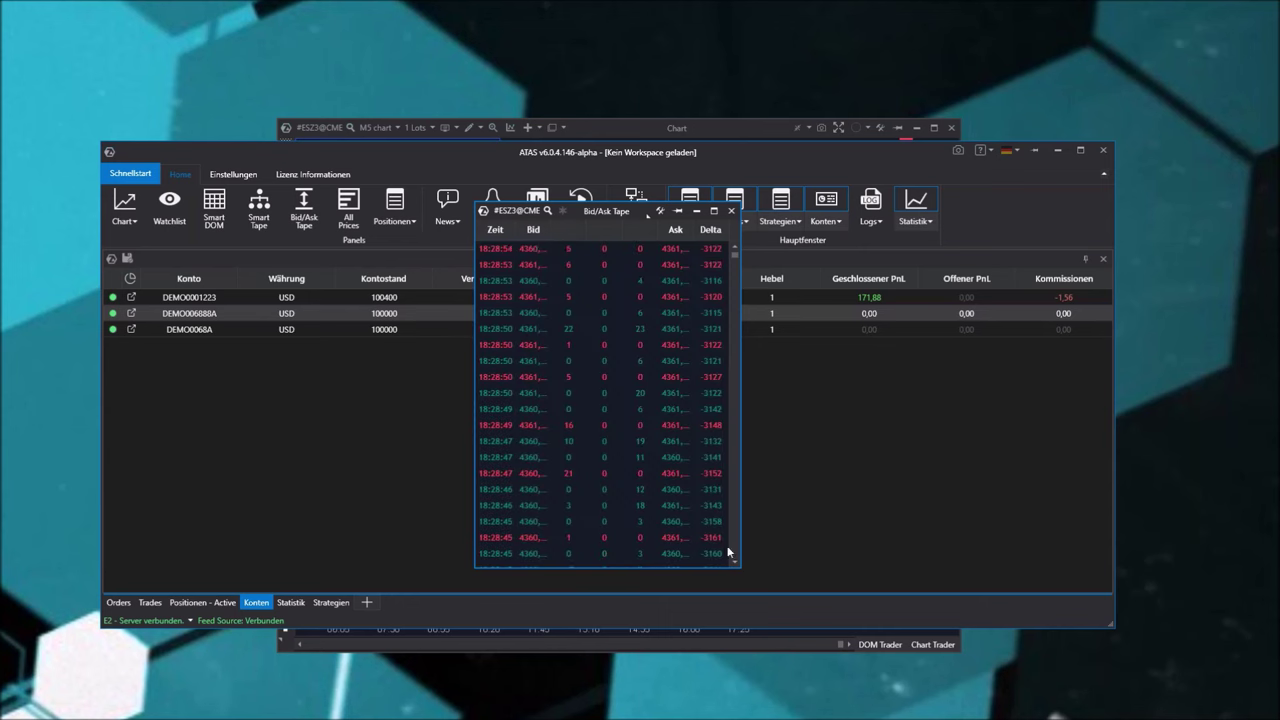
pyautogui.moveTo(740, 567); pyautogui.dragTo(888, 628)
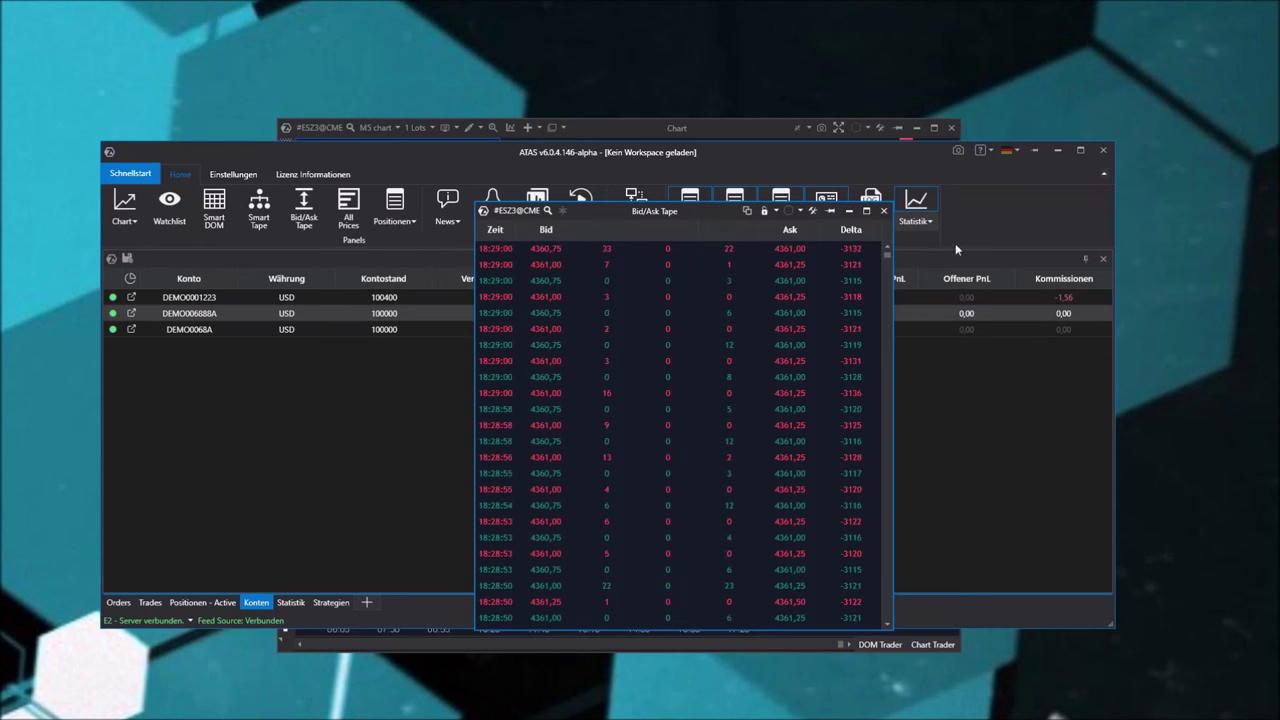
pyautogui.click(883, 213)
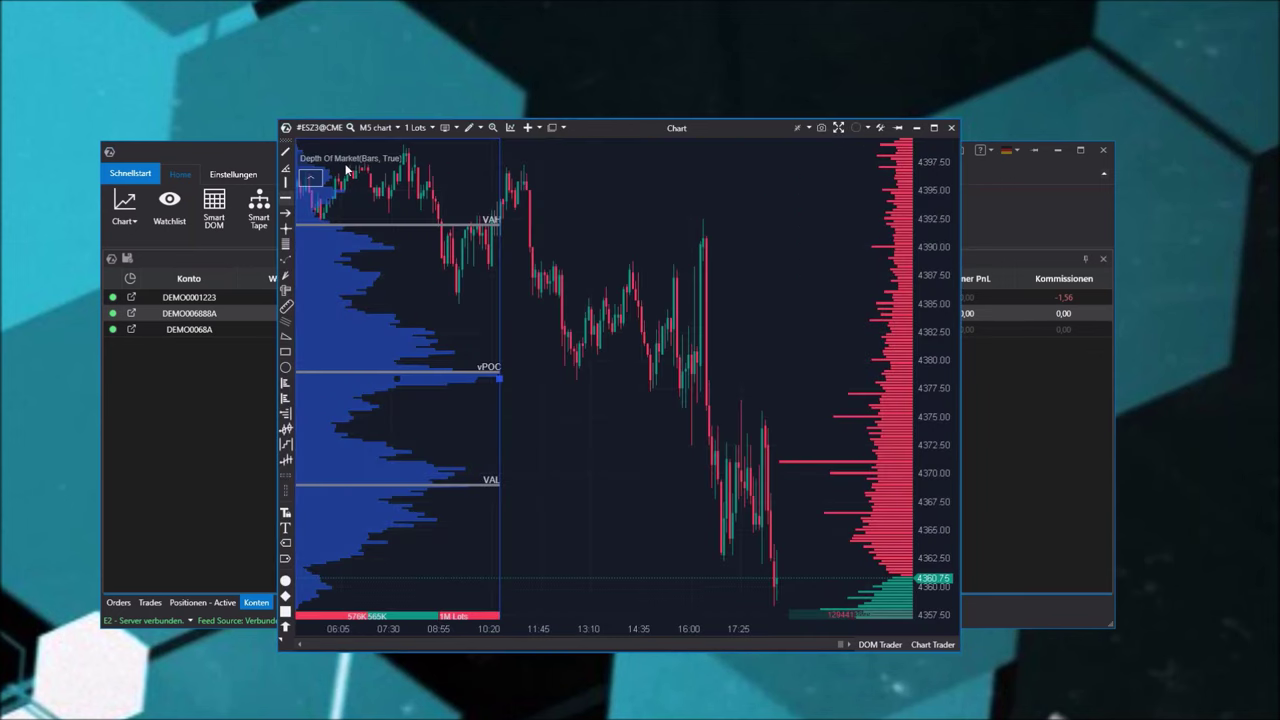
# Open an All Prices window for ES (E-mini S&P 500), move it near the desktop's upper edge and enlarge it
pyautogui.click(348, 207)
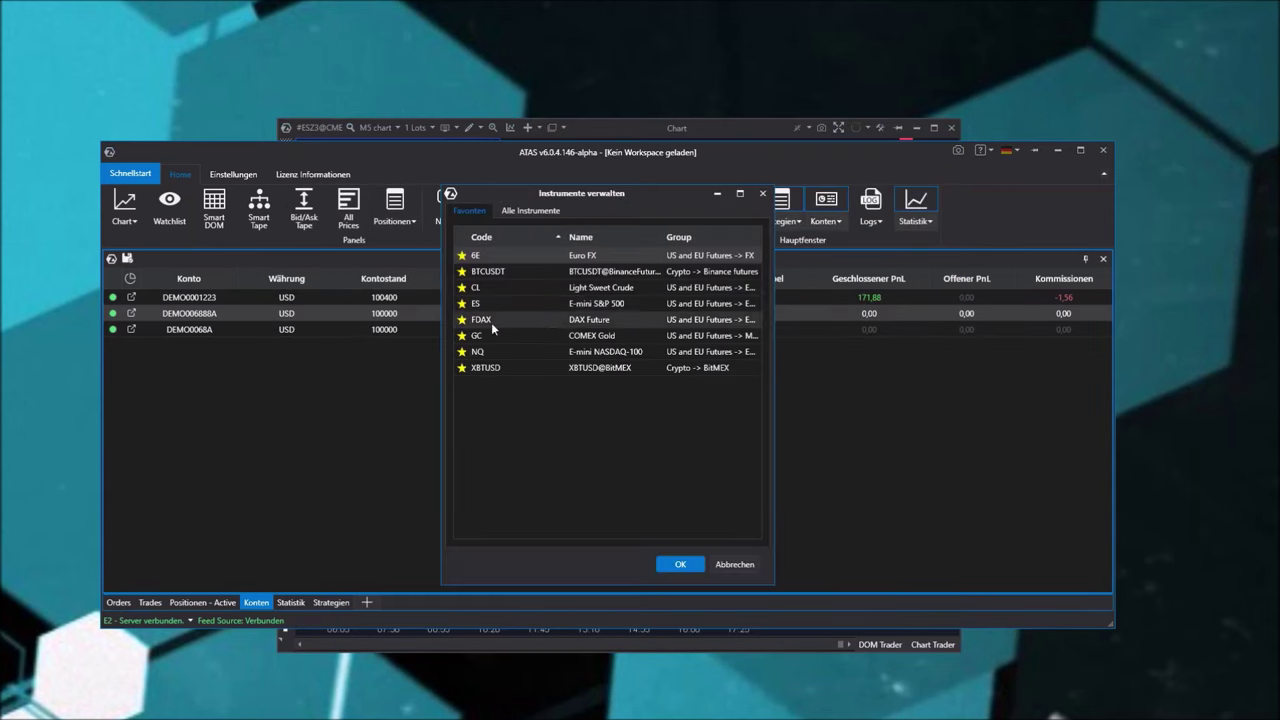
pyautogui.doubleClick(505, 308)
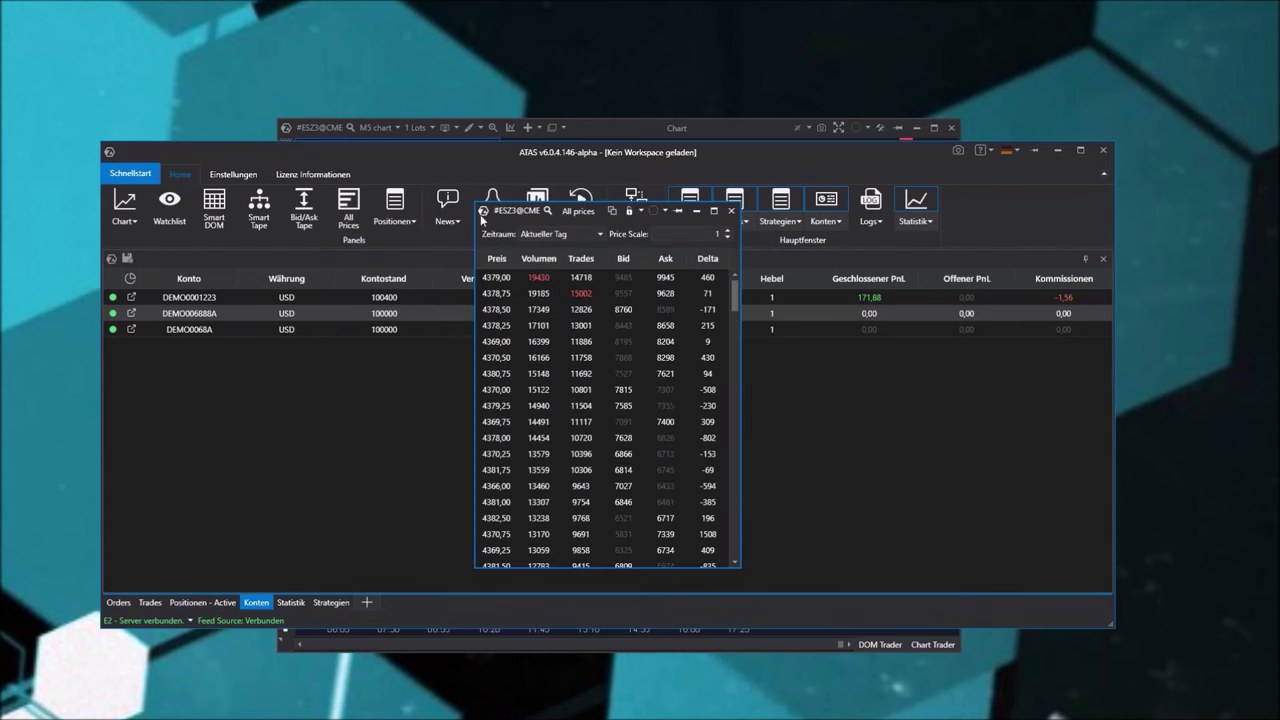
pyautogui.moveTo(482, 208); pyautogui.dragTo(243, 89)
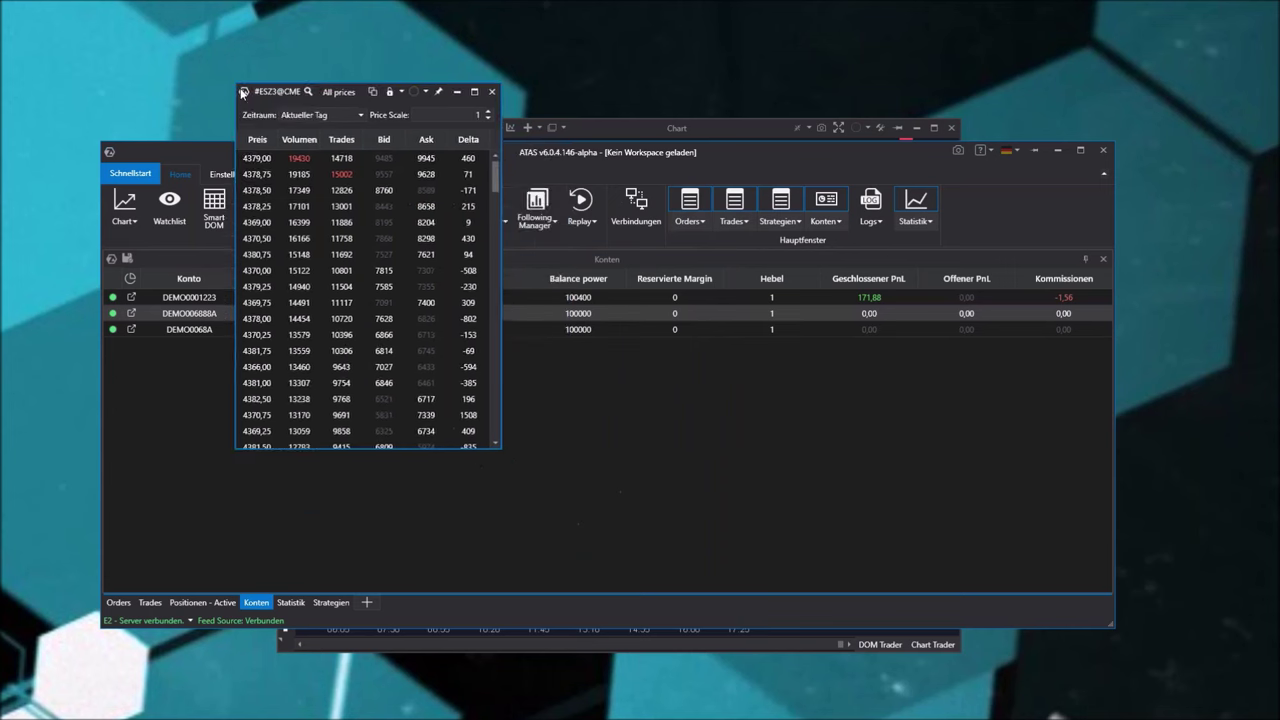
pyautogui.moveTo(499, 450); pyautogui.dragTo(730, 563)
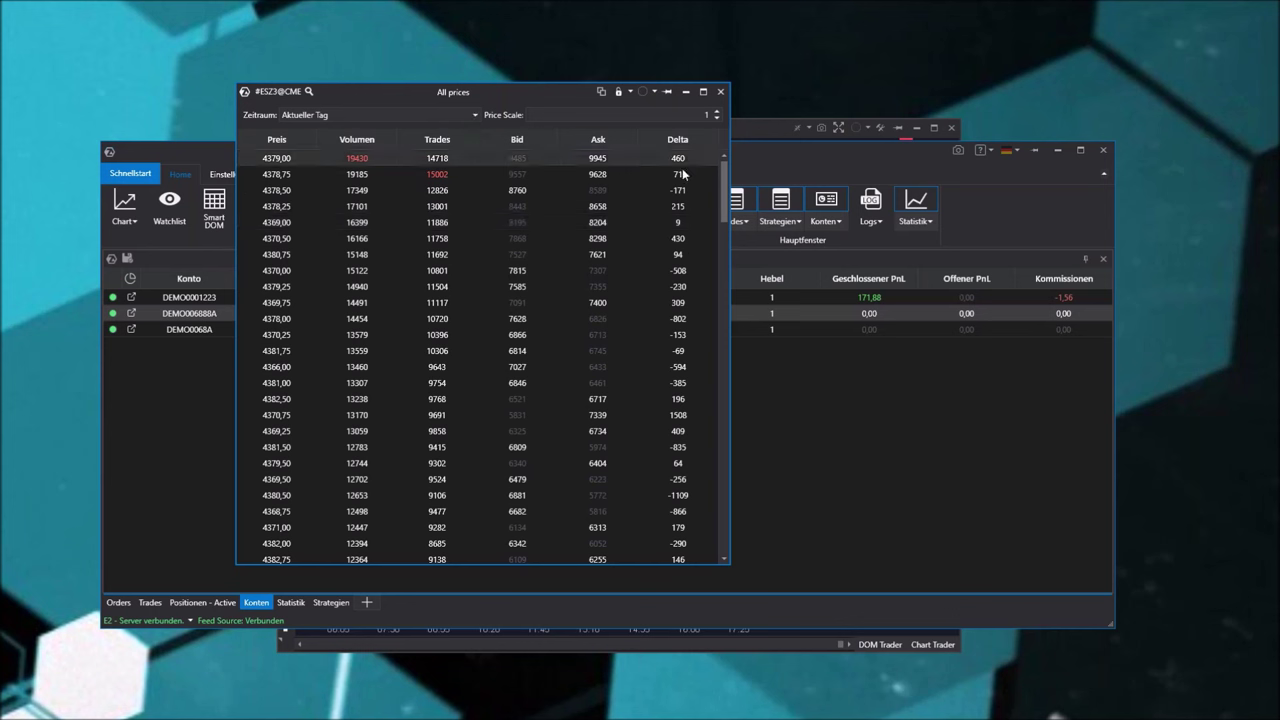
# Set the All Prices period to Aktuelle Woche and look through the whole price list
pyautogui.click(377, 114)
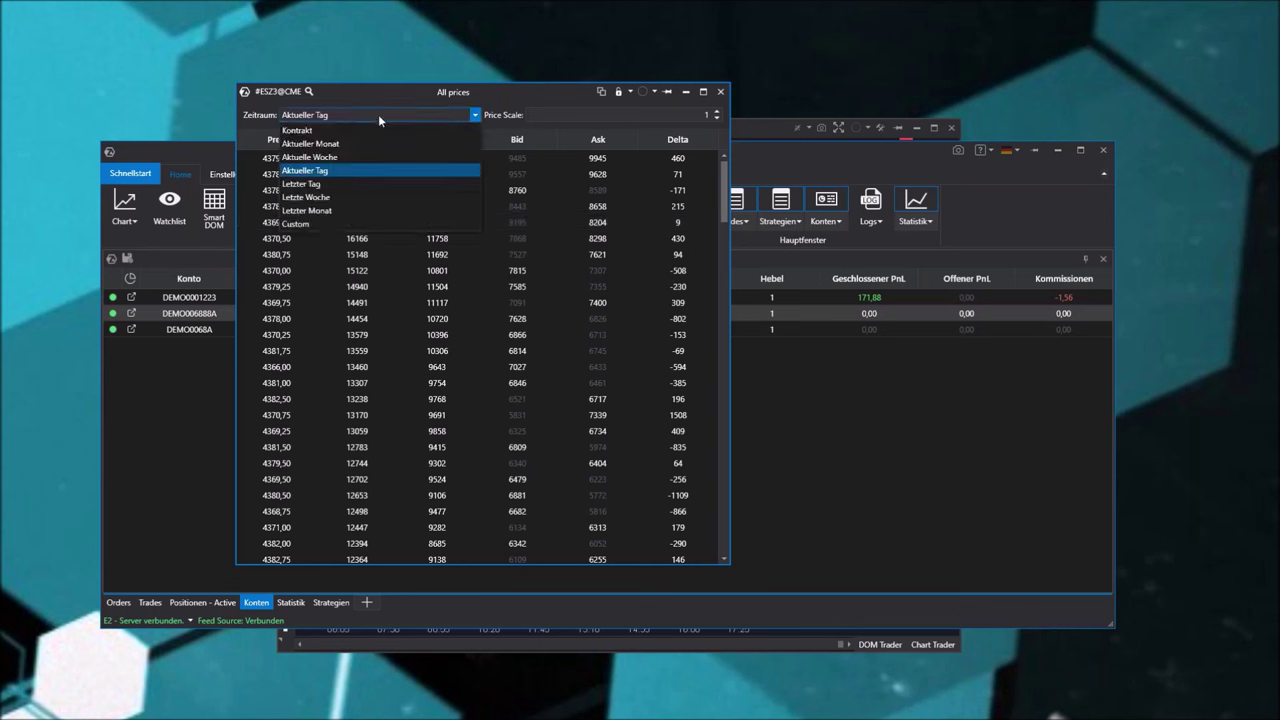
pyautogui.click(335, 157)
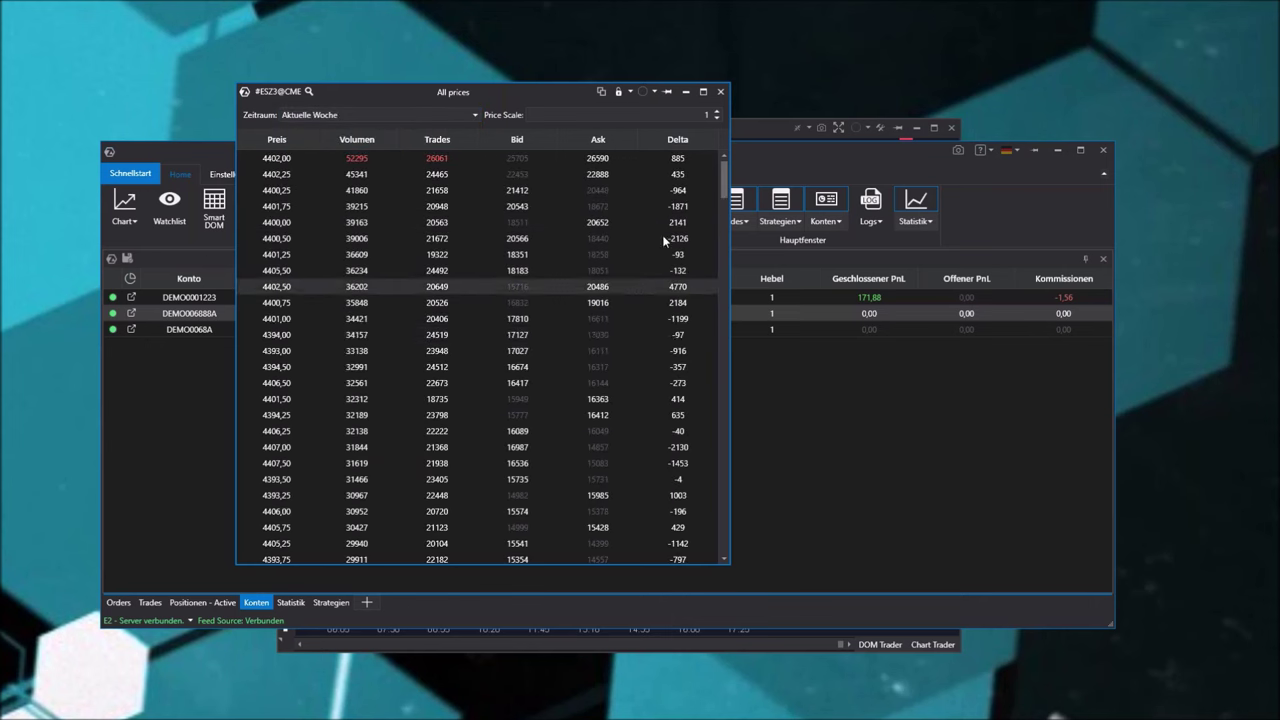
pyautogui.scroll(-15, 700, 323)
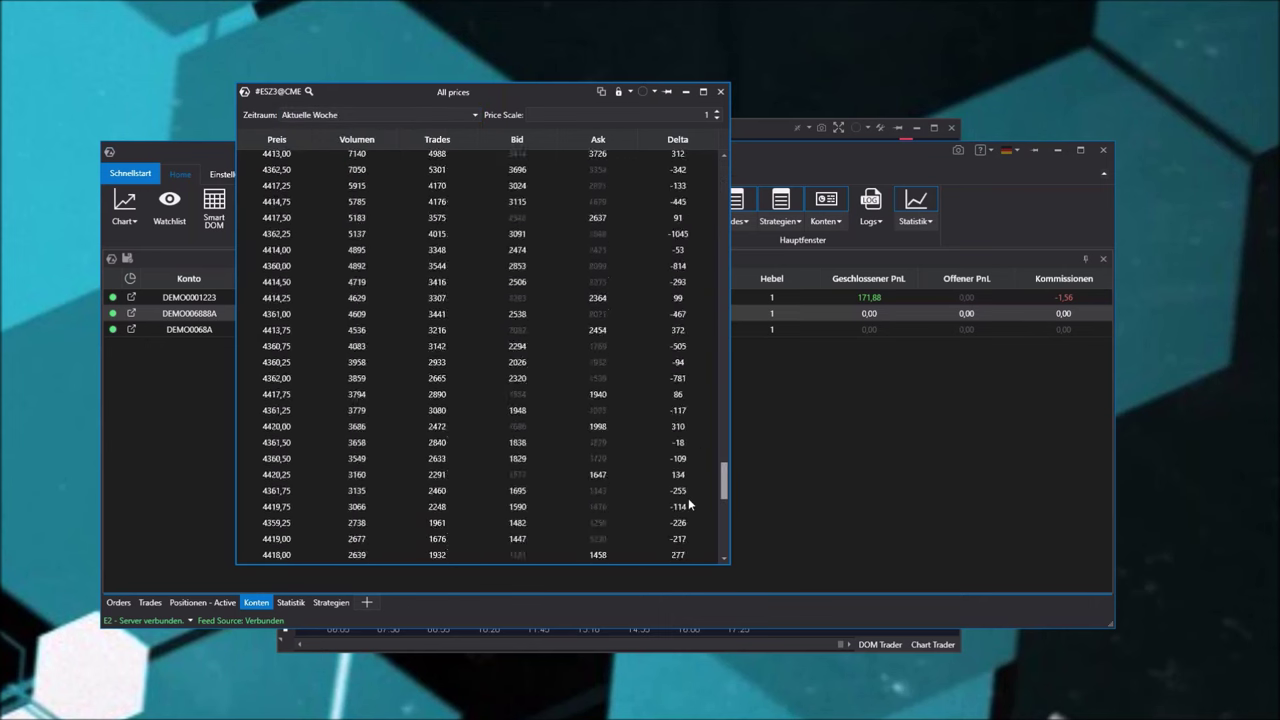
pyautogui.scroll(15, 704, 209)
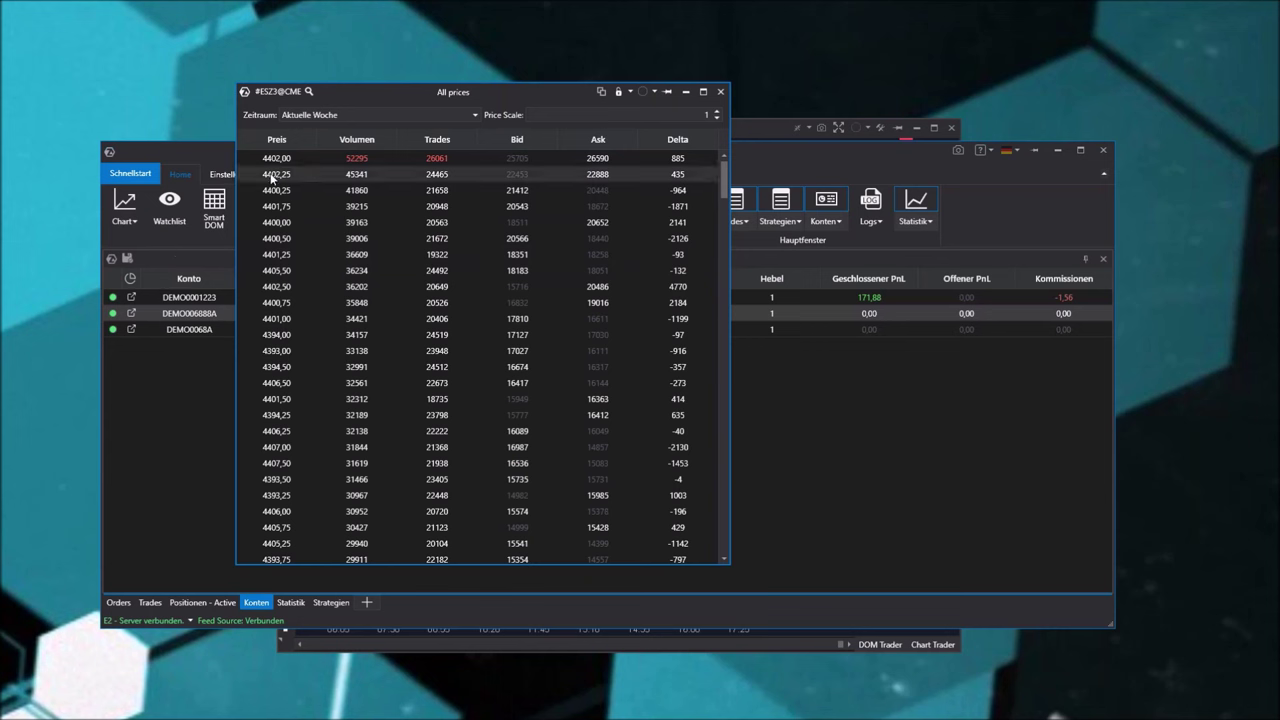
# Sort the All Prices list by volume in both directions and by trades descending, and close it to return to the main window
pyautogui.click(358, 141)
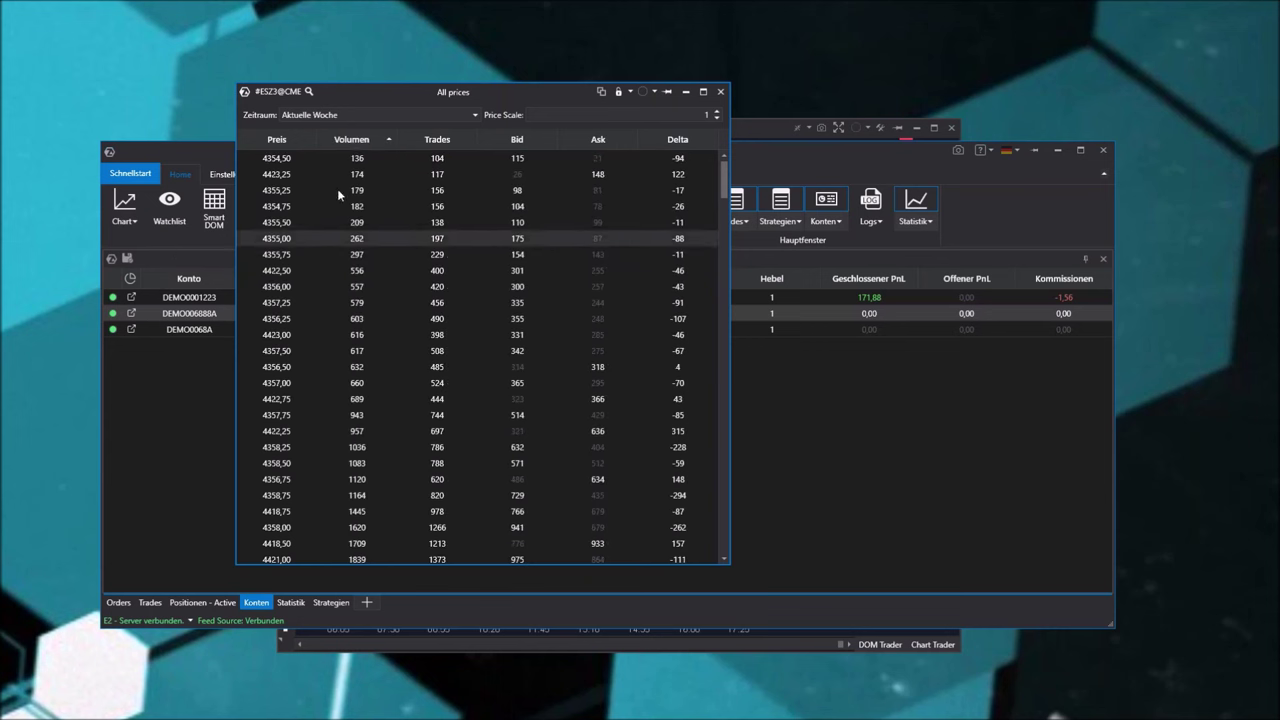
pyautogui.click(358, 141)
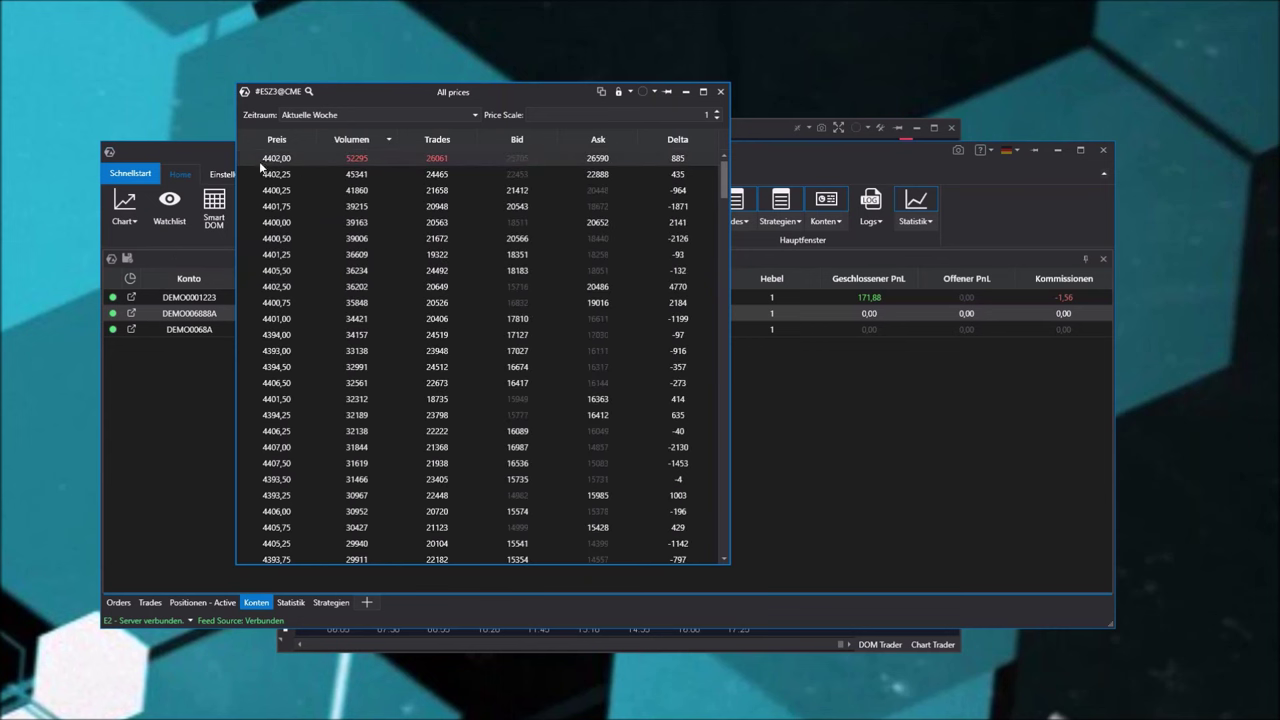
pyautogui.click(435, 141)
pyautogui.click(435, 141)
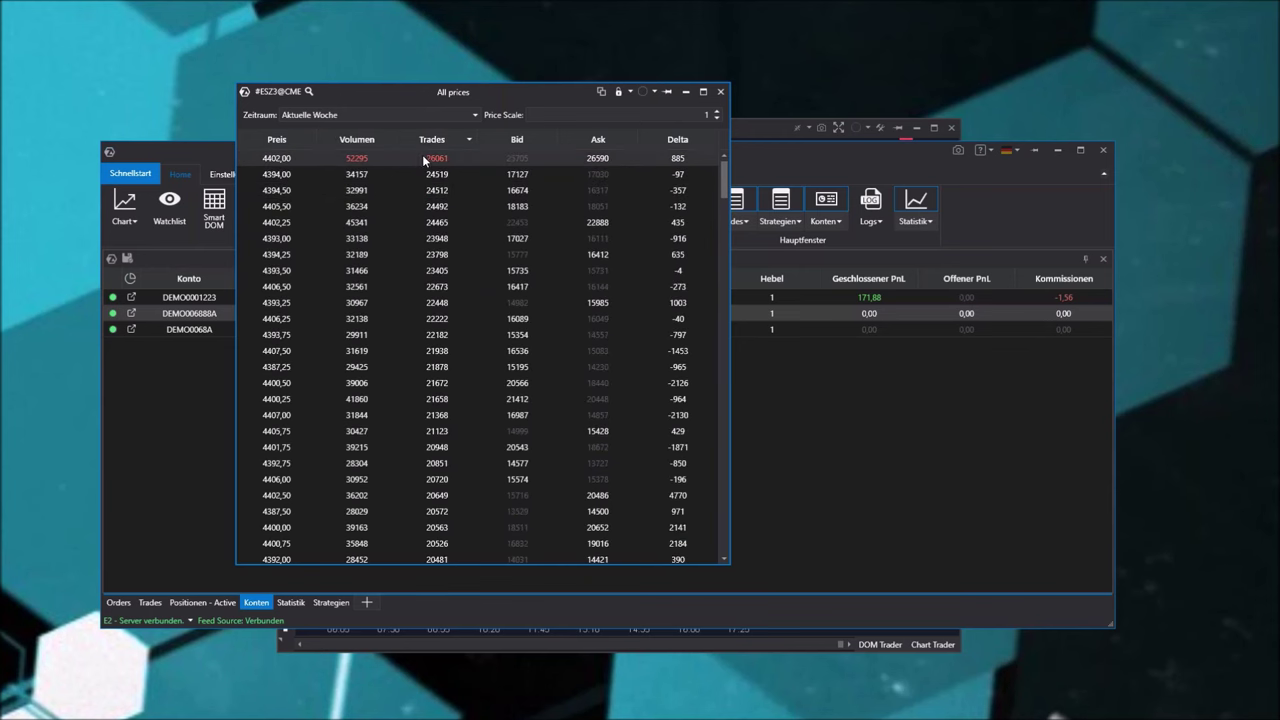
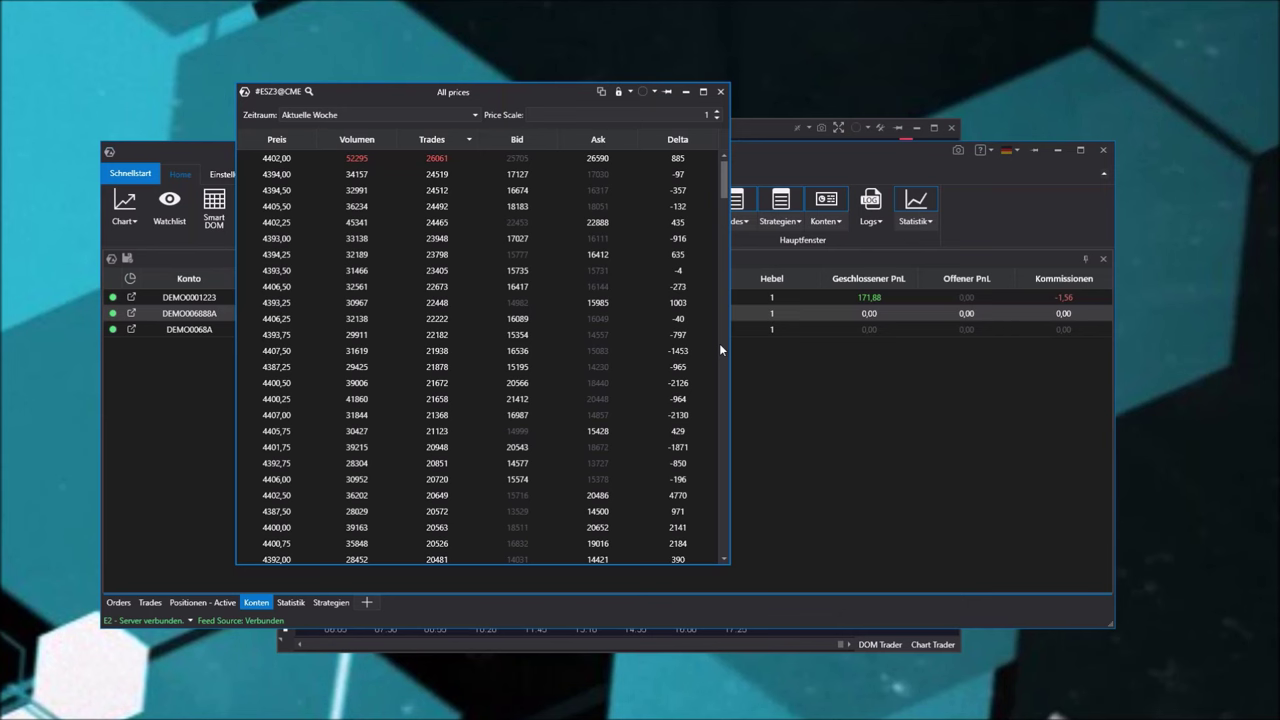
pyautogui.click(722, 92)
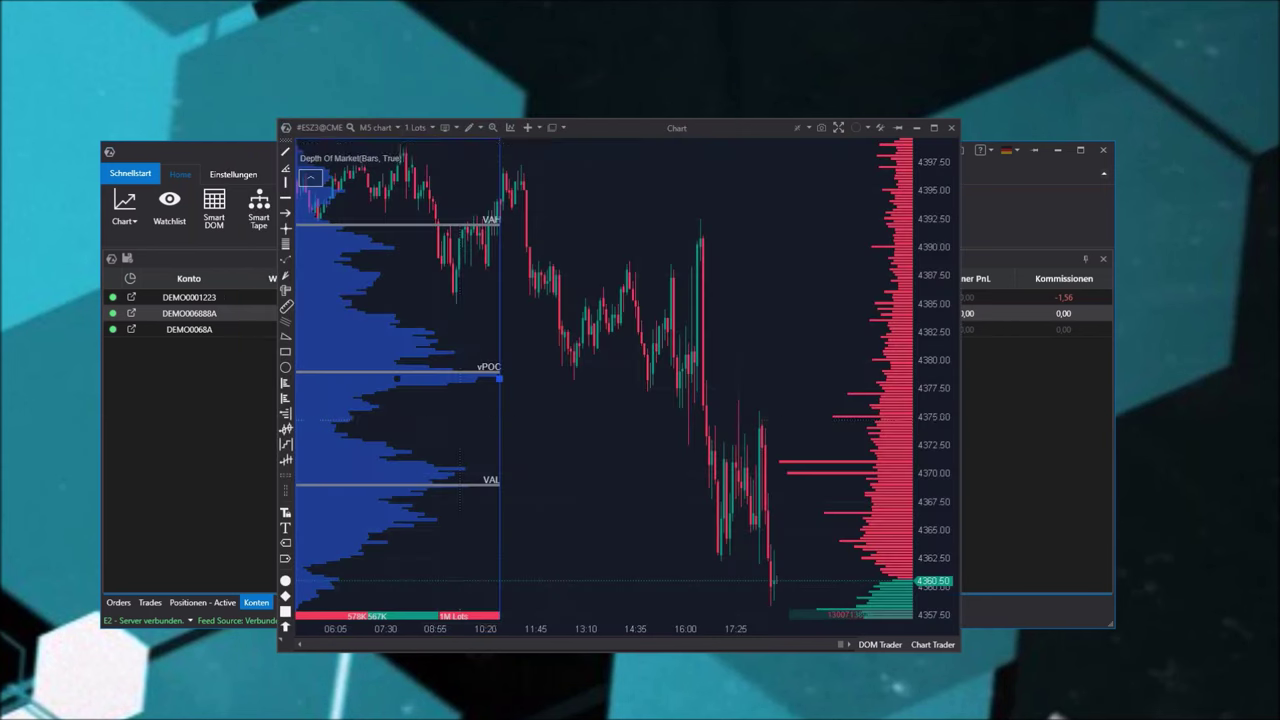
pyautogui.click(228, 466)
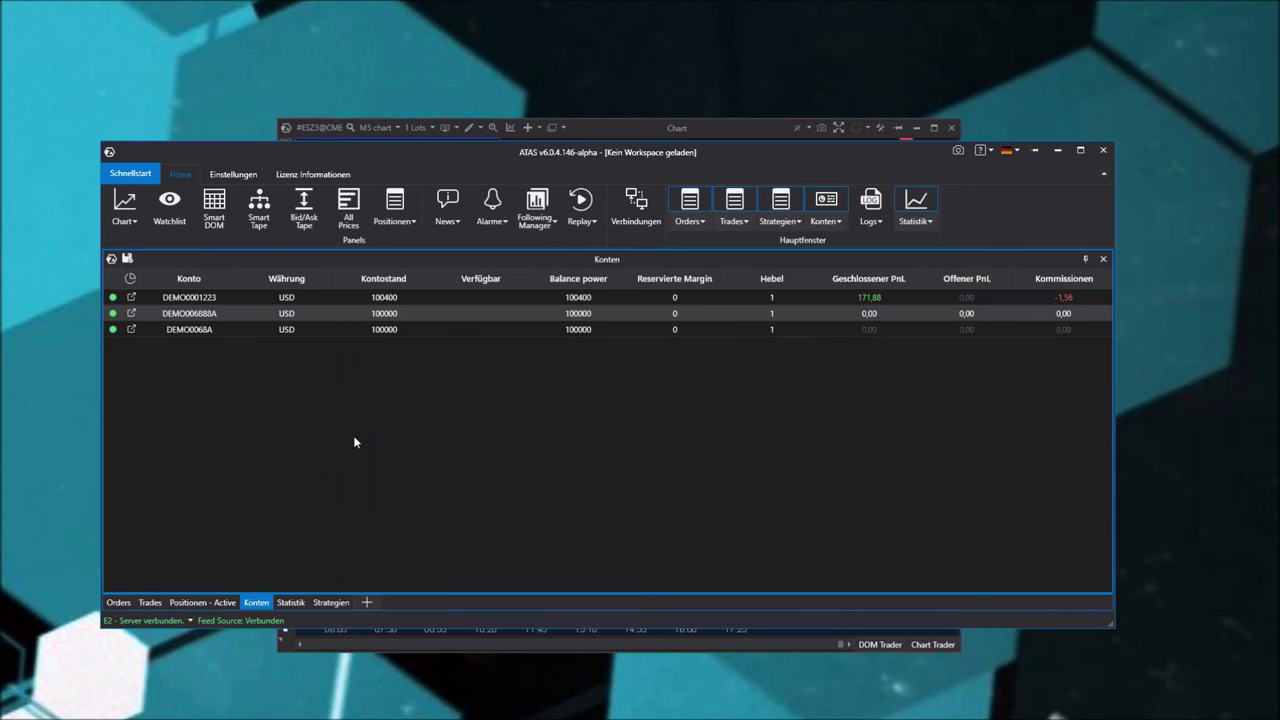
# Open another active positions panel and switch its Kontostand ≠ FLAT filter off and on again
pyautogui.click(396, 207)
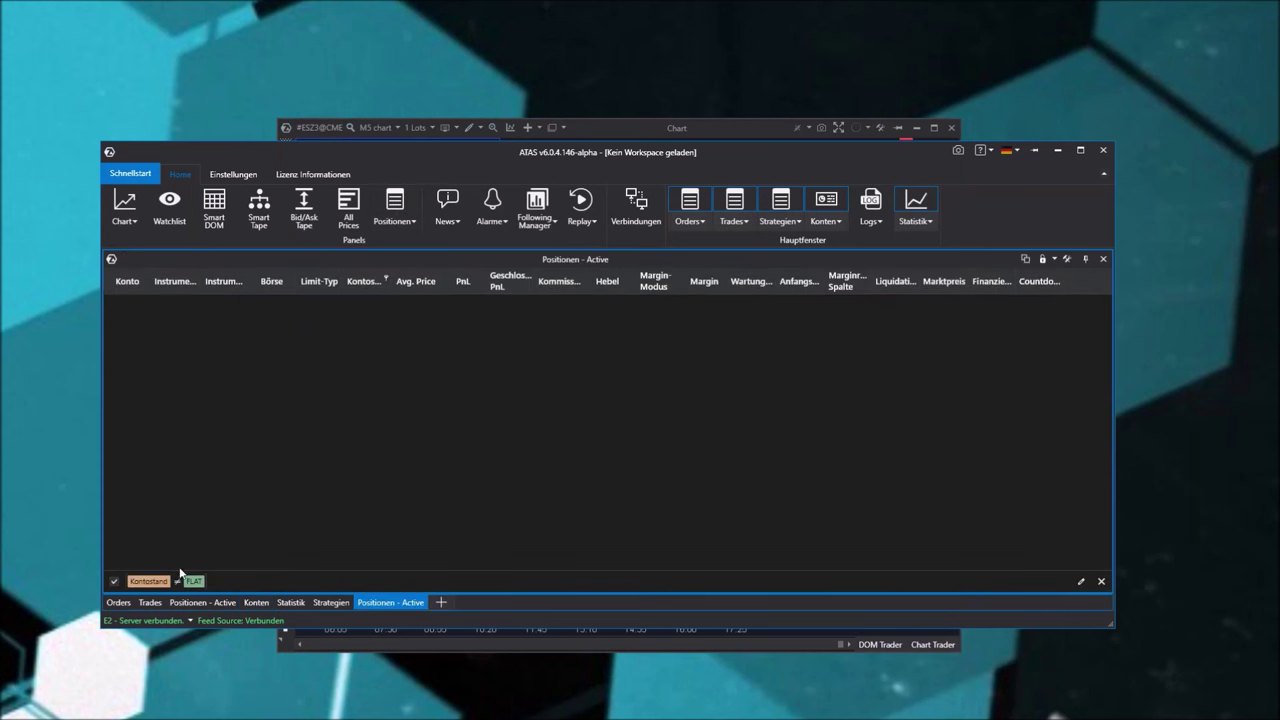
pyautogui.click(115, 581)
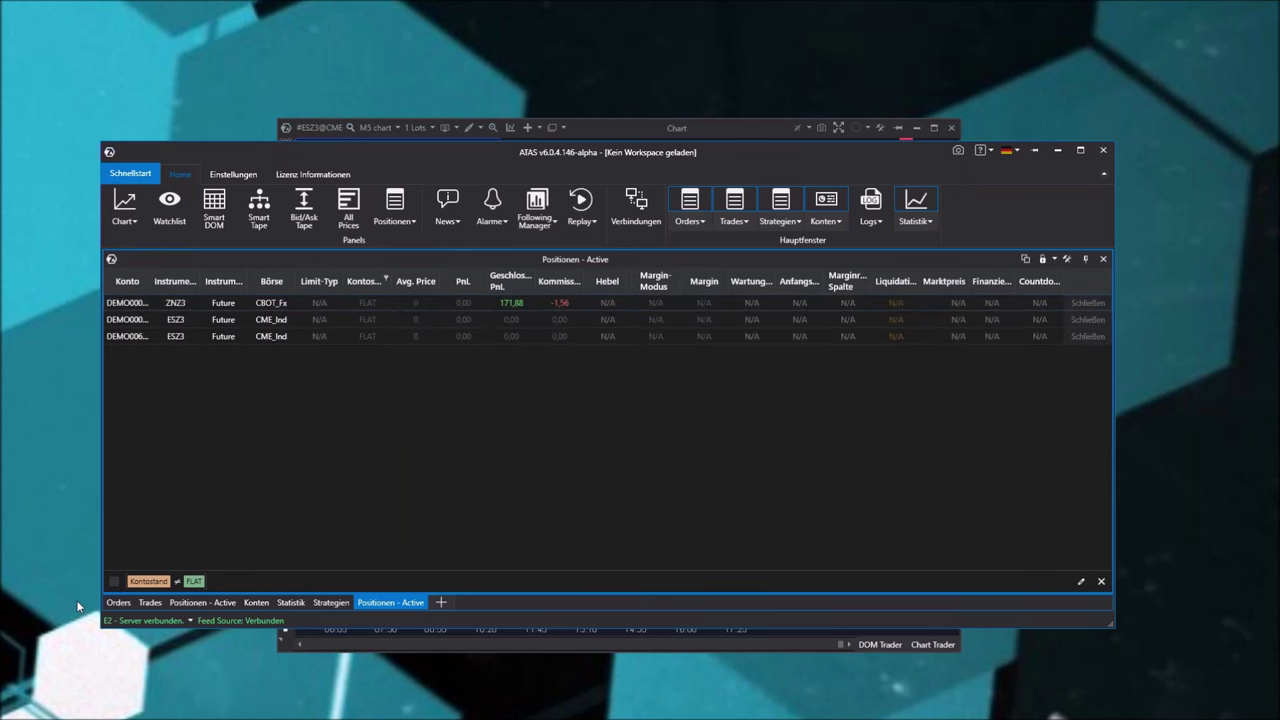
pyautogui.click(116, 582)
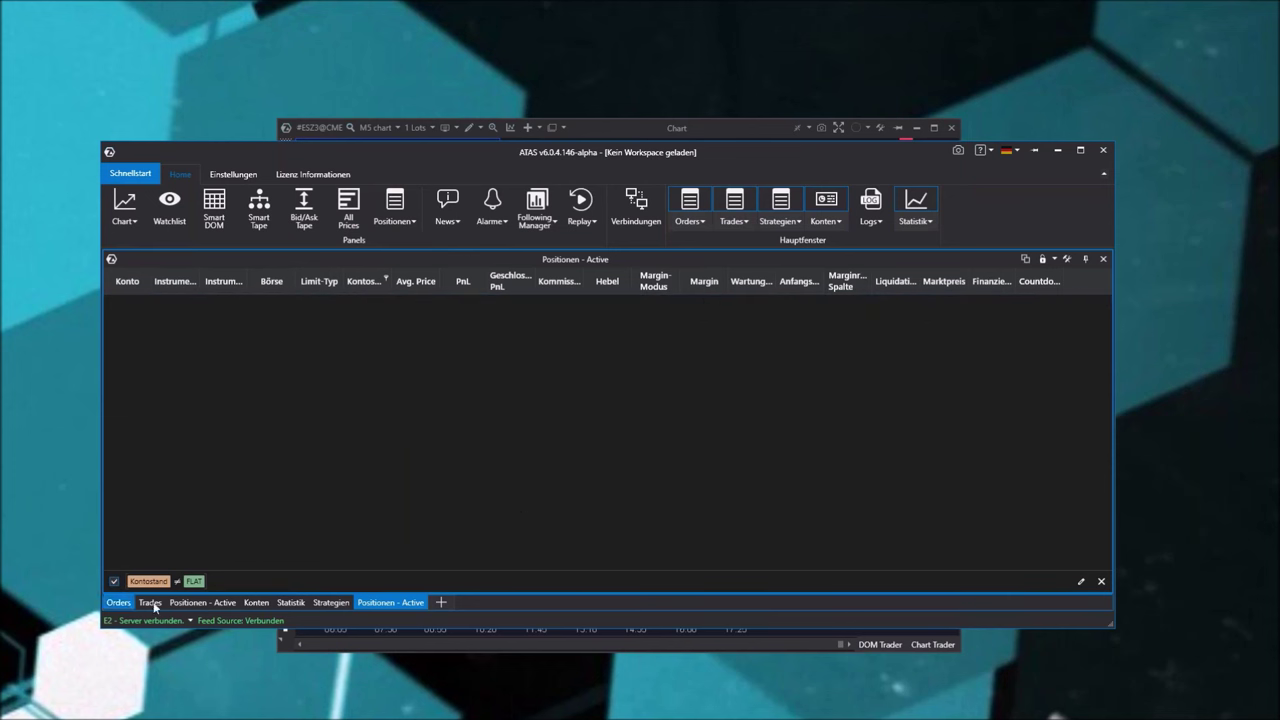
# Open the News window, select a couple of Order flow trading entries, look through the list and close the window
pyautogui.click(443, 203)
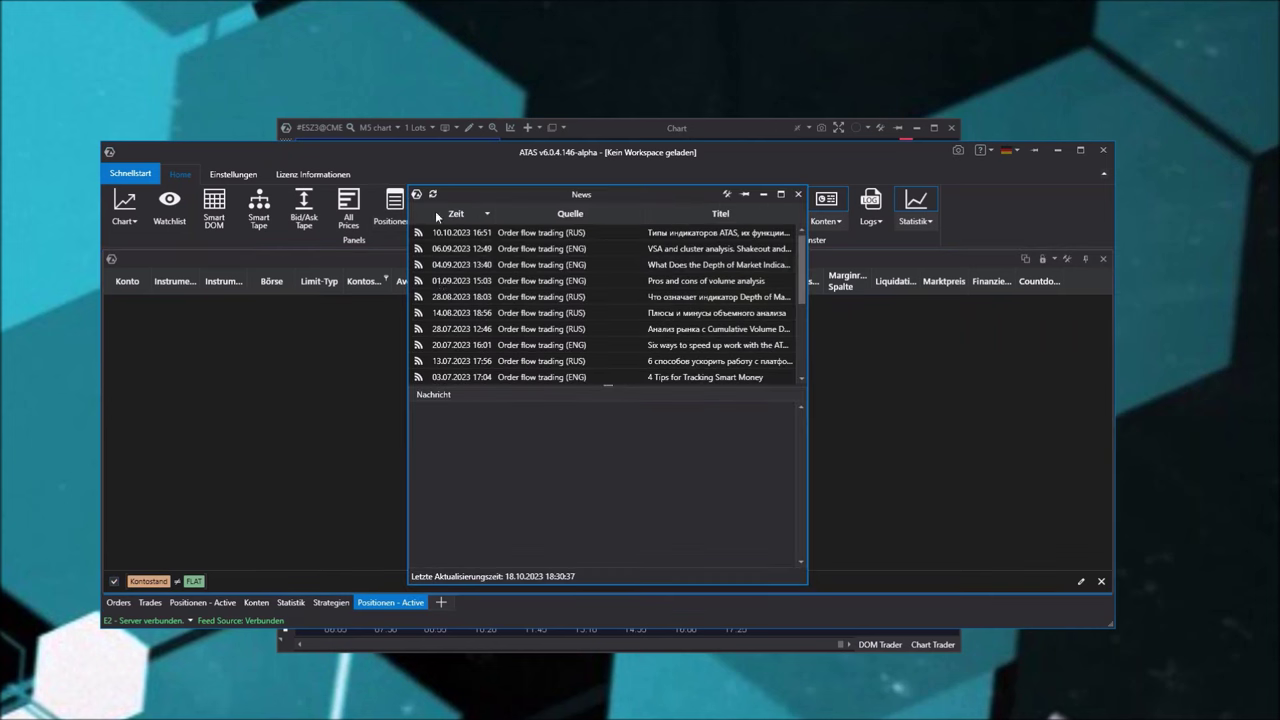
pyautogui.click(560, 248)
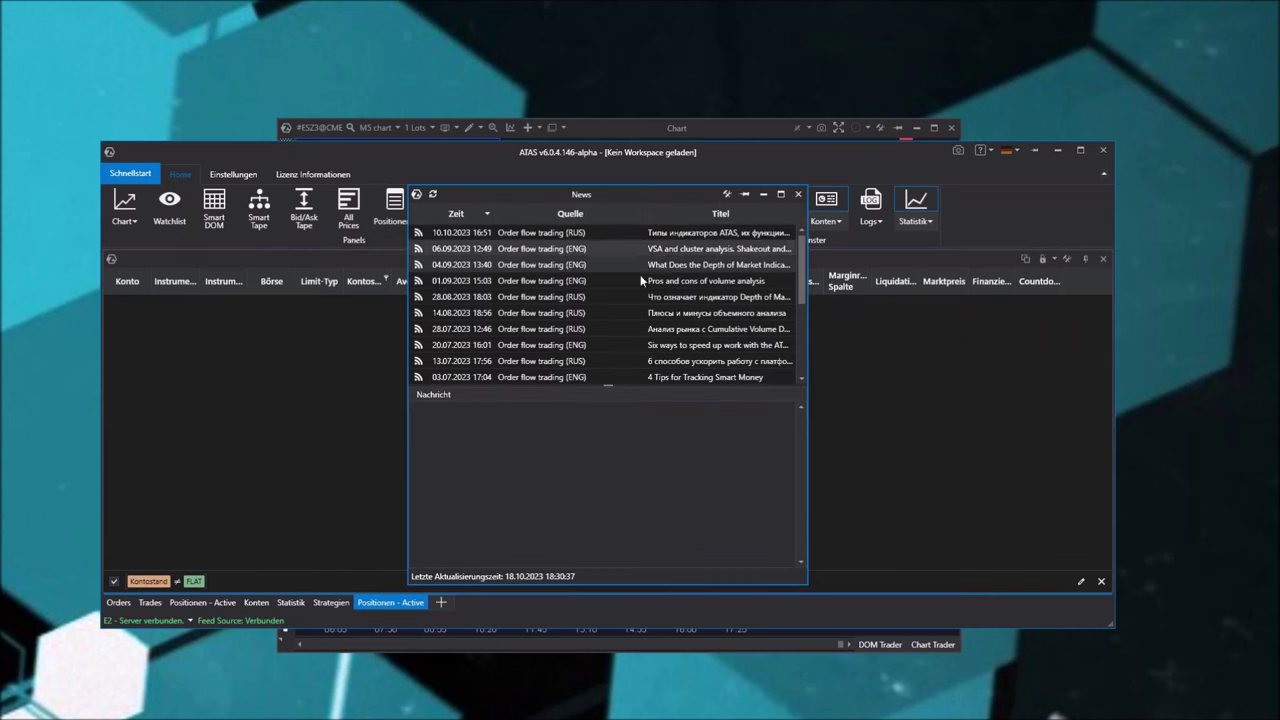
pyautogui.click(555, 283)
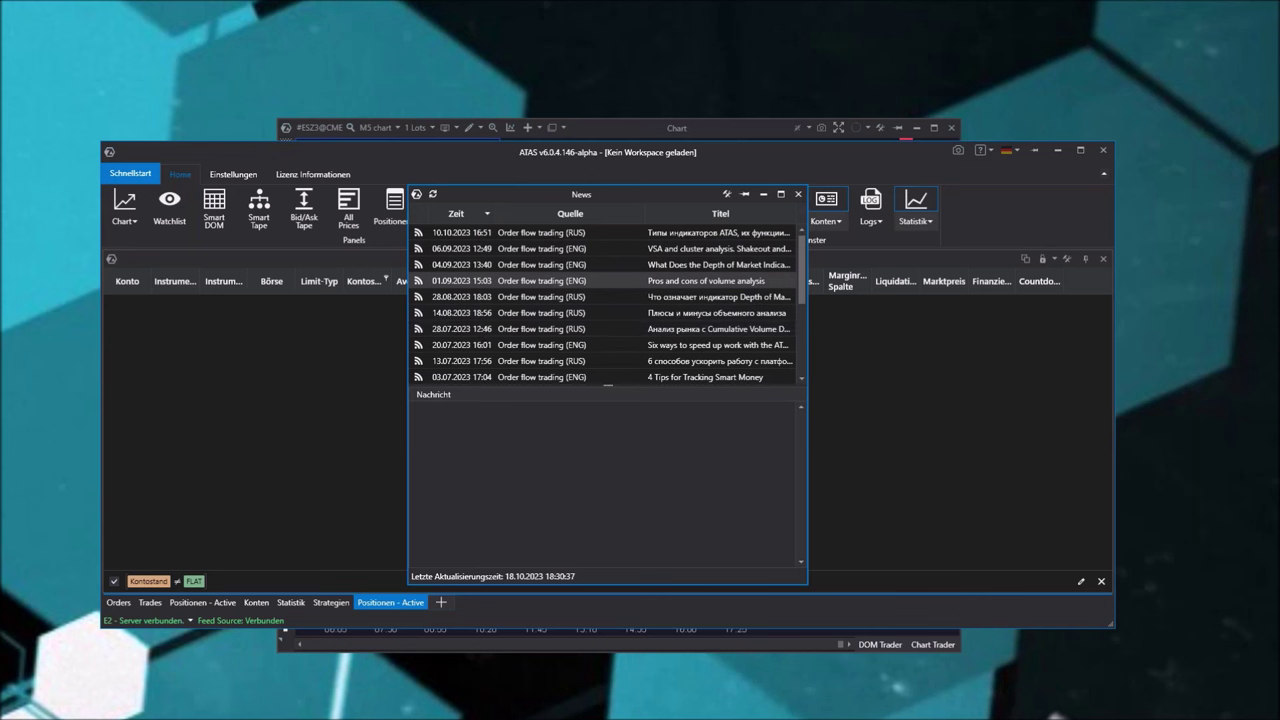
pyautogui.scroll(-3, 585, 365)
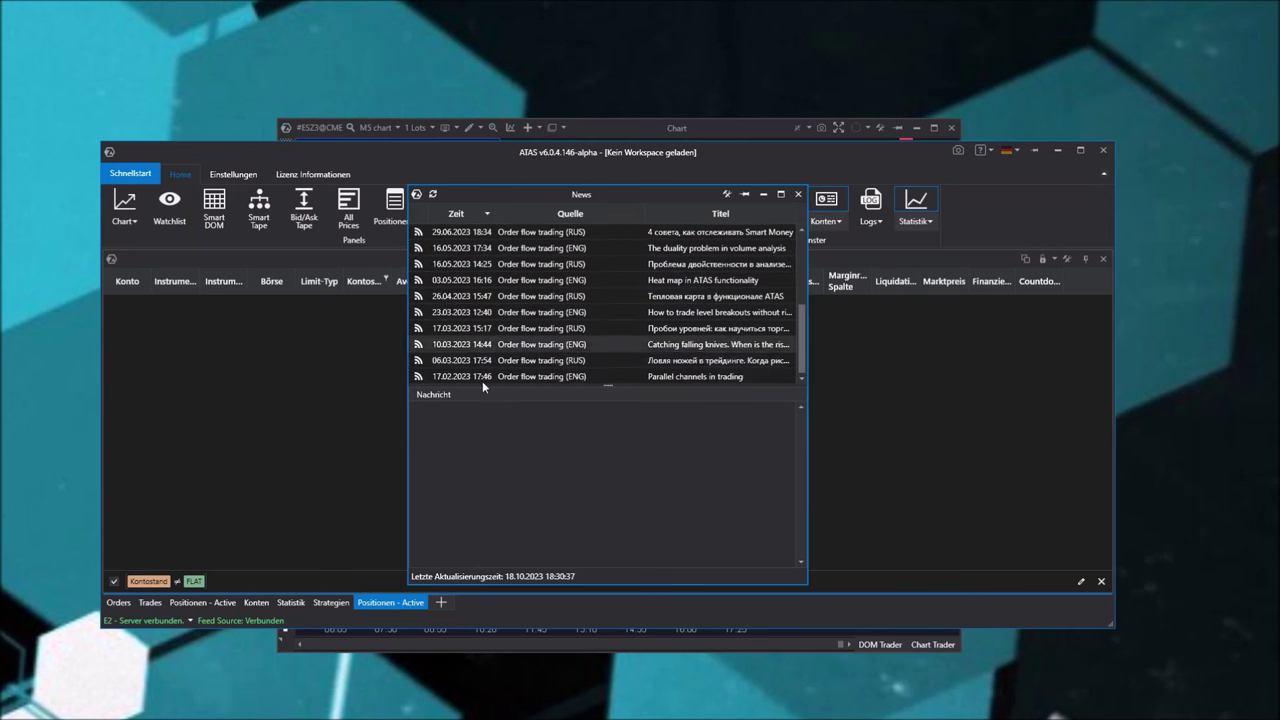
pyautogui.click(798, 194)
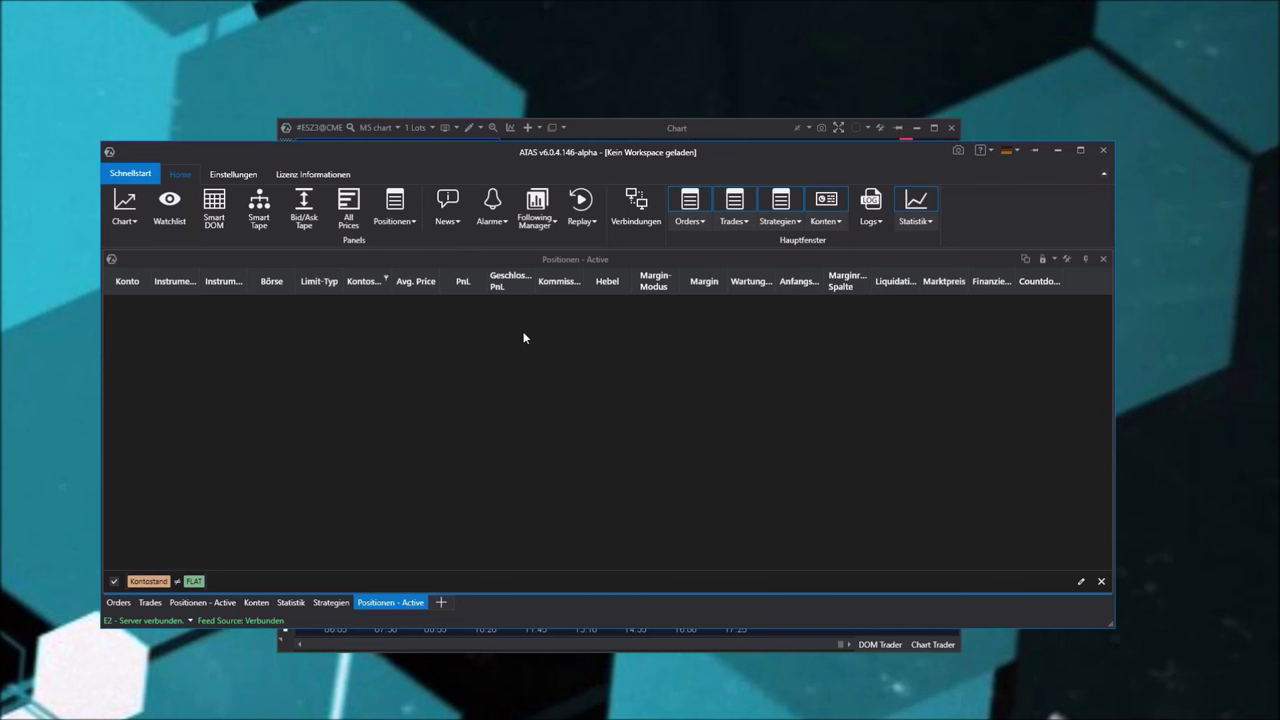
# Reopen the News window, enlarge its headline list, view the news feed settings, and close both windows
pyautogui.click(447, 205)
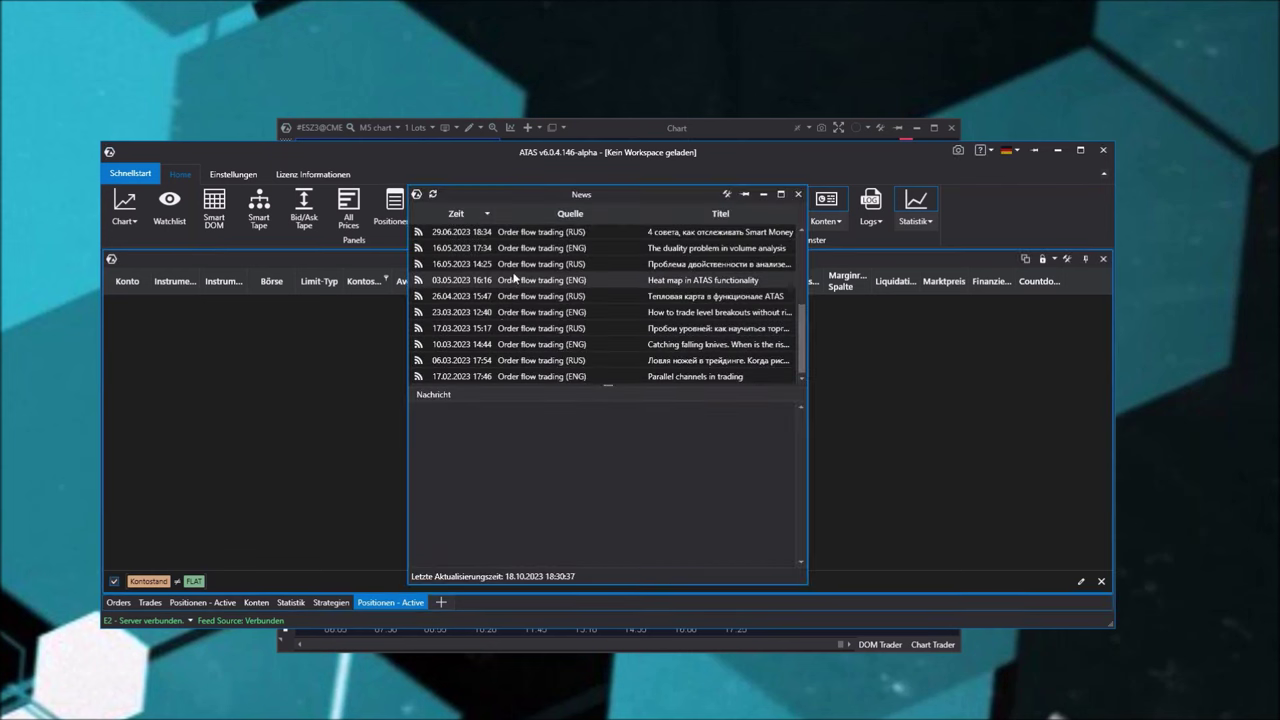
pyautogui.moveTo(600, 400); pyautogui.dragTo(602, 427)
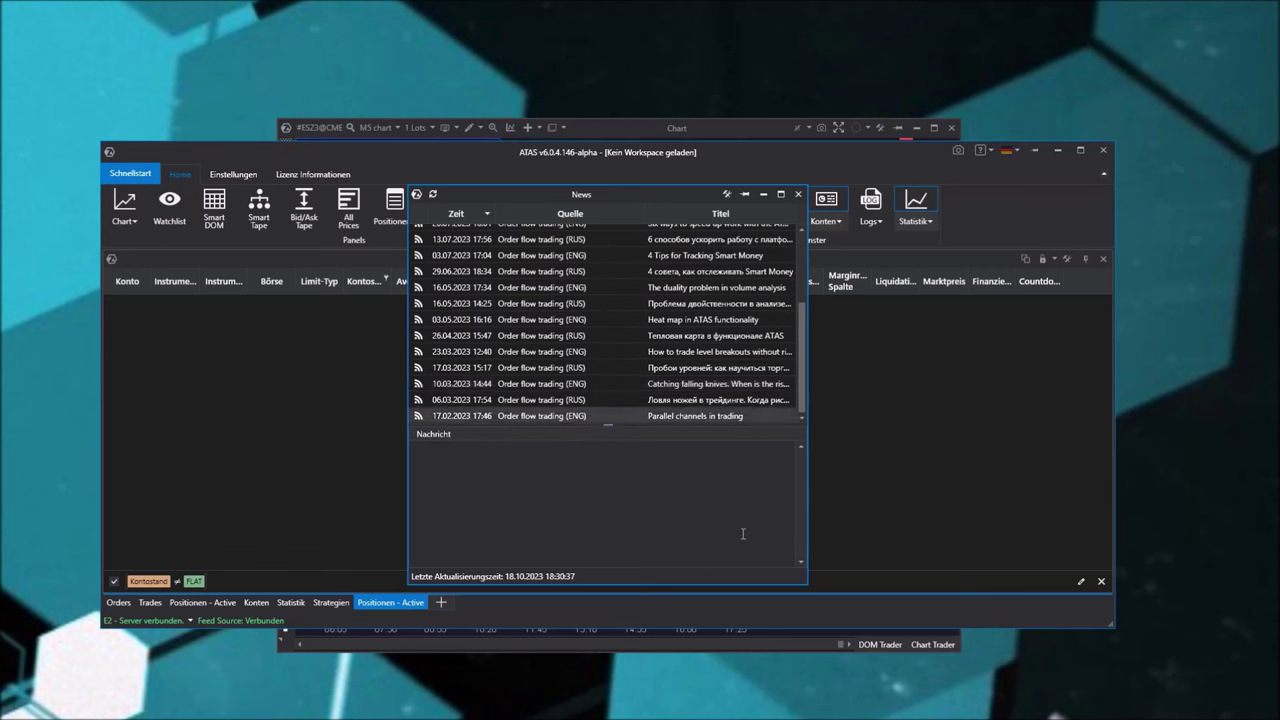
pyautogui.click(600, 319)
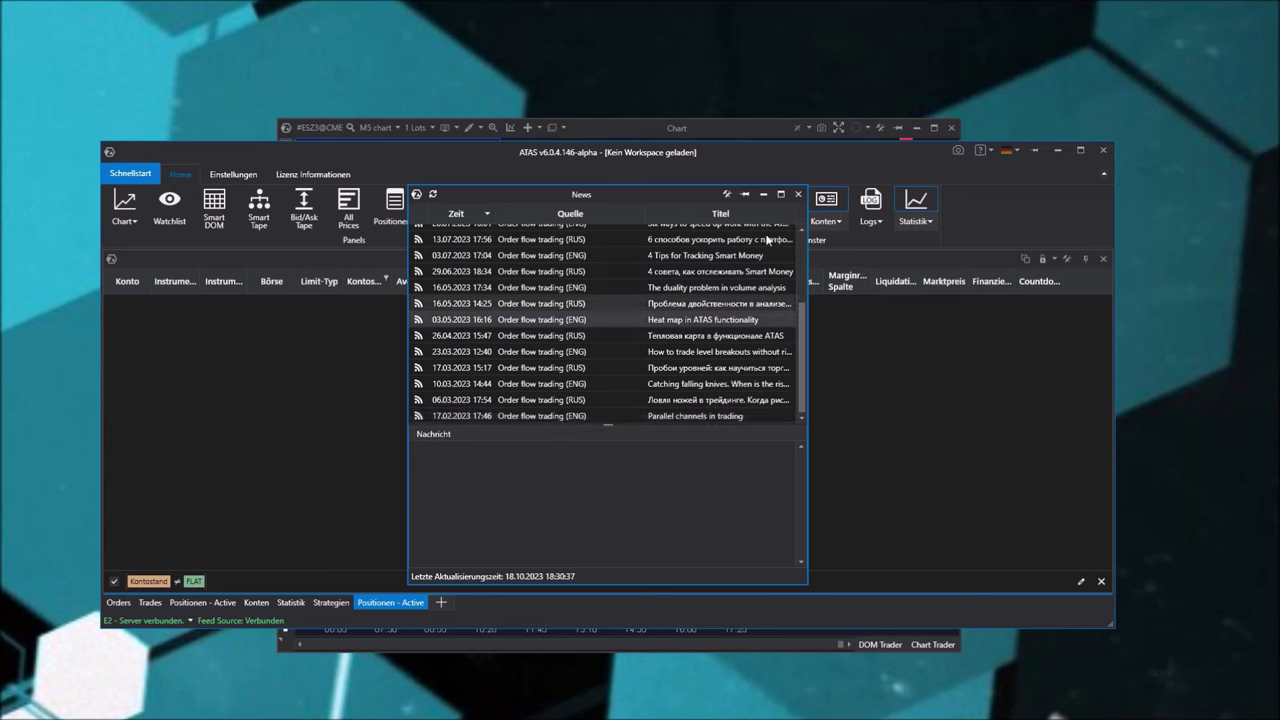
pyautogui.click(728, 194)
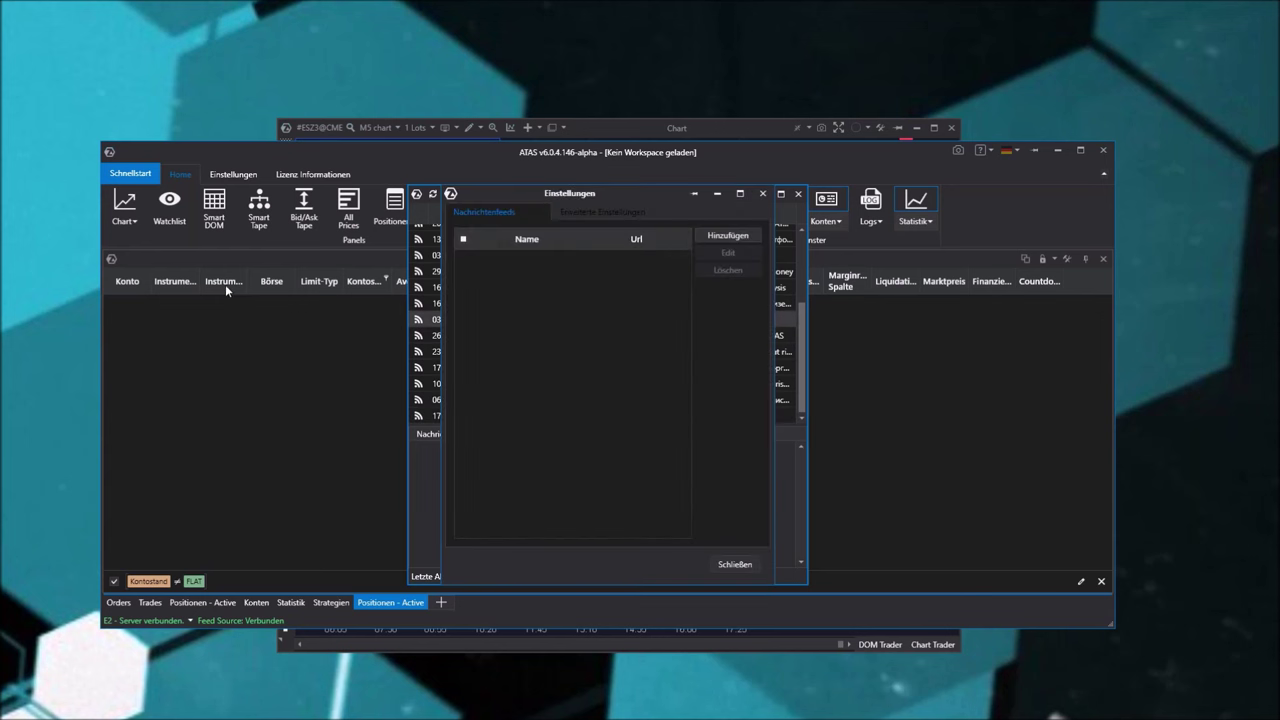
pyautogui.click(763, 194)
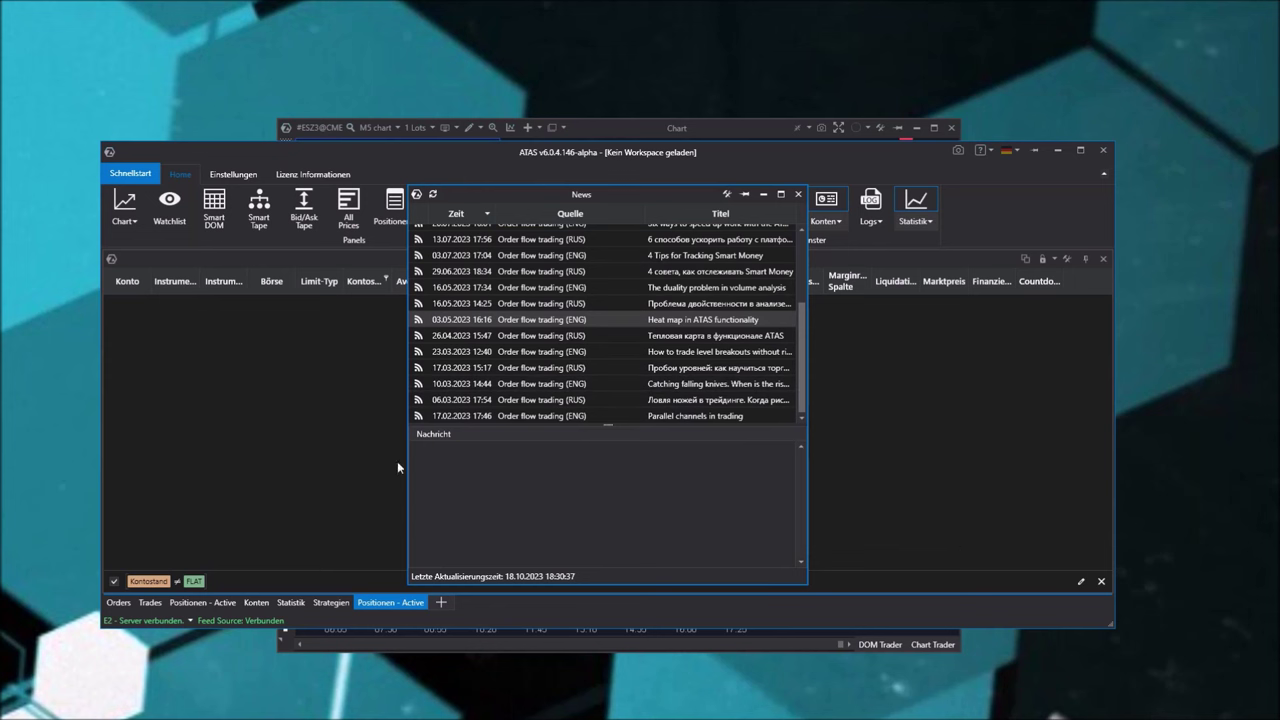
pyautogui.click(798, 194)
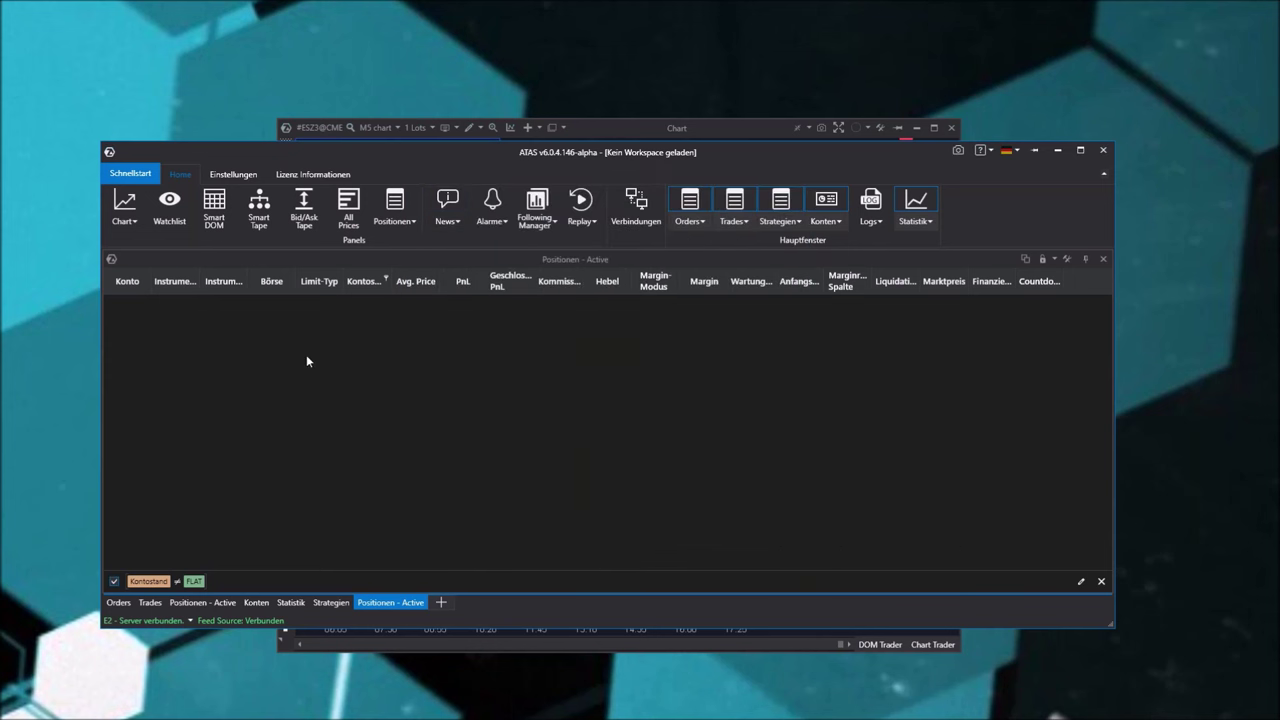
# Open the Alarme window, move it lower over the main window, and close it
pyautogui.click(492, 205)
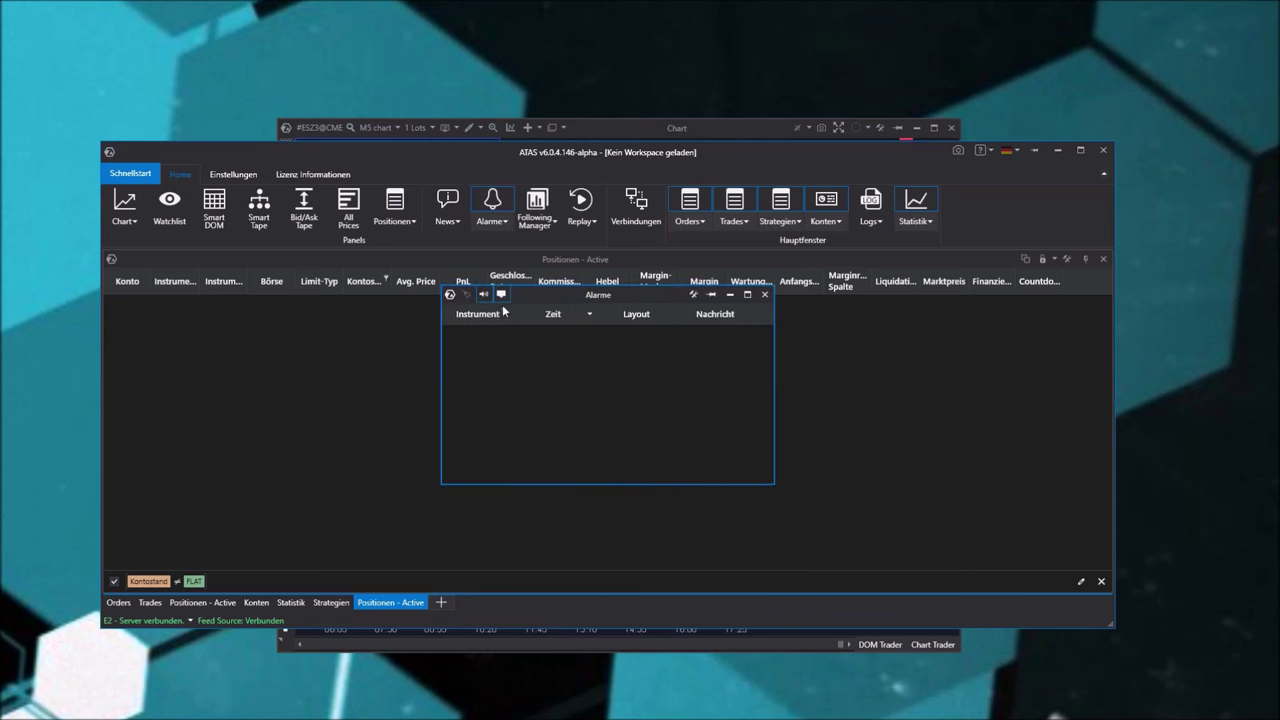
pyautogui.moveTo(600, 294); pyautogui.dragTo(560, 365)
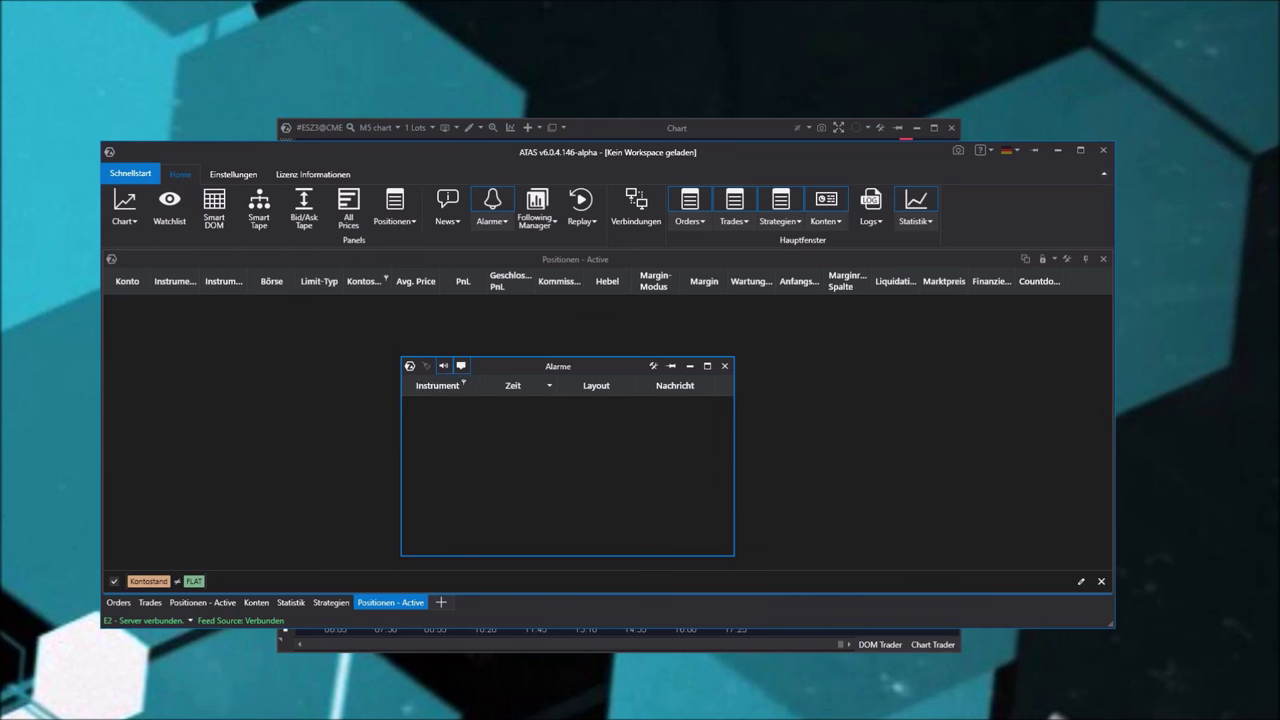
pyautogui.click(724, 366)
# Open the Following Manager in the main window and bring it to the front
pyautogui.click(536, 205)
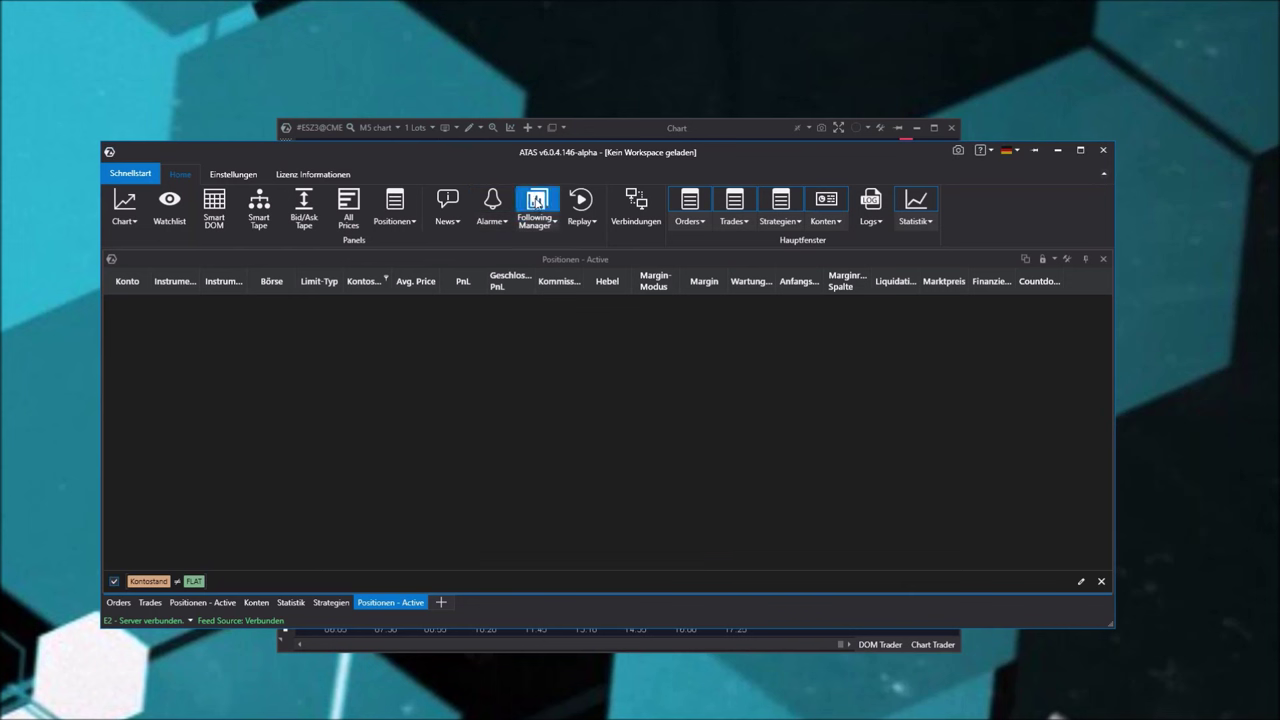
pyautogui.click(391, 602)
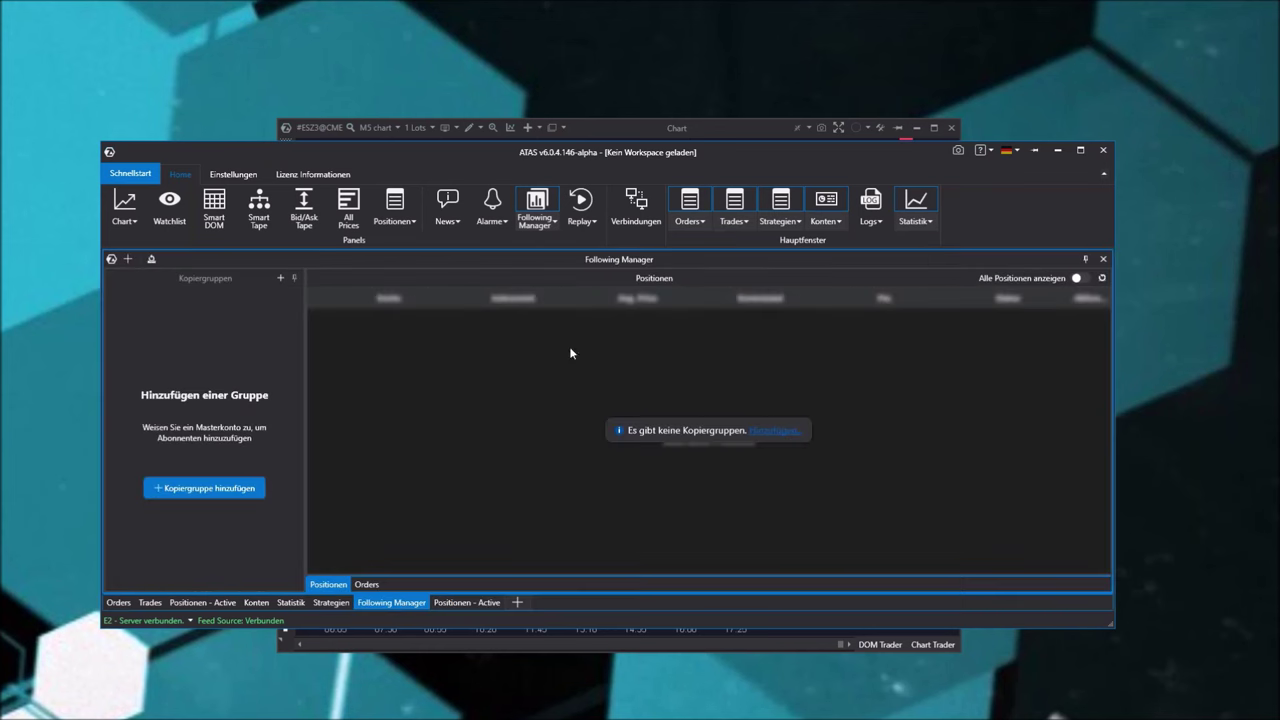
# Begin a new copy group with one demo account as provider and the two other demo accounts as followers at ratio 1
pyautogui.click(186, 490)
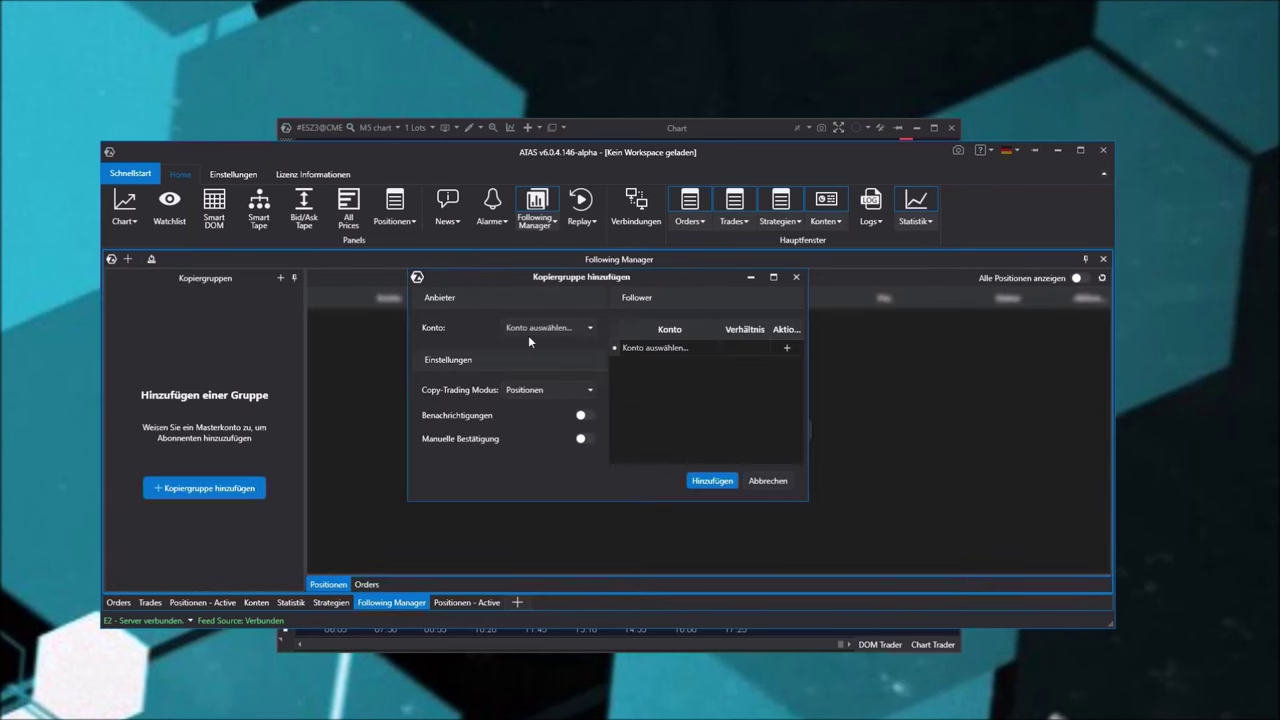
pyautogui.click(590, 328)
pyautogui.click(570, 362)
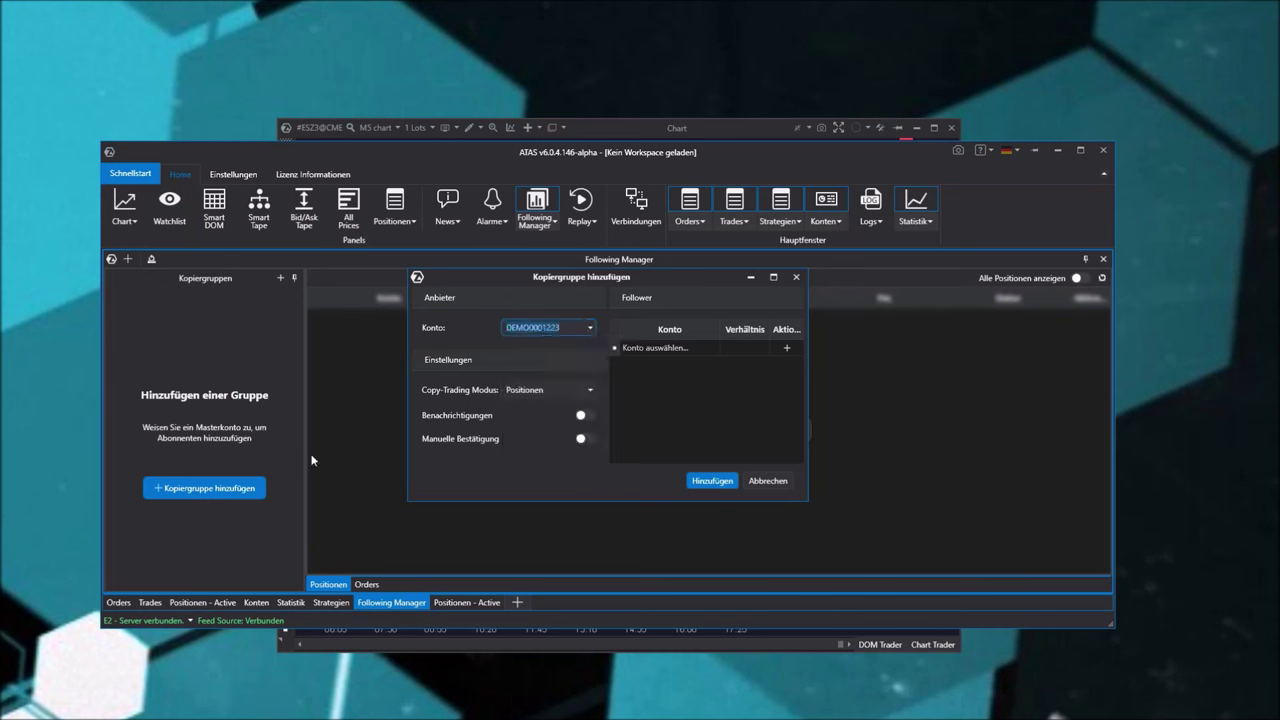
pyautogui.click(692, 357)
pyautogui.click(711, 349)
pyautogui.click(688, 372)
pyautogui.click(713, 364)
pyautogui.click(715, 364)
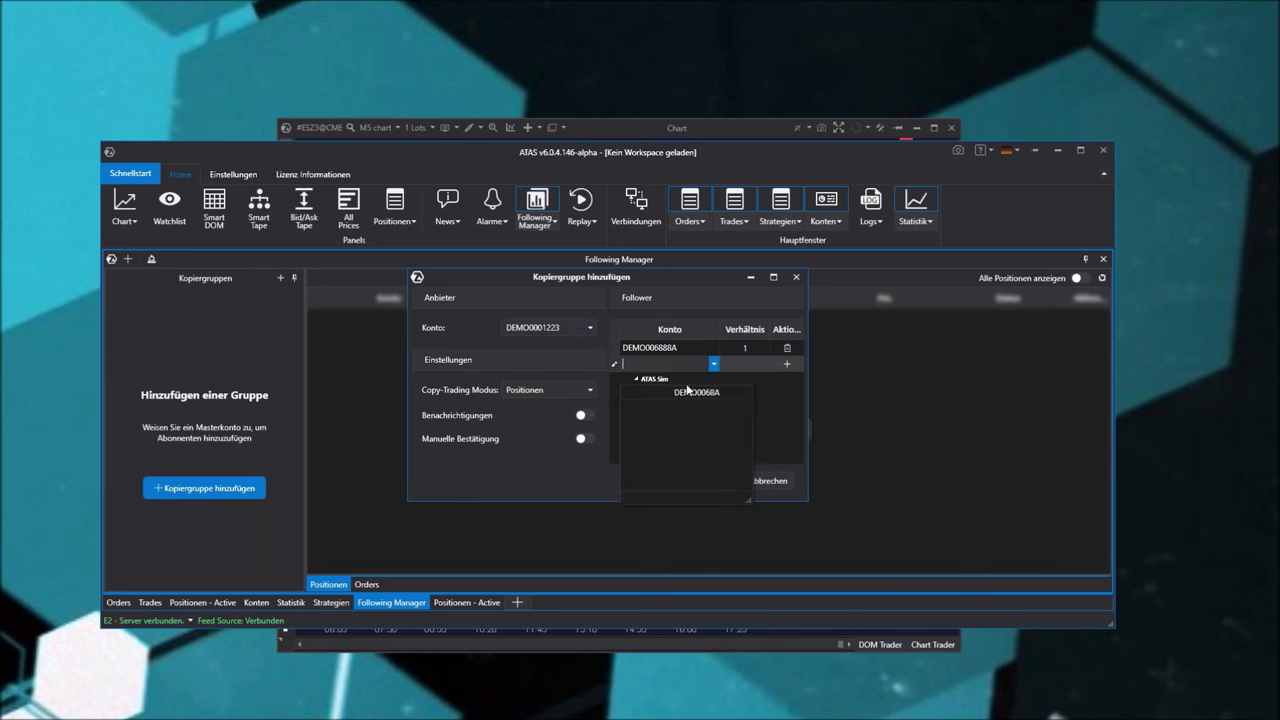
pyautogui.click(678, 394)
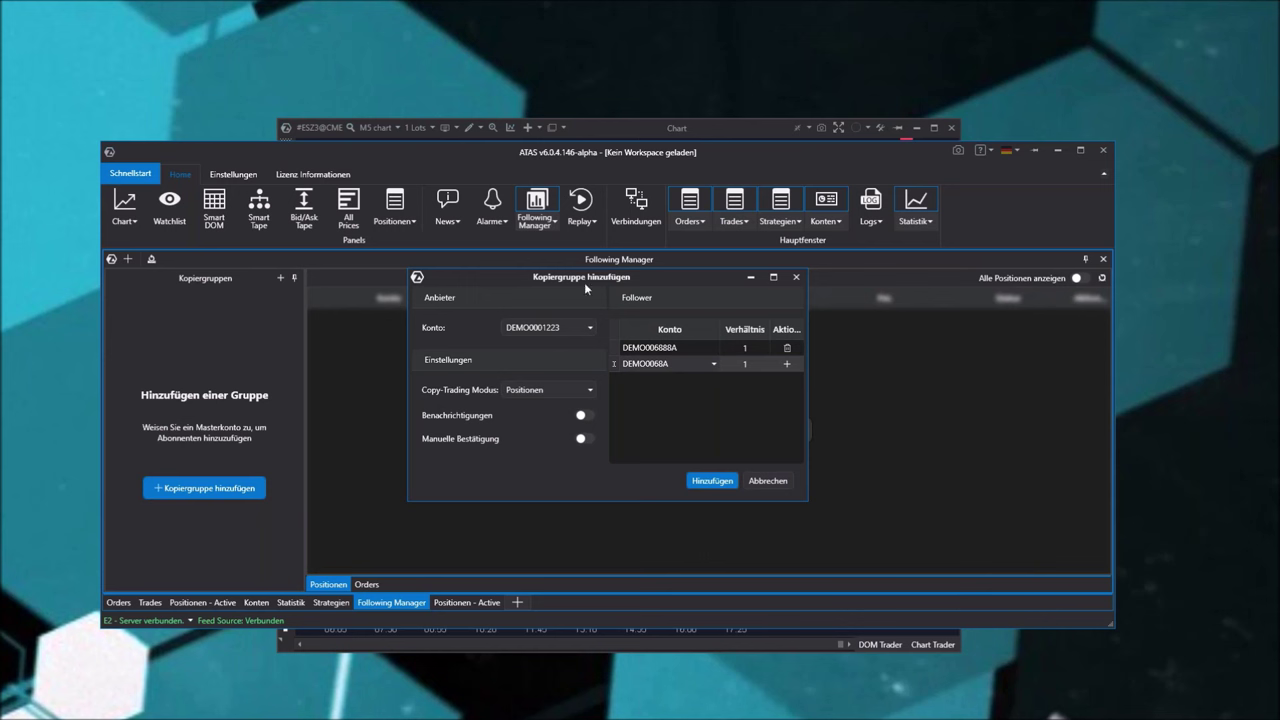
# View the Copy-Trading Modus options for the copy group and cancel its creation
pyautogui.click(552, 390)
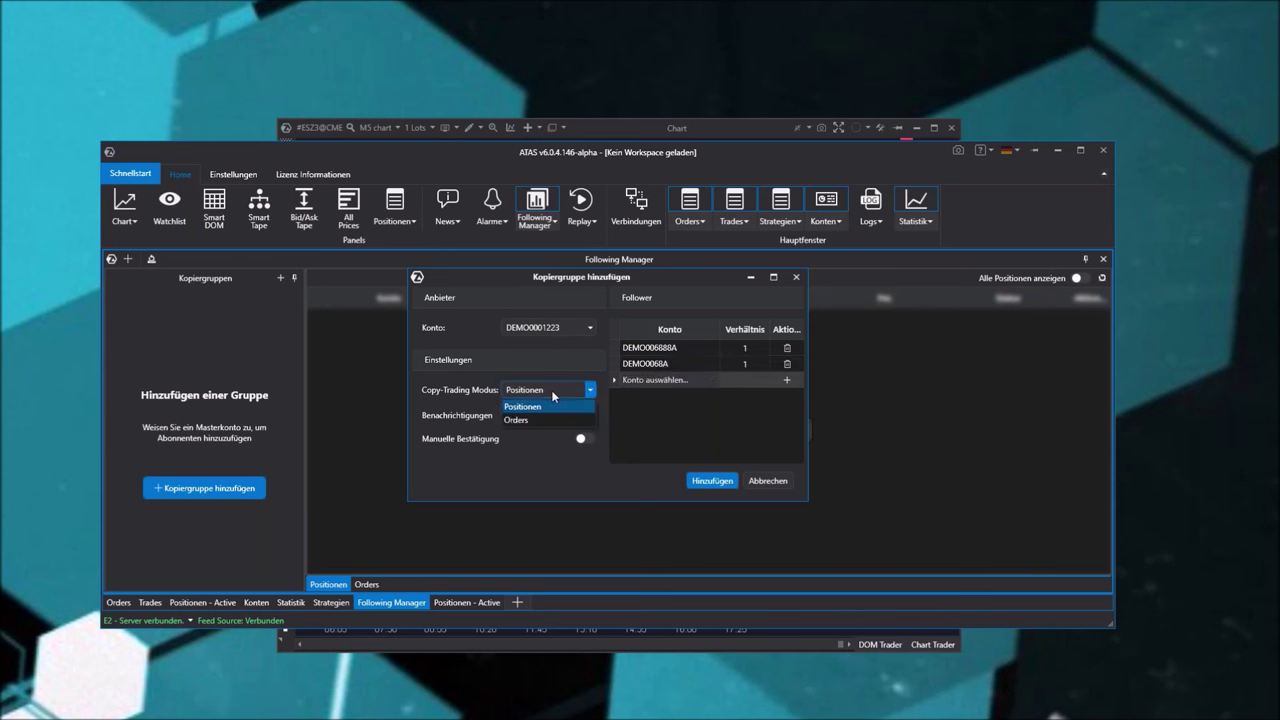
pyautogui.click(529, 441)
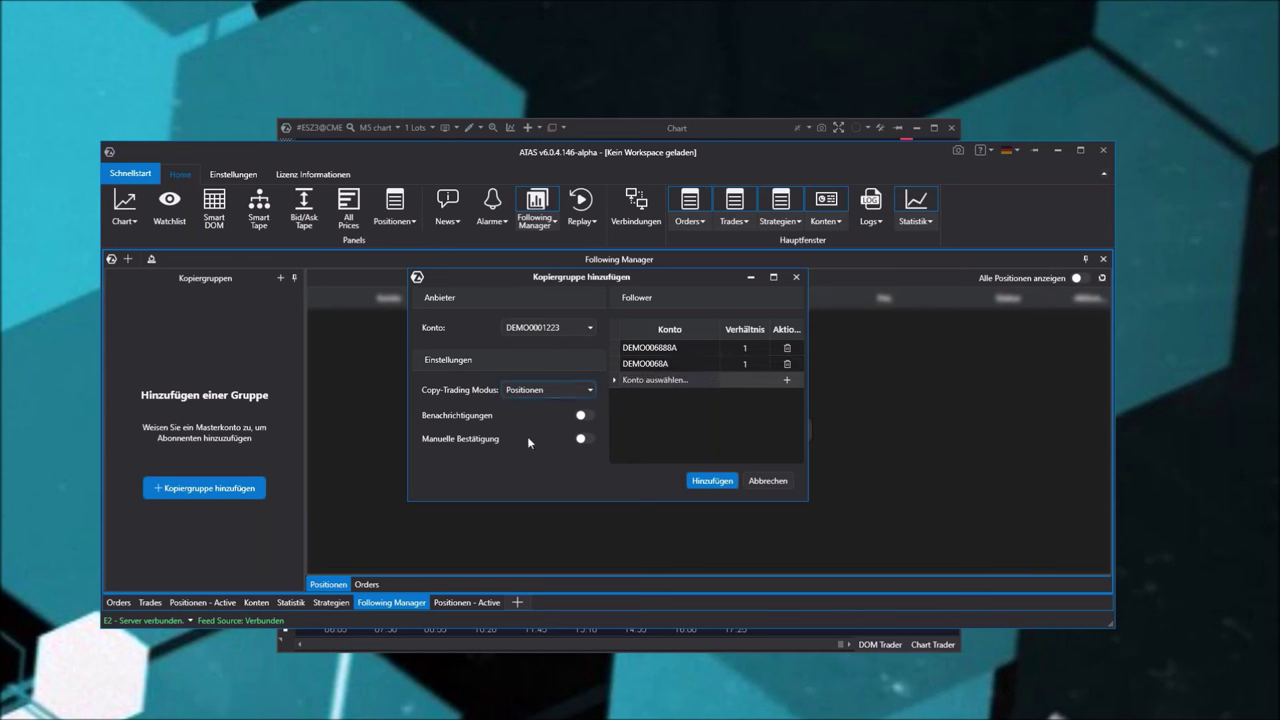
pyautogui.click(768, 480)
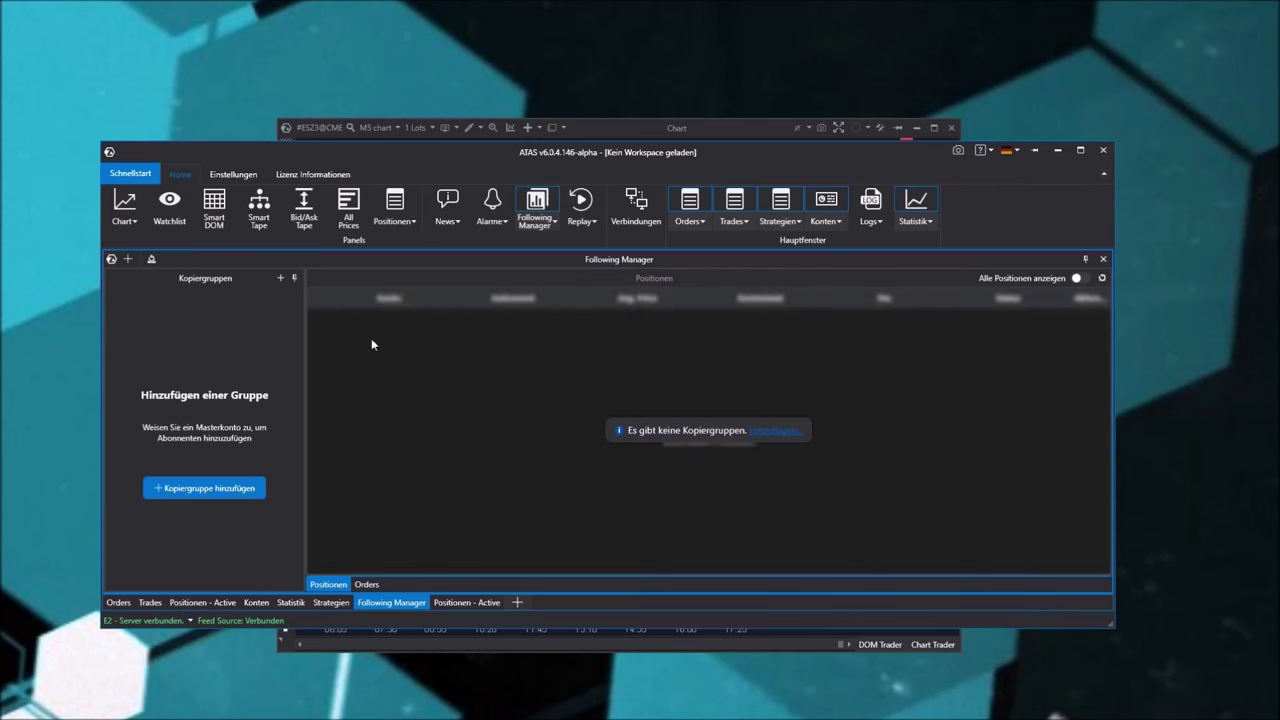
# Open the Replay window, connect Market Replay and move the window slightly aside
pyautogui.click(581, 203)
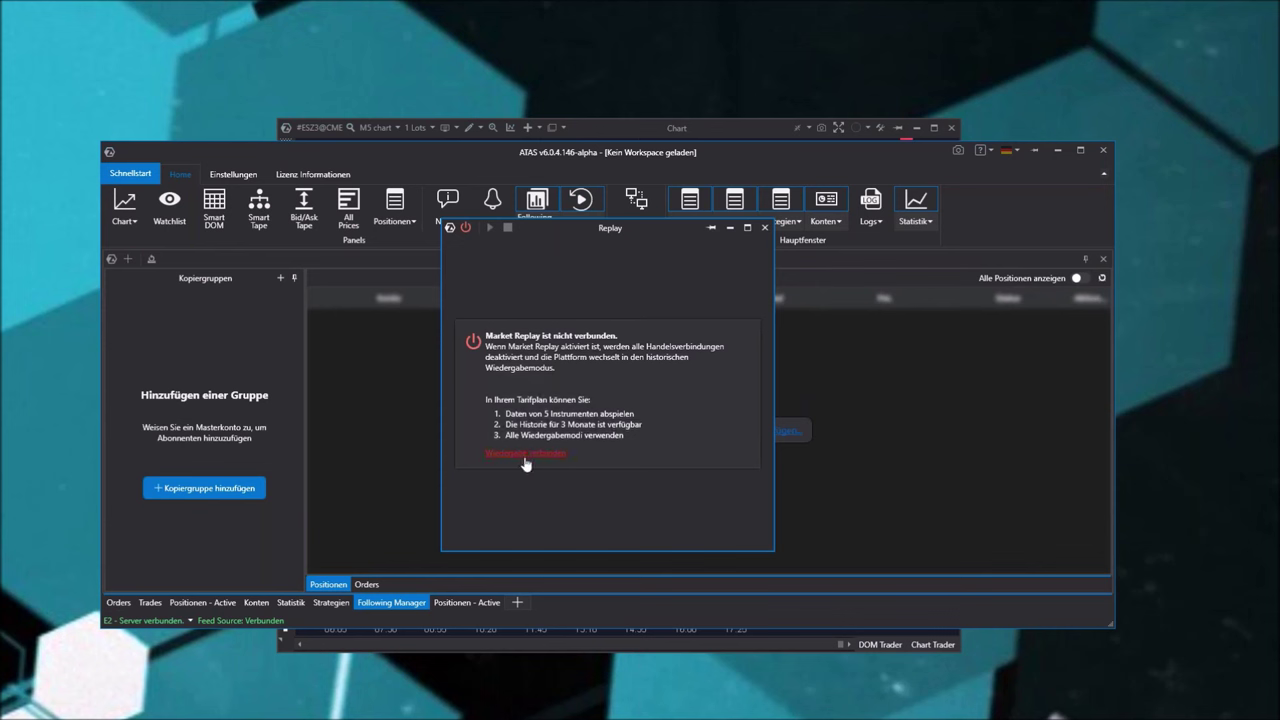
pyautogui.click(525, 453)
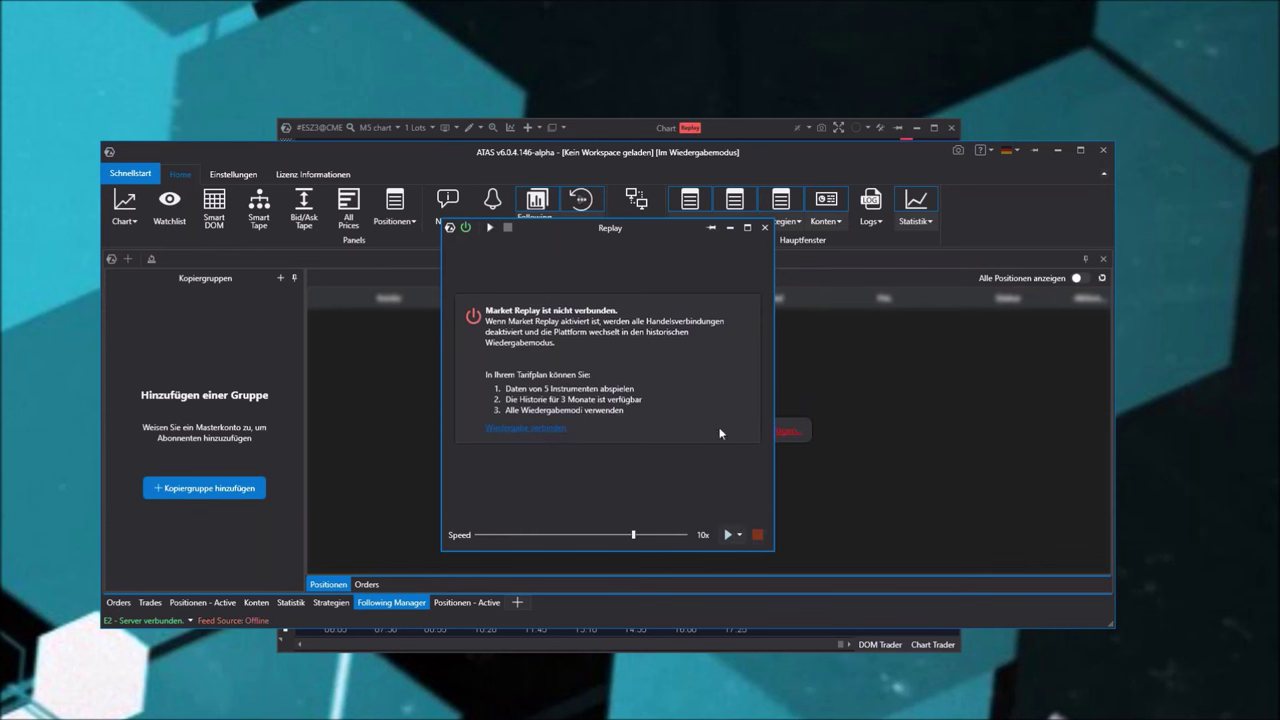
pyautogui.moveTo(647, 232); pyautogui.dragTo(596, 245)
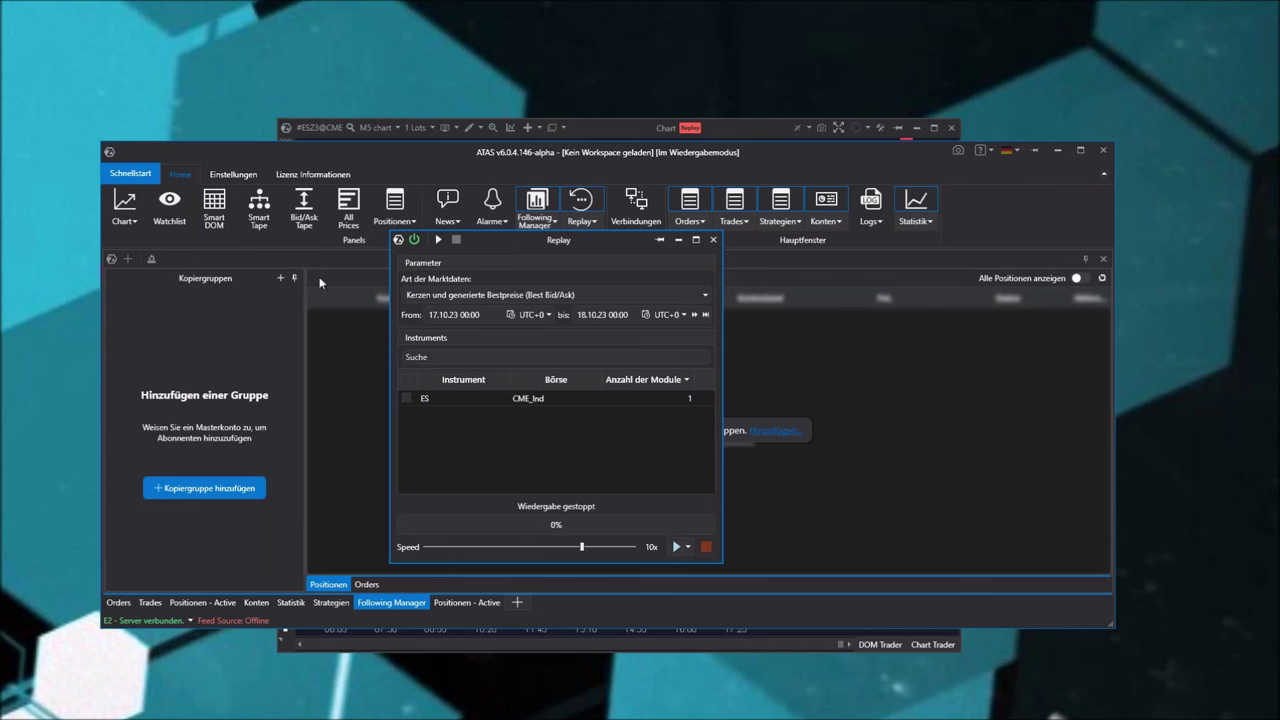
# Examine the market data types offered for Replay, including Ticks und Level2 Daten, leaving the selection as it is
pyautogui.click(583, 296)
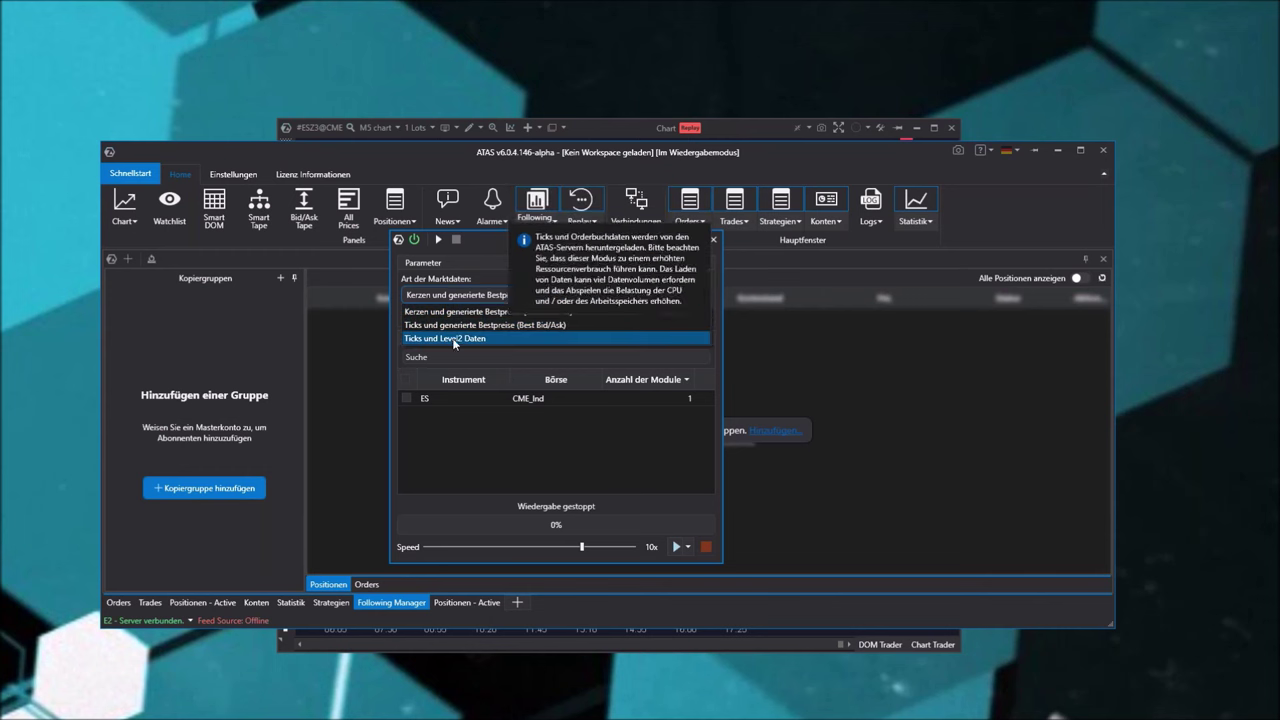
pyautogui.click(445, 455)
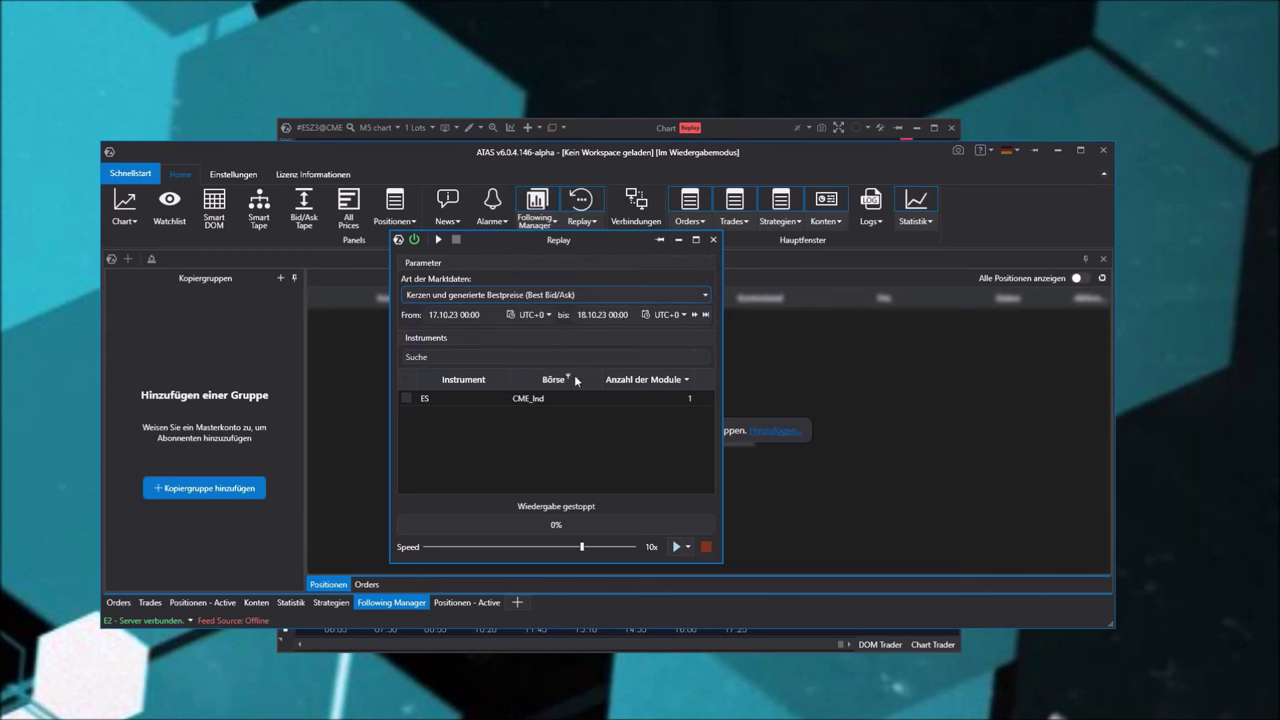
pyautogui.click(705, 295)
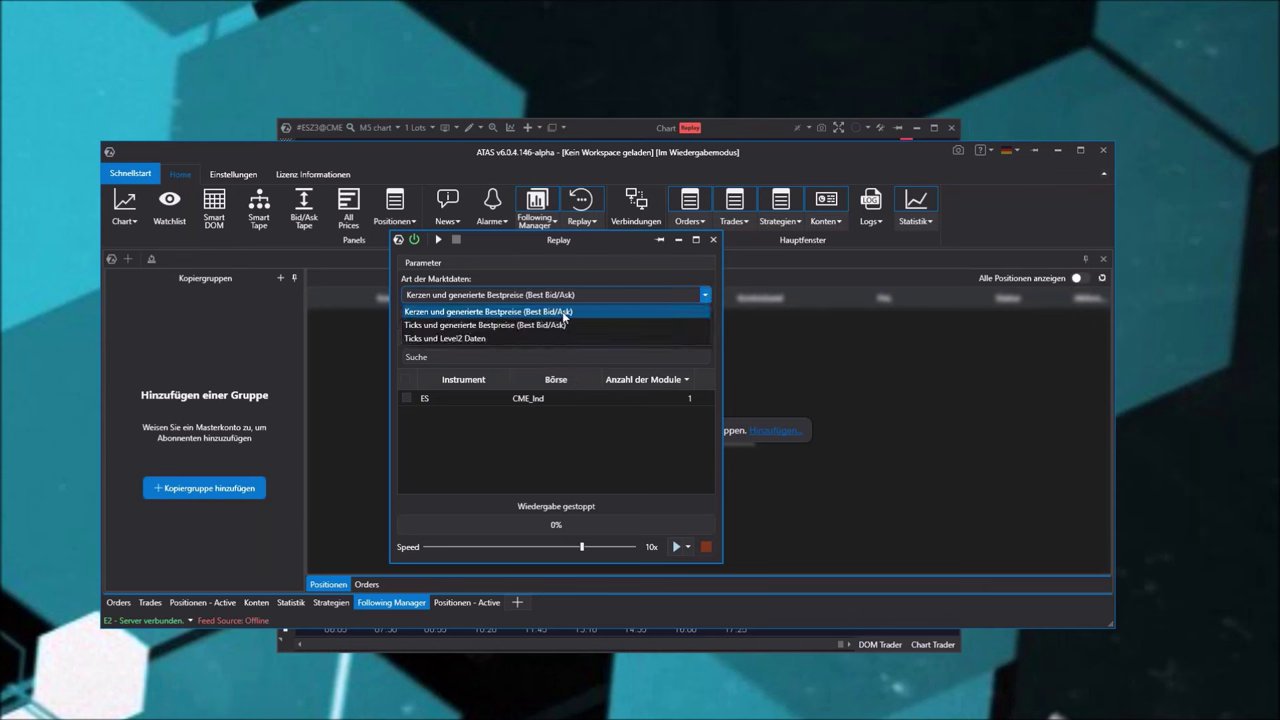
pyautogui.click(515, 439)
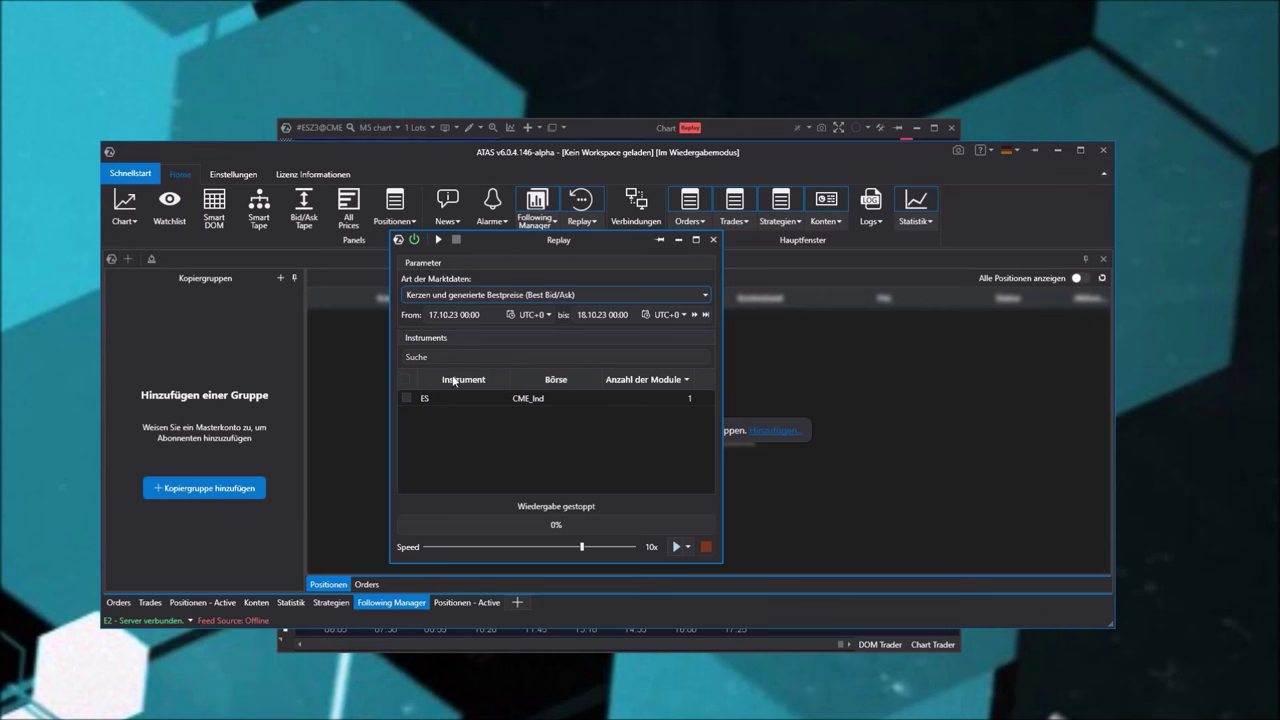
# Close the Replay window, view the Verbindungen dialog during replay mode and close it
pyautogui.click(713, 240)
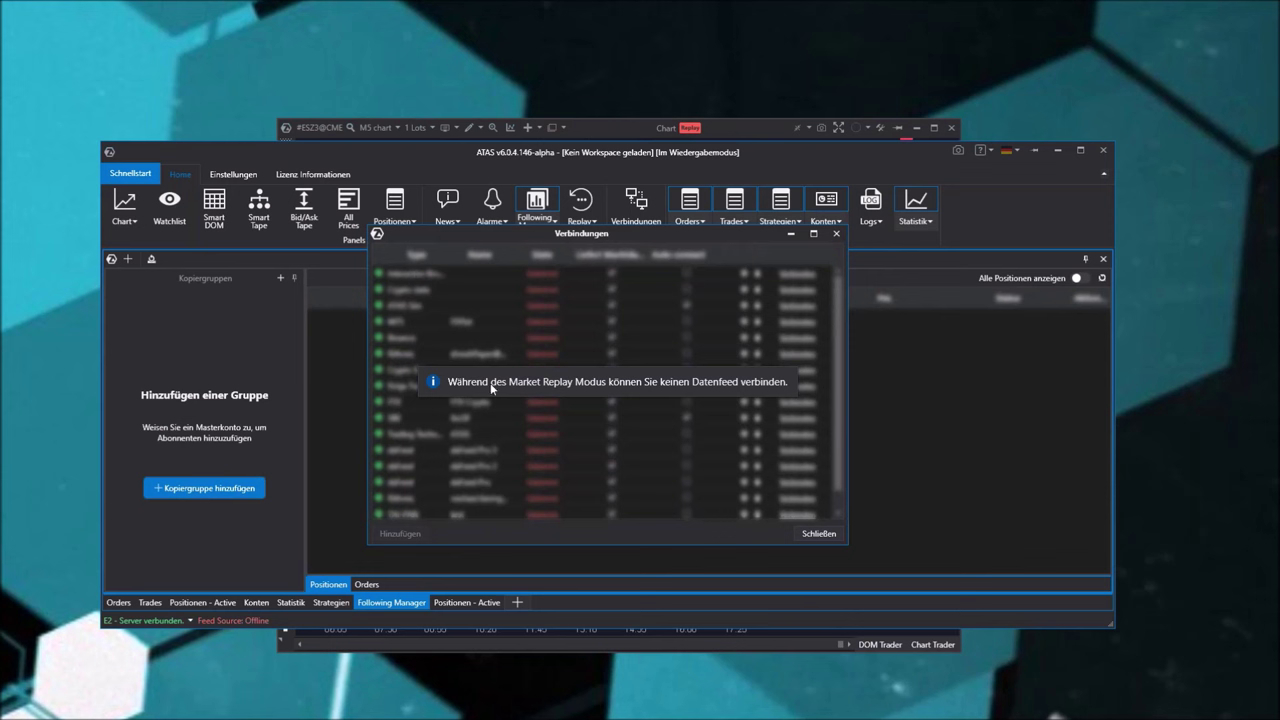
pyautogui.click(817, 533)
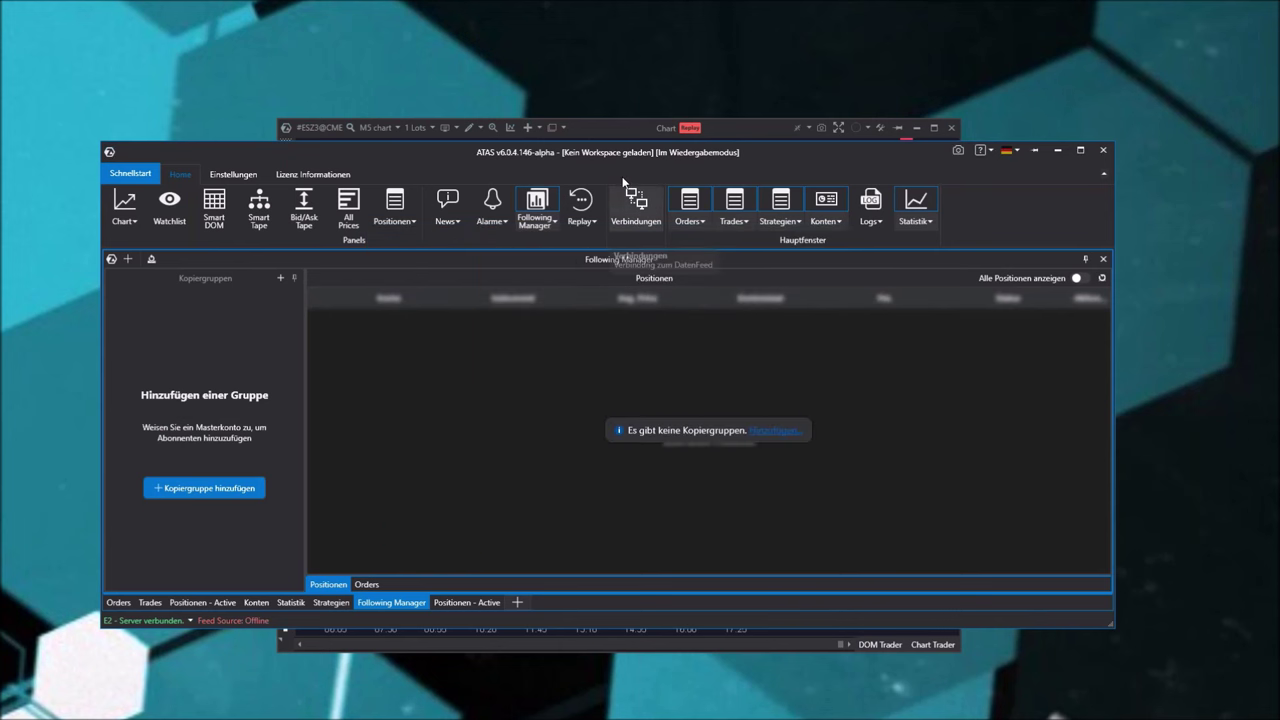
# Reopen the Replay window and start playback of Kerzen und generierte Bestpreise (Best Bid/Ask) from 17.10.23 to 18.10.23
pyautogui.click(580, 222)
pyautogui.click(416, 241)
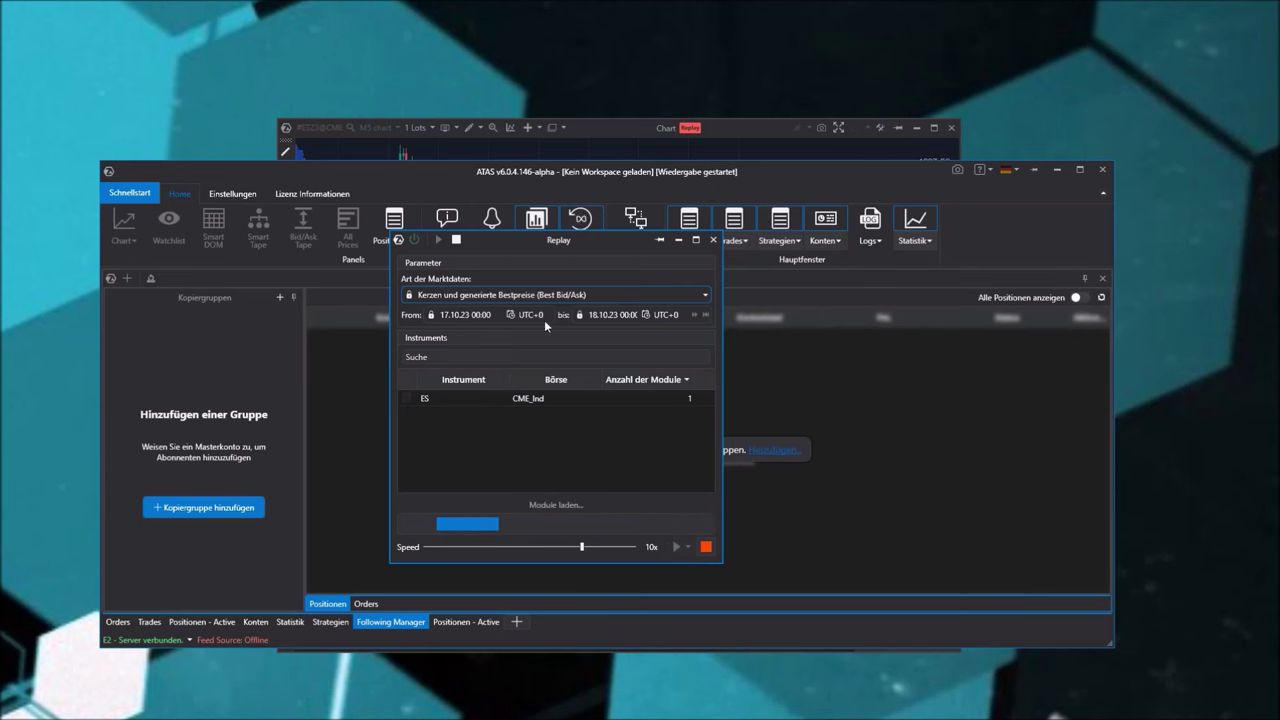
# End the Replay session, return to the live data feed and move the main window up over the chart window
pyautogui.click(560, 127)
pyautogui.click(220, 347)
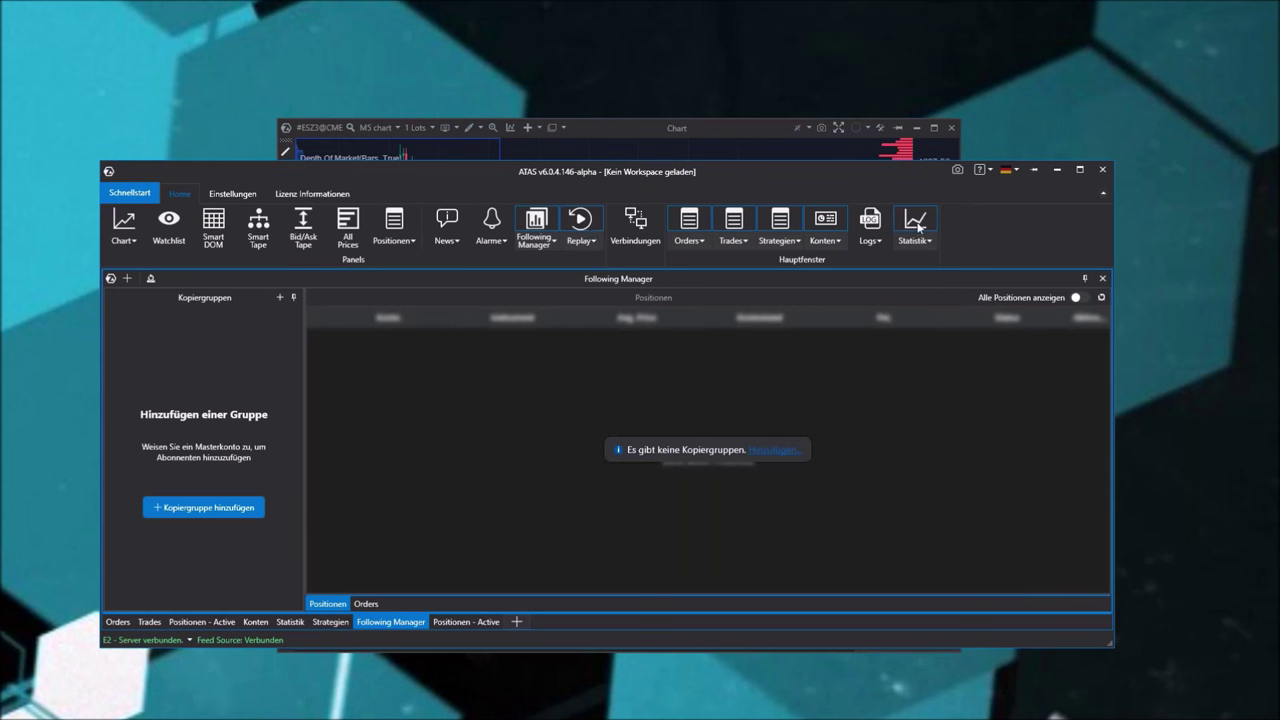
pyautogui.moveTo(854, 176); pyautogui.dragTo(846, 120)
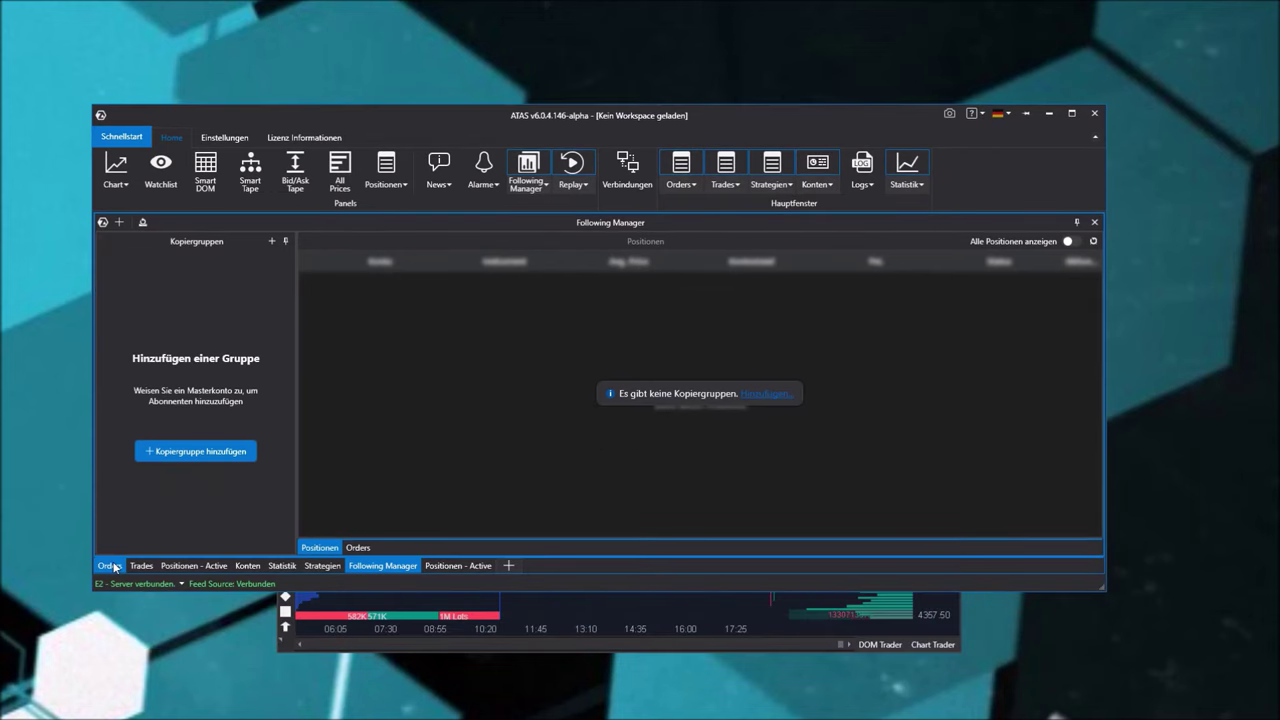
# Review the Orders, Trades, Positionen - Active and Konten lists, disabling the Kontostand ≠ FLAT filter and selecting the Replay account
pyautogui.click(108, 566)
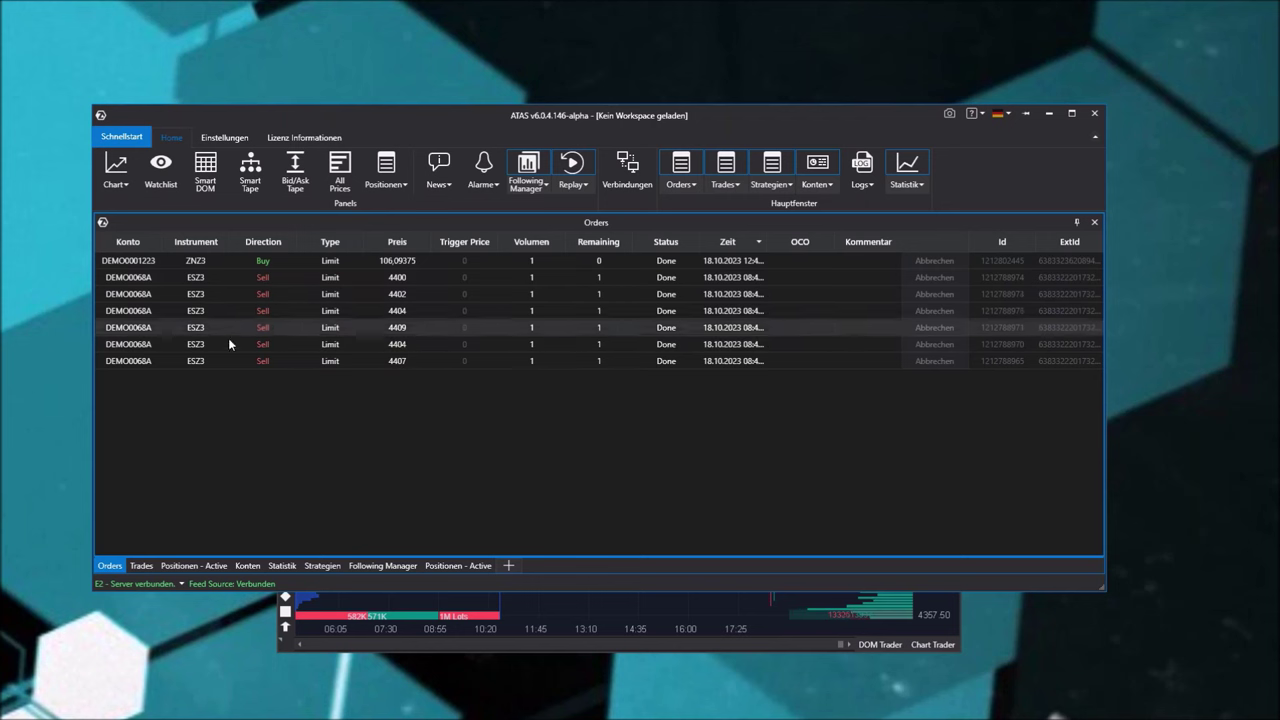
pyautogui.click(141, 566)
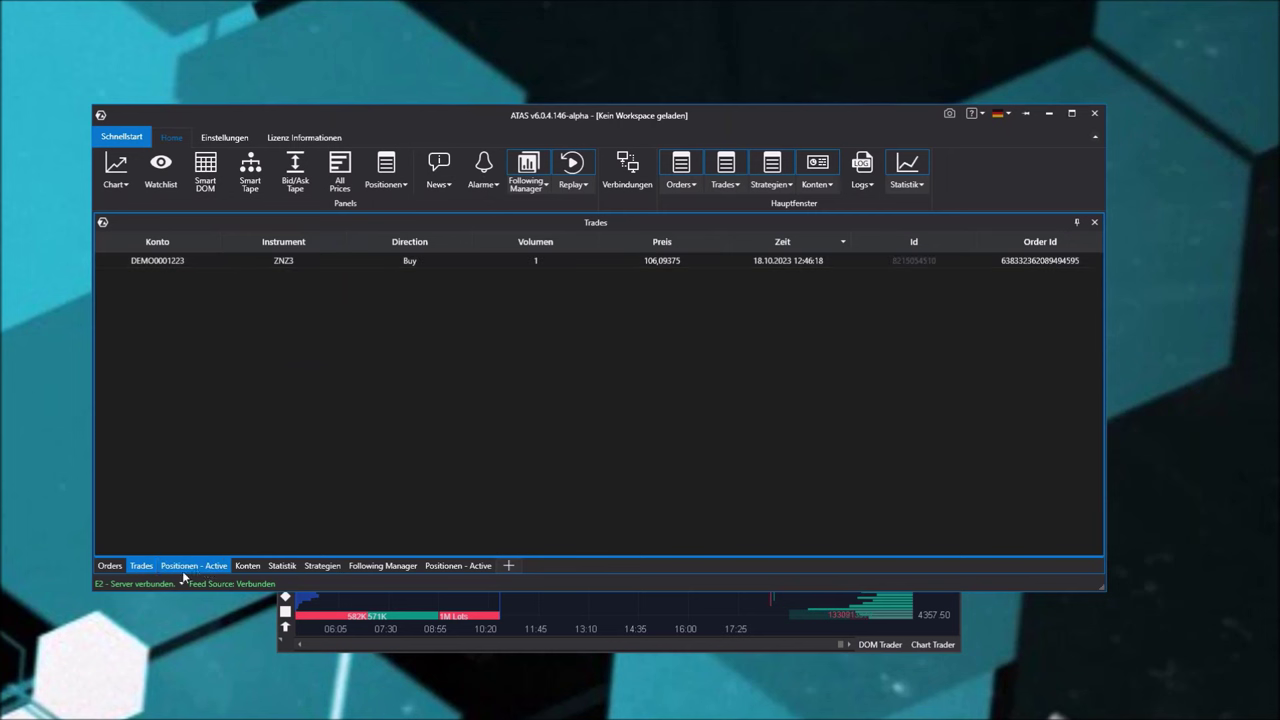
pyautogui.click(185, 567)
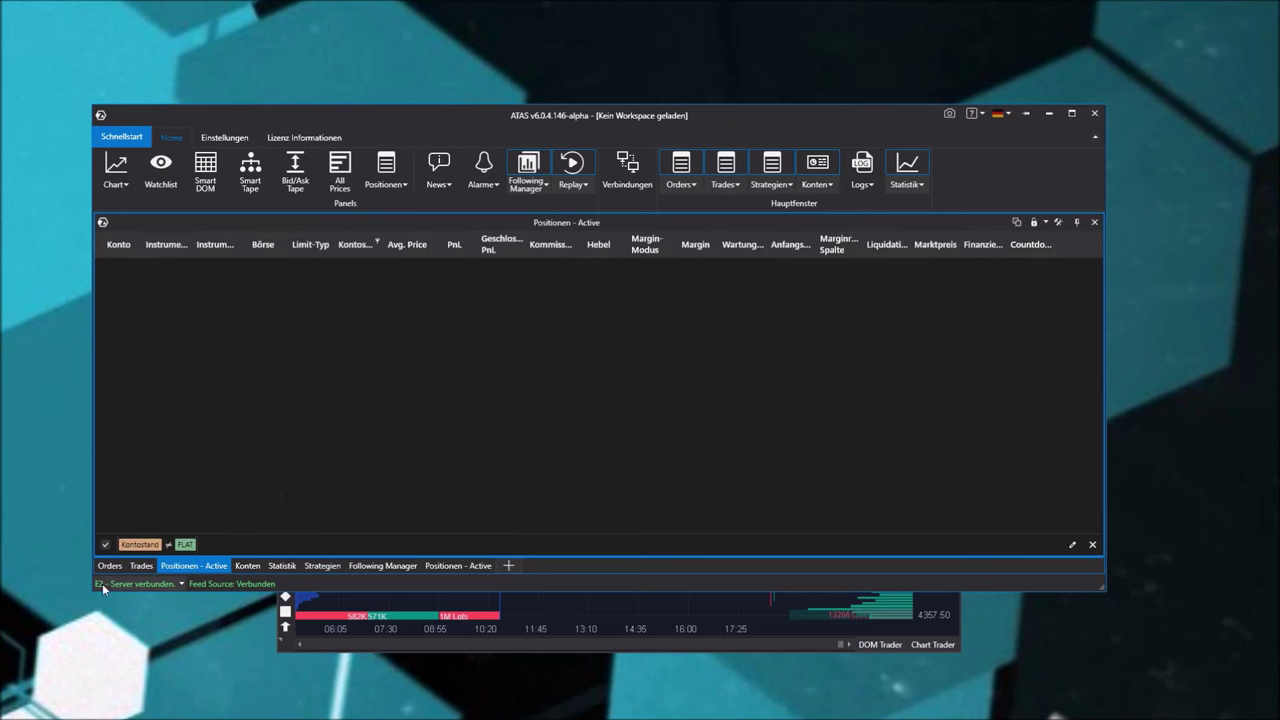
pyautogui.click(105, 545)
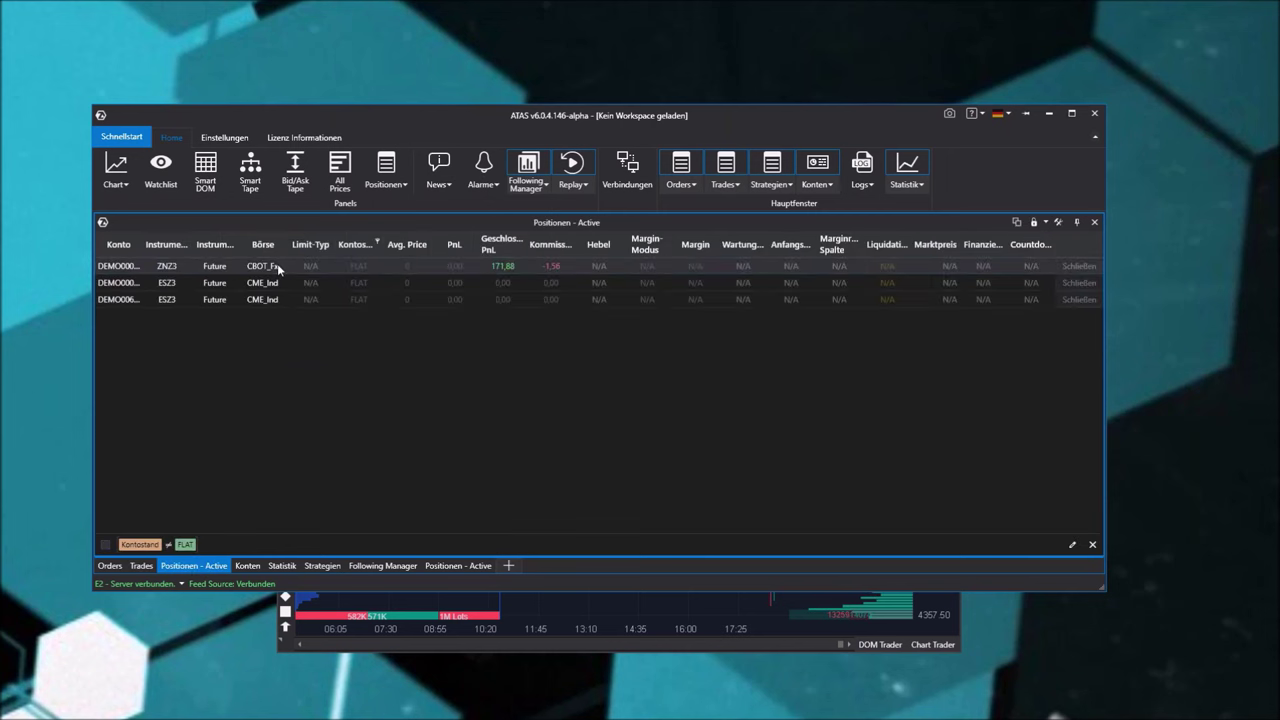
pyautogui.click(247, 566)
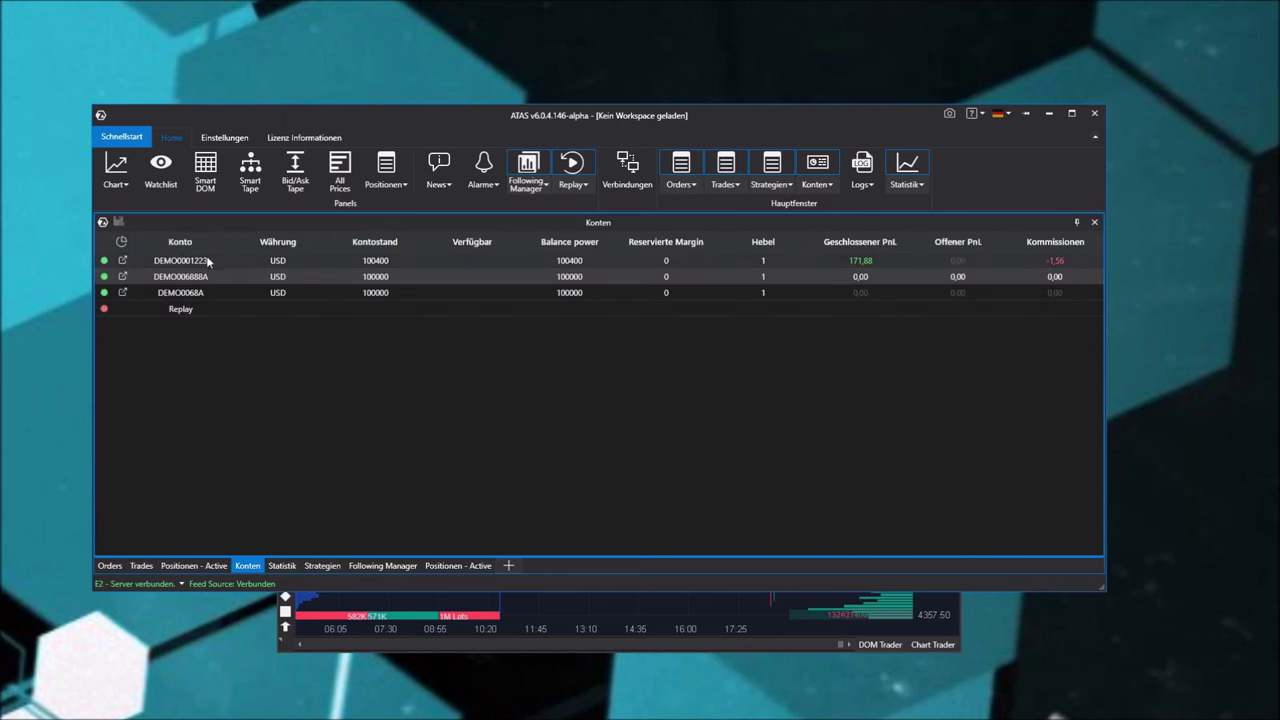
pyautogui.click(179, 310)
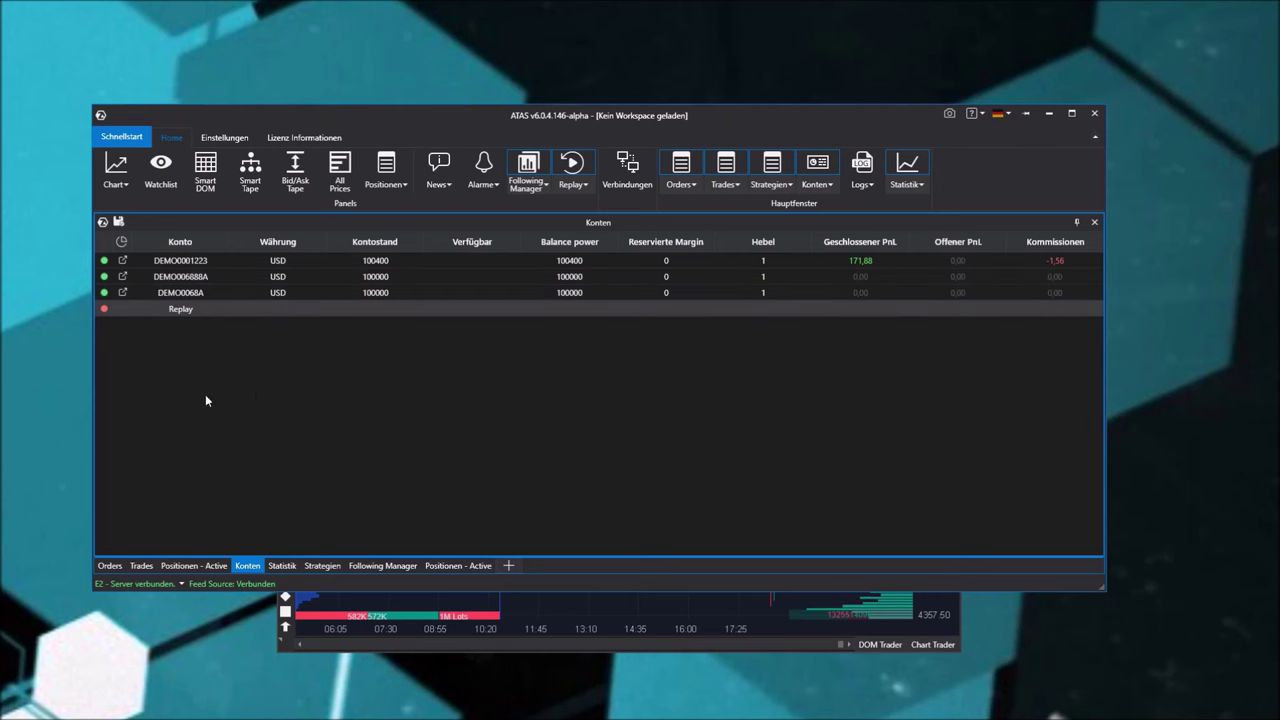
# Review the Realtime trading statistics, including the Statistik figures, Journal, Equity curve, Orders and Executions
pyautogui.click(285, 566)
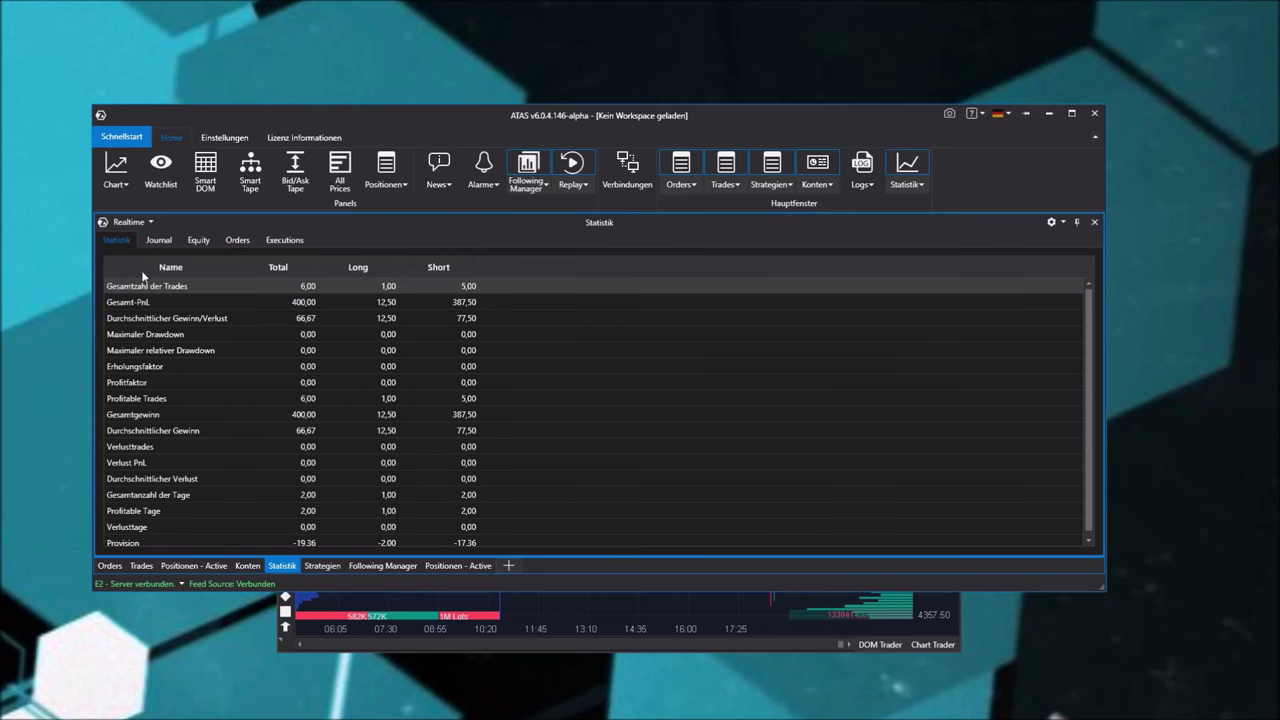
pyautogui.scroll(-1, 285, 380)
pyautogui.scroll(1, 285, 380)
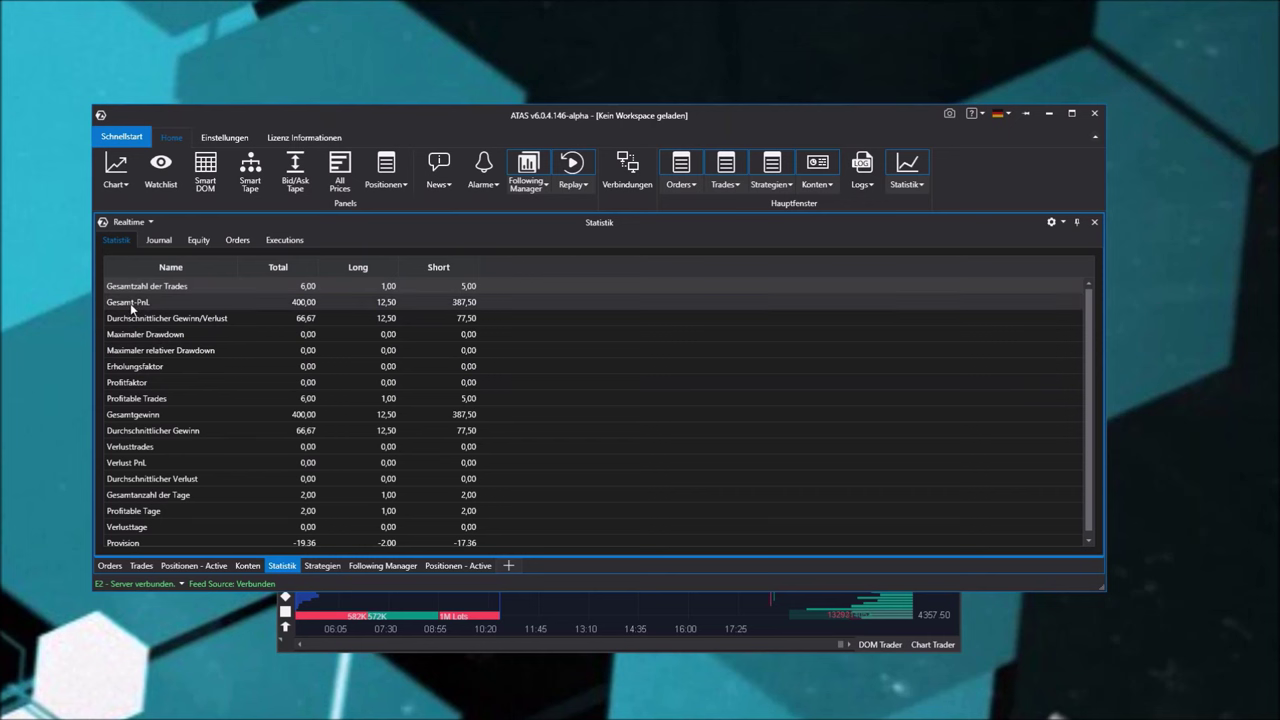
pyautogui.scroll(-1, 358, 435)
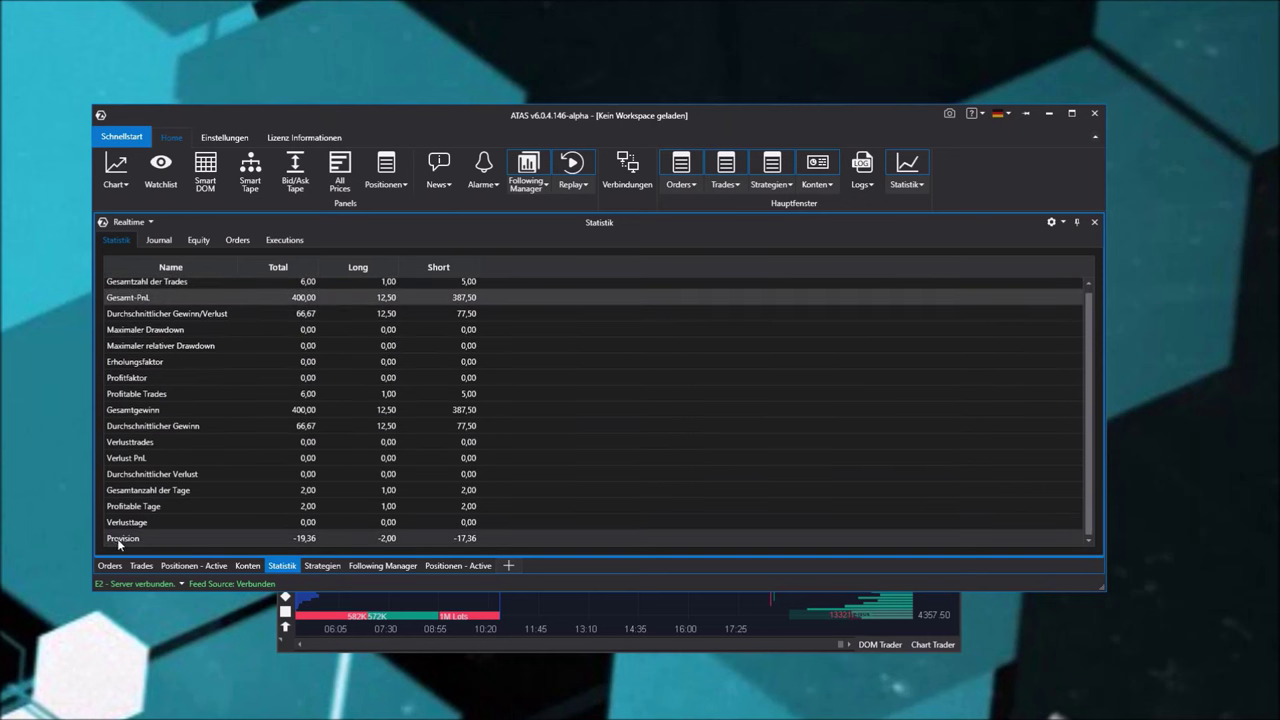
pyautogui.click(155, 241)
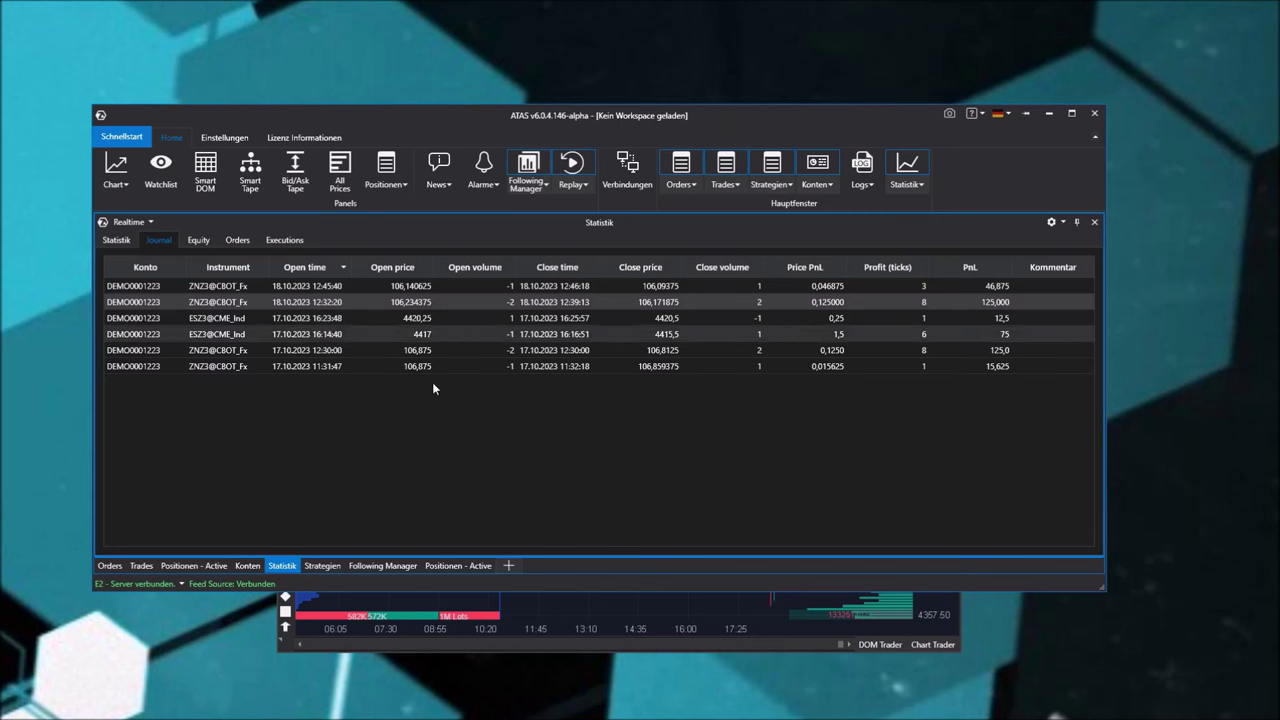
pyautogui.click(198, 240)
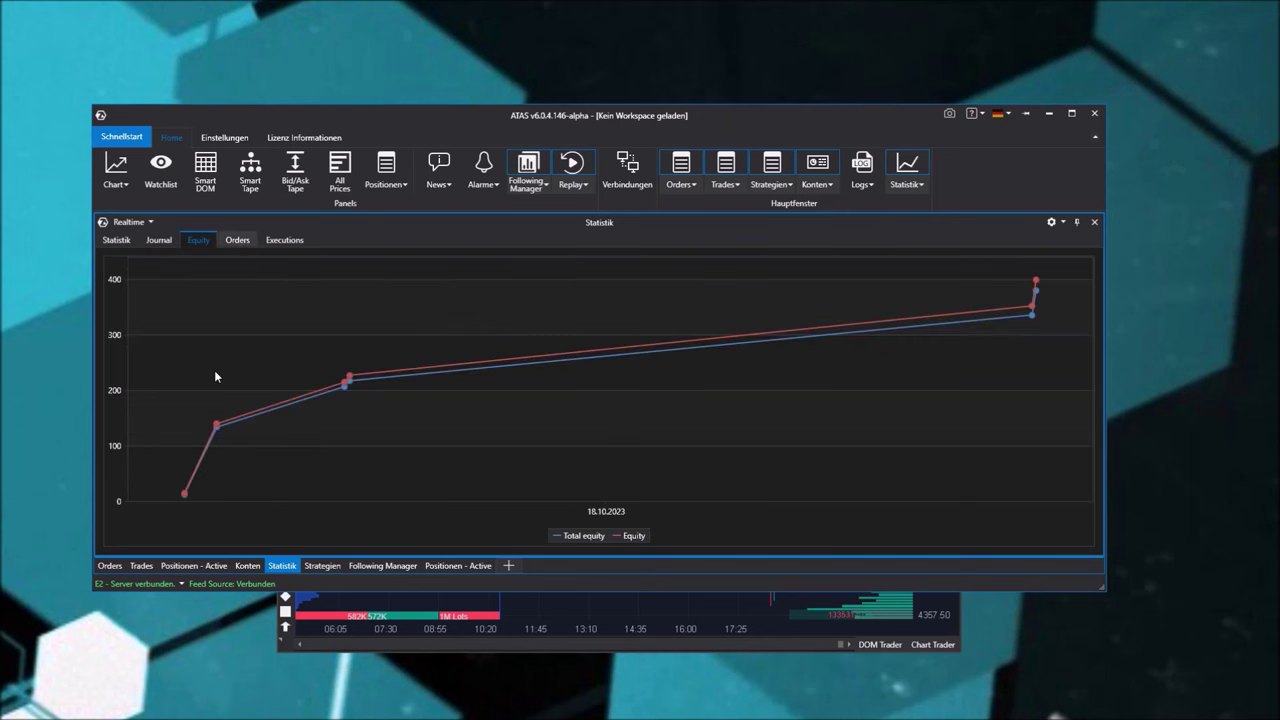
pyautogui.click(258, 241)
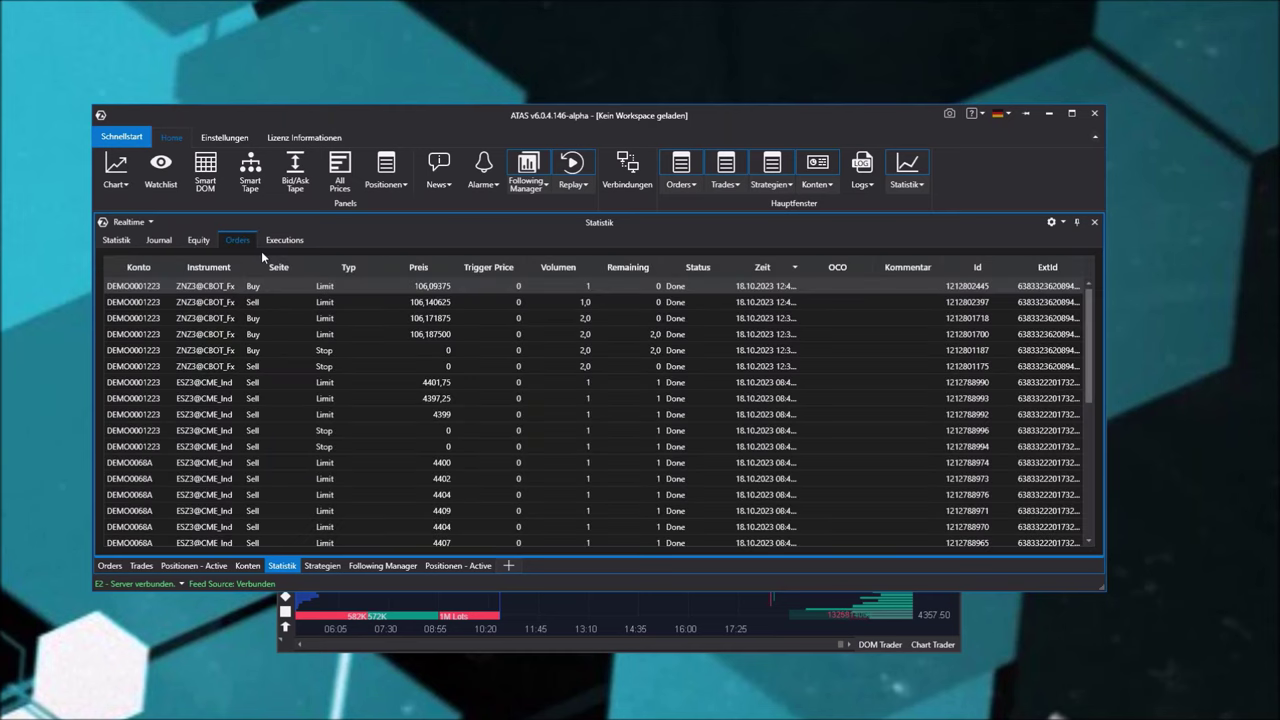
pyautogui.click(281, 240)
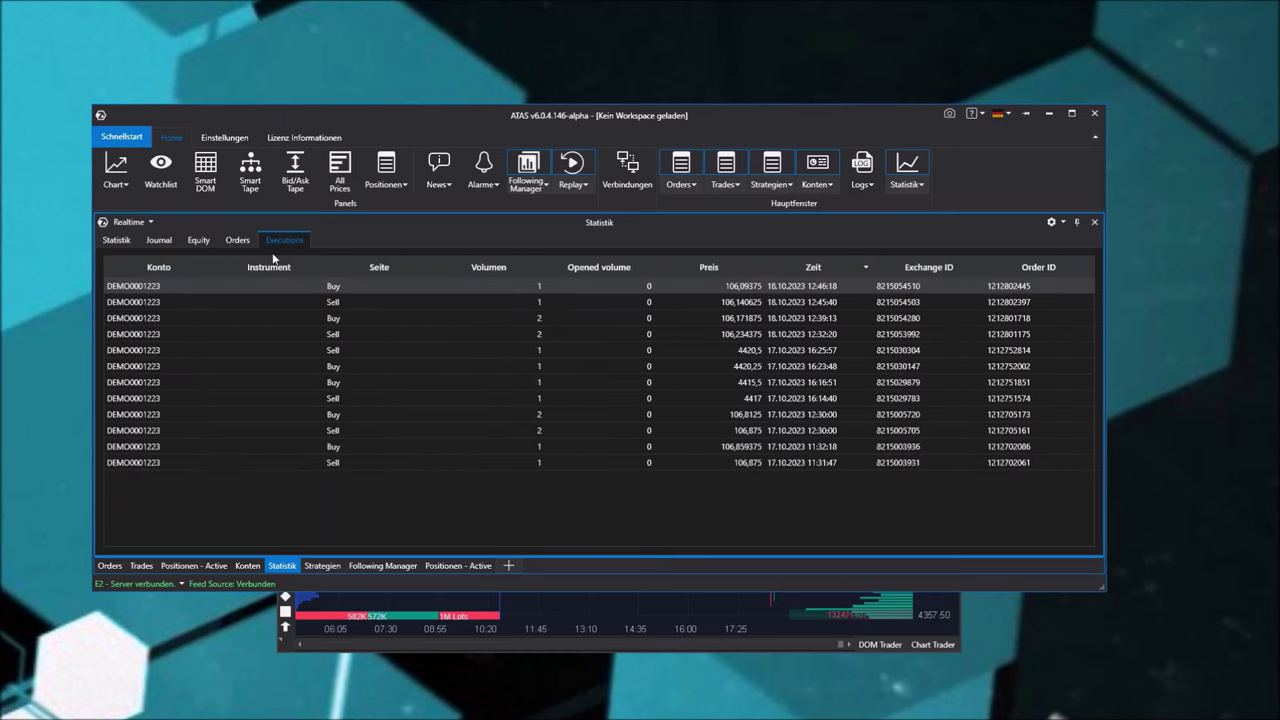
# View the Strategien, Following Manager and second Positionen - Active panels in the main window
pyautogui.click(322, 565)
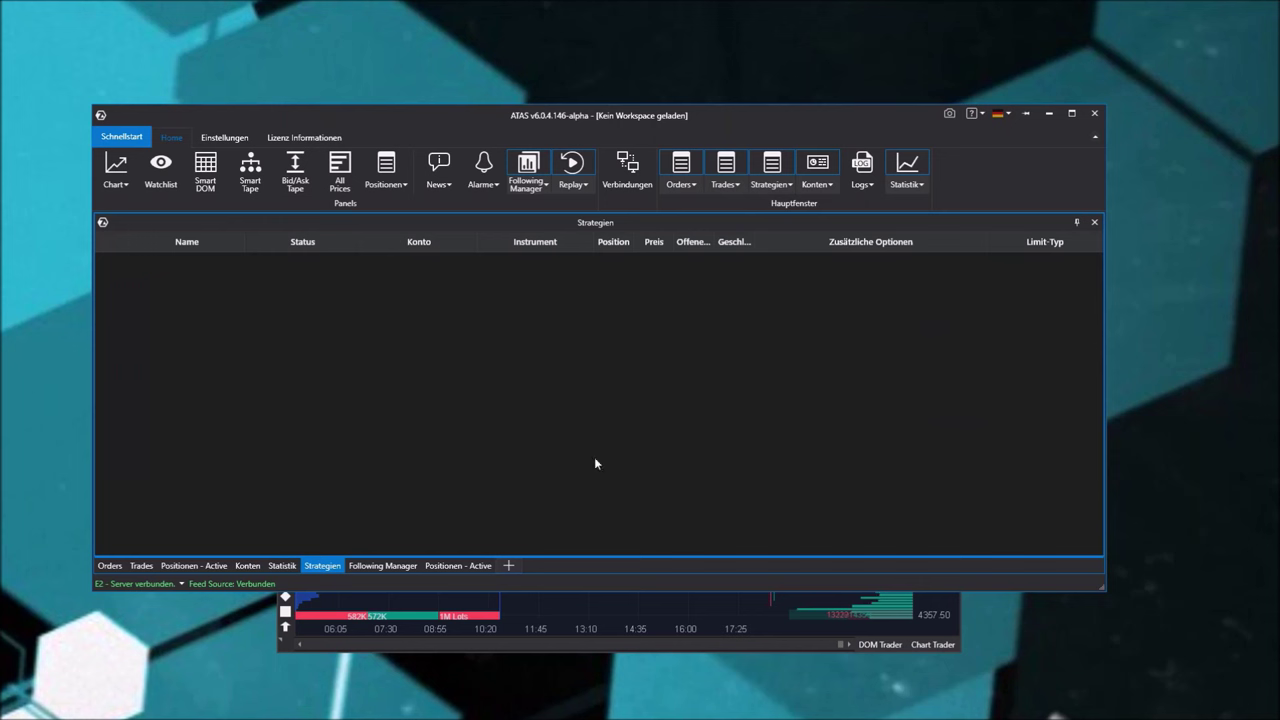
pyautogui.click(383, 565)
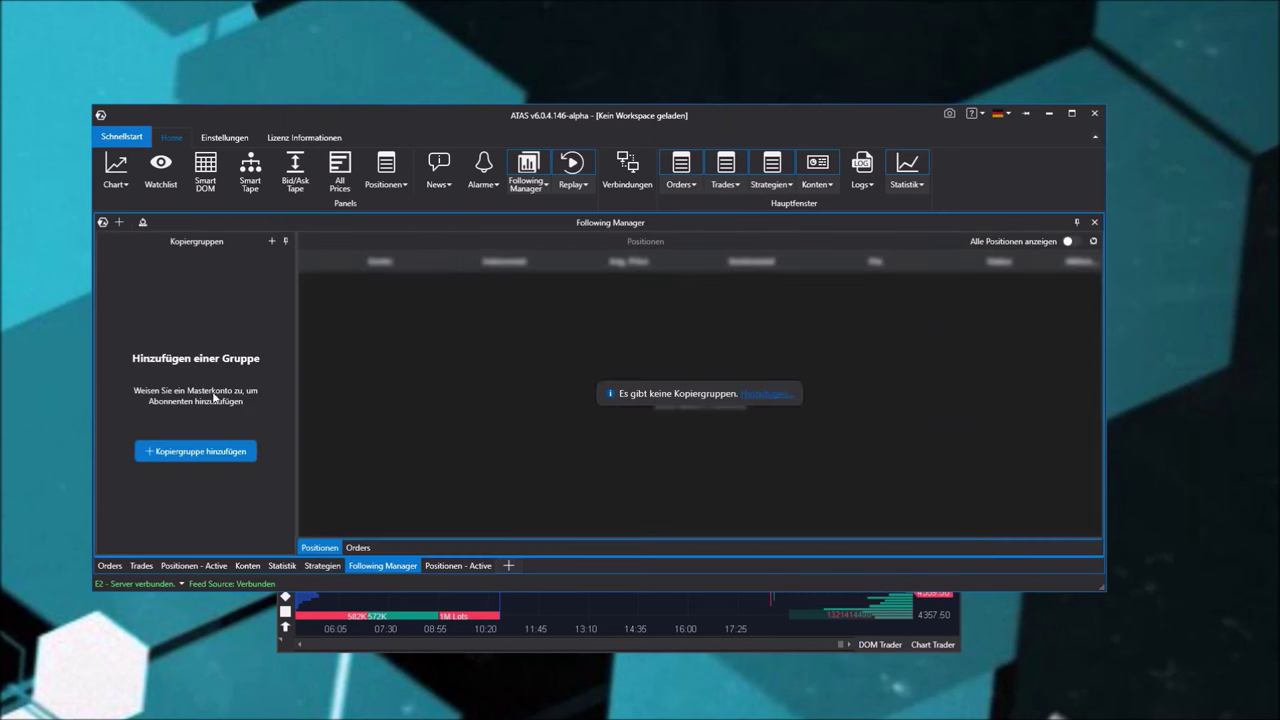
pyautogui.click(460, 566)
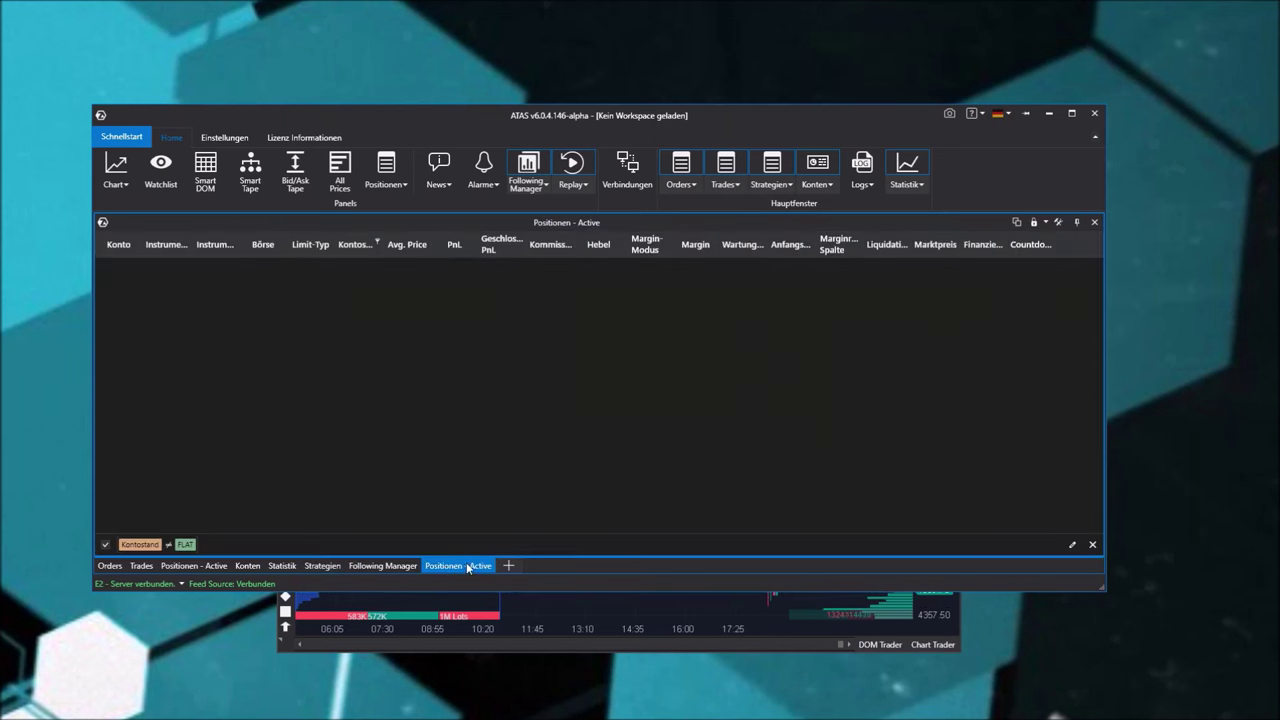
# Add the Logs panel to the main window and browse its error and warning entries
pyautogui.click(861, 164)
pyautogui.click(357, 566)
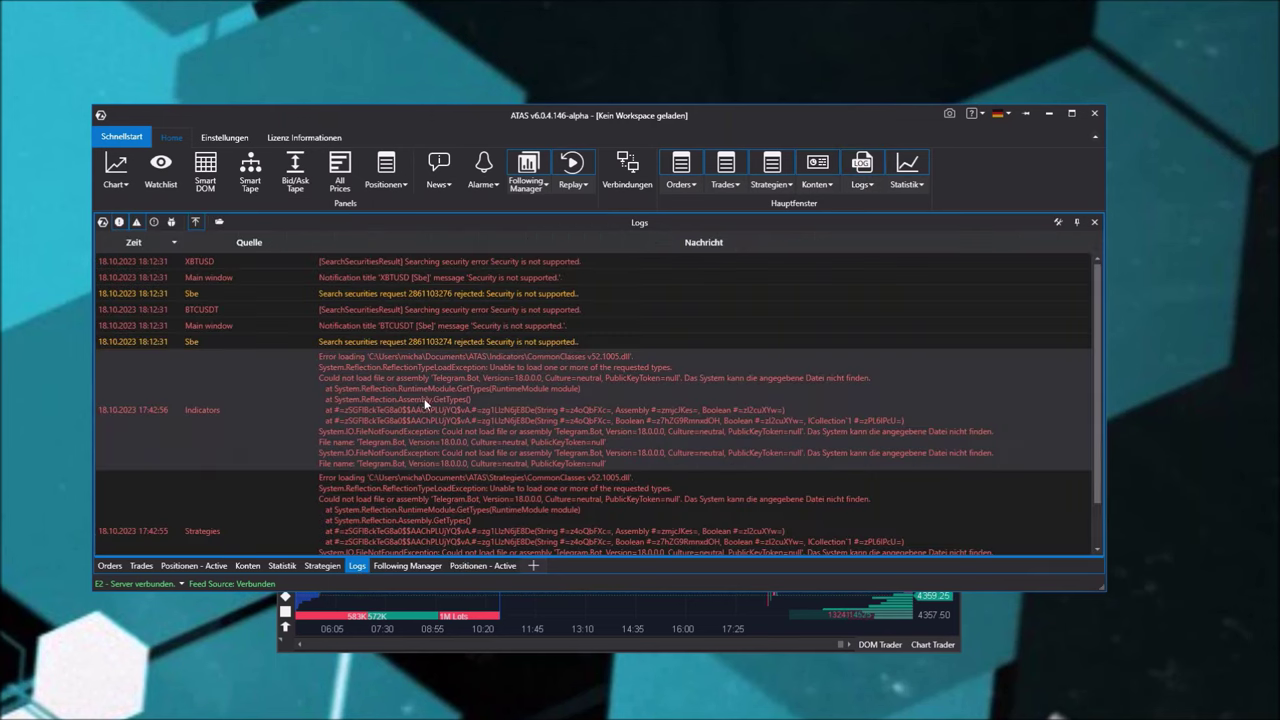
pyautogui.scroll(-2, 421, 397)
pyautogui.scroll(3, 369, 499)
pyautogui.scroll(-3, 244, 451)
pyautogui.scroll(-3, 444, 395)
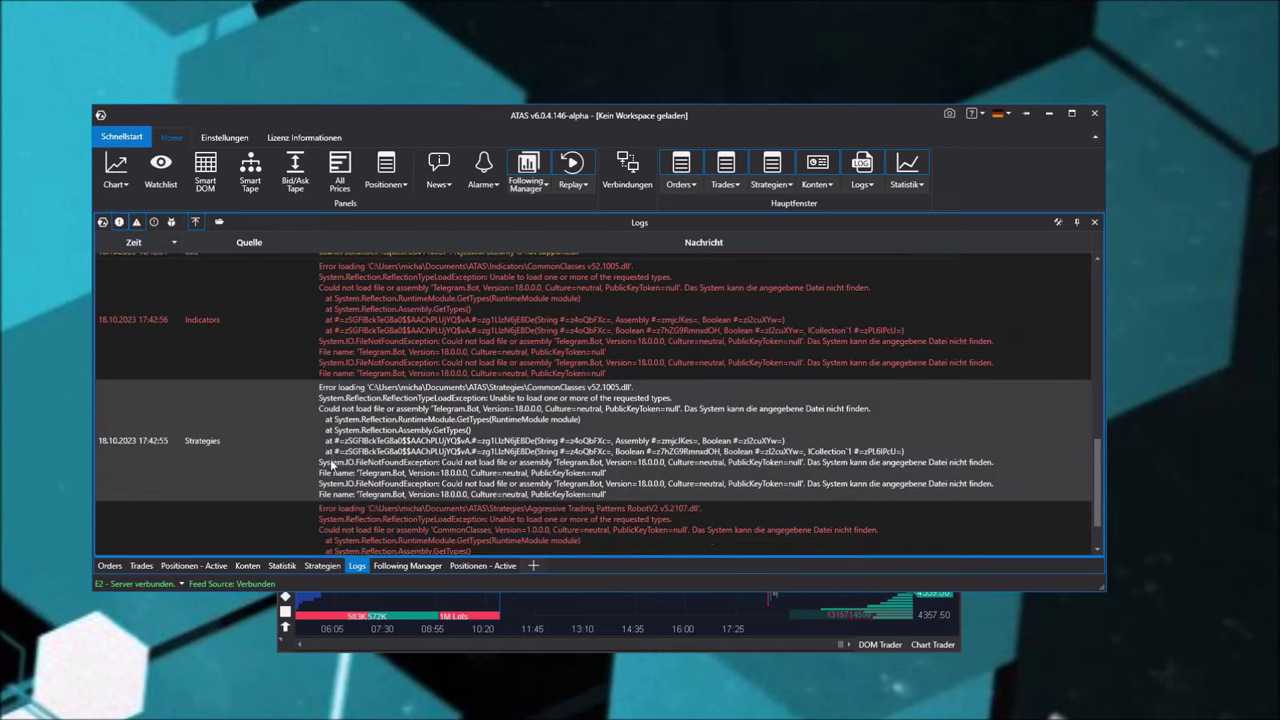
pyautogui.scroll(3, 370, 395)
pyautogui.scroll(-3, 457, 474)
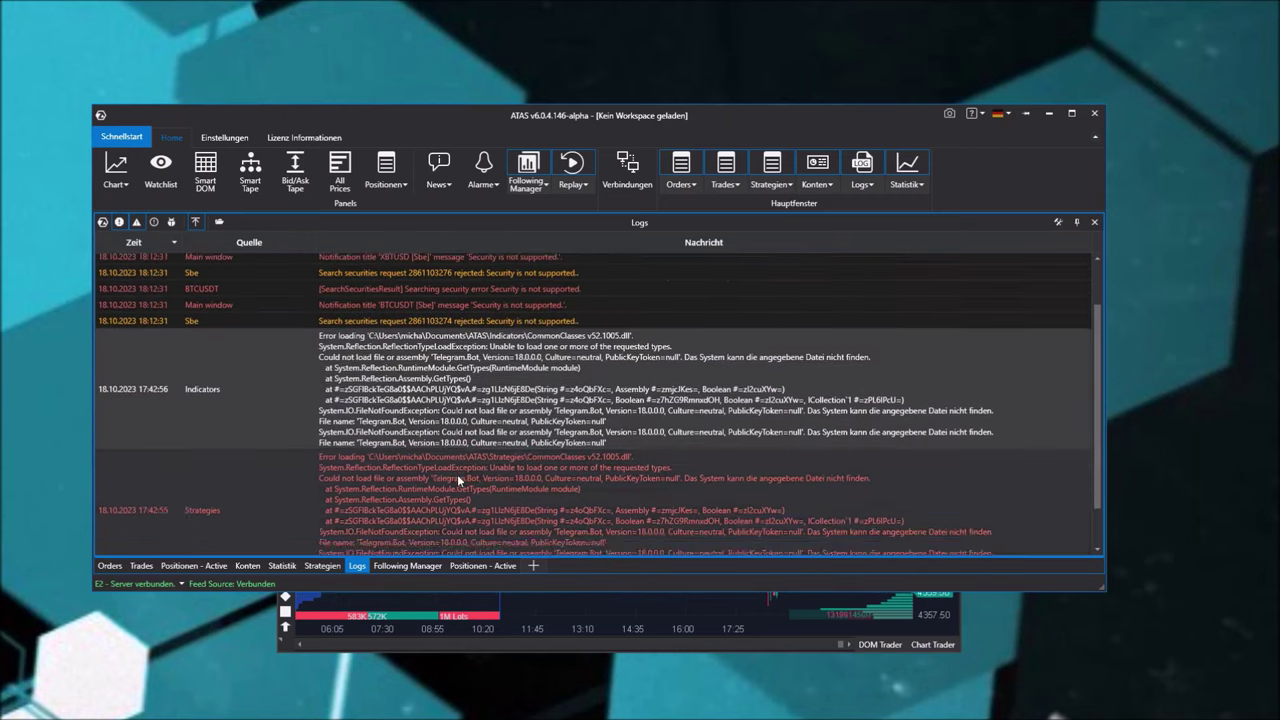
# Limit the Logs list to error entries and reduce the main window's height to uncover the chart behind it
pyautogui.click(407, 566)
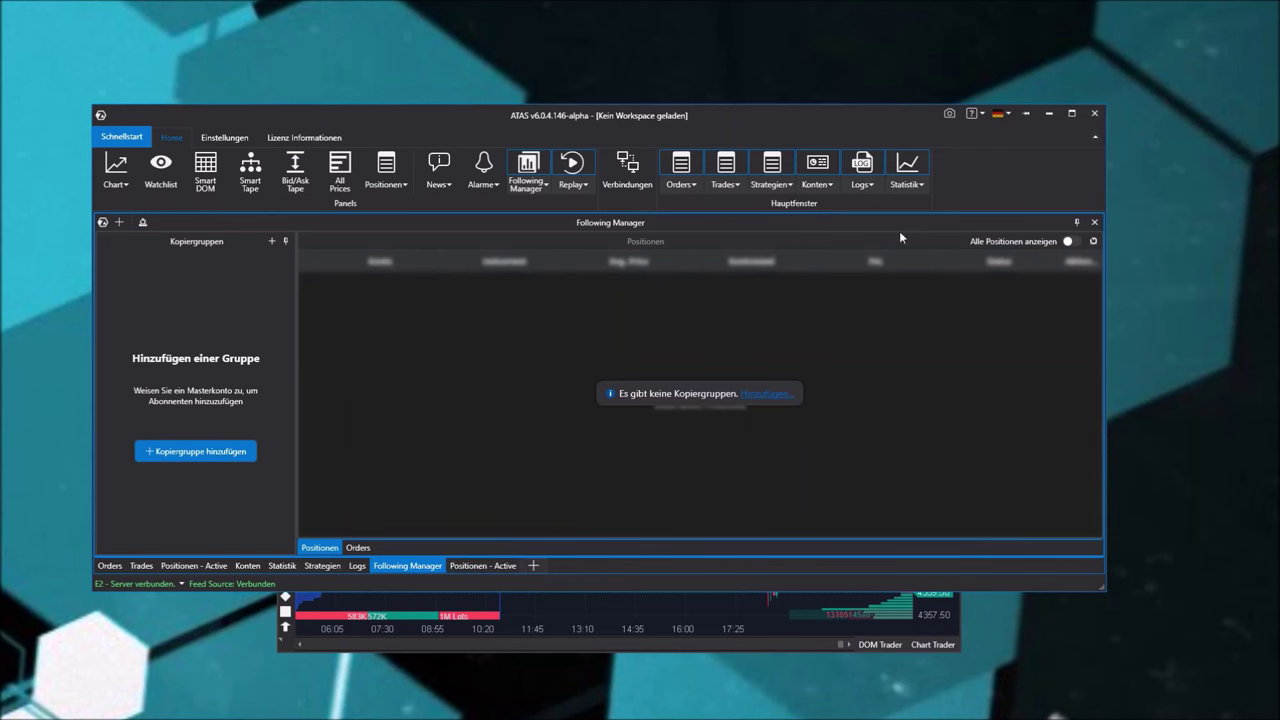
pyautogui.click(357, 567)
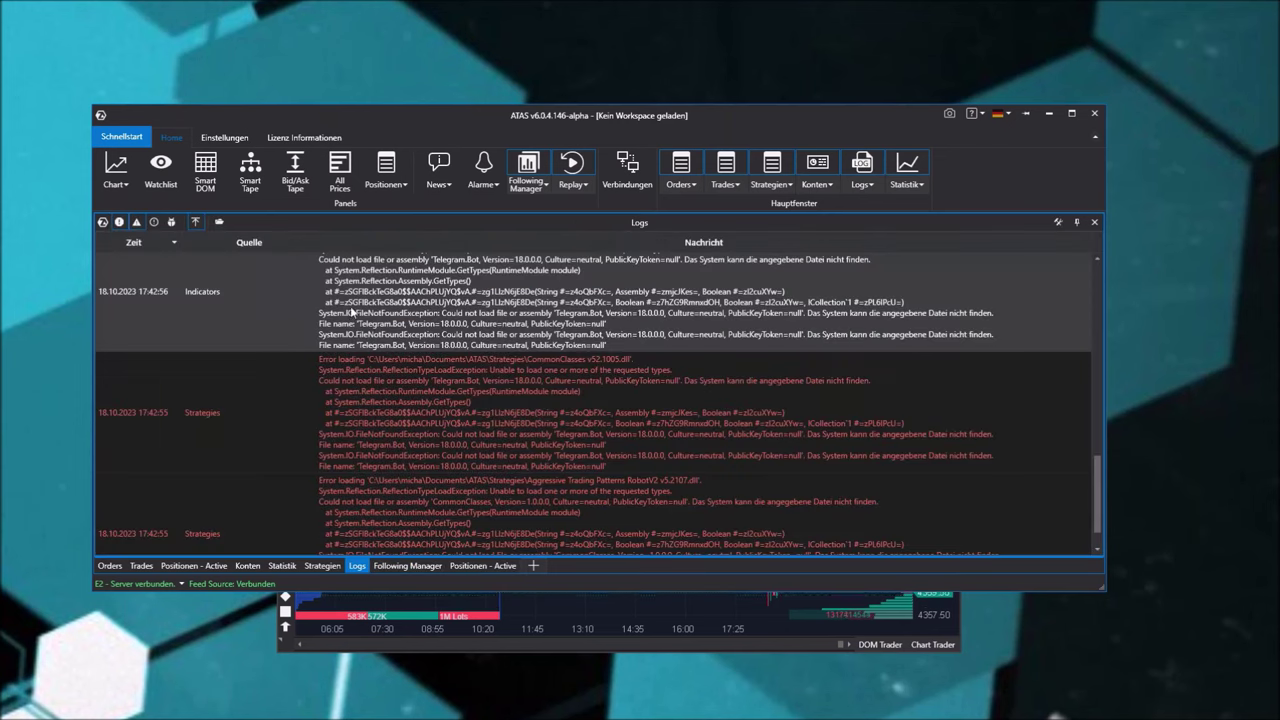
pyautogui.click(120, 223)
pyautogui.click(121, 223)
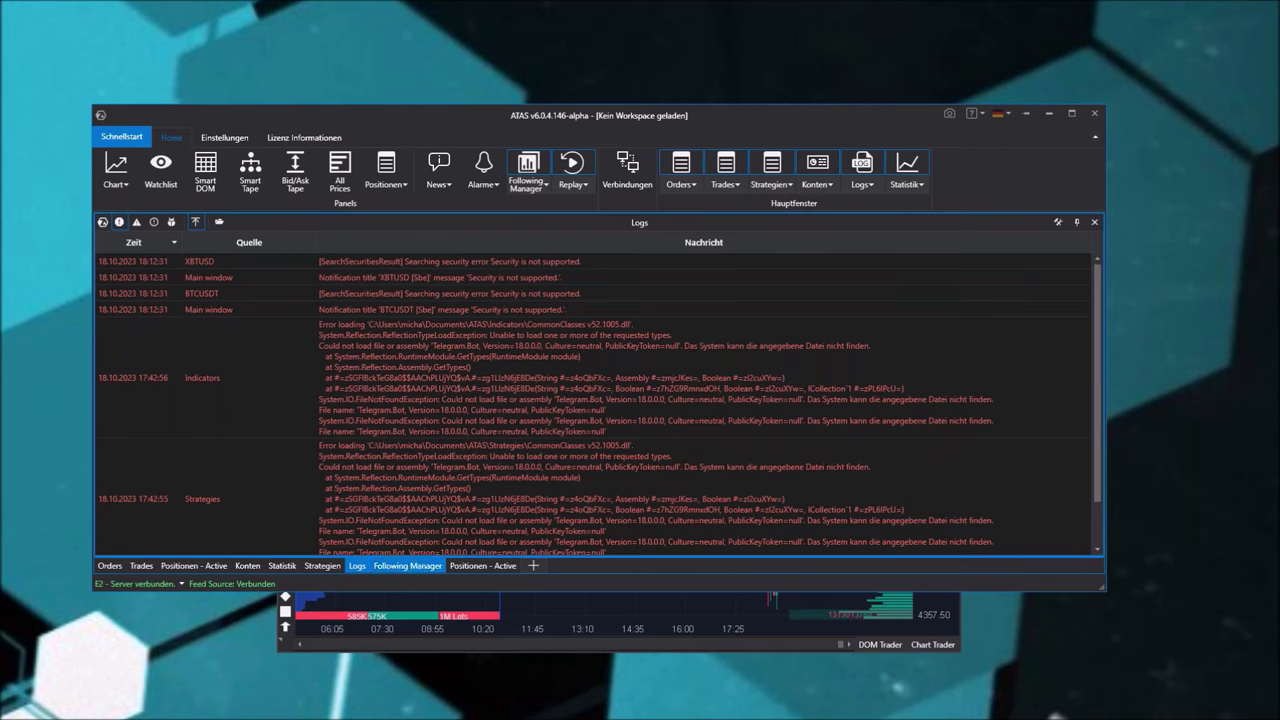
pyautogui.moveTo(427, 592); pyautogui.dragTo(415, 398)
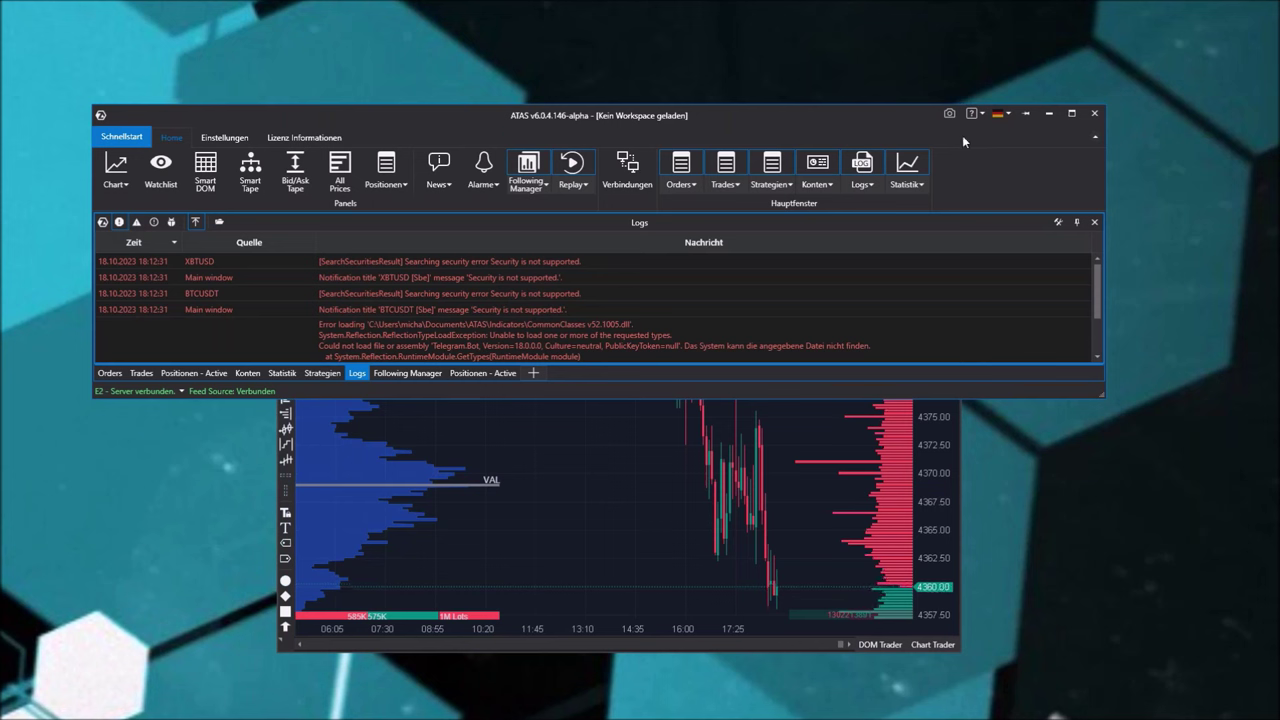
# Examine the available interface languages and the help options, such as Was gibt's Neues? and Hilfezentrum, keeping Deutsch as the language
pyautogui.click(1005, 116)
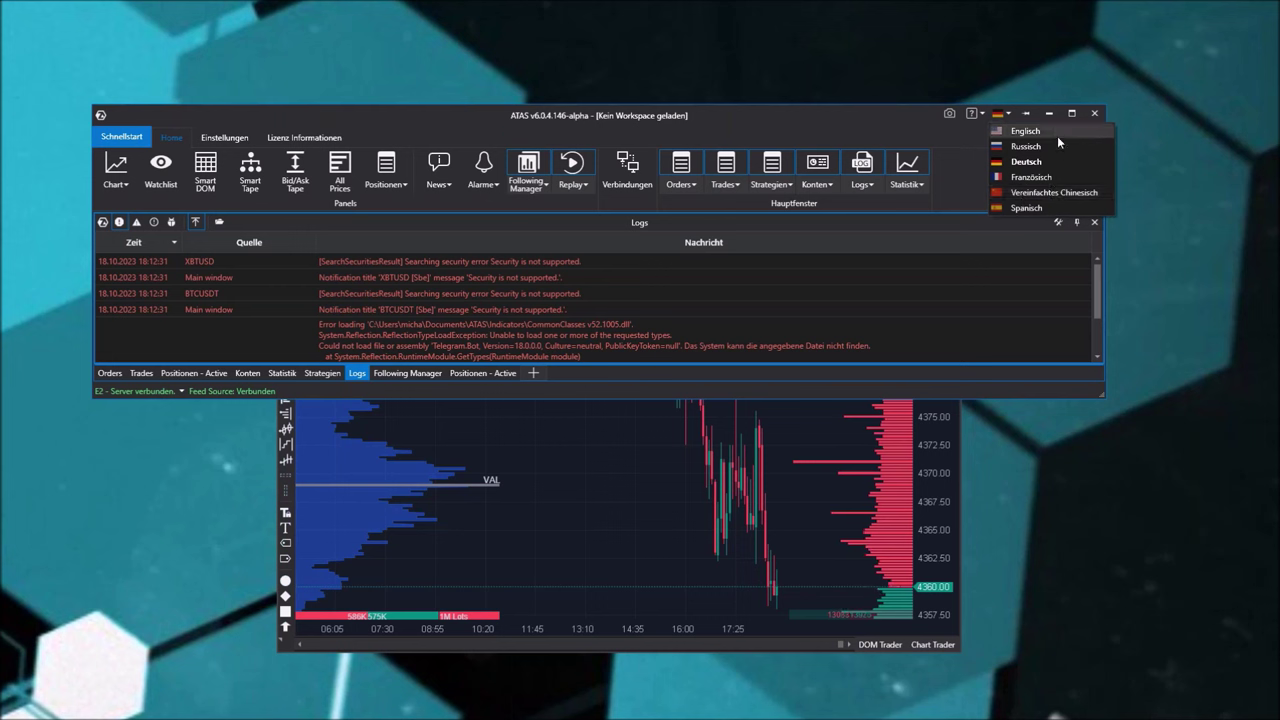
pyautogui.click(892, 120)
pyautogui.click(972, 113)
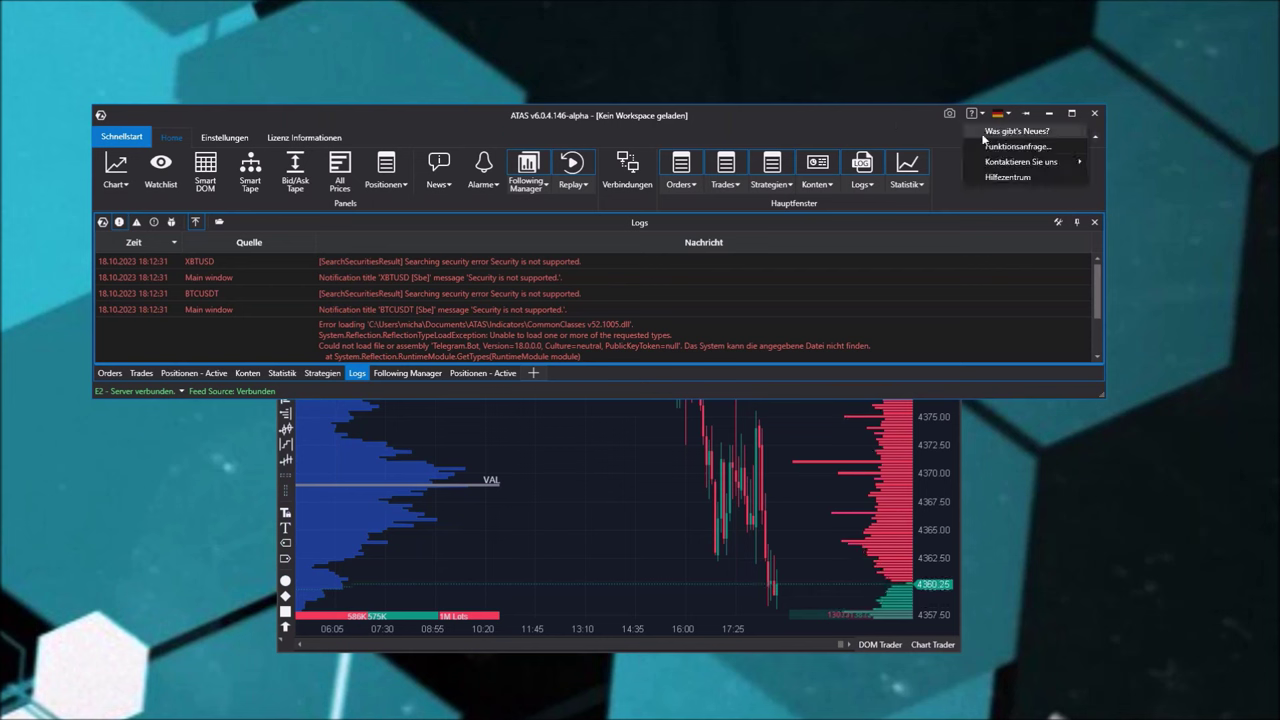
pyautogui.click(441, 58)
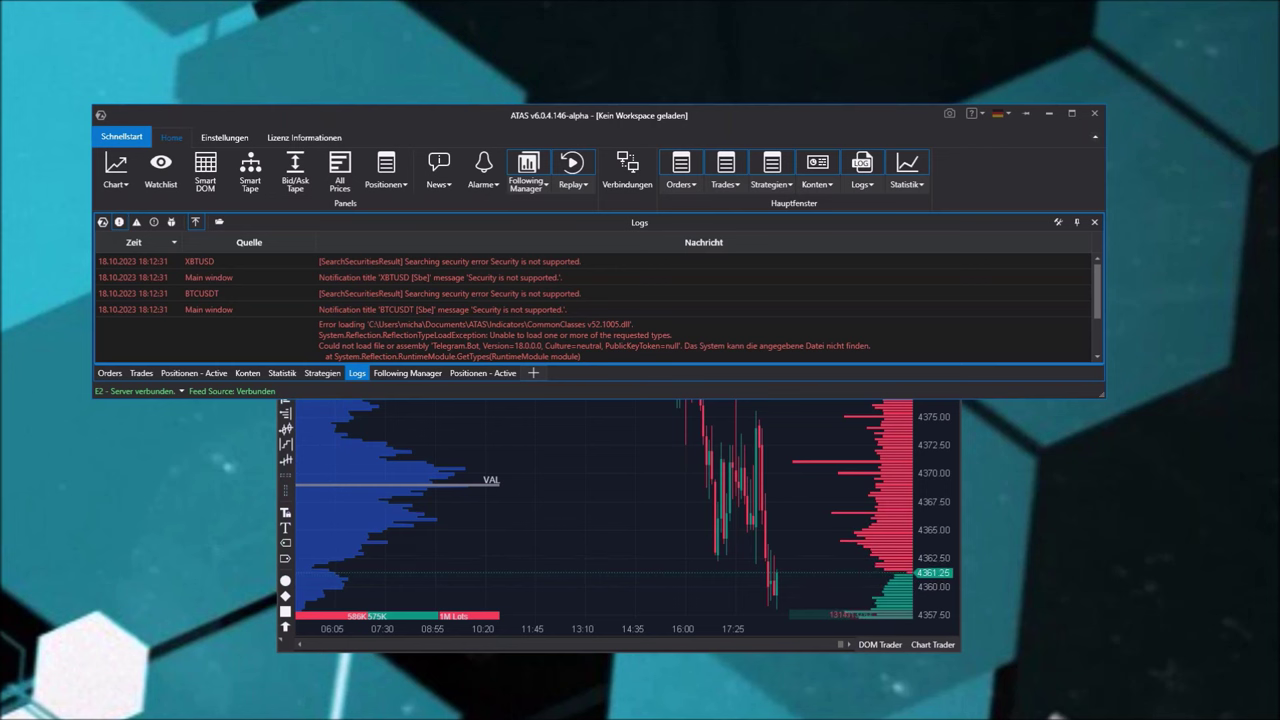
# Switch to the browser and look through the ATAS support home page with its Wissensdatenbank and Beliebteste Artikel
pyautogui.moveTo(0, 0); pyautogui.dragTo(508, 157)
pyautogui.click(1121, 150)
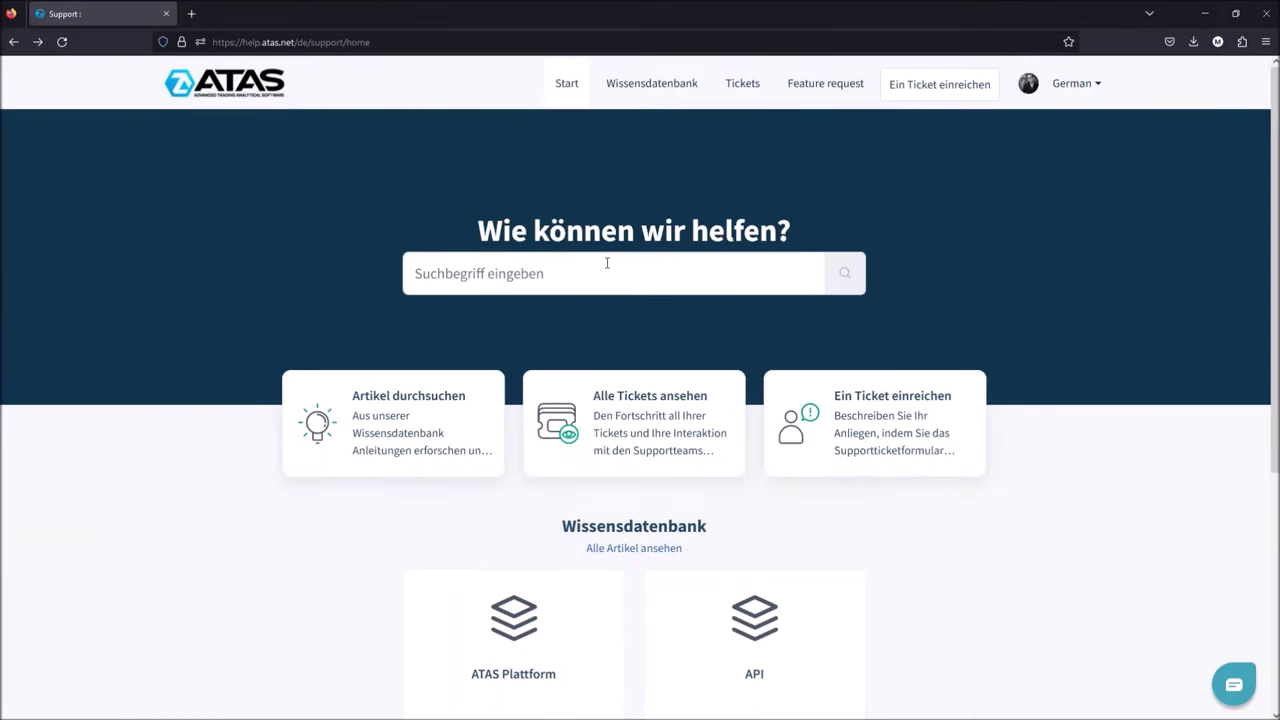
pyautogui.scroll(-3, 406, 424)
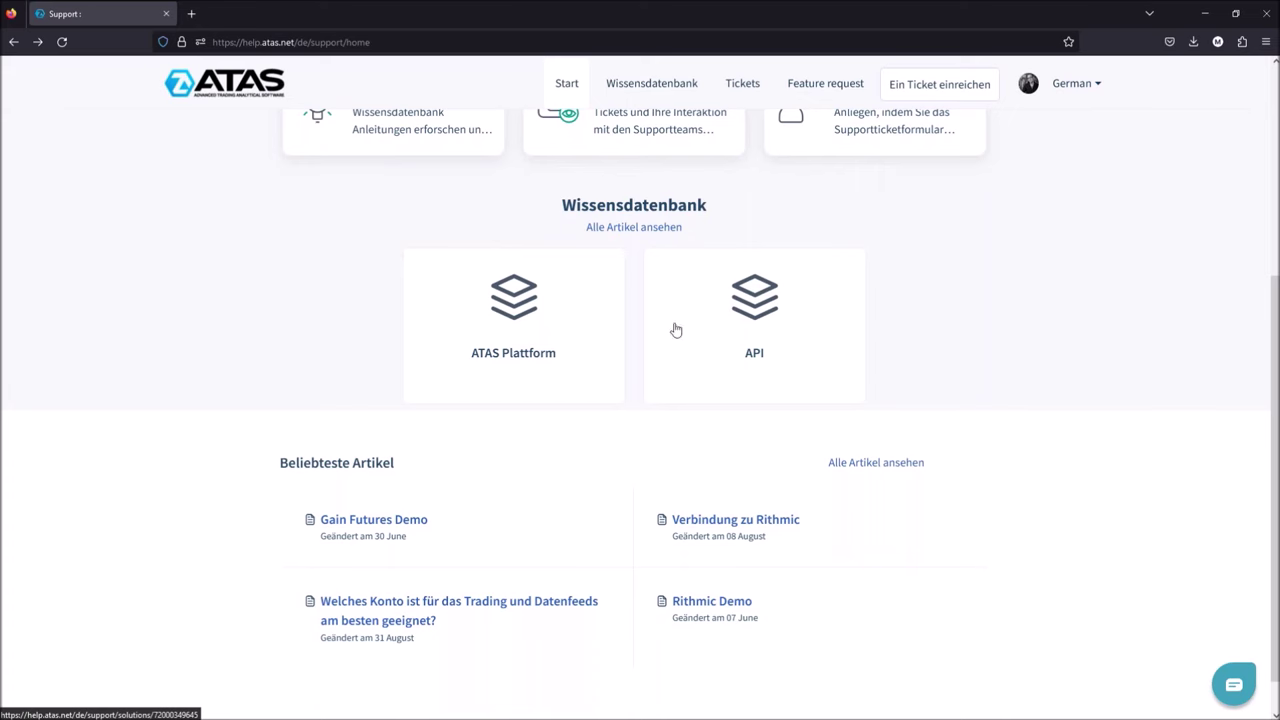
pyautogui.scroll(1, 677, 331)
pyautogui.scroll(3, 593, 310)
# Search the help centre for "rithmic", open the article Verbindung zu Rithmic and skim through its instructions
pyautogui.click(538, 268)
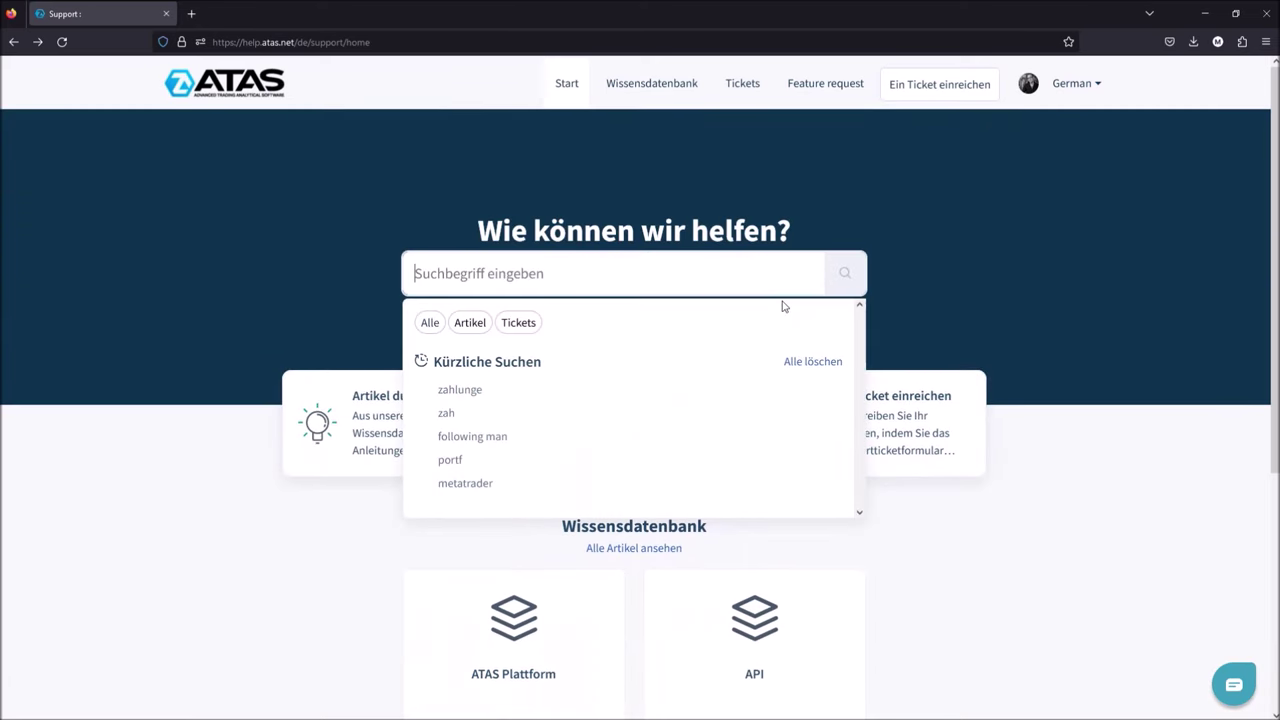
pyautogui.write('rithmic')
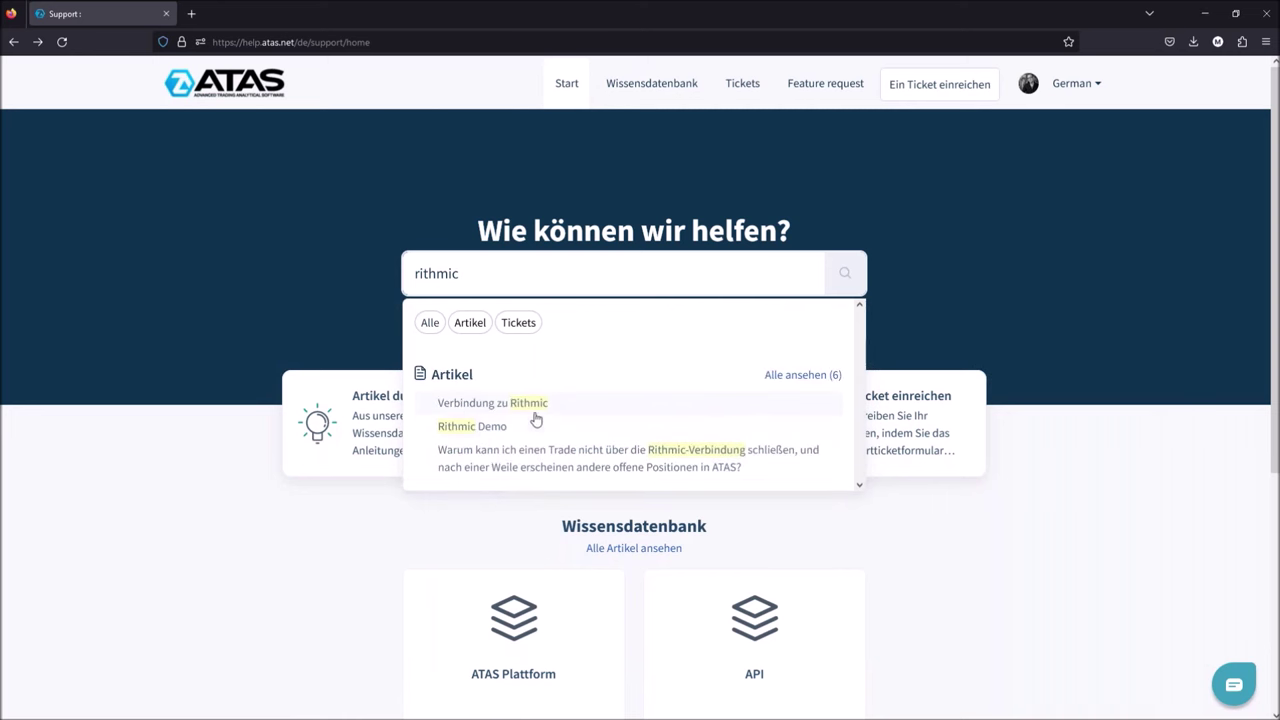
pyautogui.click(497, 402)
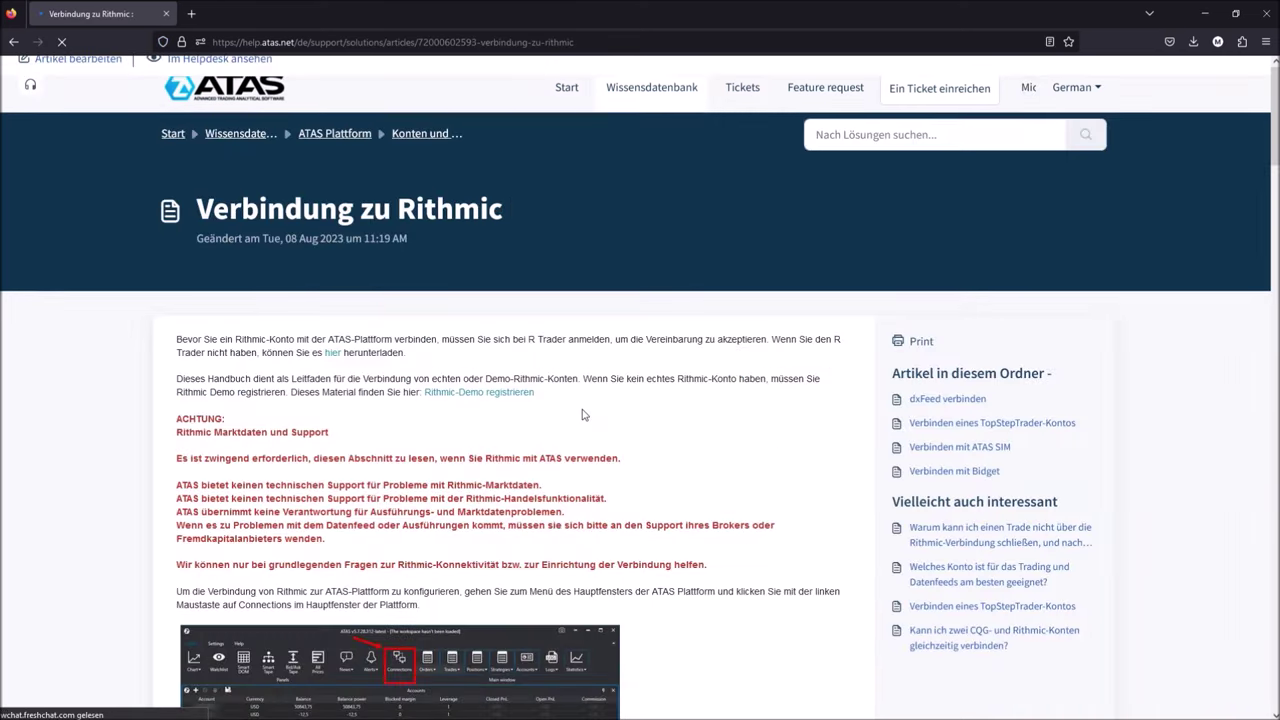
pyautogui.scroll(-15, 275, 246)
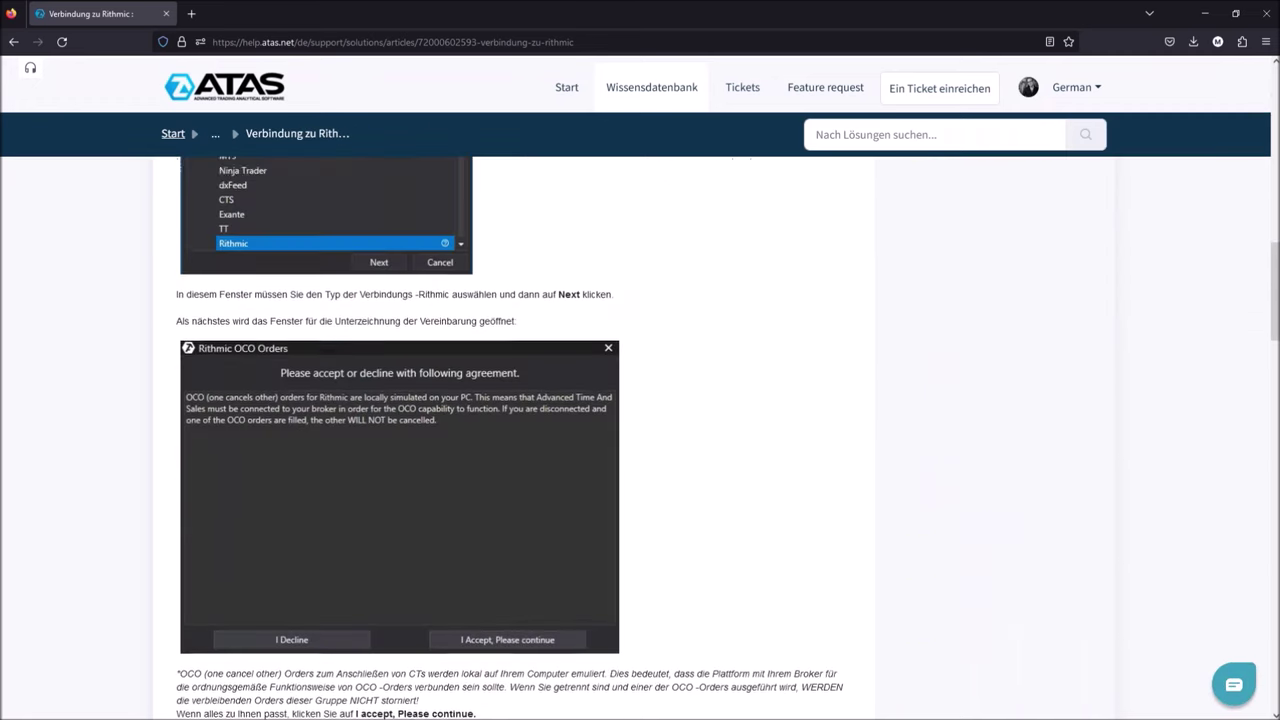
pyautogui.scroll(8, 277, 255)
pyautogui.scroll(6, 277, 255)
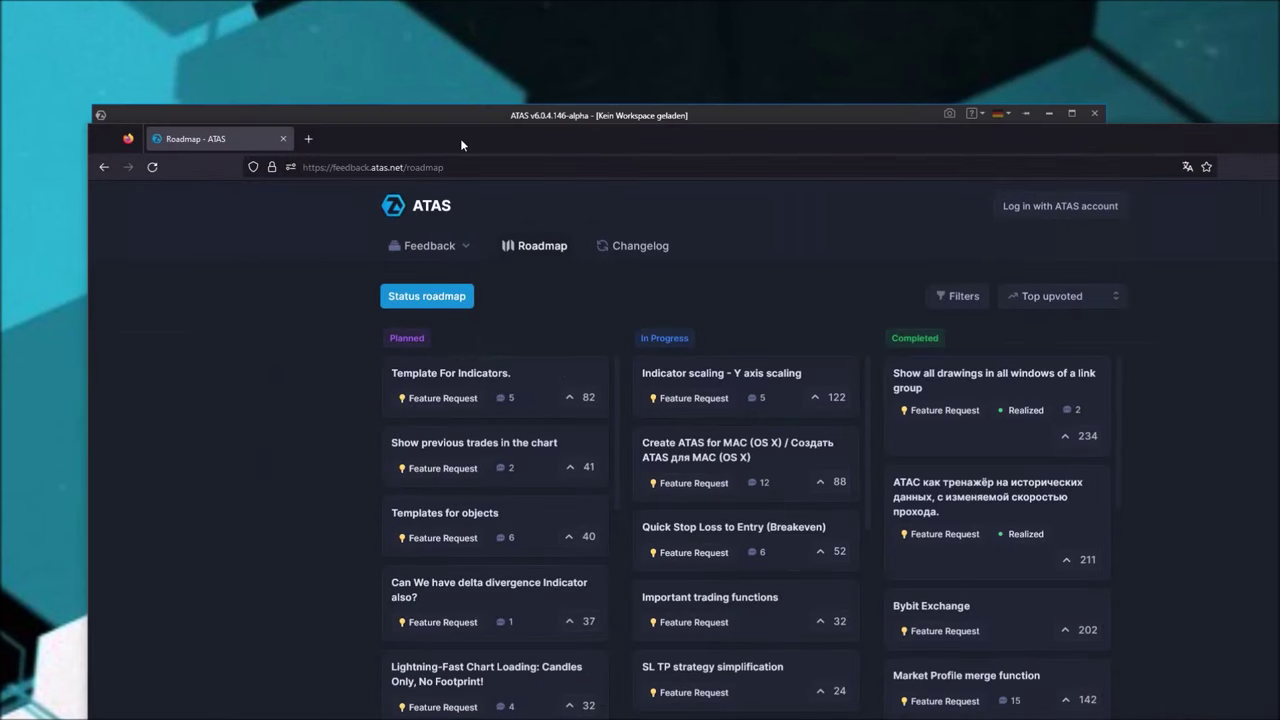
# Maximize the browser window showing the ATAS roadmap, view all feedback posts and restrict them to the Feature Request board
pyautogui.click(1240, 133)
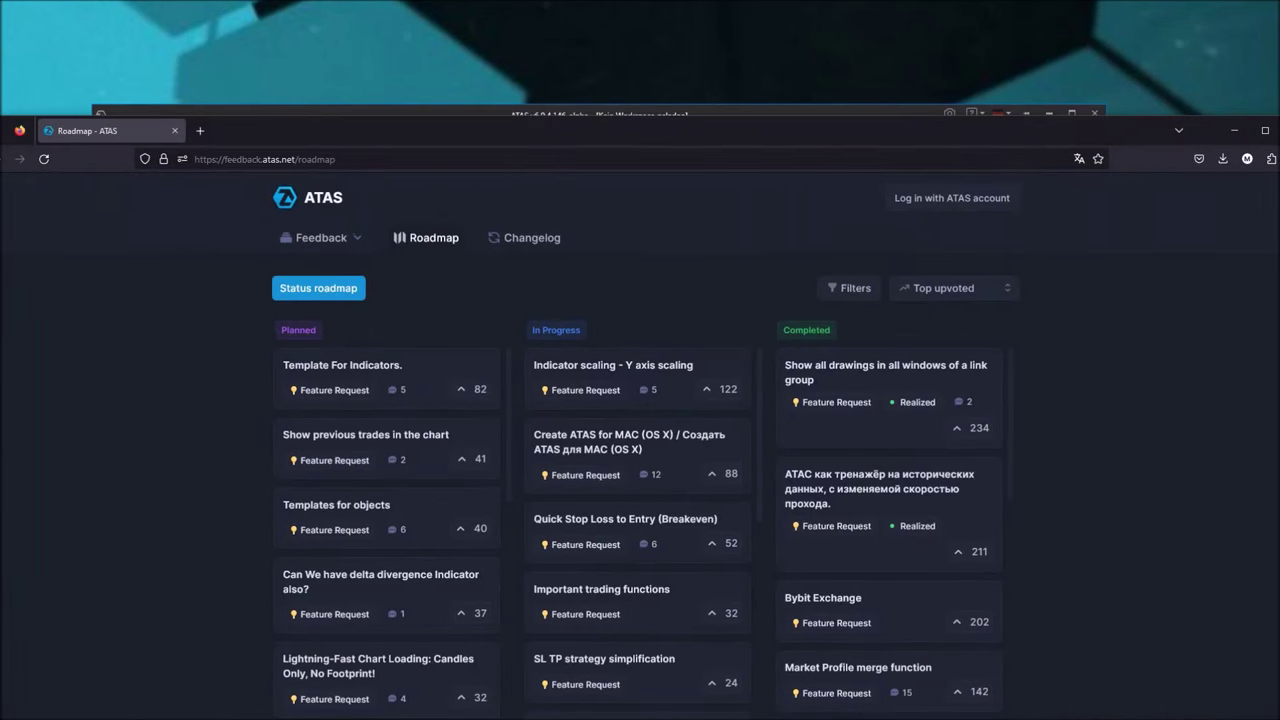
pyautogui.click(1266, 133)
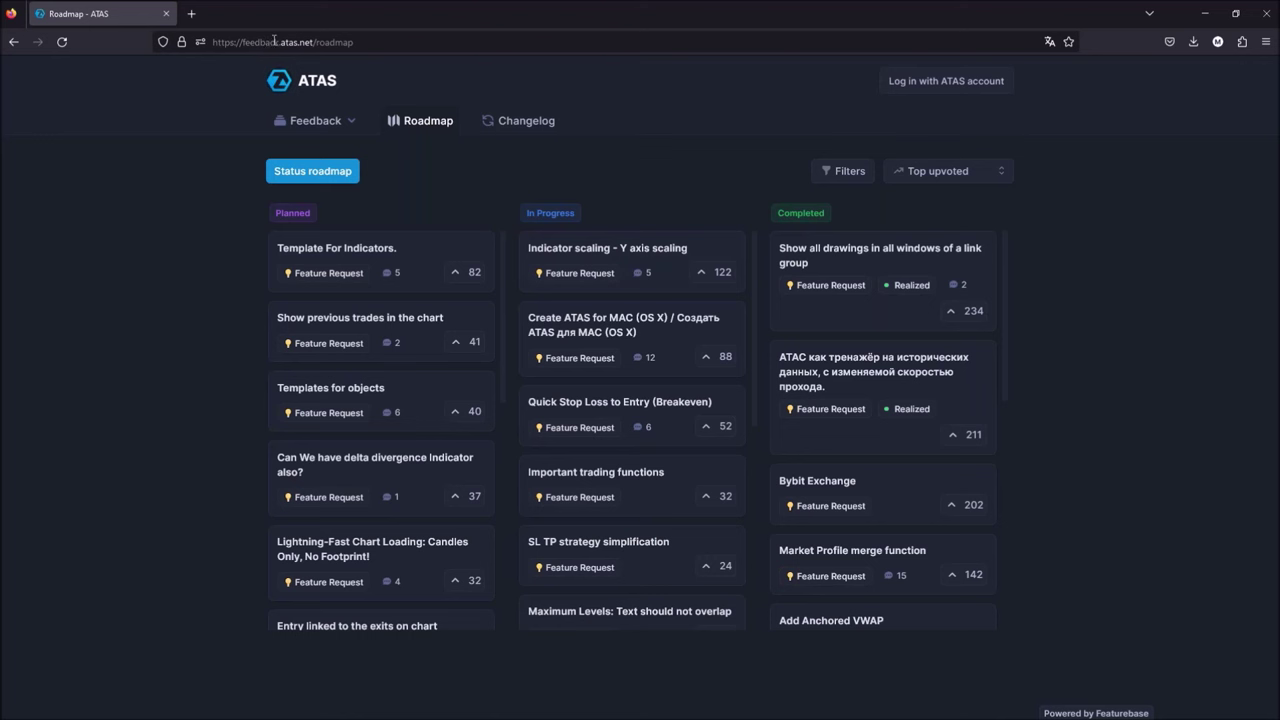
pyautogui.click(325, 125)
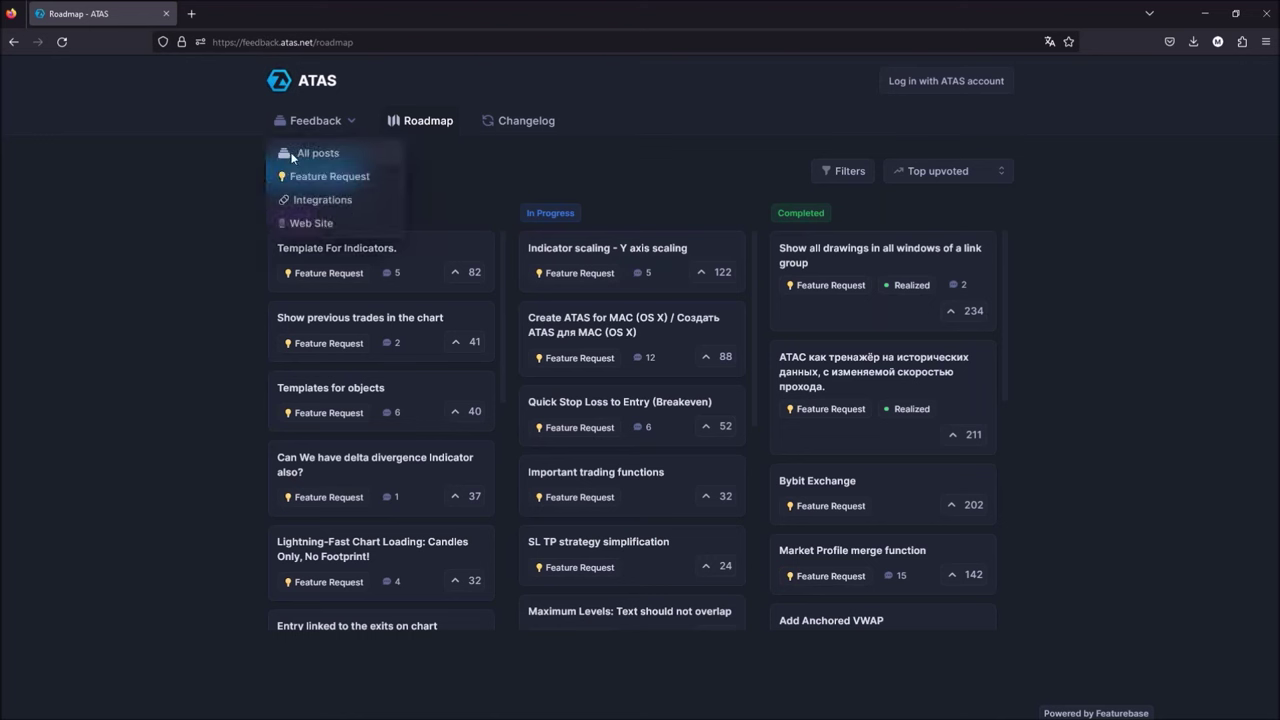
pyautogui.click(300, 158)
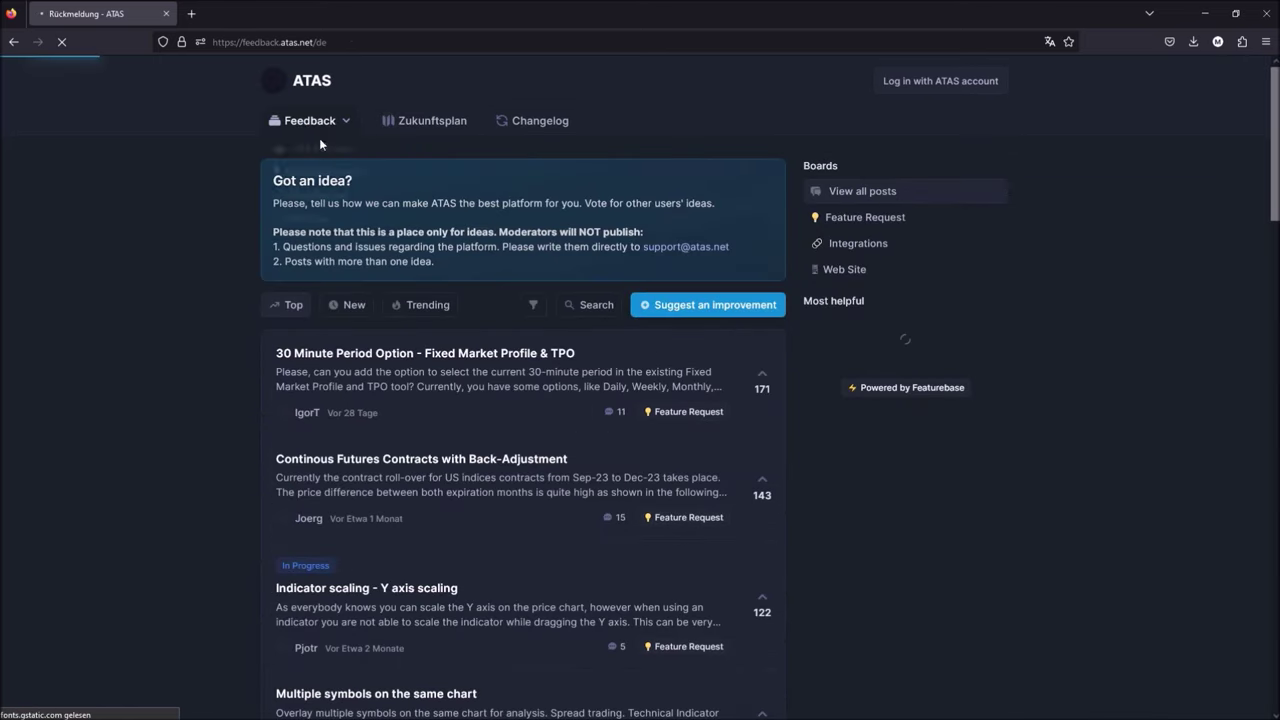
pyautogui.click(346, 122)
pyautogui.click(318, 177)
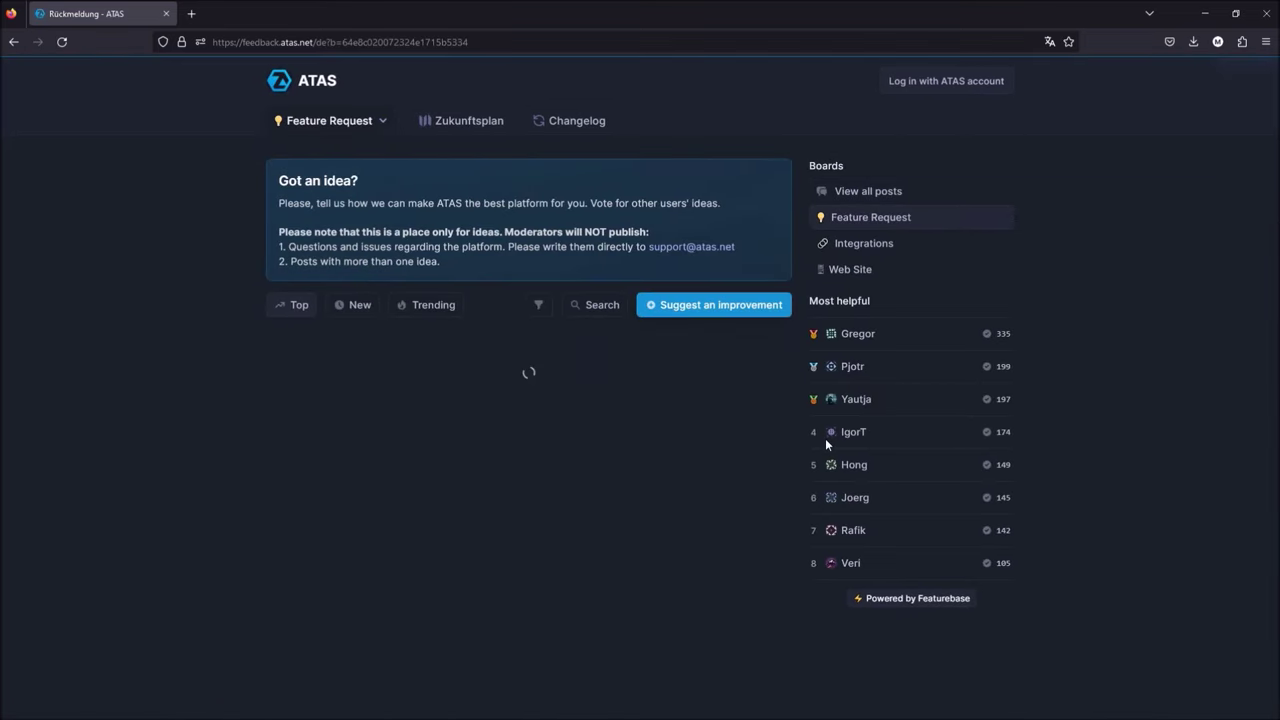
# Look through the top ideas on the Feature Request board, including their votes, comments and status labels
pyautogui.scroll(-3, 417, 369)
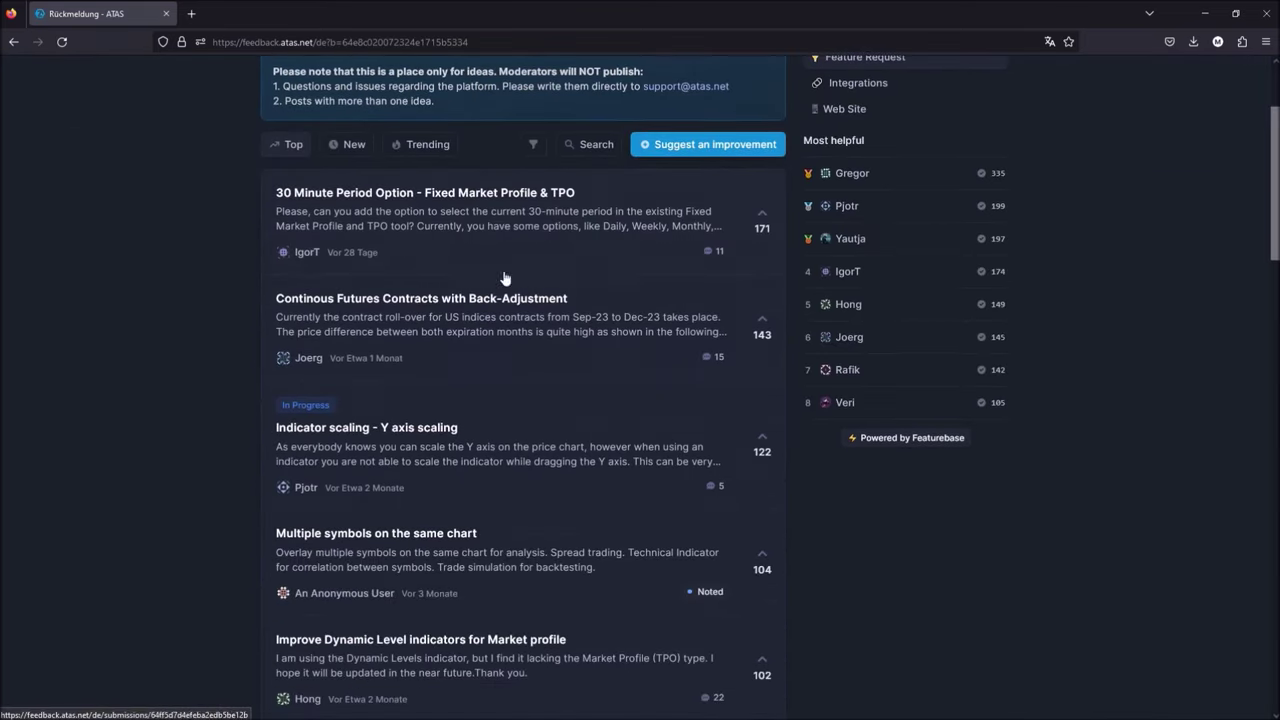
pyautogui.scroll(-3, 525, 440)
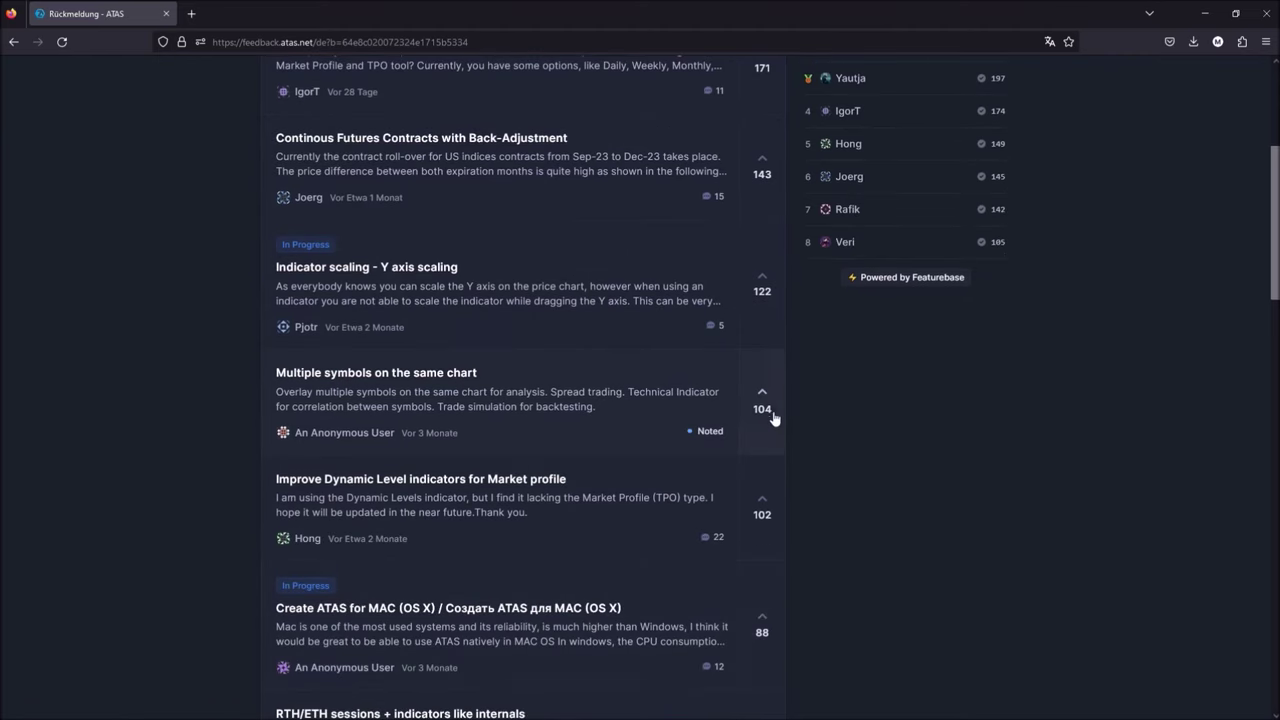
pyautogui.scroll(3, 908, 214)
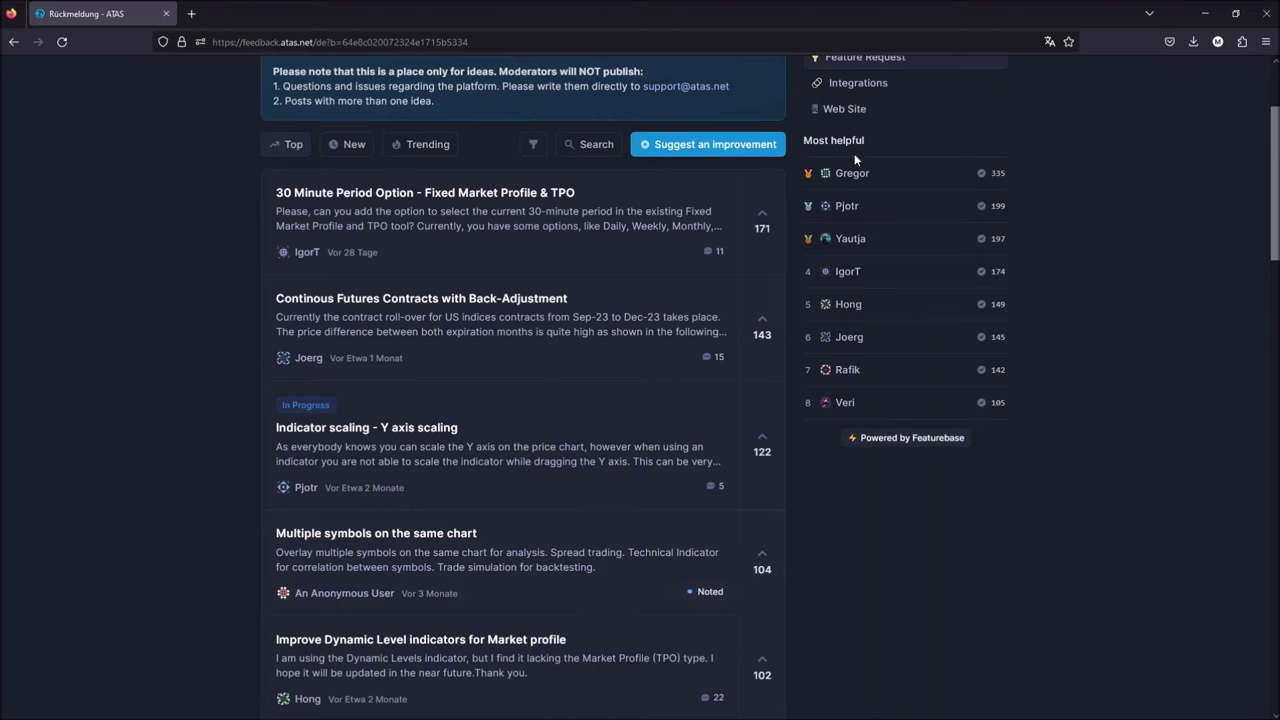
pyautogui.scroll(2, 714, 500)
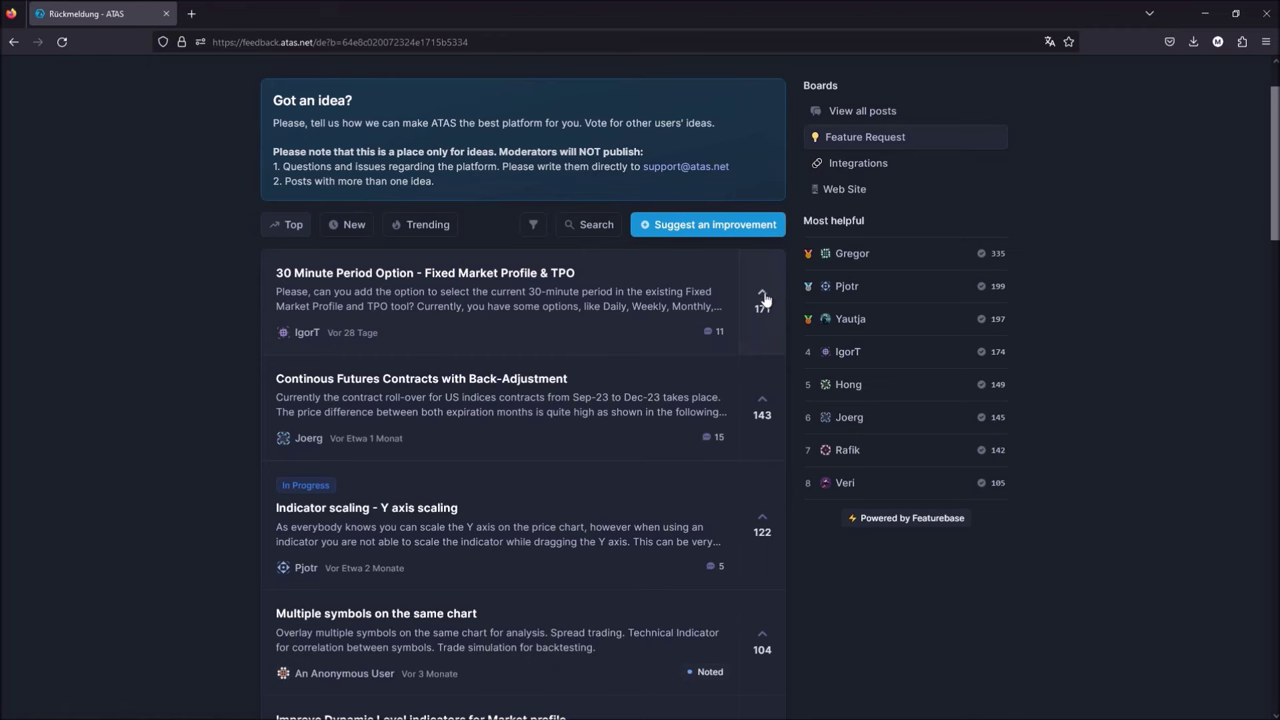
pyautogui.scroll(-3, 751, 500)
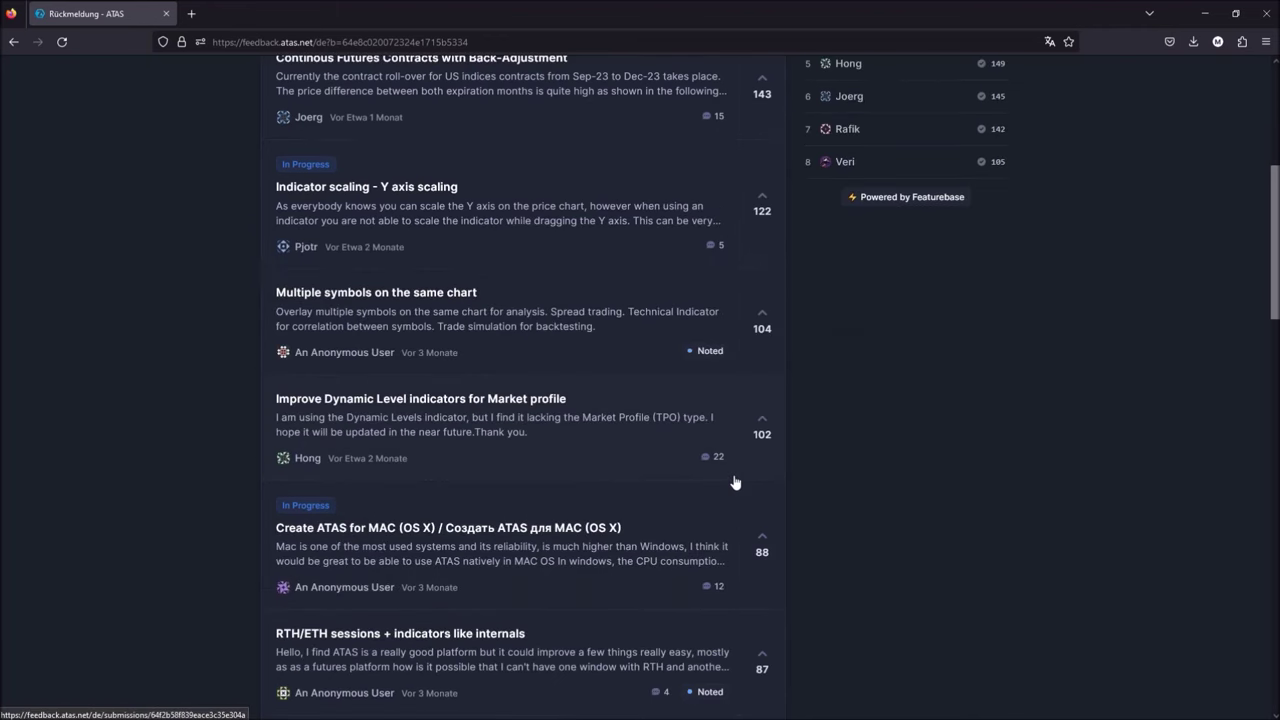
pyautogui.scroll(4, 735, 485)
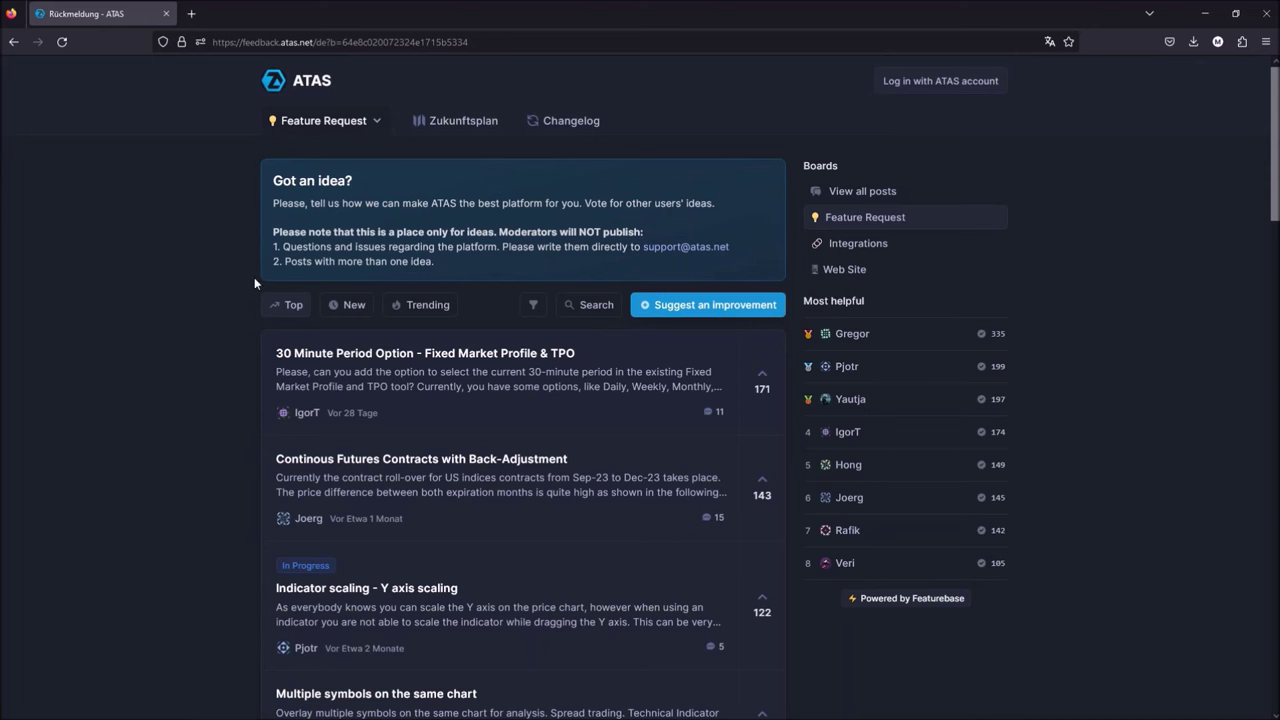
# Open the Zukunftsplan page and look through its Planned and Completed feature requests
pyautogui.click(440, 121)
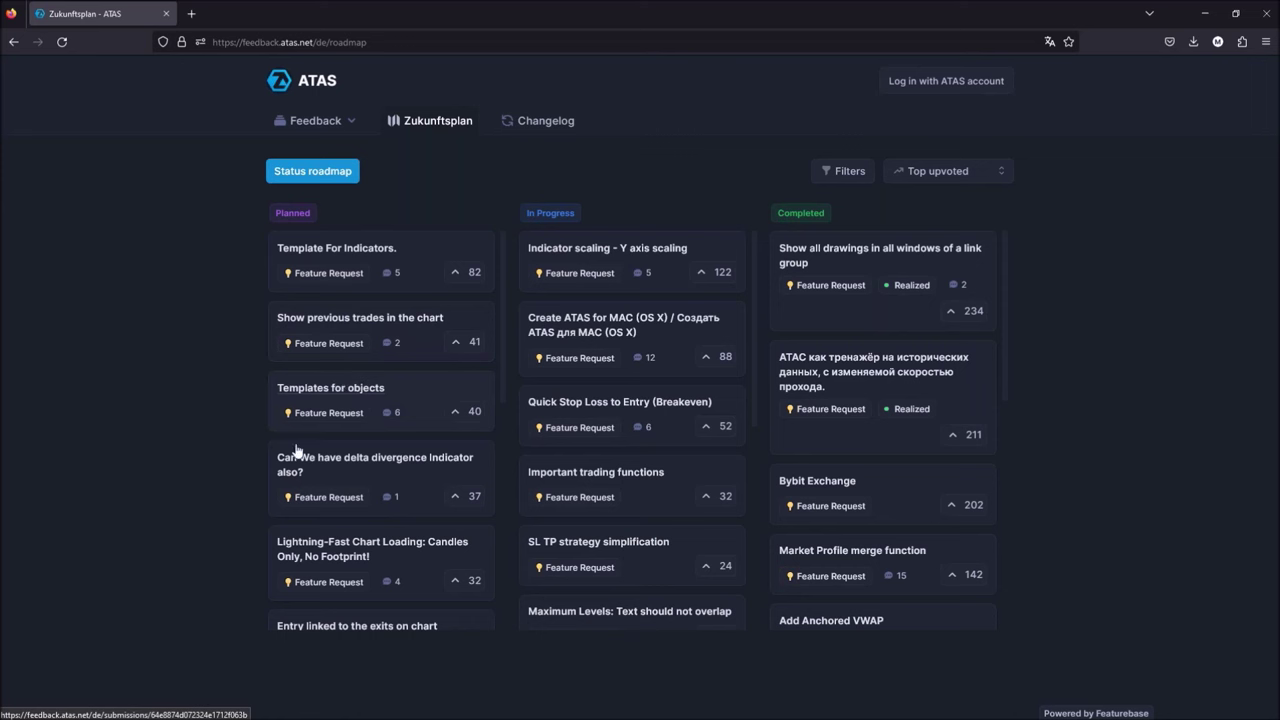
pyautogui.scroll(-4, 408, 455)
pyautogui.scroll(4, 403, 453)
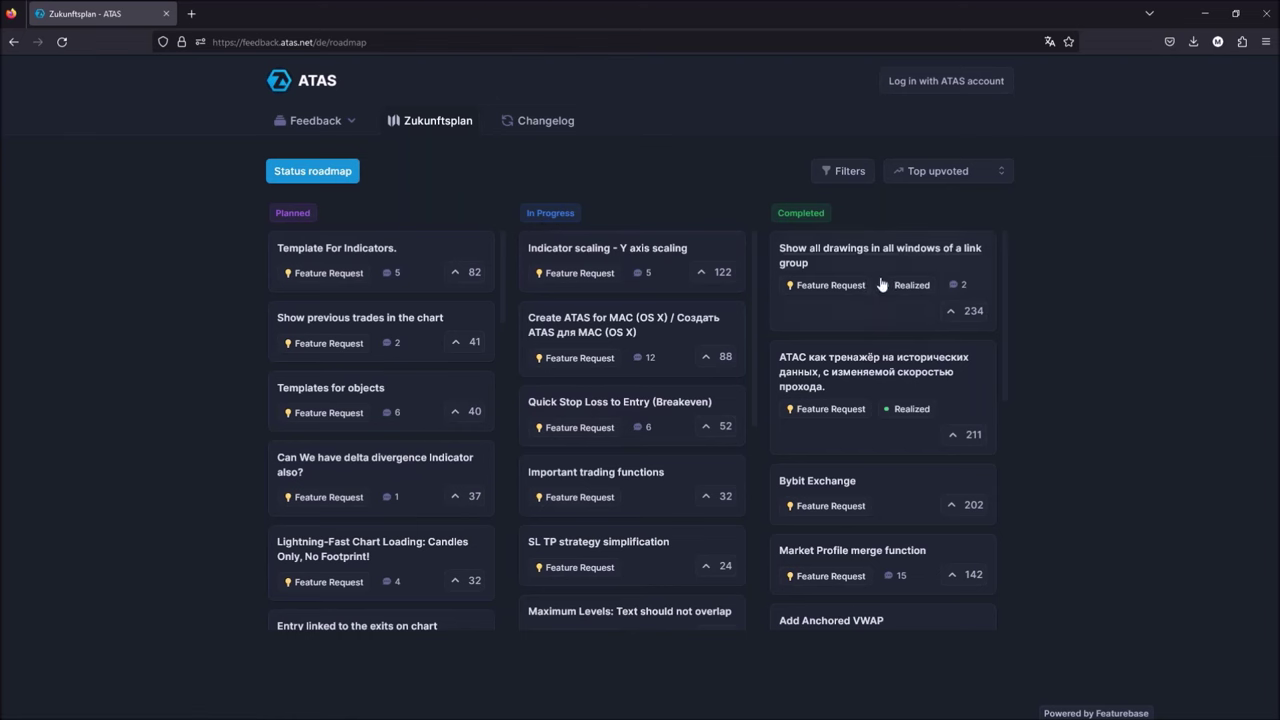
pyautogui.scroll(-5, 882, 290)
pyautogui.scroll(-10, 877, 497)
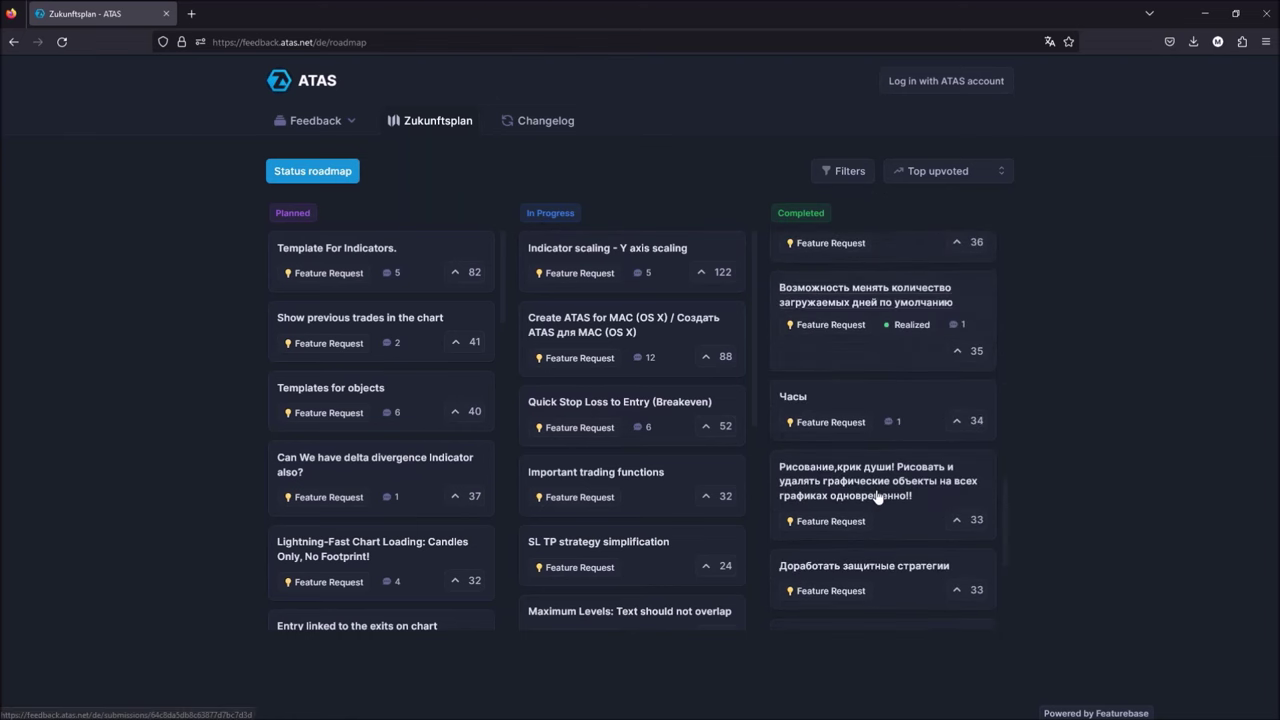
pyautogui.scroll(5, 877, 497)
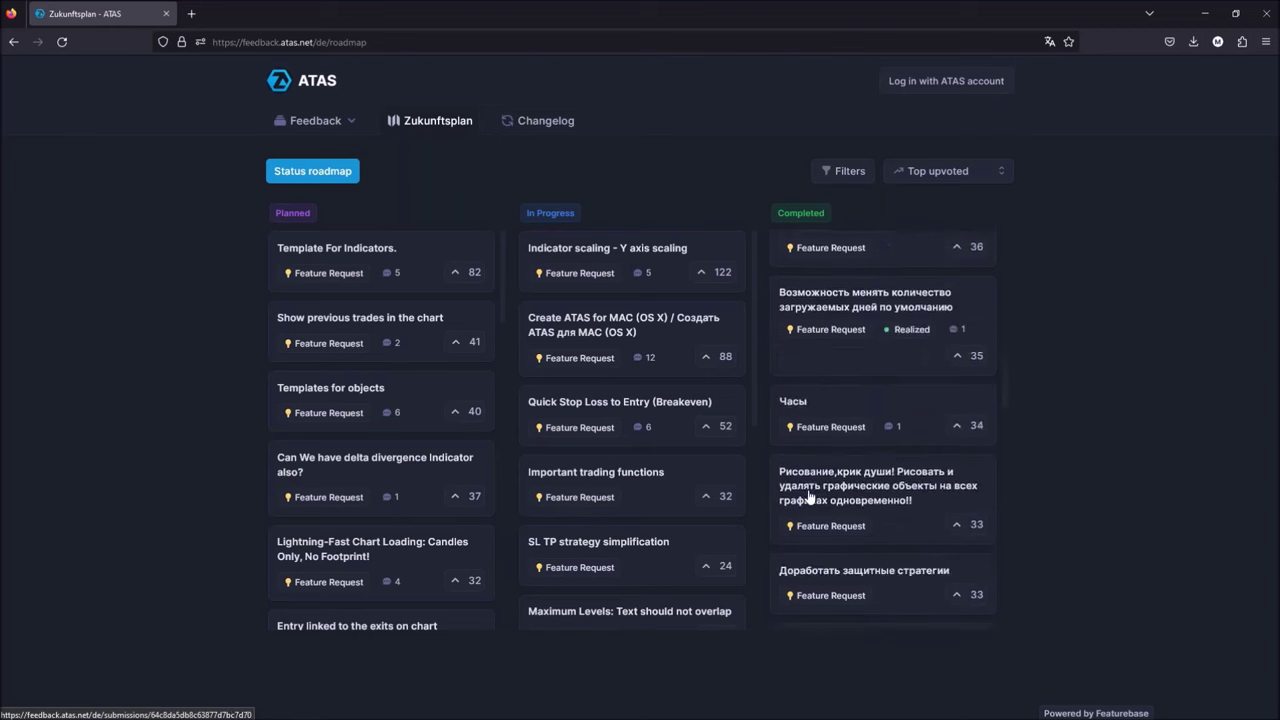